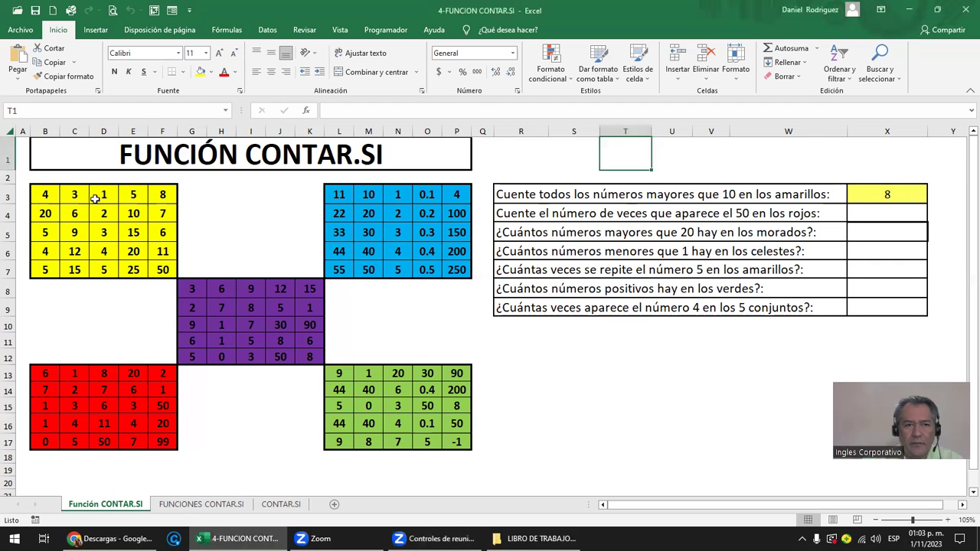
# - Insert a count of the yellow block's first column into B8
pyautogui.click(47, 195)
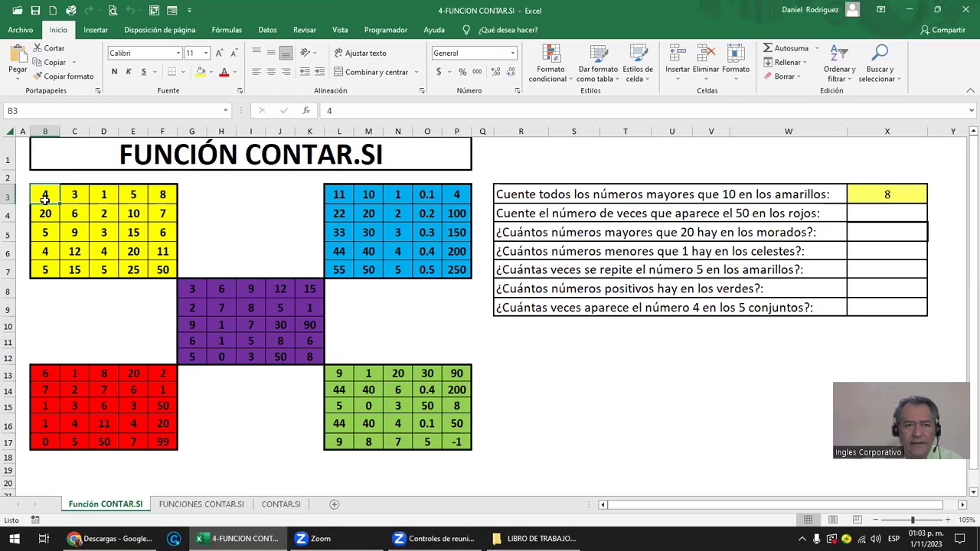
pyautogui.moveTo(45, 197); pyautogui.dragTo(45, 270)
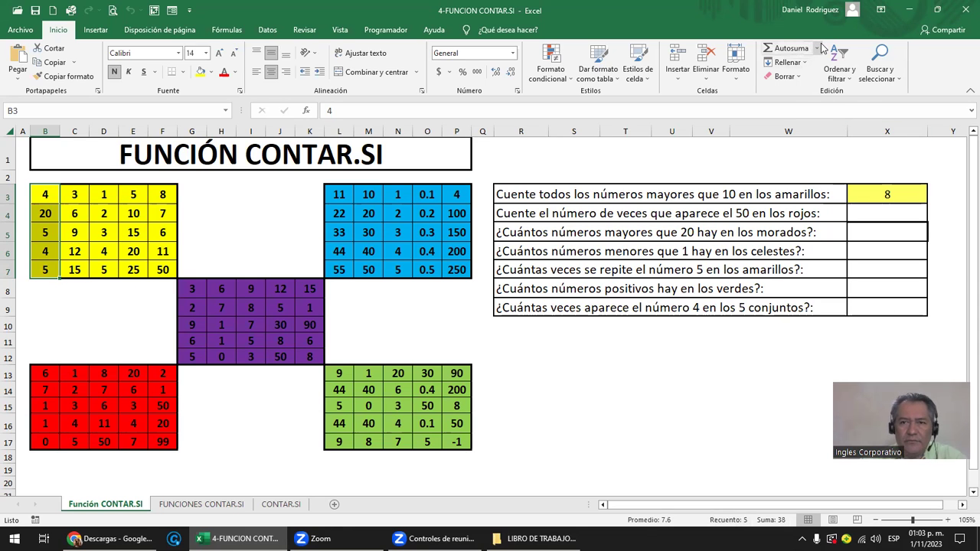
pyautogui.click(45, 287)
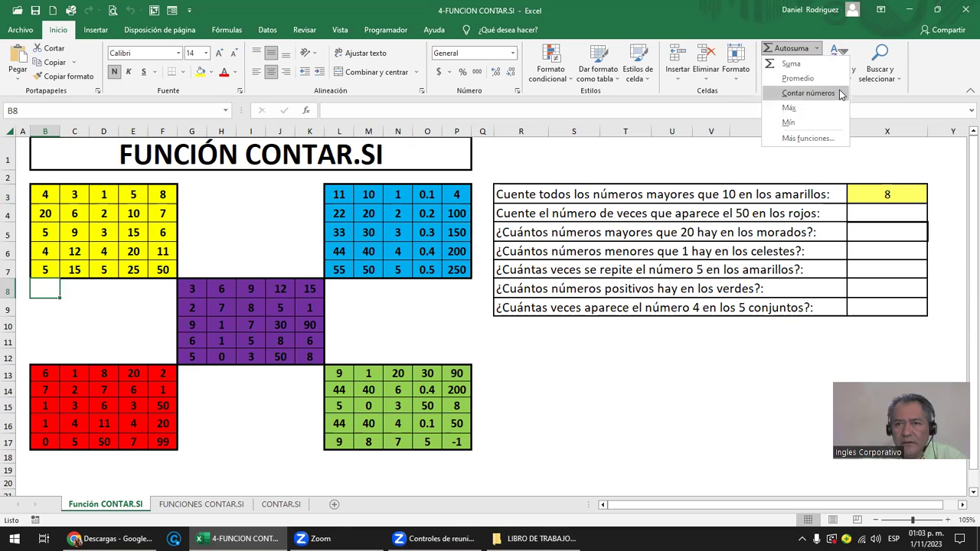
pyautogui.click(808, 93)
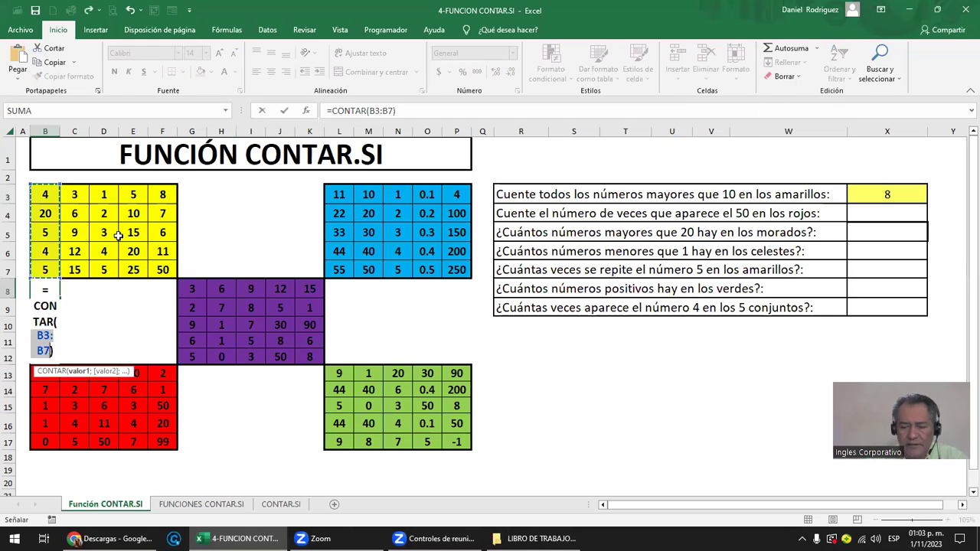
pyautogui.press('Return')
# - Test the count by clearing B4's 20 and undoing it, then delete the B8 count formula
pyautogui.moveTo(45, 195); pyautogui.dragTo(47, 264)
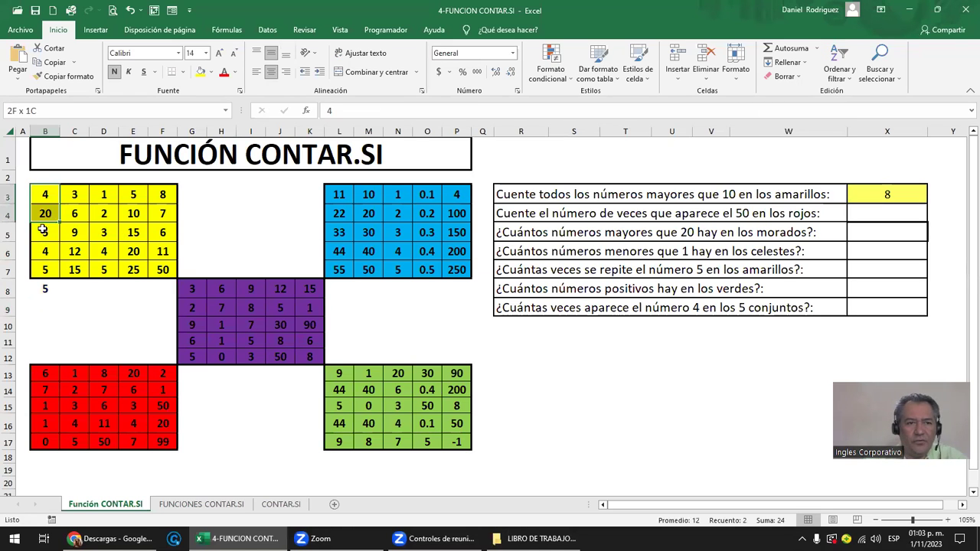
pyautogui.click(46, 214)
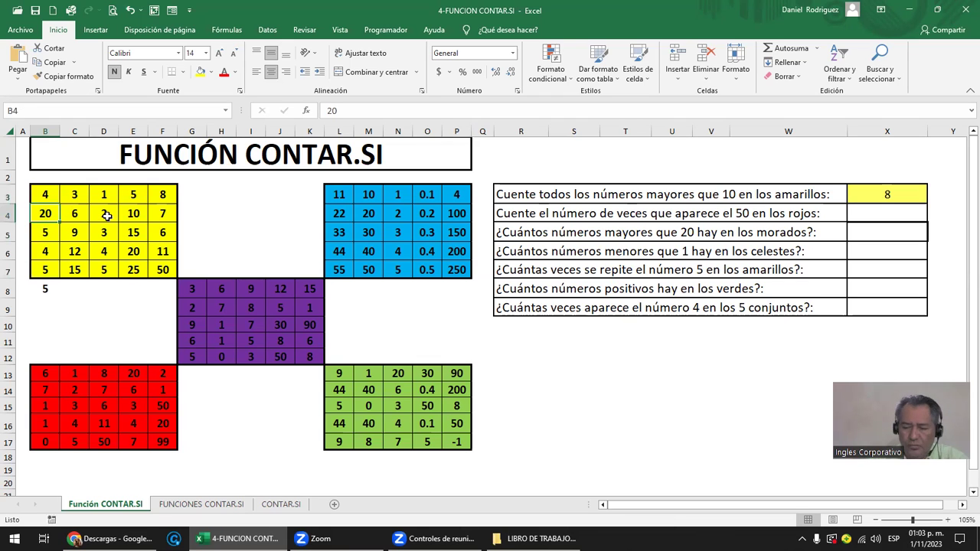
pyautogui.press('Delete')
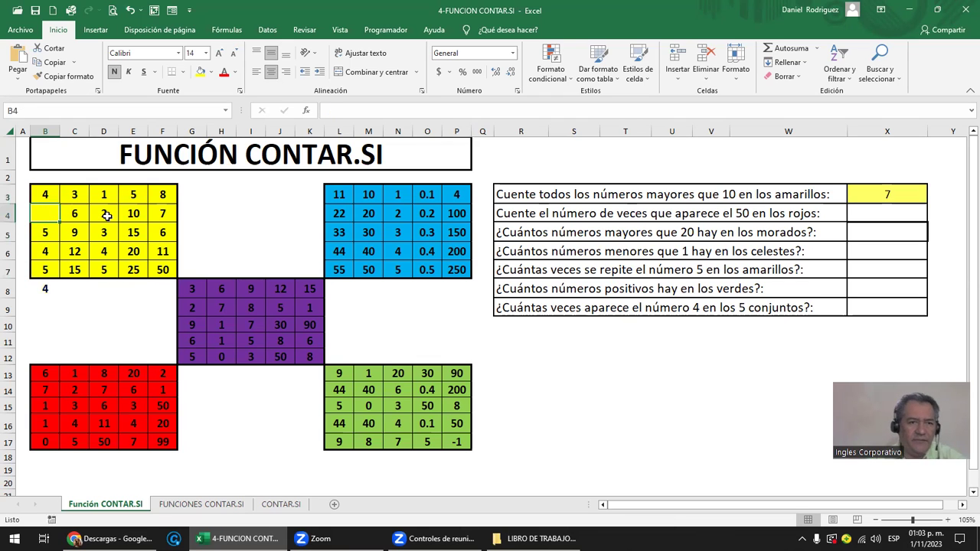
pyautogui.hotkey('ctrl', 'z')
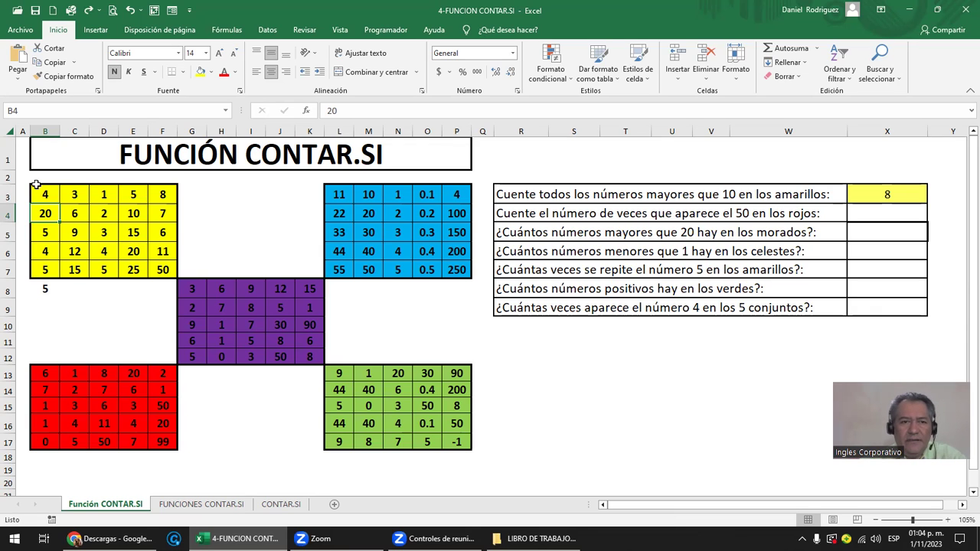
pyautogui.click(43, 289)
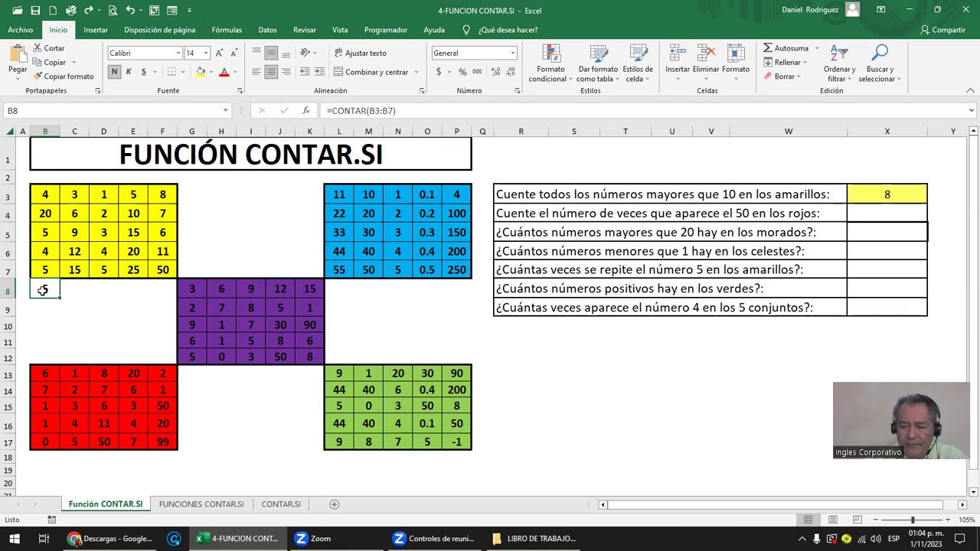
pyautogui.press('Delete')
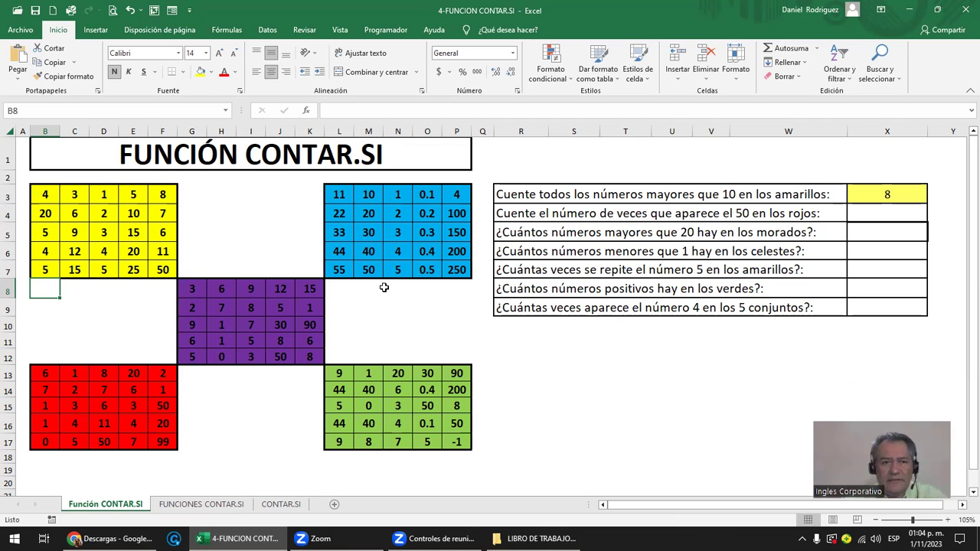
# - Compare the first question with block B3:F7 and X3's ">10" formula, then clear X3
pyautogui.click(48, 196)
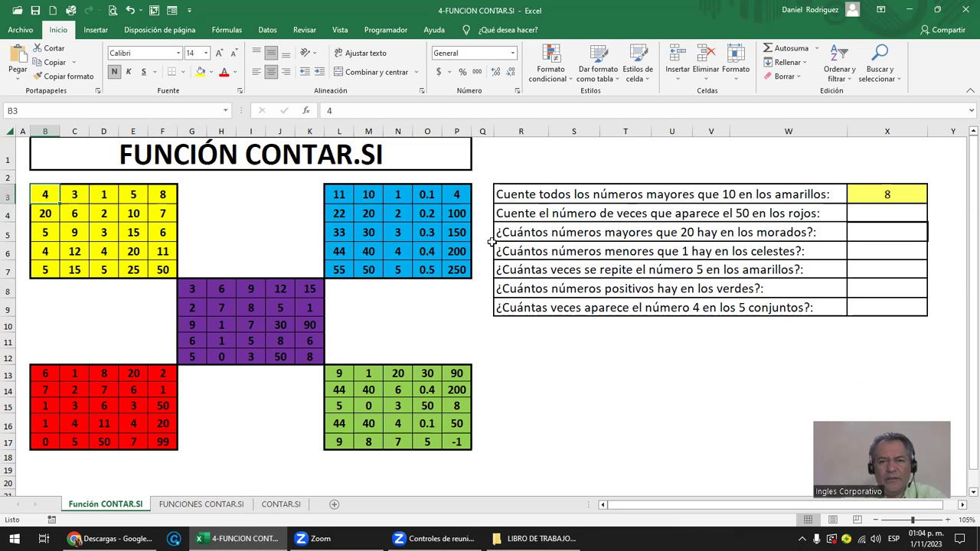
pyautogui.click(571, 196)
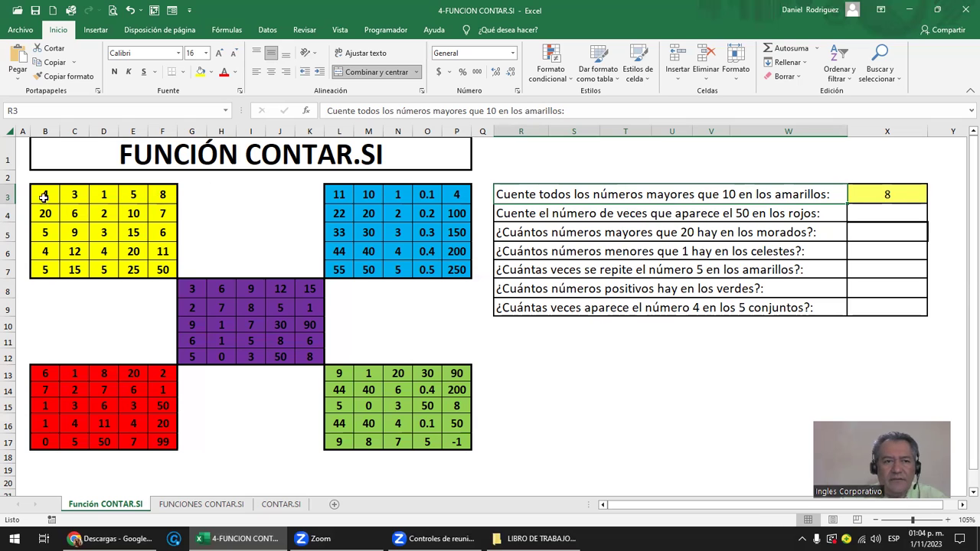
pyautogui.moveTo(44, 196); pyautogui.dragTo(167, 271)
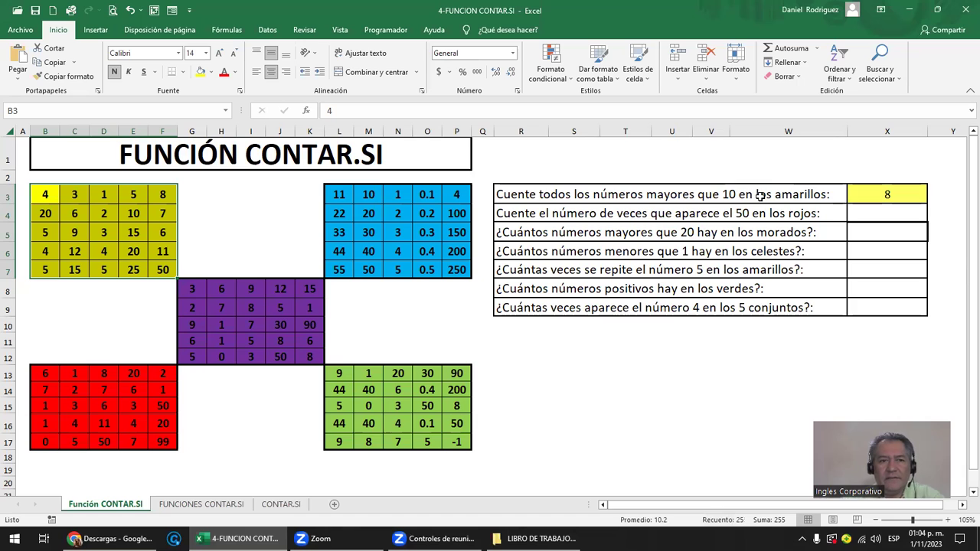
pyautogui.click(886, 201)
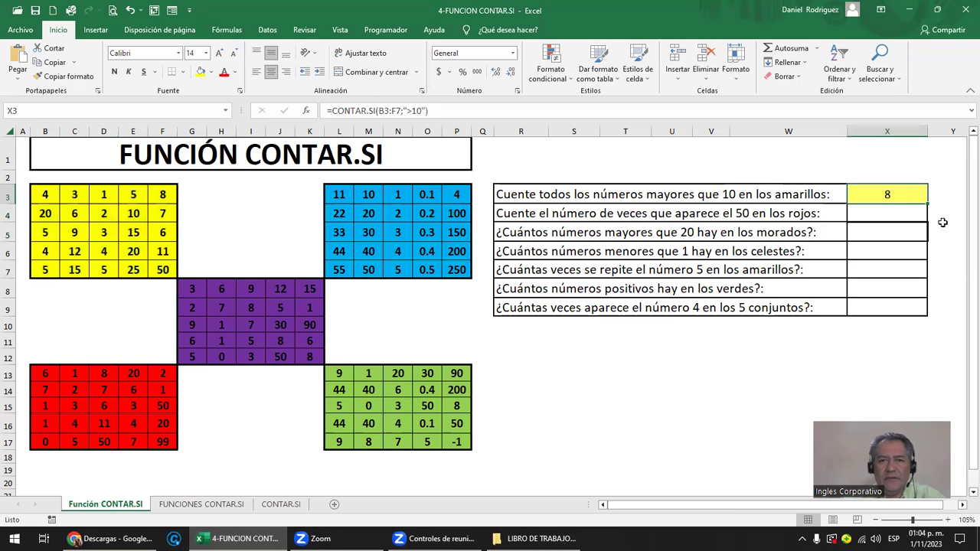
pyautogui.press('F2')
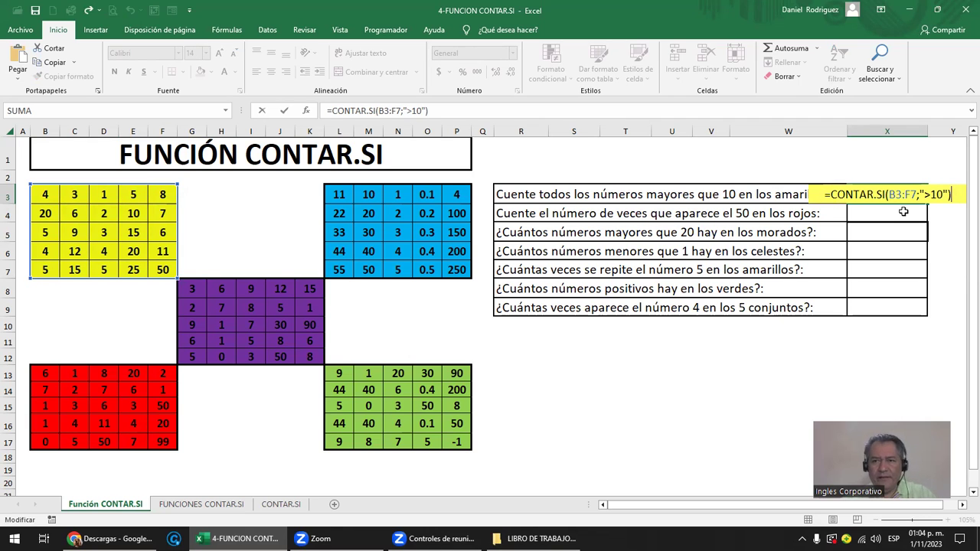
pyautogui.moveTo(921, 194); pyautogui.dragTo(949, 194)
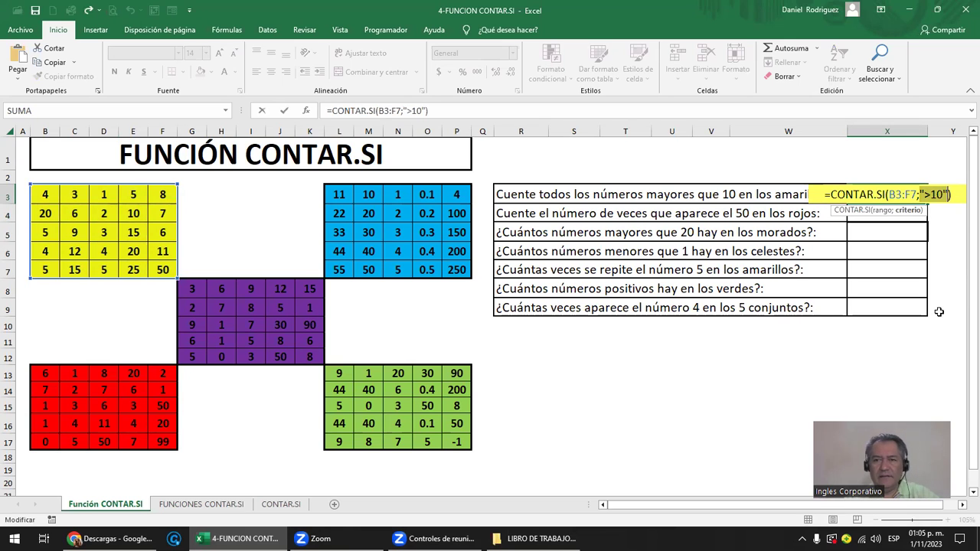
pyautogui.hotkey('ctrl', 'Return')
pyautogui.press('Up')
pyautogui.press('Down')
pyautogui.press('Delete')
pyautogui.press('Up')
pyautogui.press('Down')
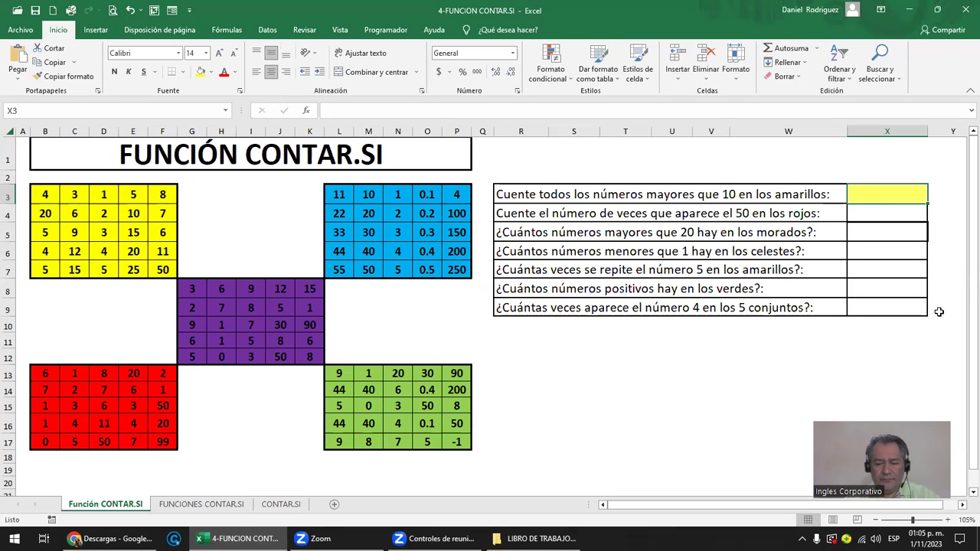
# - Re-enter =CONTAR.SI(B3:F7;">10") in X3 so it shows 8
pyautogui.write('=CO')
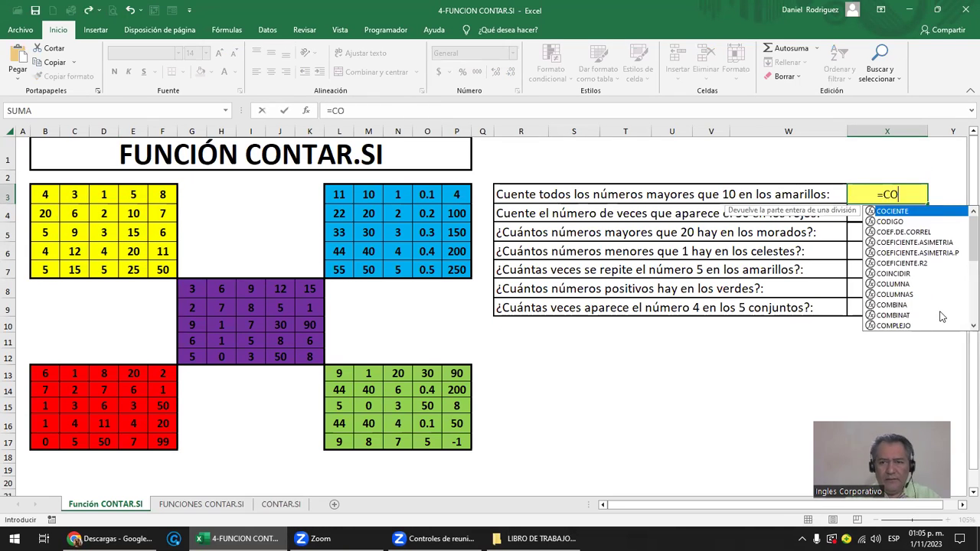
pyautogui.write('NTAR.SI')
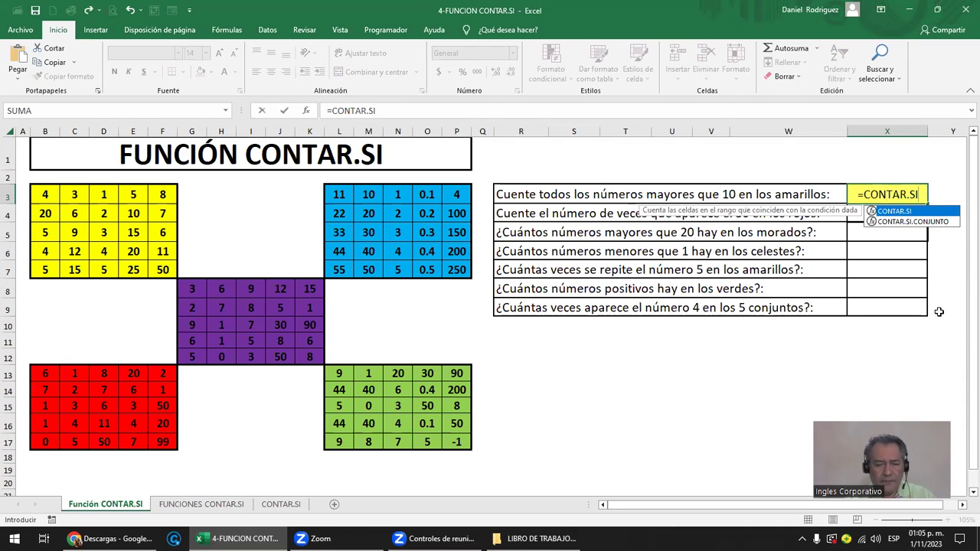
pyautogui.doubleClick(892, 212)
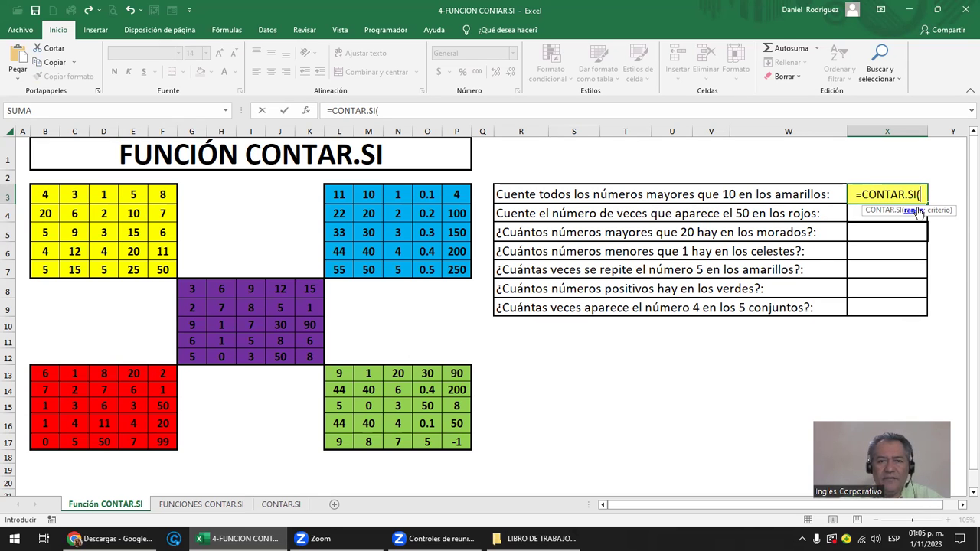
pyautogui.click(44, 194)
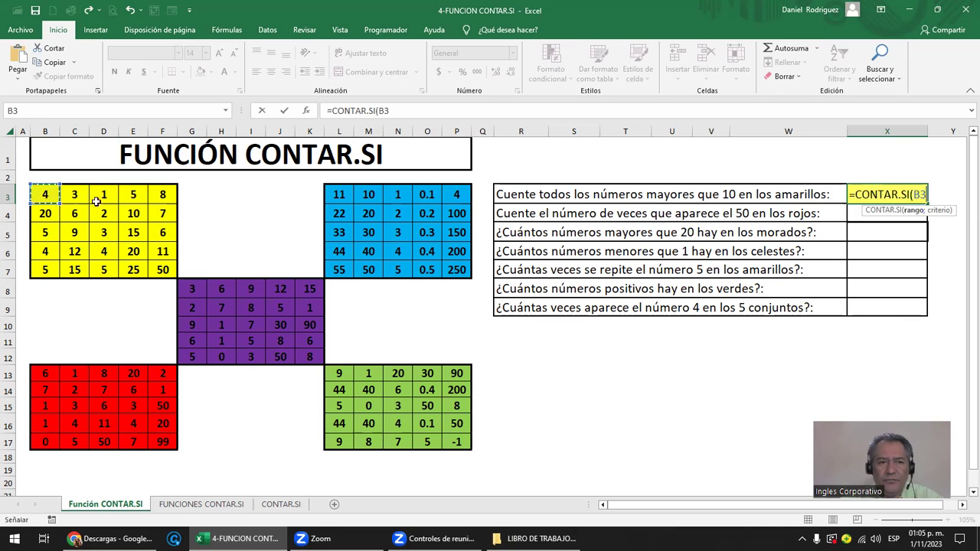
pyautogui.moveTo(96, 201); pyautogui.dragTo(156, 263)
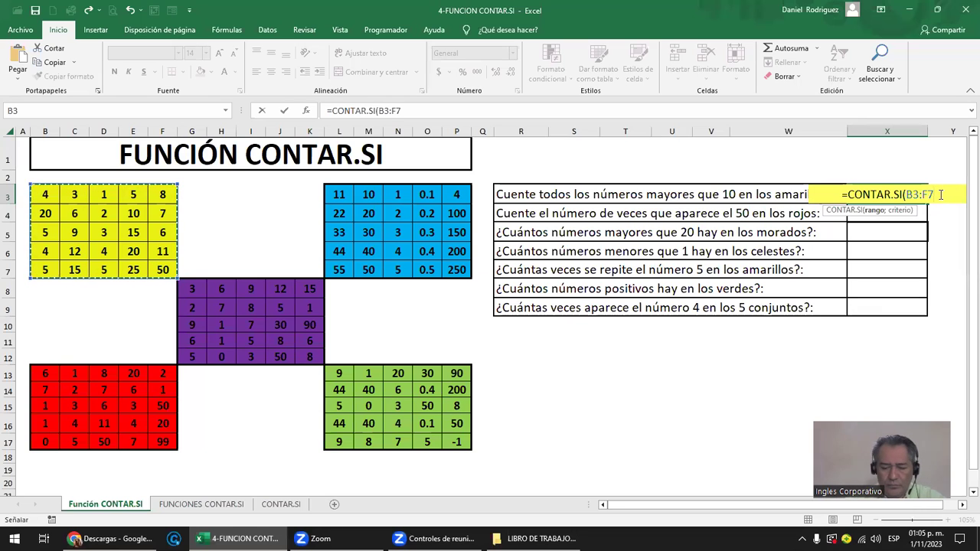
pyautogui.write(';')
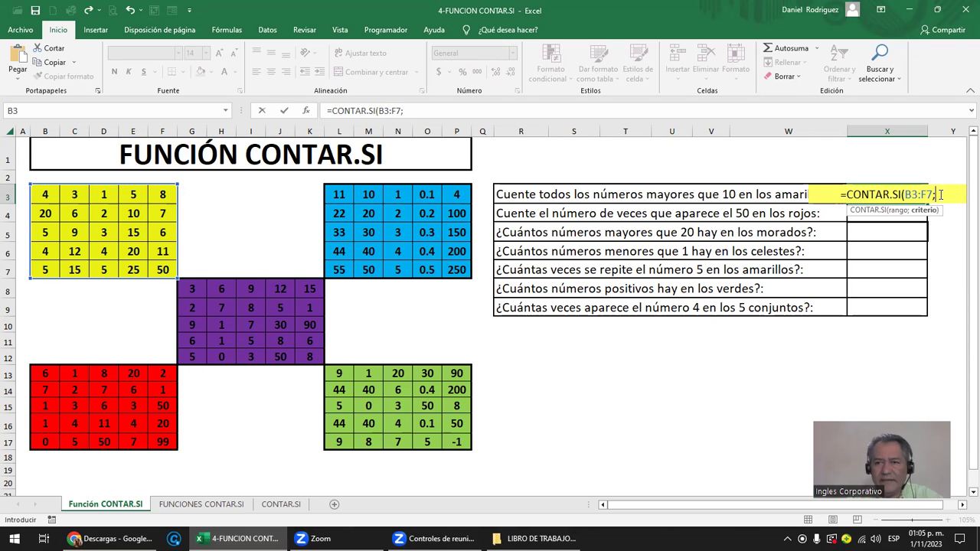
pyautogui.write('"')
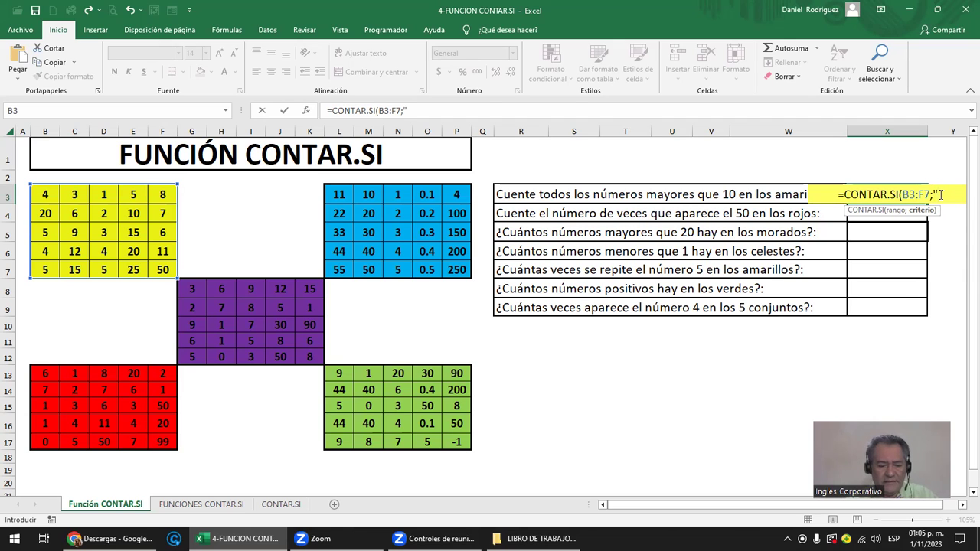
pyautogui.write('>')
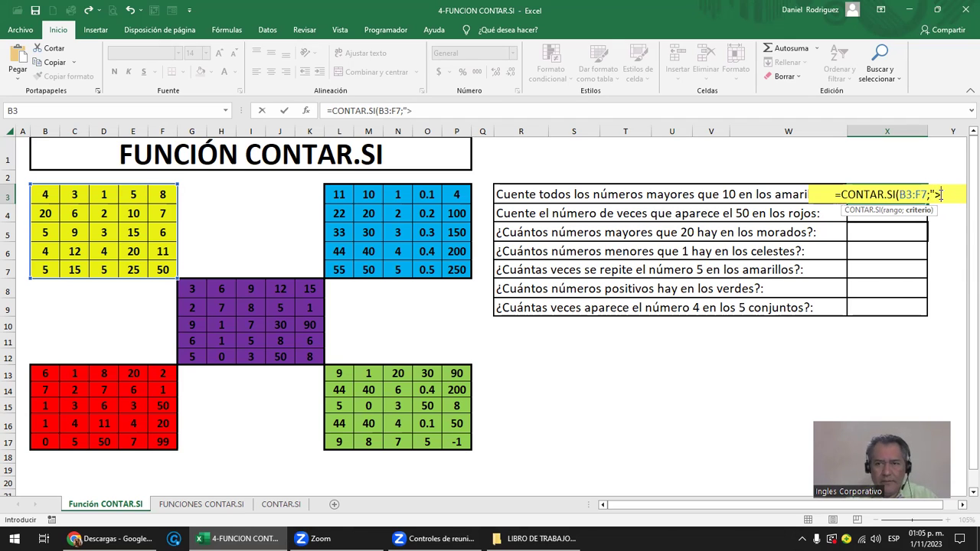
pyautogui.write('10')
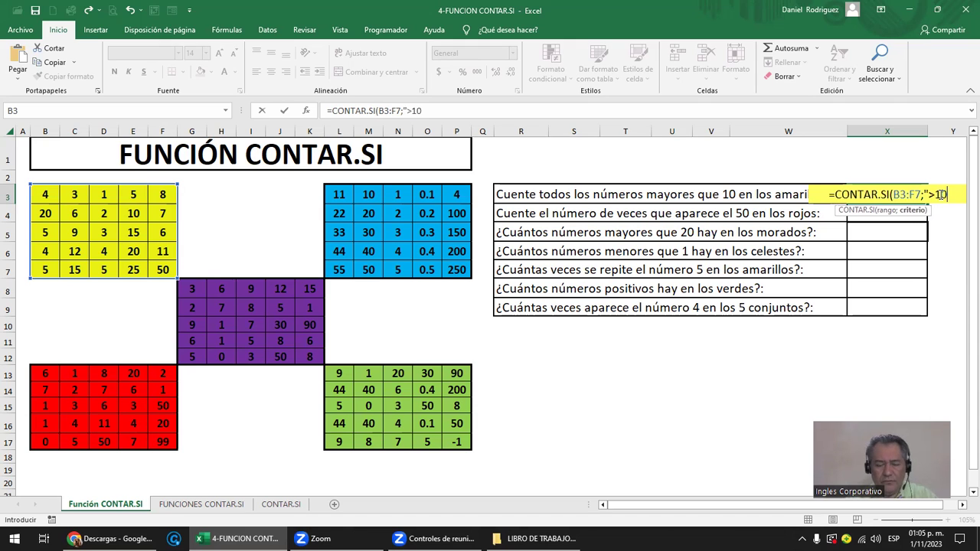
pyautogui.write('")')
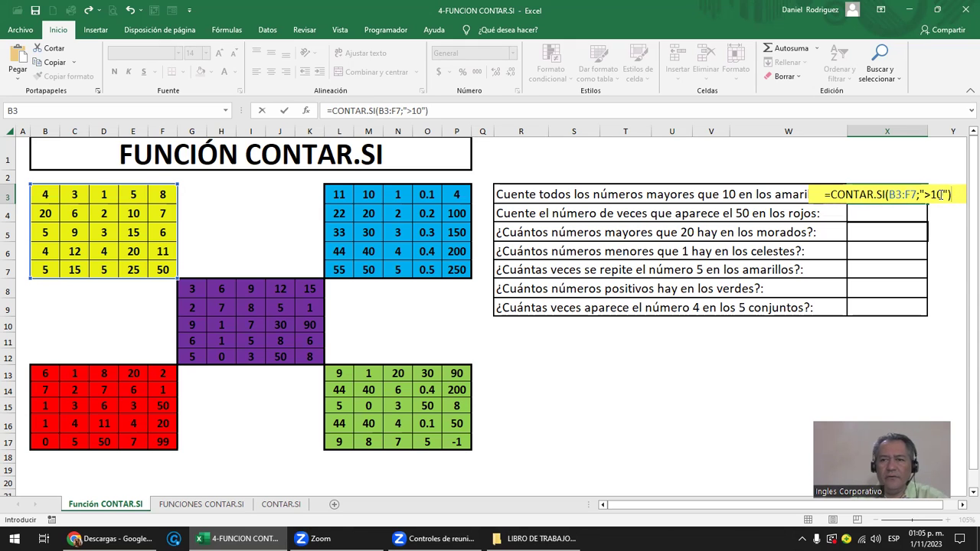
pyautogui.press('Return')
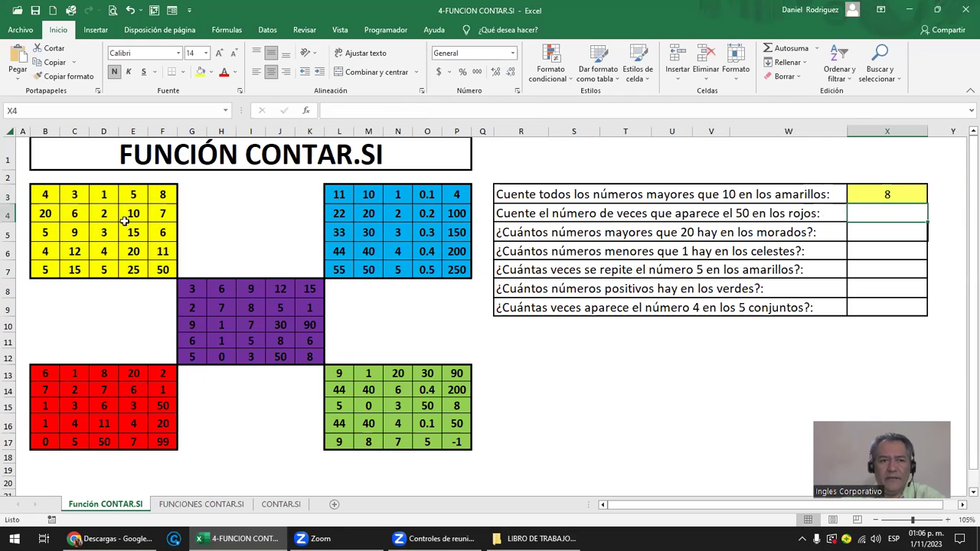
# - Change yellow-block cell D3 to 25, raising the over-10 count to 9
pyautogui.click(105, 193)
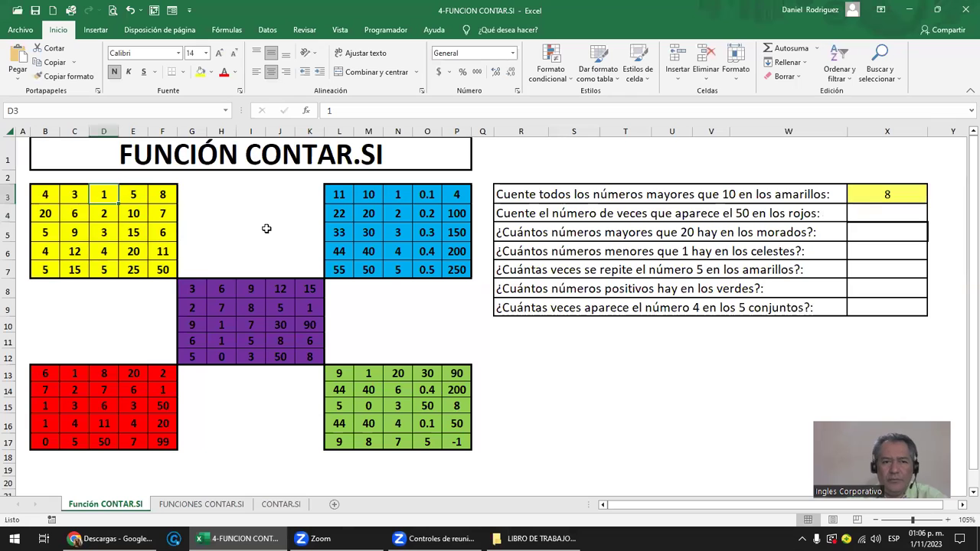
pyautogui.write('25')
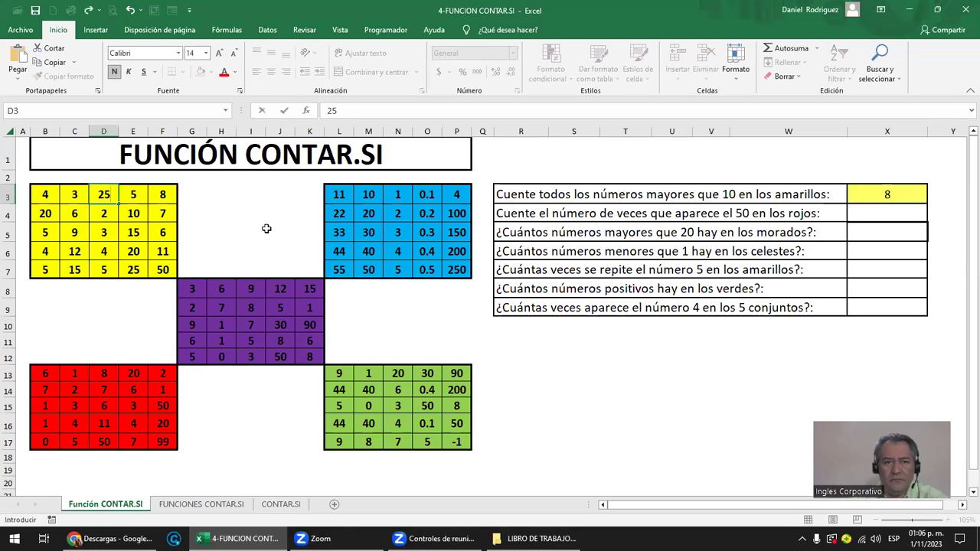
pyautogui.press('Return')
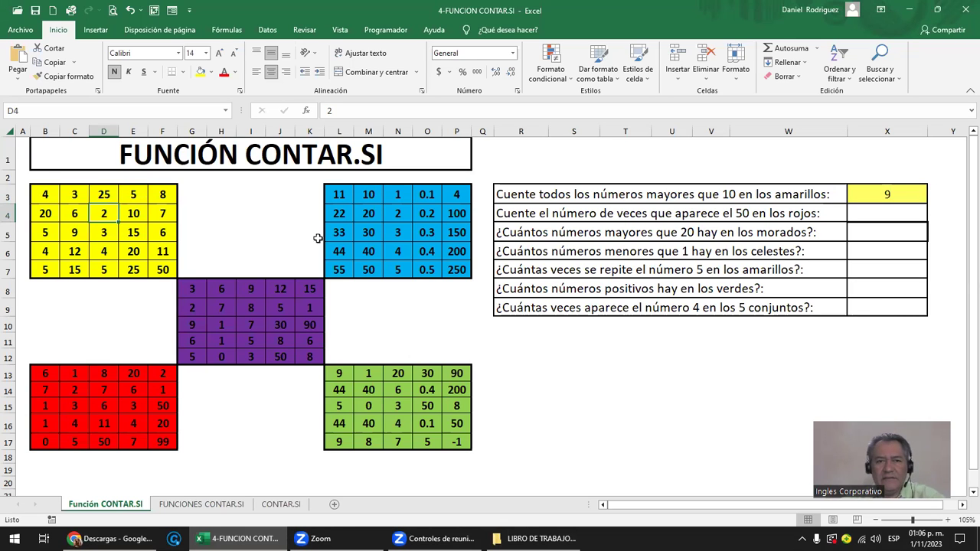
# - Try 95 in C4 to watch the count update, then restore C4 to 6
pyautogui.click(72, 214)
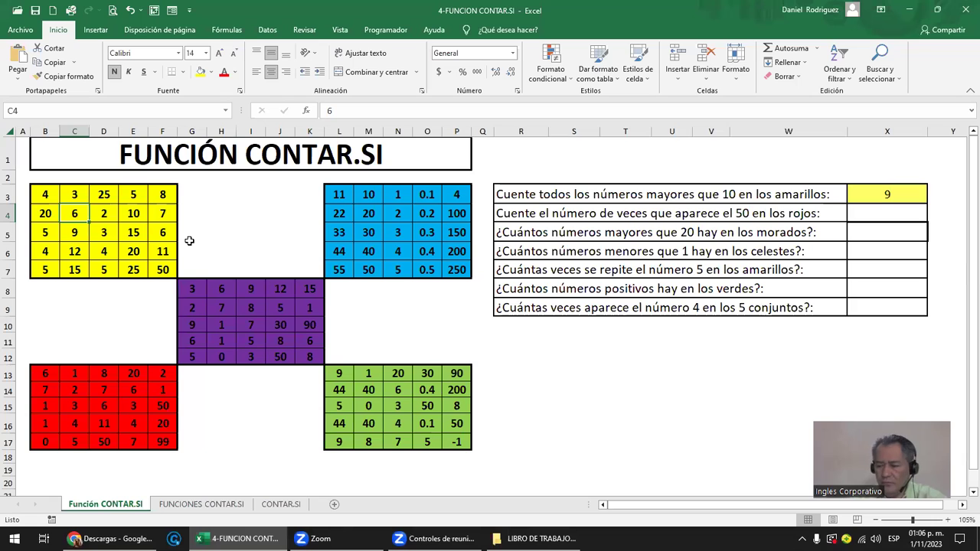
pyautogui.write('9')
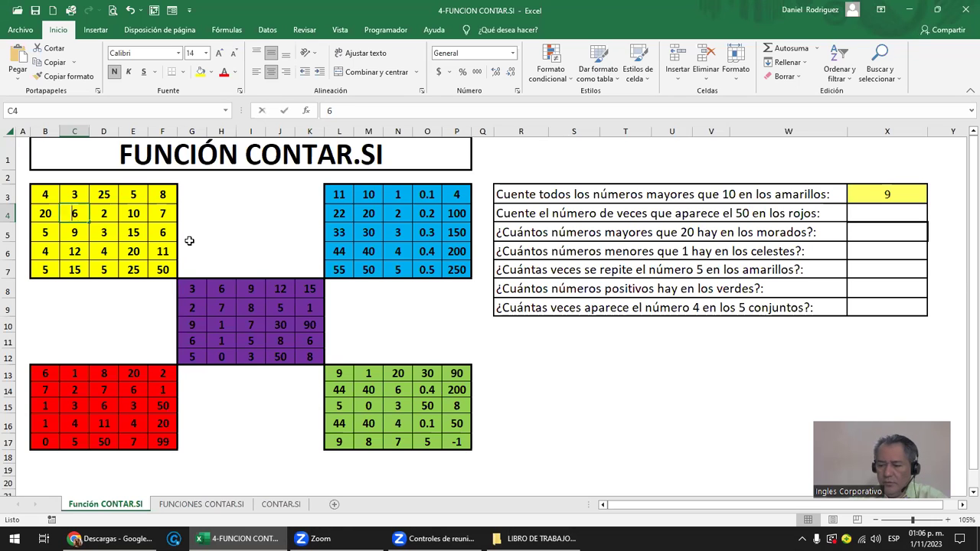
pyautogui.write('5')
pyautogui.press('Return')
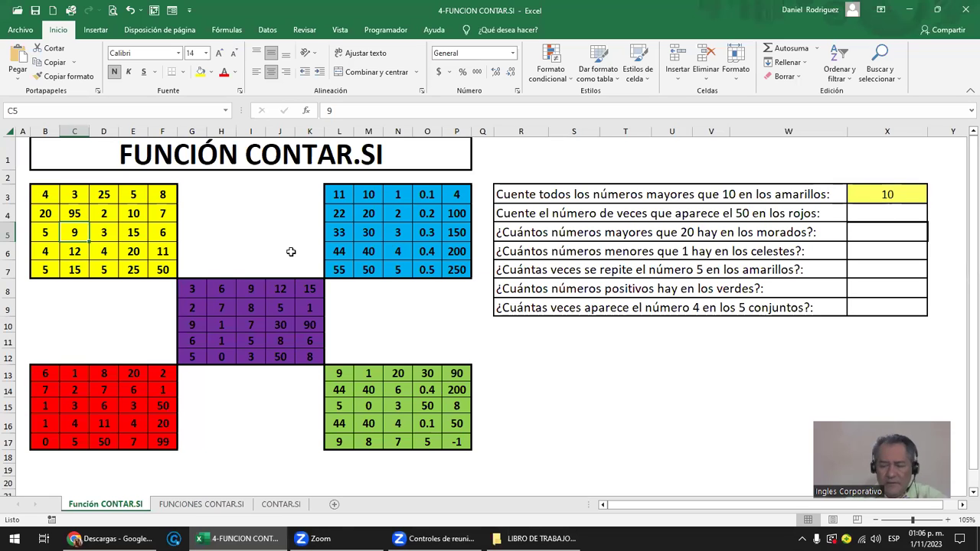
pyautogui.press('Up')
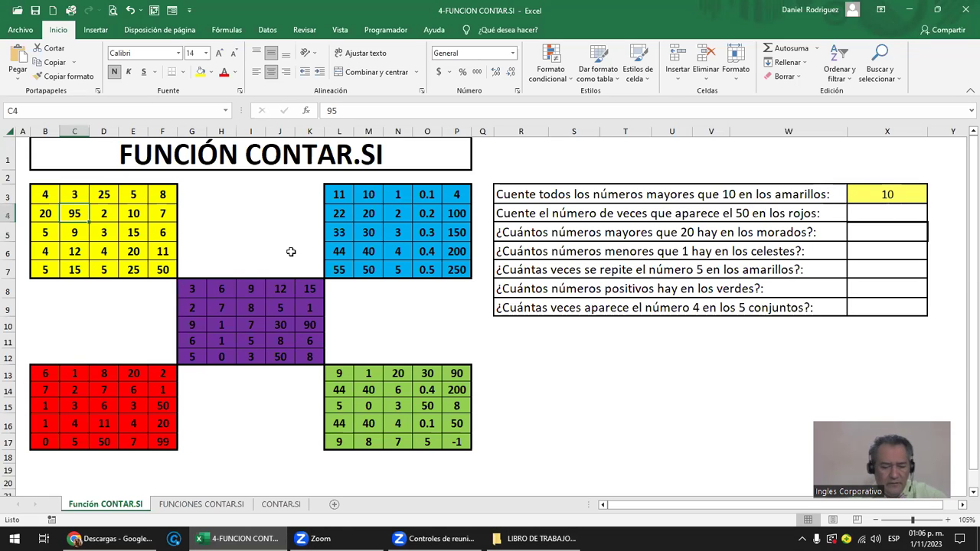
pyautogui.write('6')
pyautogui.hotkey('ctrl', 'Return')
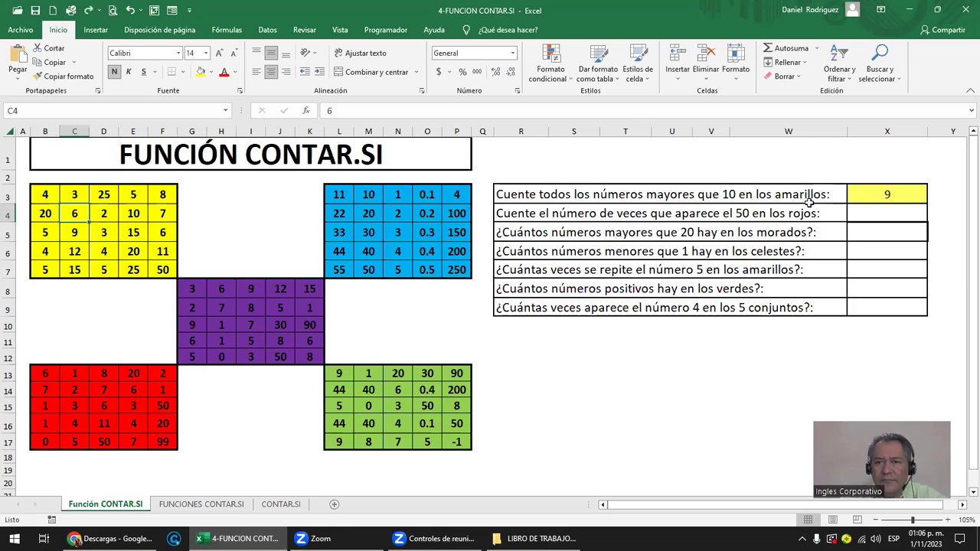
pyautogui.doubleClick(890, 195)
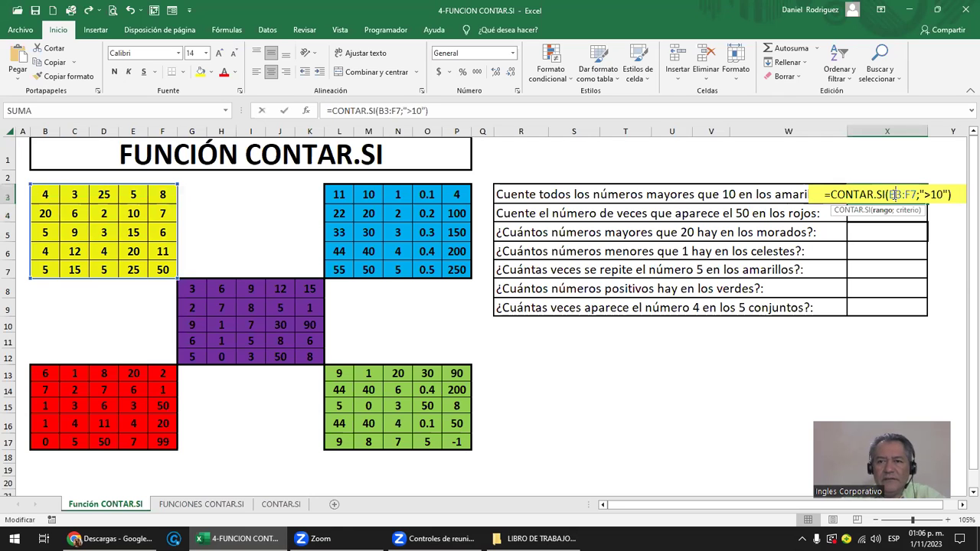
pyautogui.moveTo(922, 191); pyautogui.dragTo(962, 195)
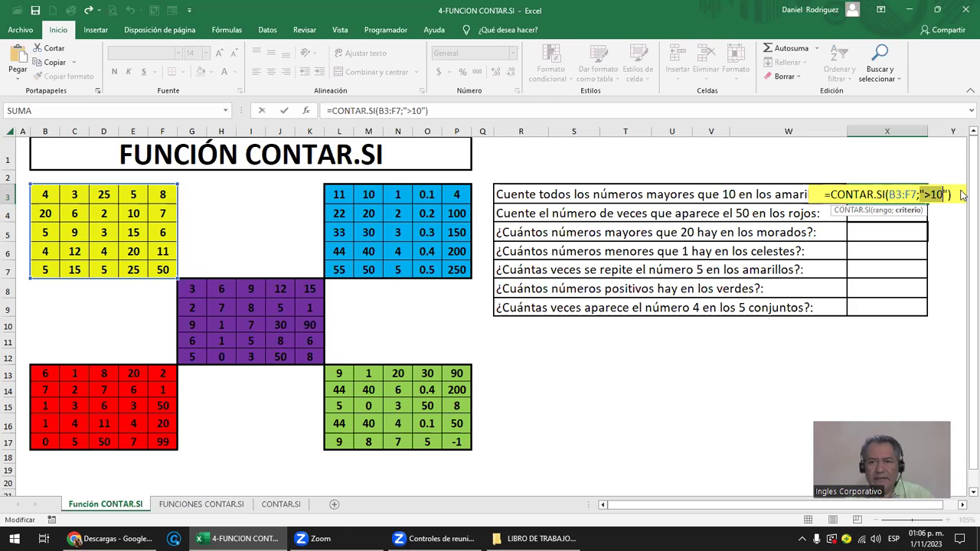
pyautogui.press('Escape')
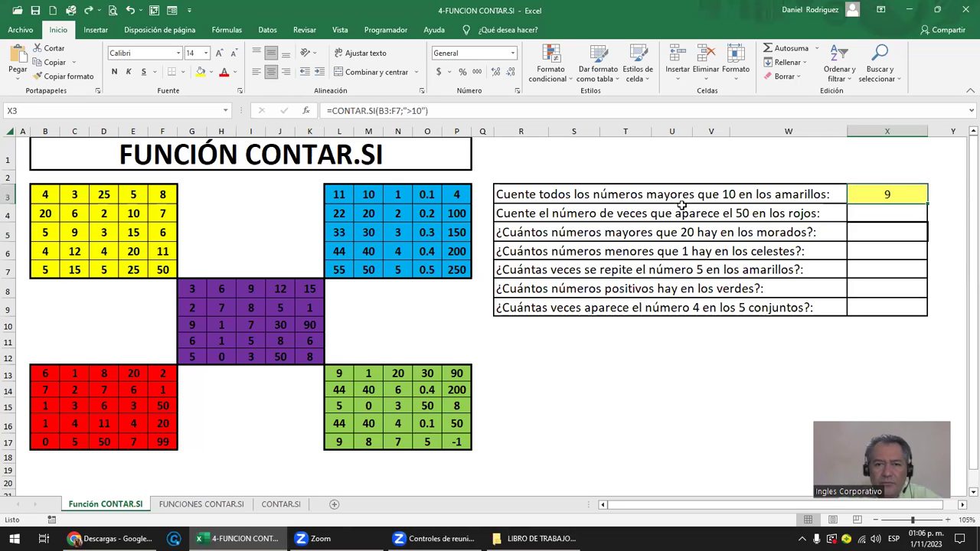
pyautogui.click(657, 213)
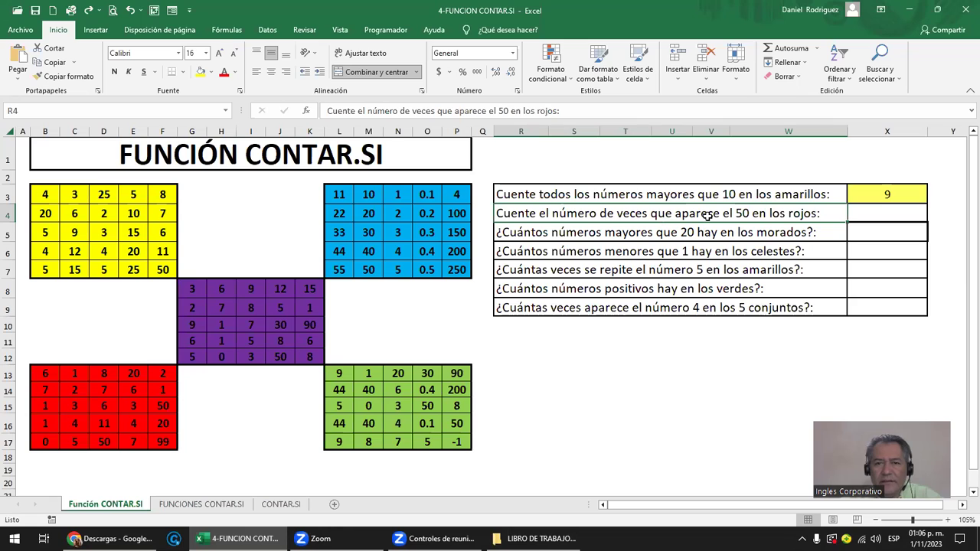
pyautogui.moveTo(38, 373)
pyautogui.mouseDown()
pyautogui.moveTo(144, 402)
pyautogui.moveTo(162, 441)
pyautogui.mouseUp()
pyautogui.click(163, 442)
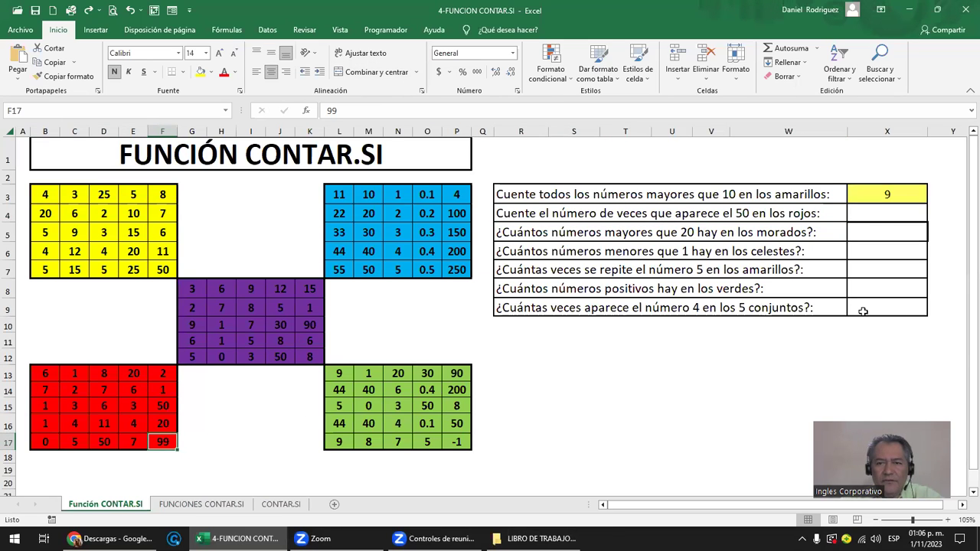
pyautogui.click(861, 216)
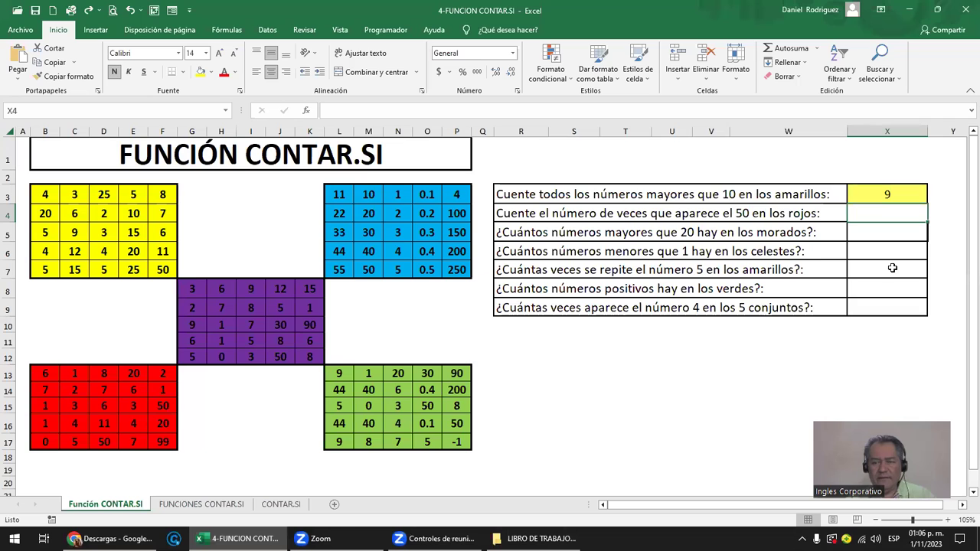
# - Enter =CONTAR.SI(B13:F17;"=50") in X4 to count the red block's 50s
pyautogui.write('=CO')
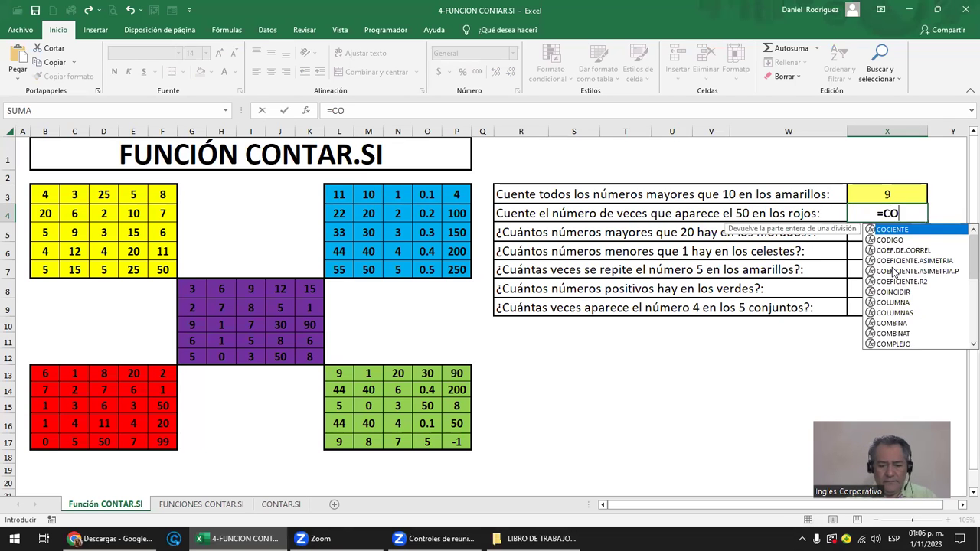
pyautogui.write('N')
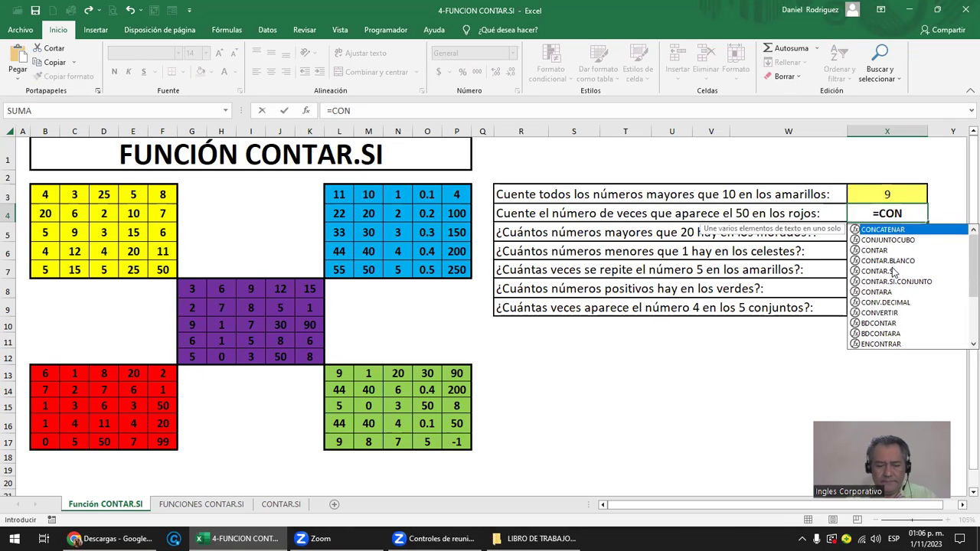
pyautogui.write('TAR')
pyautogui.press('Down')
pyautogui.press('Down')
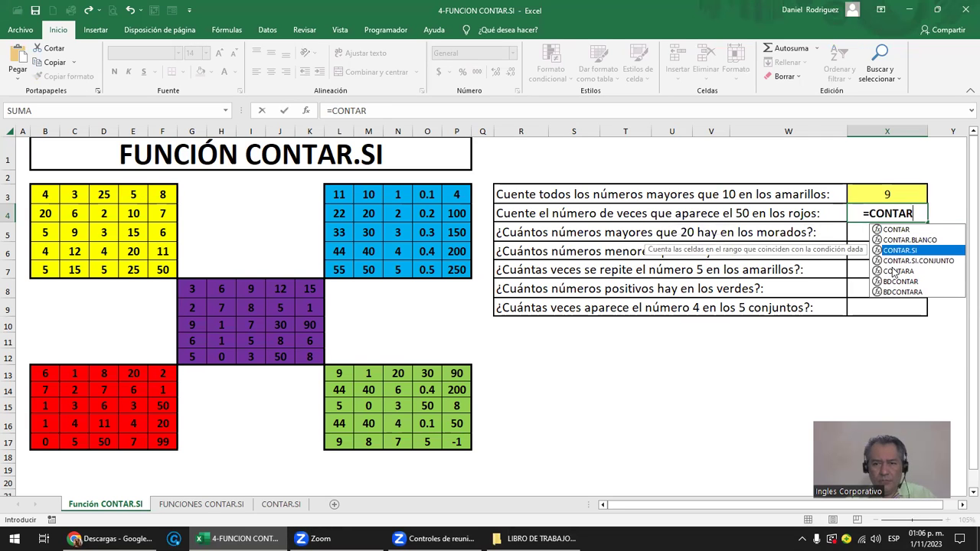
pyautogui.press('Tab')
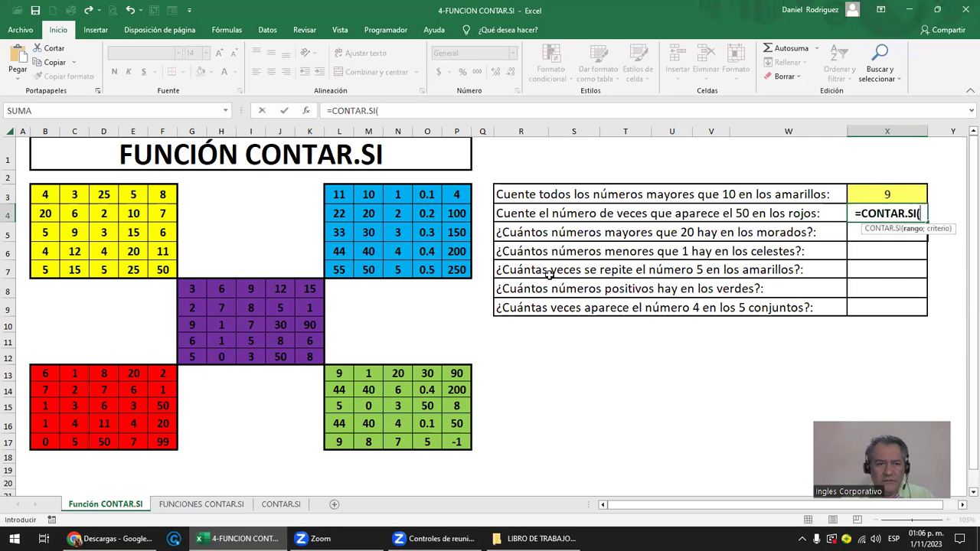
pyautogui.moveTo(39, 374); pyautogui.dragTo(156, 435)
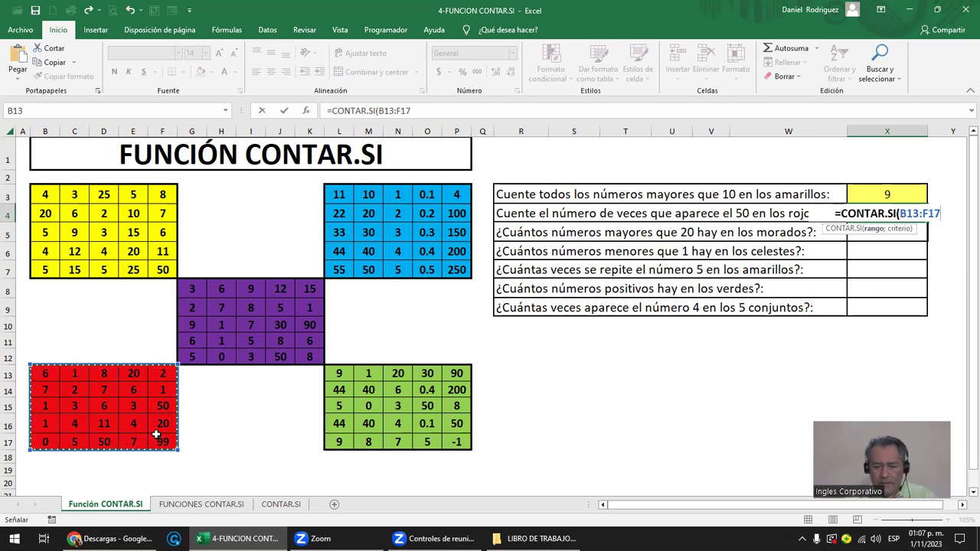
pyautogui.write(';')
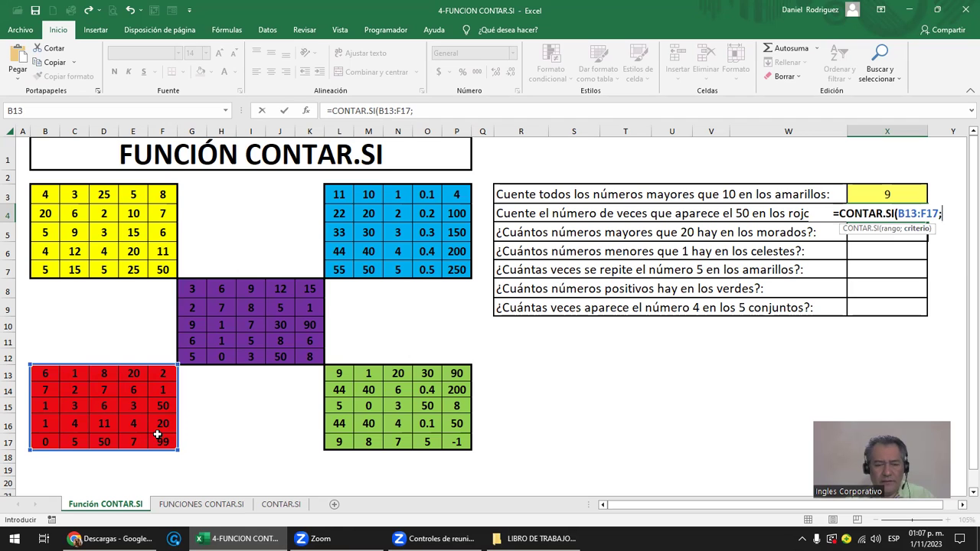
pyautogui.write('"')
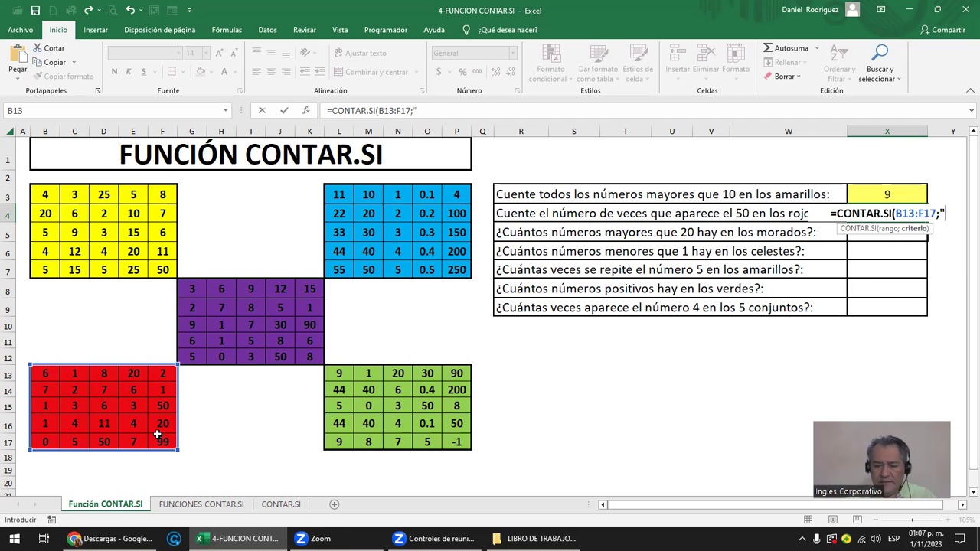
pyautogui.write('=50")')
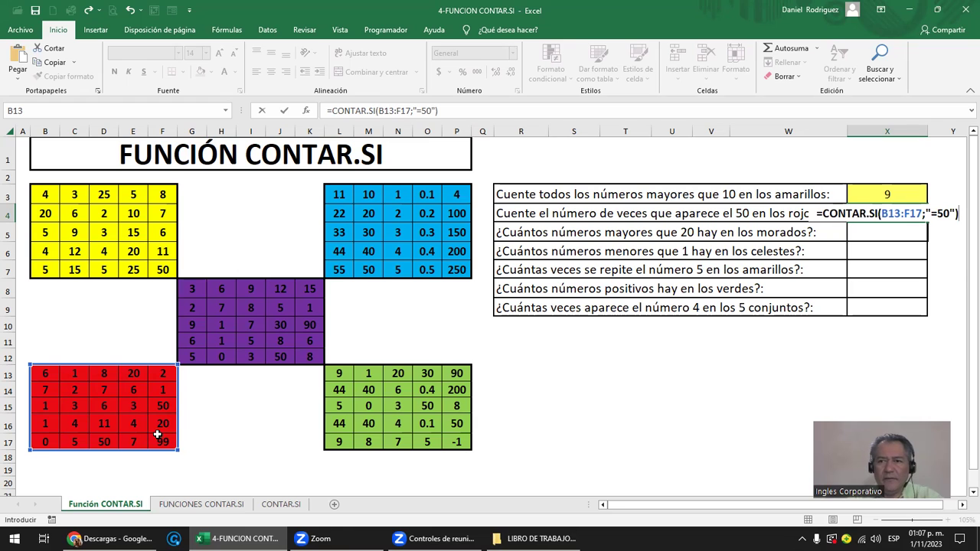
pyautogui.press('Return')
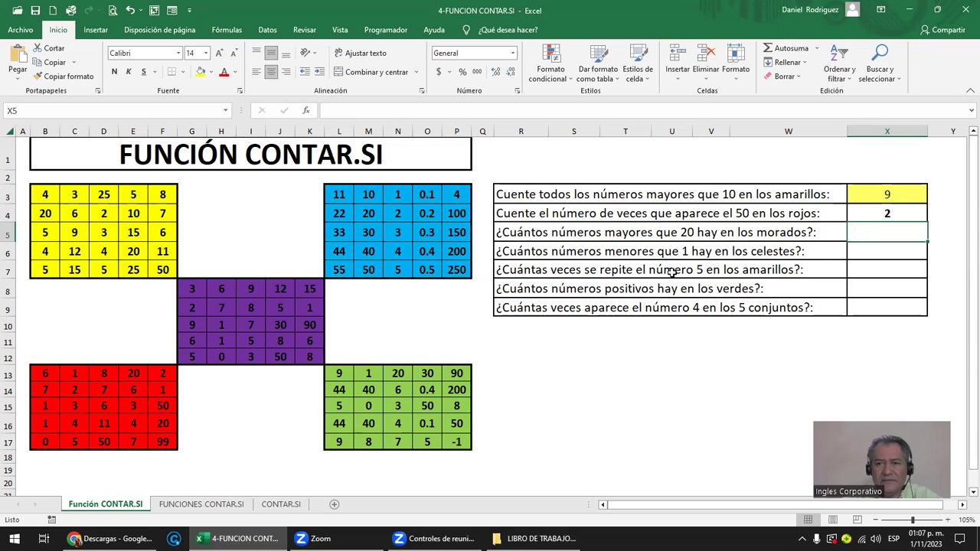
# - Review the X4 count-of-50 formula without changing it
pyautogui.click(871, 212)
pyautogui.doubleClick(871, 213)
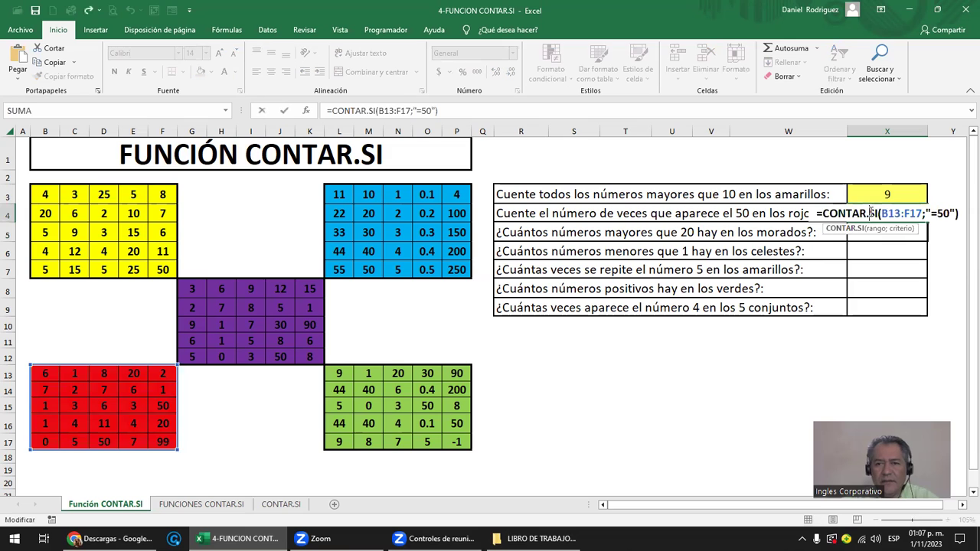
pyautogui.press('Return')
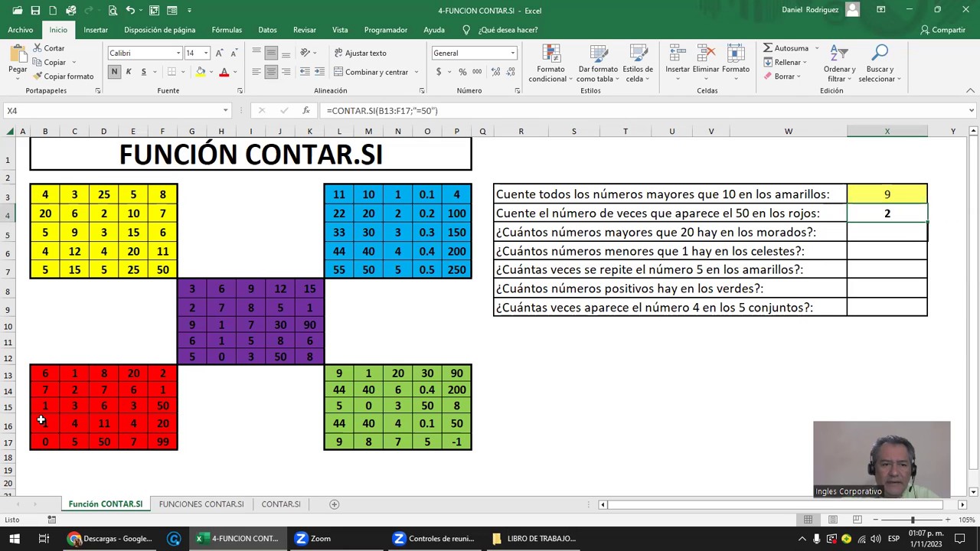
# - Set red-block cell B16 to 95, then to 50, raising the count to 3
pyautogui.click(43, 423)
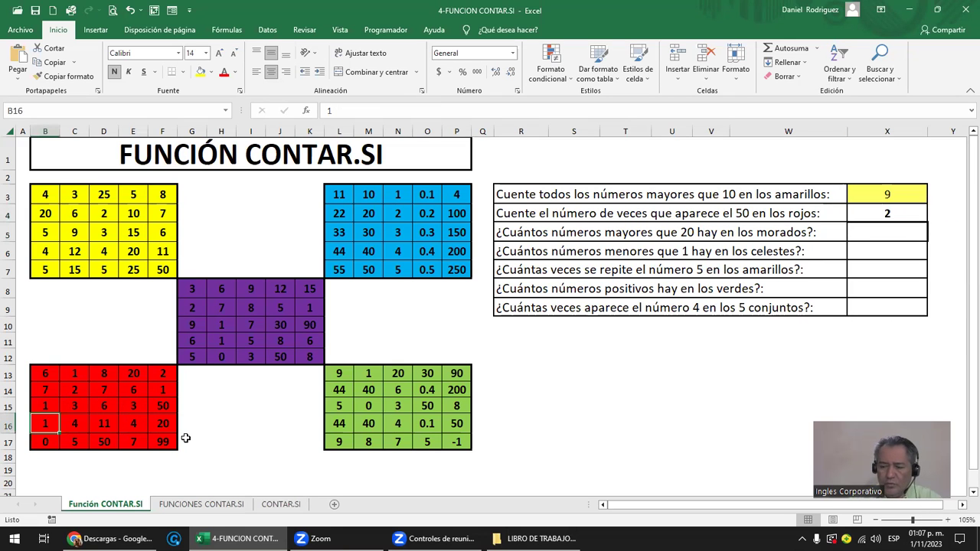
pyautogui.write('95')
pyautogui.press('Return')
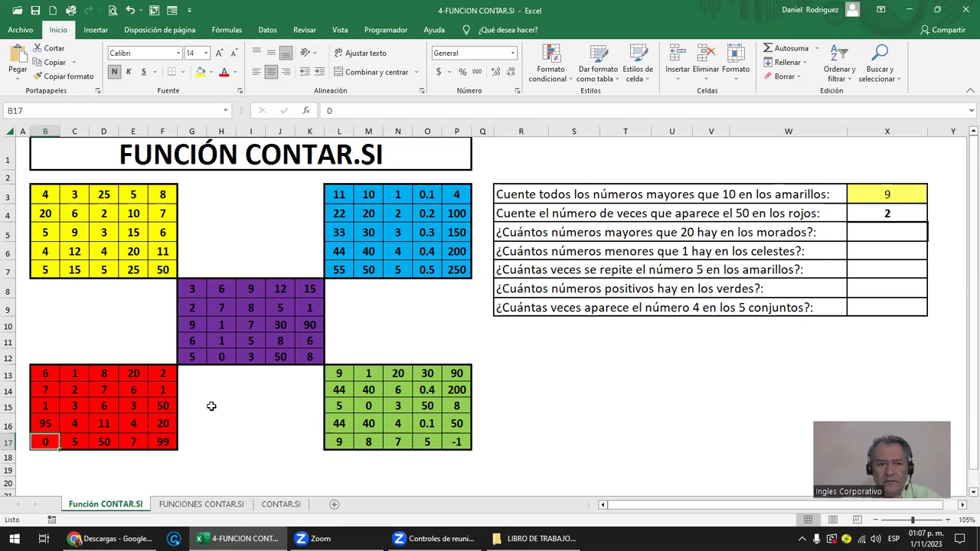
pyautogui.click(45, 422)
pyautogui.write('50')
pyautogui.press('Return')
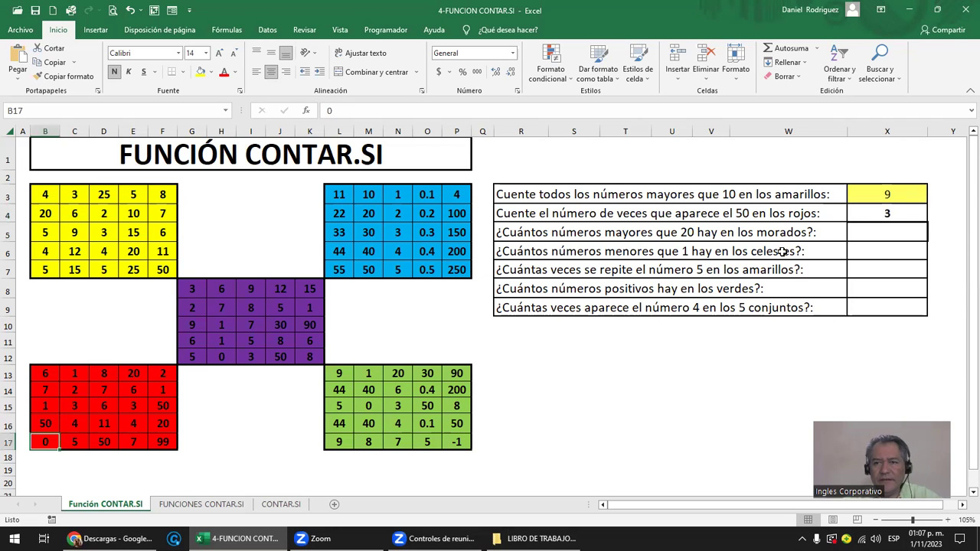
# - Try changing X4's criterion to =50 without quotes
pyautogui.doubleClick(887, 213)
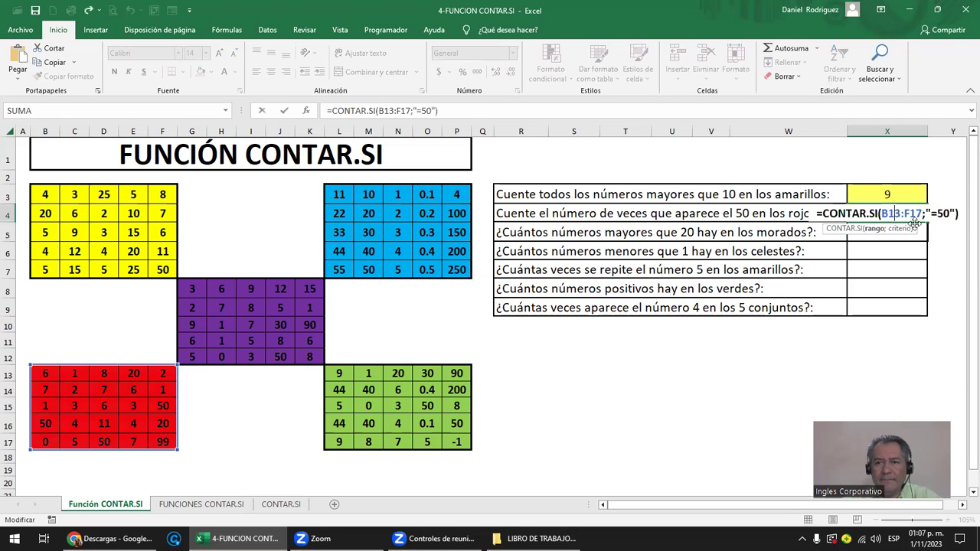
pyautogui.click(927, 213)
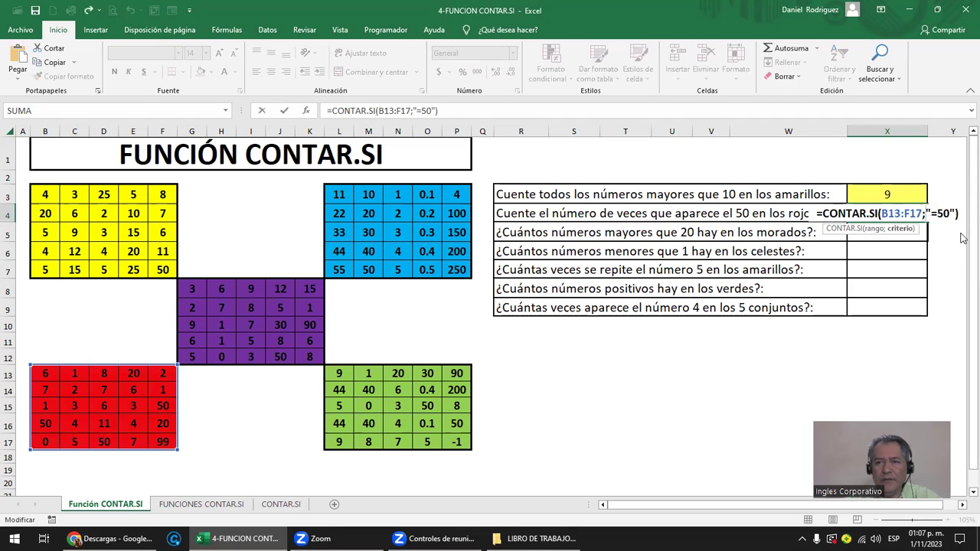
pyautogui.press('Delete')
pyautogui.press('Right')
pyautogui.press('Right')
pyautogui.press('Delete')
pyautogui.press('Return')
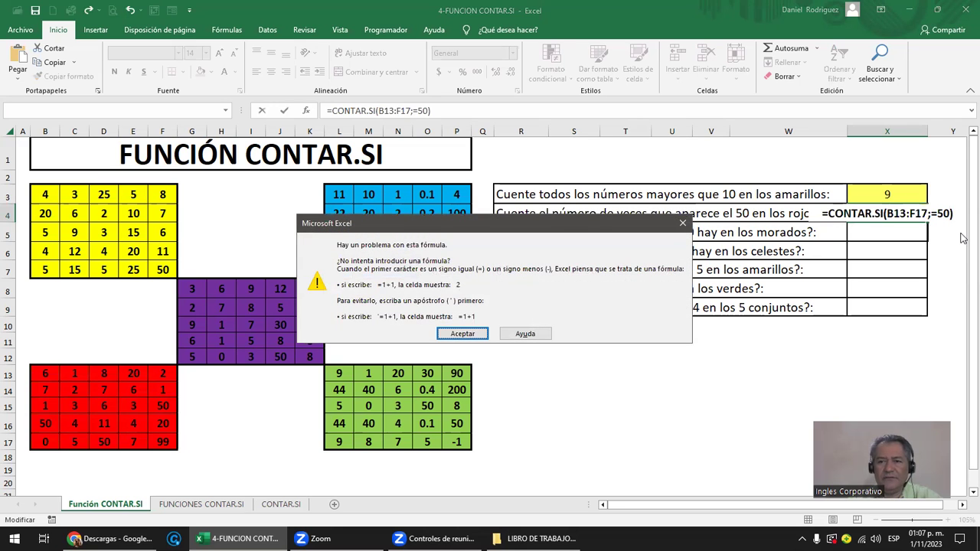
# - Dismiss the formula error and cancel the edit, keeping X4 at 3
pyautogui.press('Return')
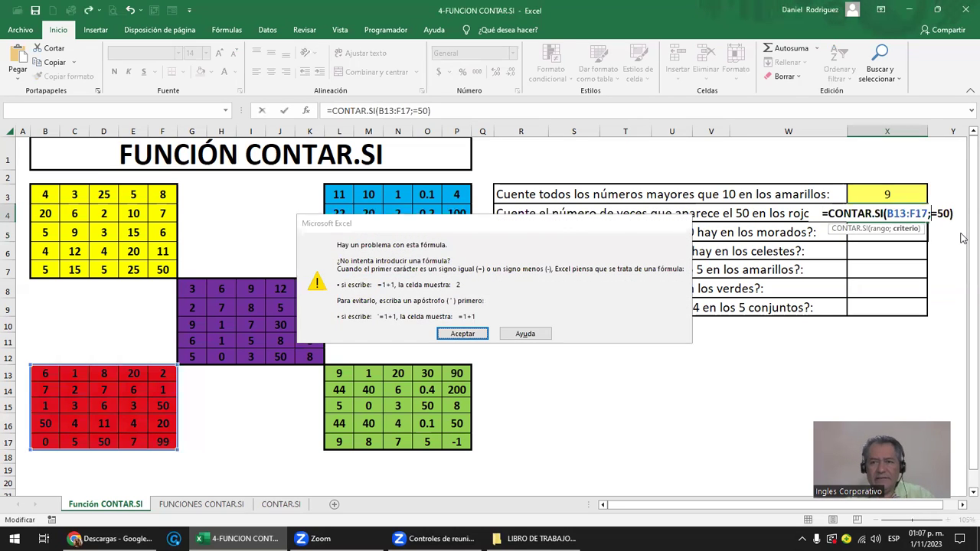
pyautogui.press('Escape')
pyautogui.press('Up')
pyautogui.press('Down')
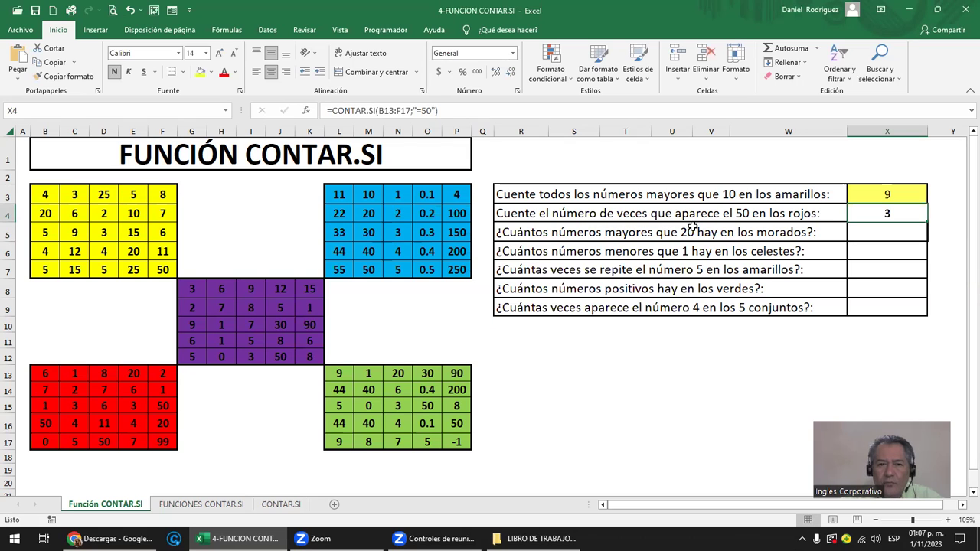
# - Enter =CONTAR.SI(G8:K12;">20") in X5 to count purple-block numbers over 20, showing 3
pyautogui.click(862, 234)
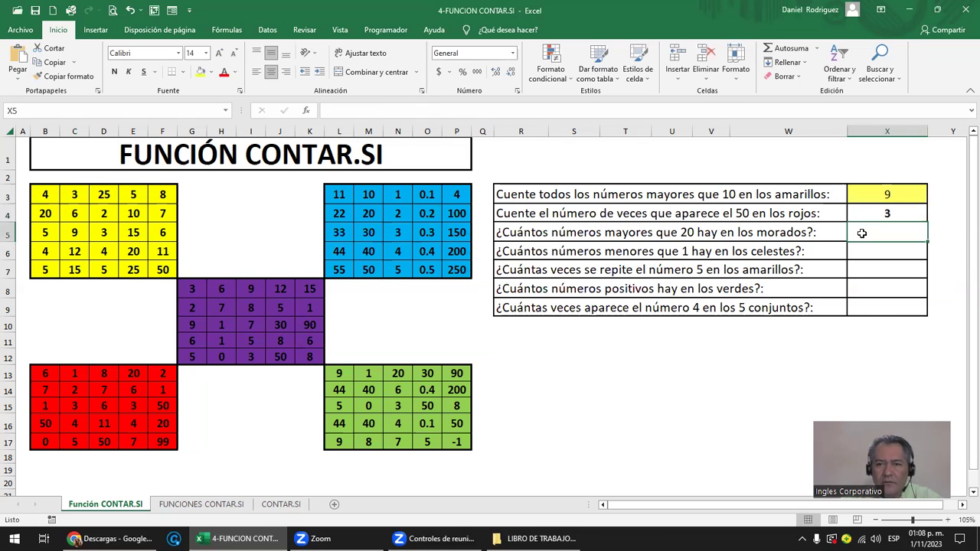
pyautogui.write('=CONT')
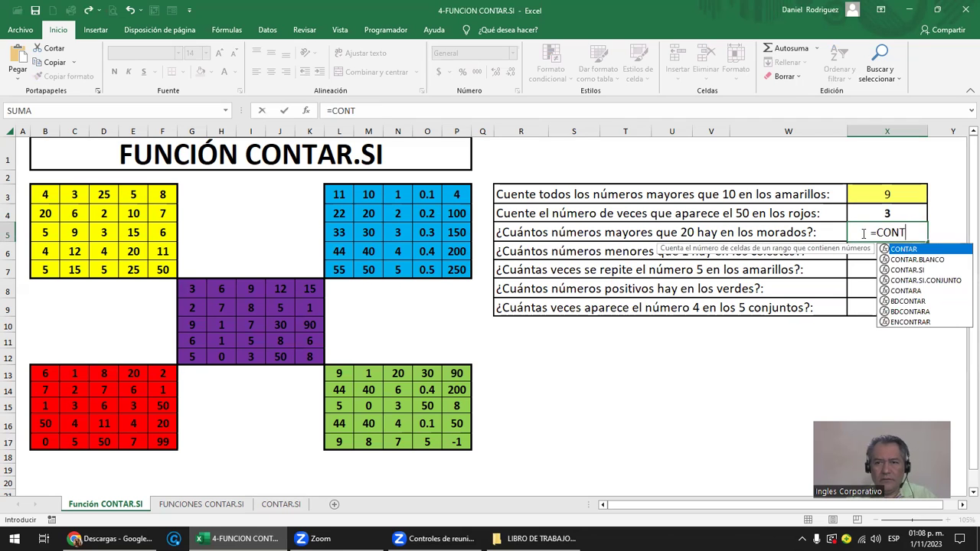
pyautogui.press('Down')
pyautogui.press('Down')
pyautogui.press('Tab')
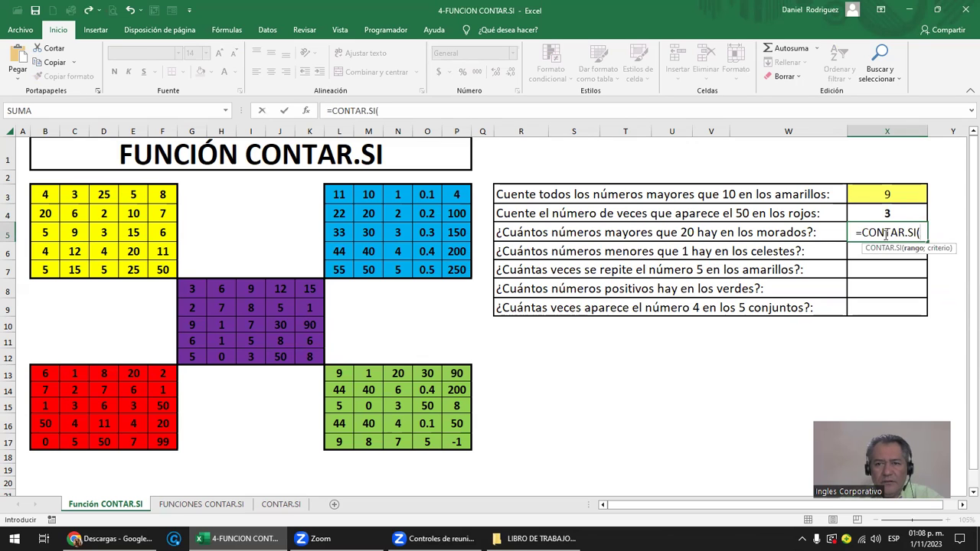
pyautogui.moveTo(197, 287); pyautogui.dragTo(306, 365)
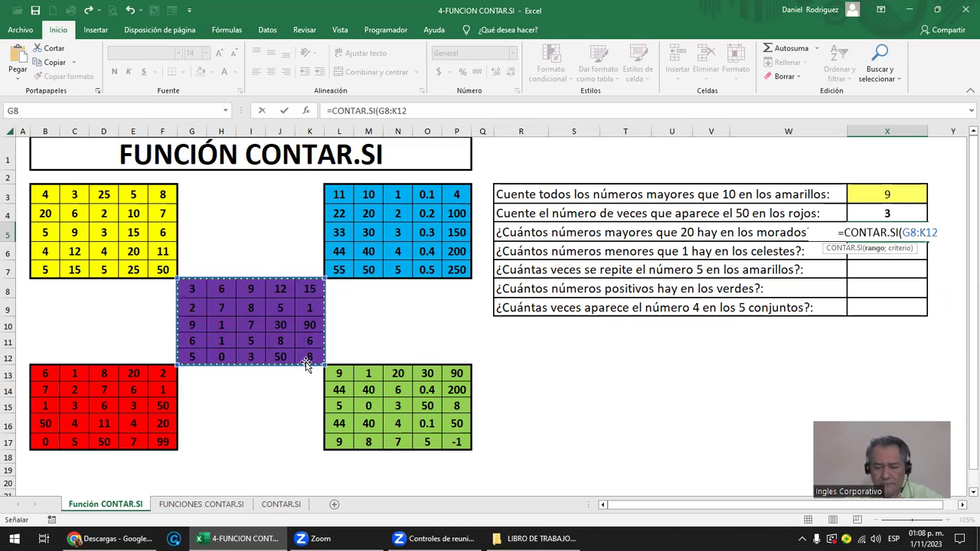
pyautogui.write(';')
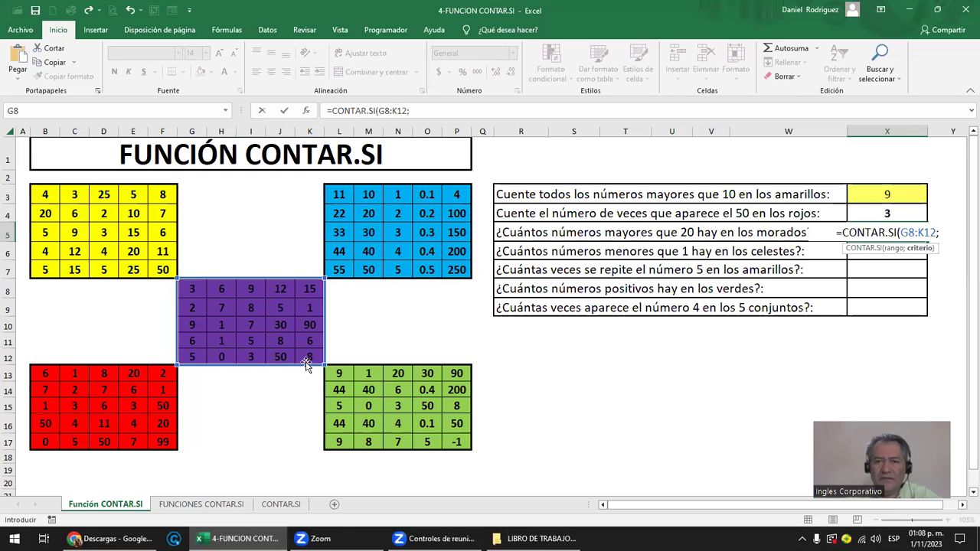
pyautogui.write('">')
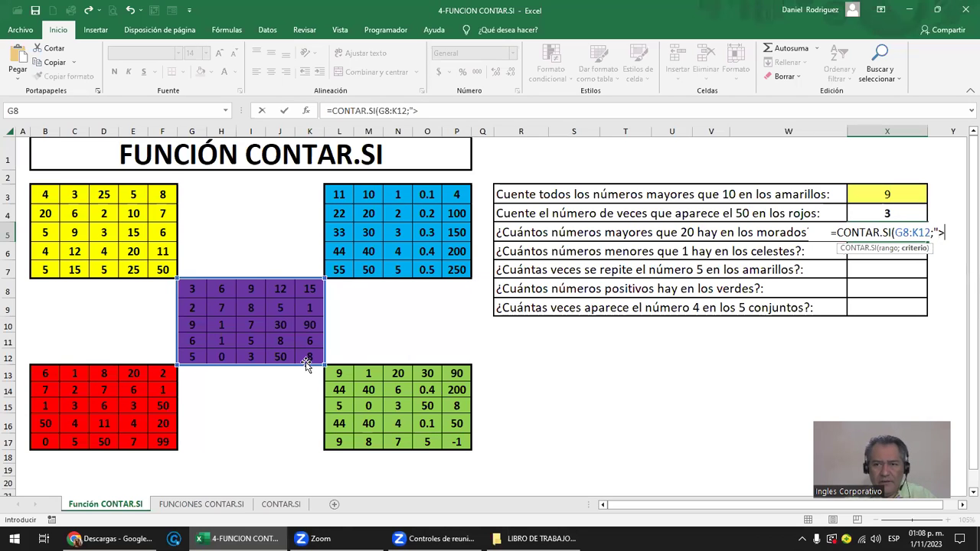
pyautogui.write('20"')
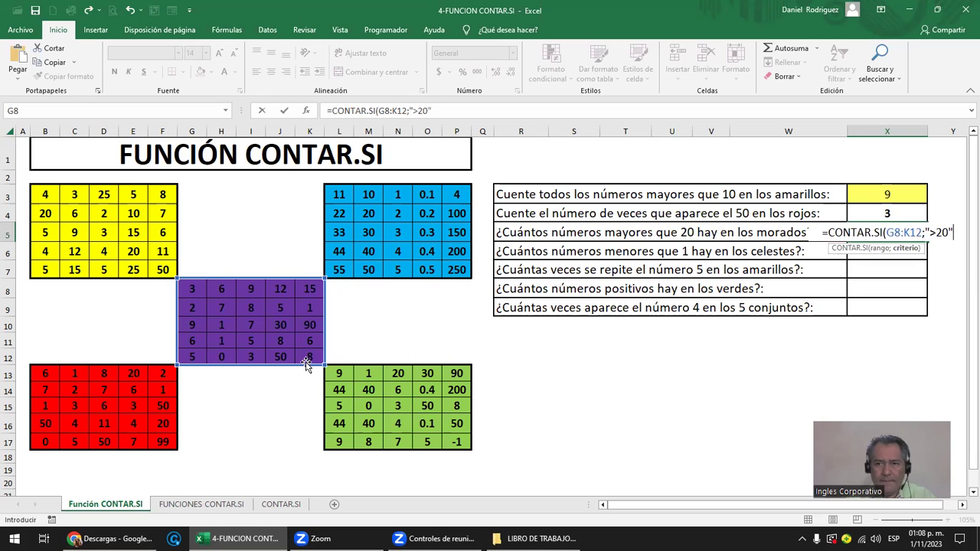
pyautogui.write(')')
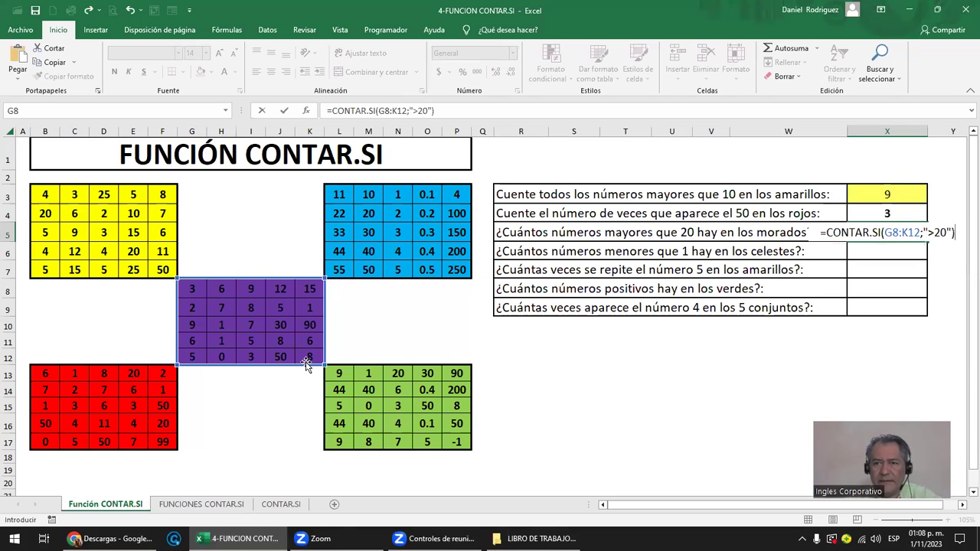
pyautogui.hotkey('ctrl', 'Return')
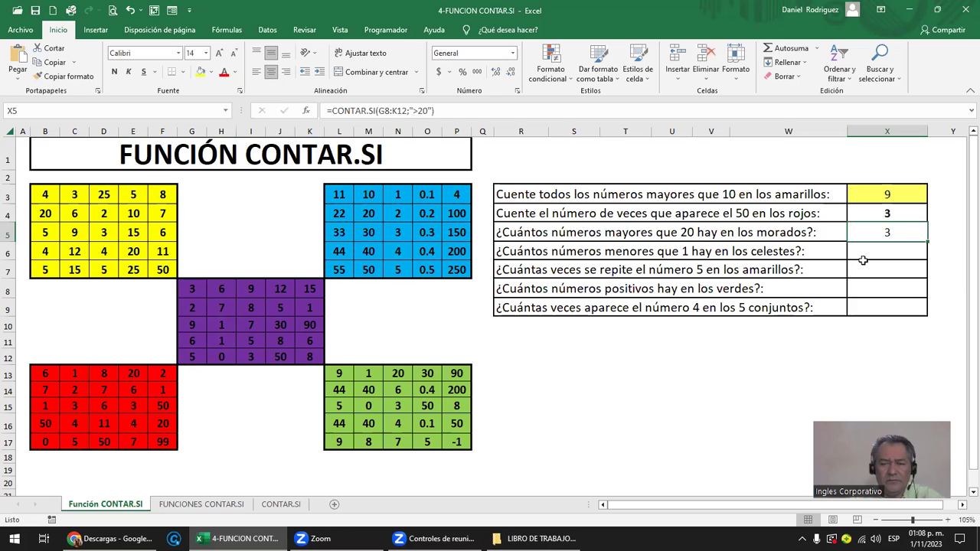
# - Check X5 and the light-blue question, then start an Insert Function formula in X6
pyautogui.click(881, 254)
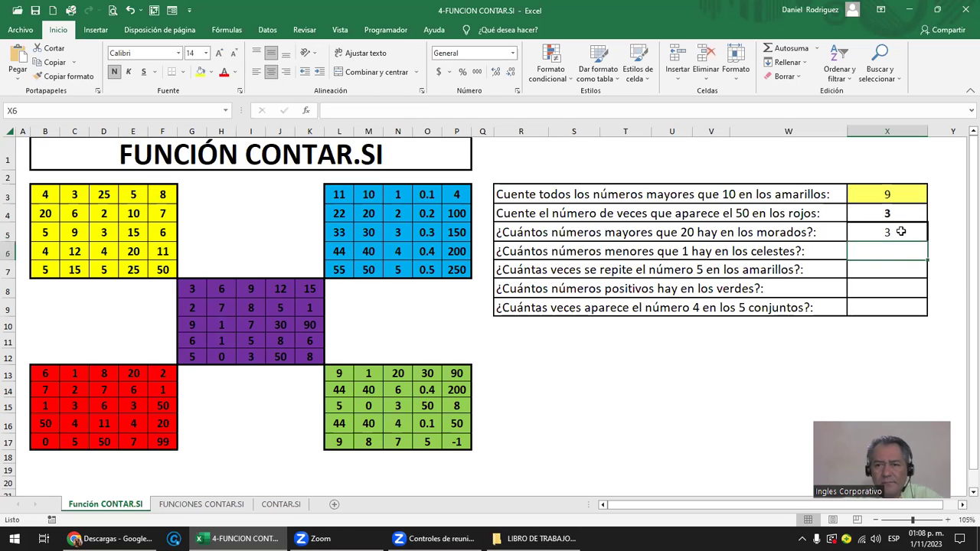
pyautogui.click(893, 235)
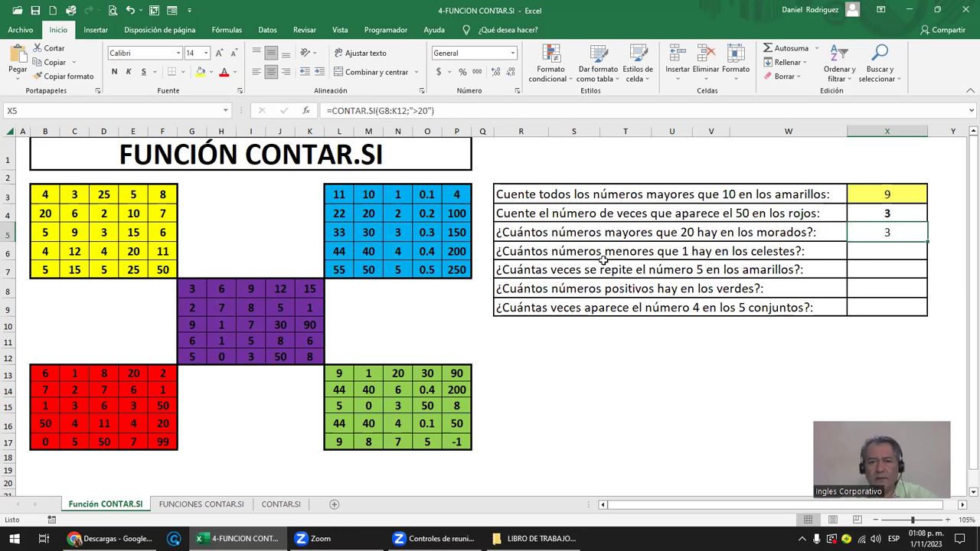
pyautogui.click(577, 251)
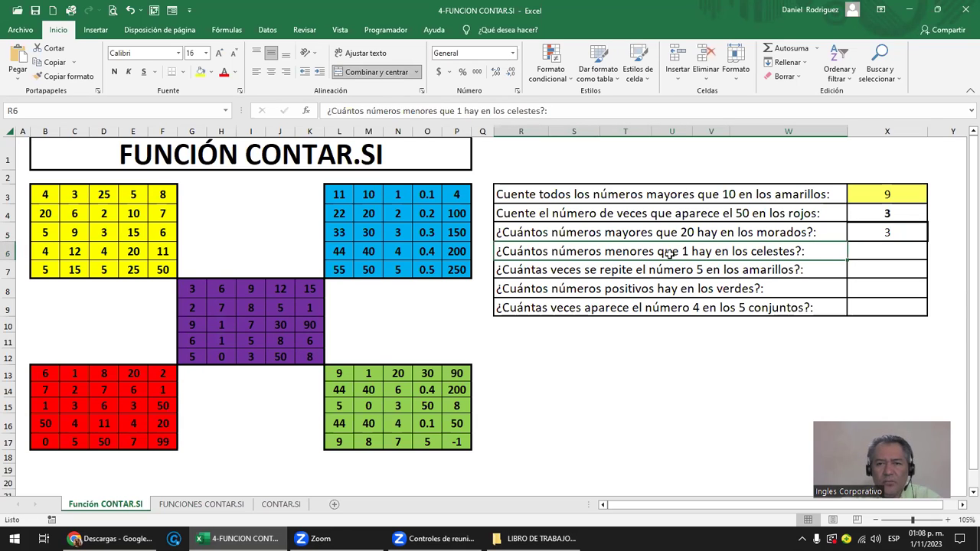
pyautogui.click(330, 194)
pyautogui.click(869, 251)
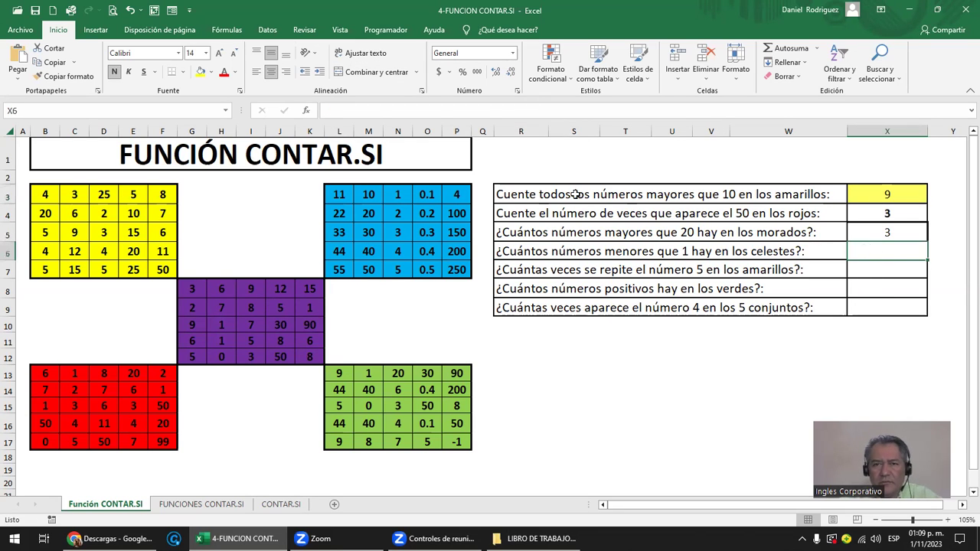
pyautogui.click(306, 111)
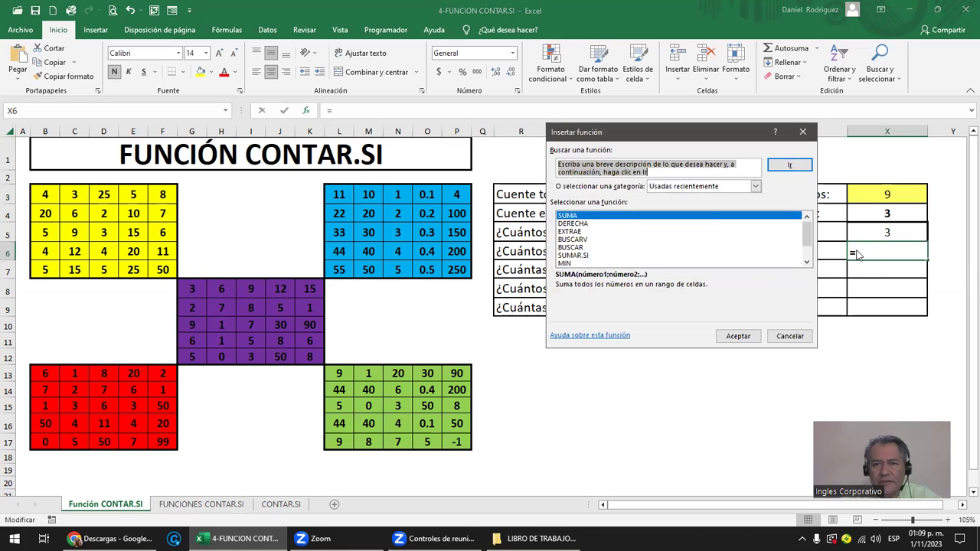
# - Insert CONTAR.SI with range L3:P7 and criterion <1 into X6, giving 5
pyautogui.write('CONTAR.SI')
pyautogui.press('Return')
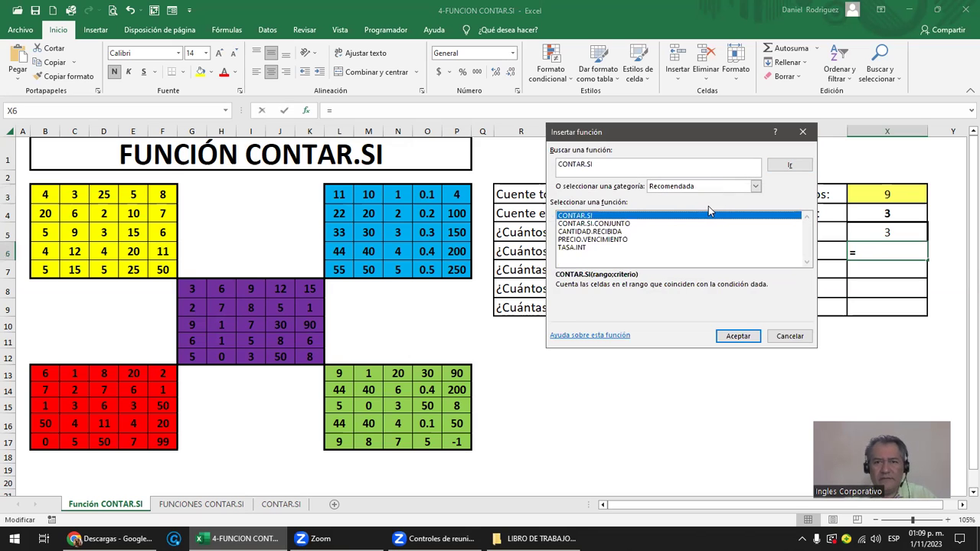
pyautogui.doubleClick(567, 217)
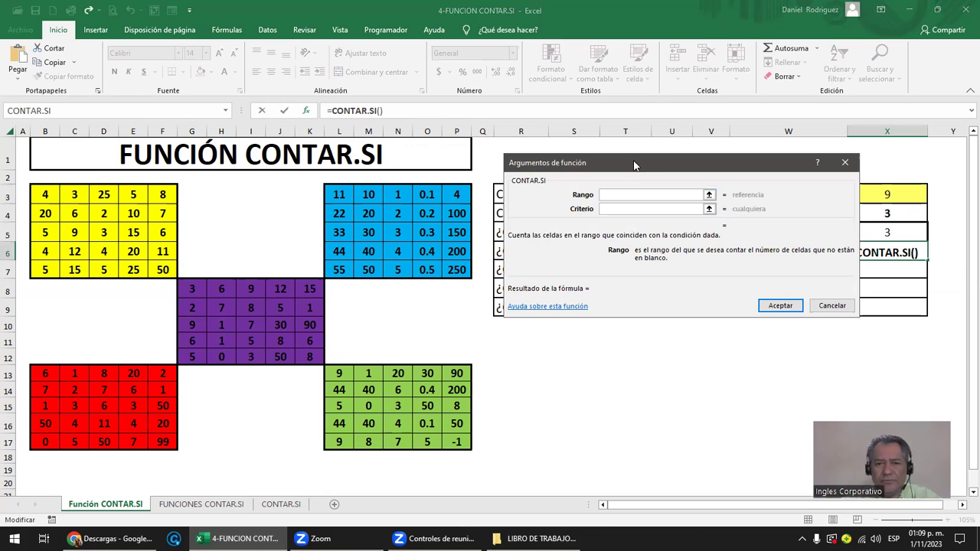
pyautogui.moveTo(634, 165); pyautogui.dragTo(384, 339)
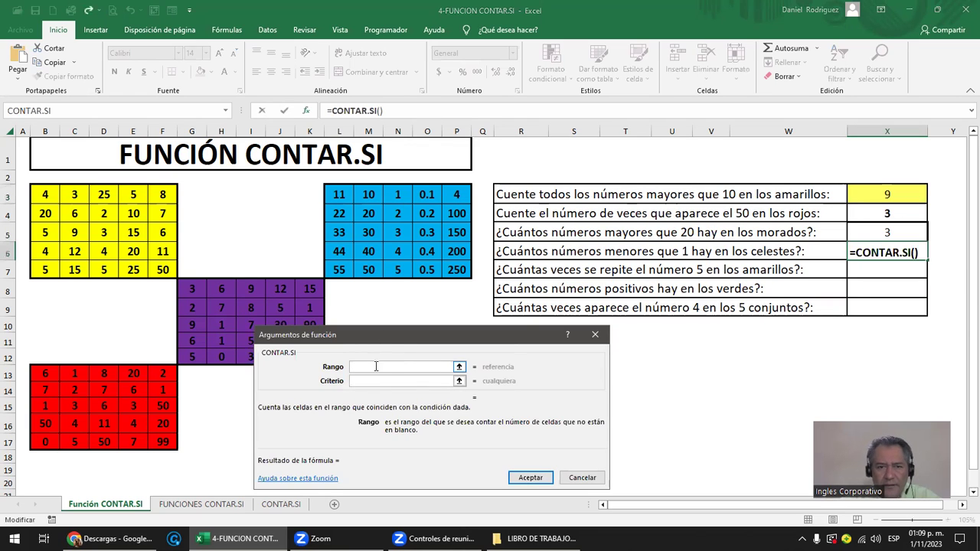
pyautogui.moveTo(333, 193); pyautogui.dragTo(445, 271)
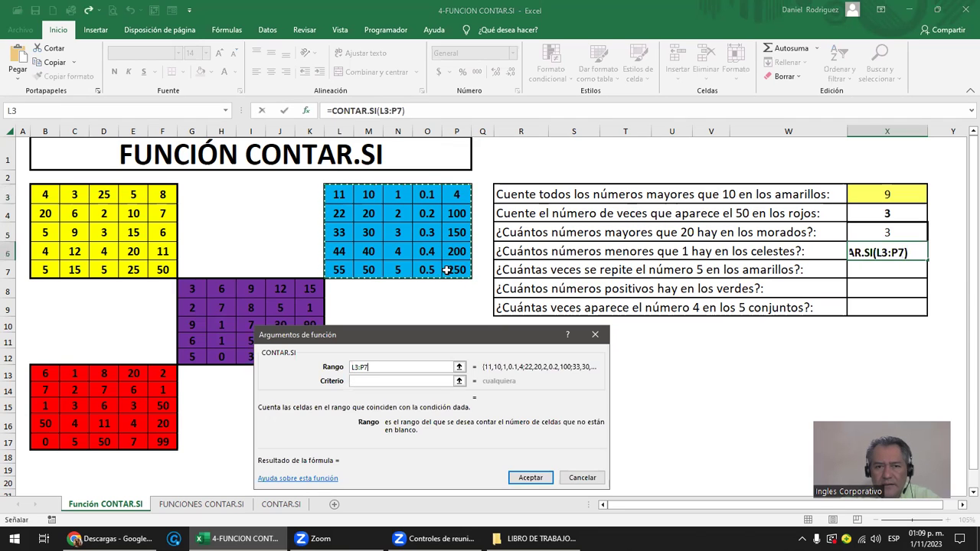
pyautogui.click(370, 382)
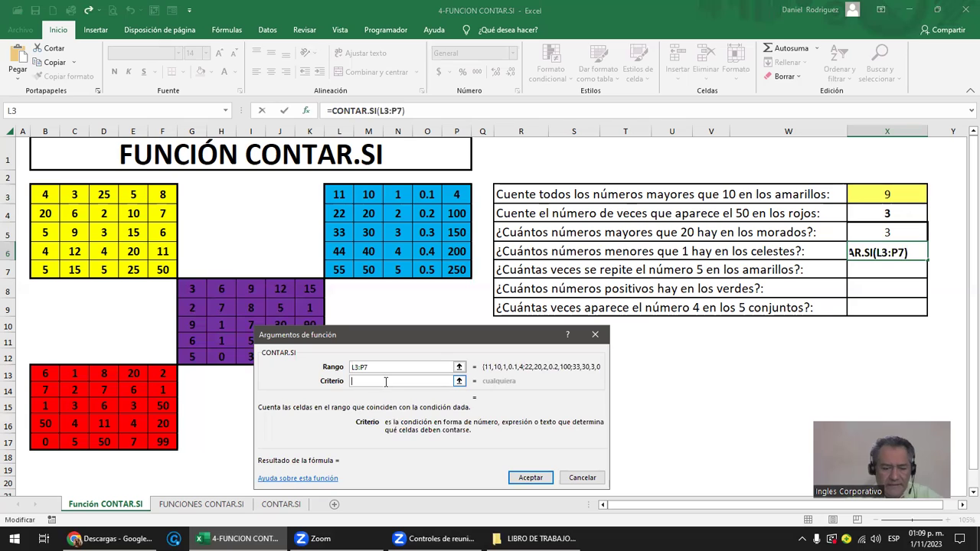
pyautogui.write('<1')
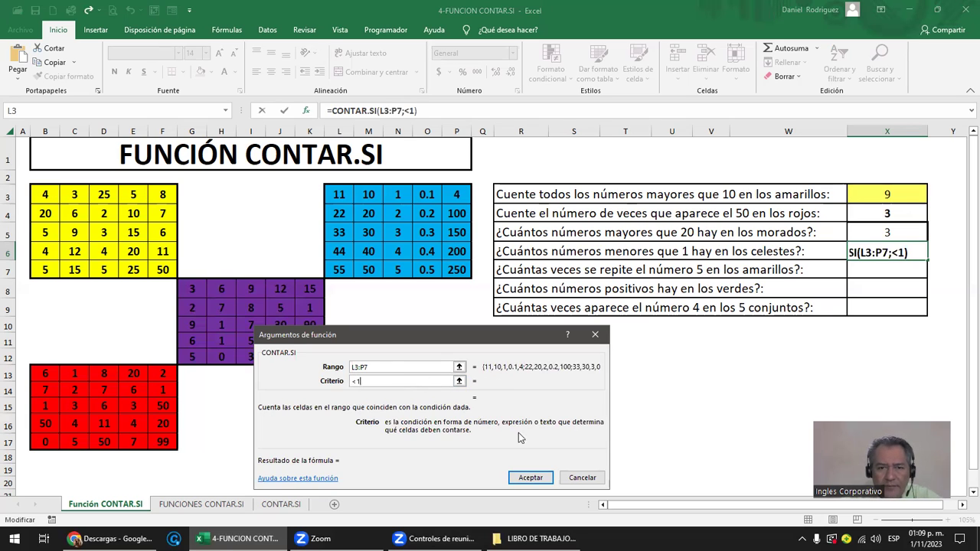
pyautogui.click(527, 478)
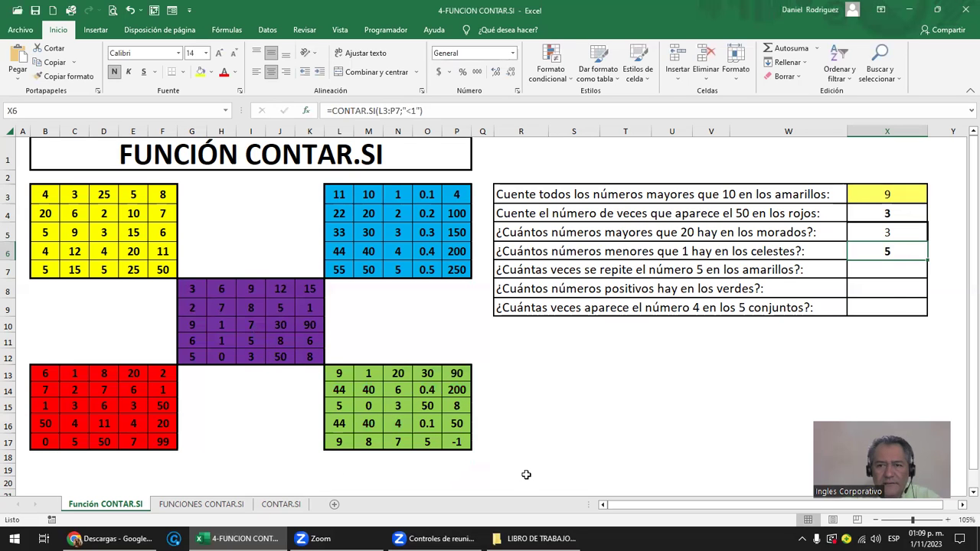
pyautogui.doubleClick(889, 251)
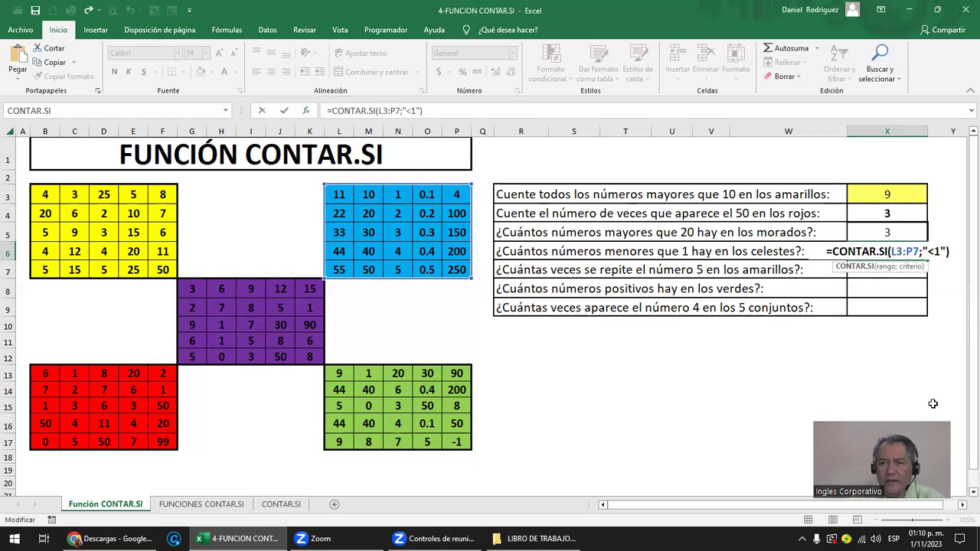
pyautogui.press('Return')
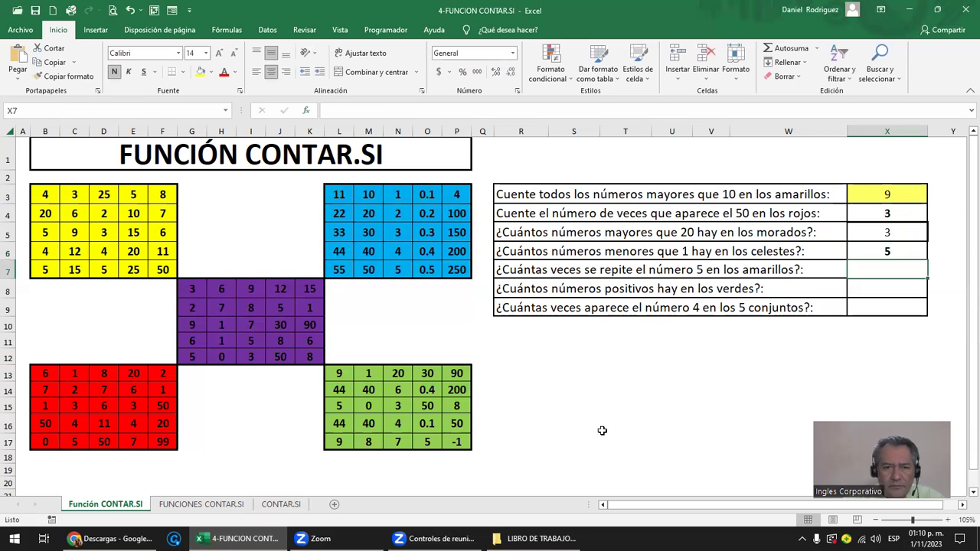
pyautogui.moveTo(427, 194); pyautogui.dragTo(440, 275)
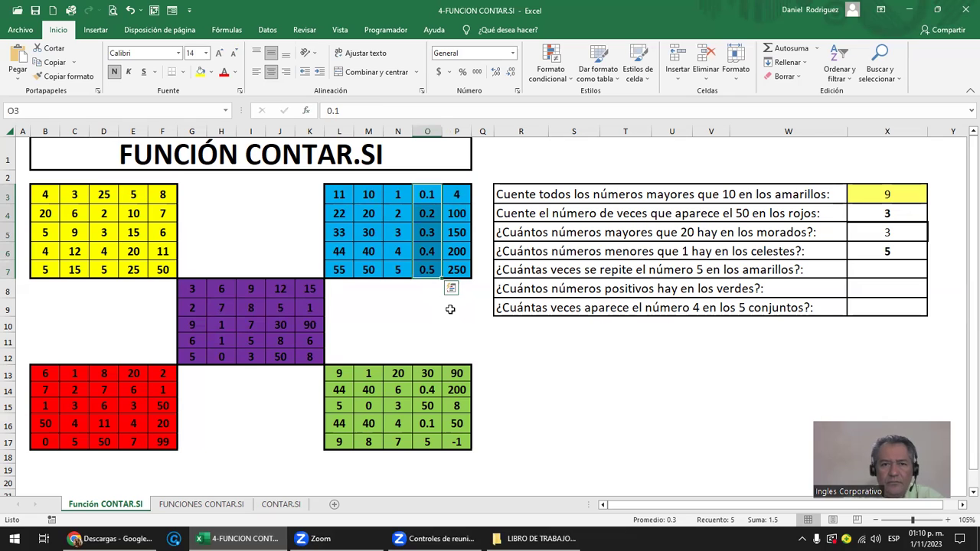
pyautogui.click(433, 273)
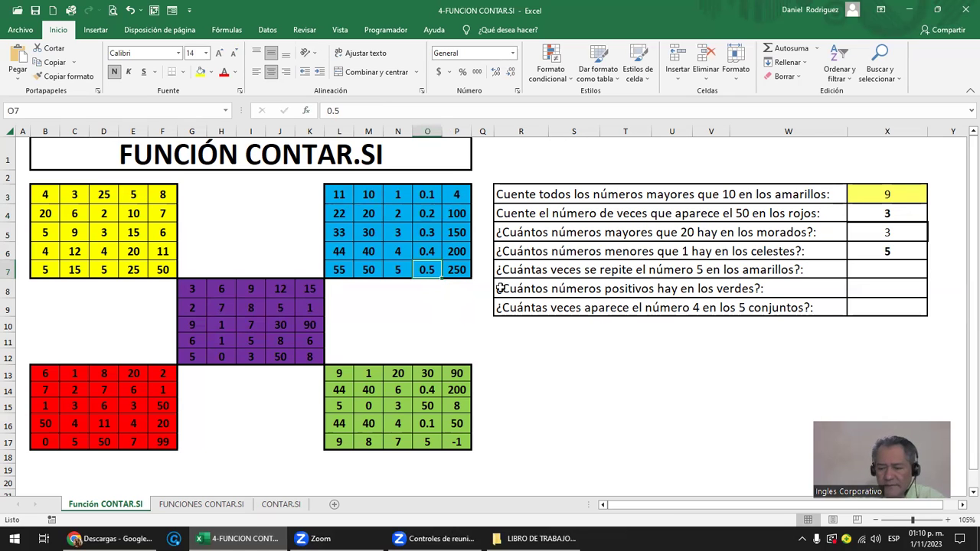
pyautogui.press('Delete')
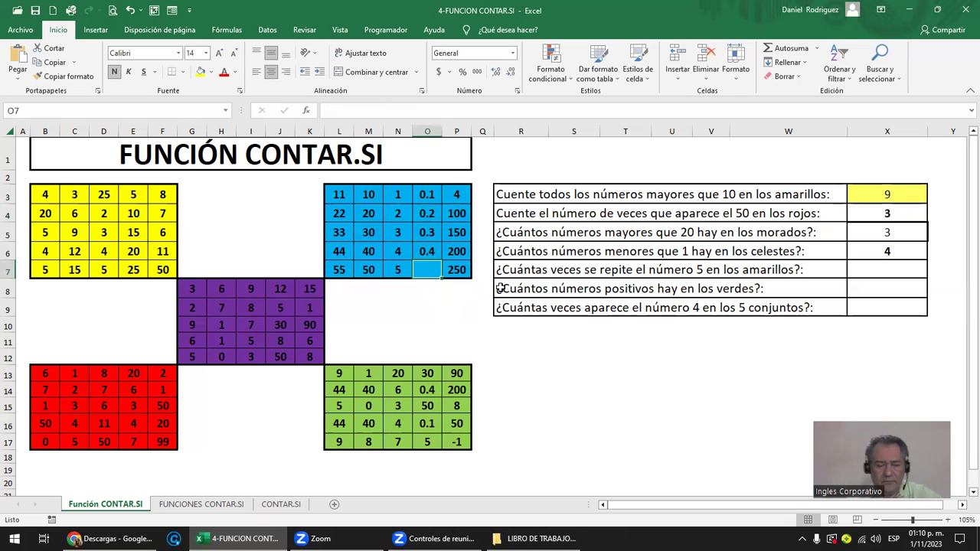
pyautogui.hotkey('ctrl', 'z')
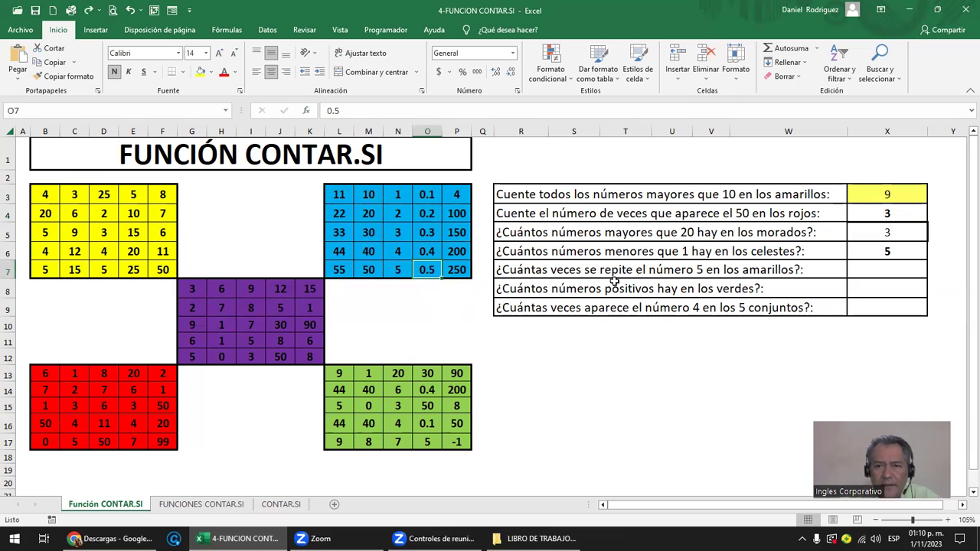
pyautogui.click(544, 273)
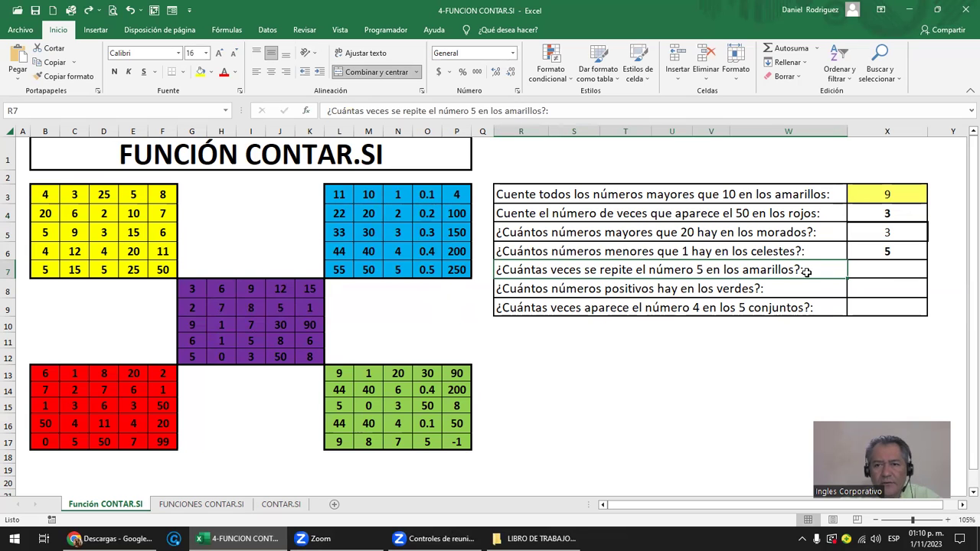
# - Build =CONTAR.SI(B3:F7;5) in X7 through Insert Function, showing 4
pyautogui.click(880, 272)
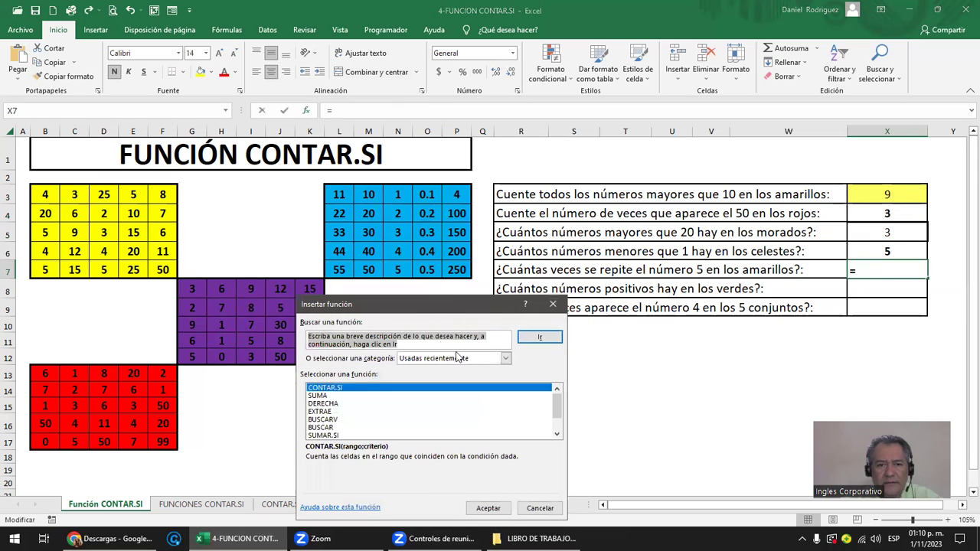
pyautogui.write('CONTA')
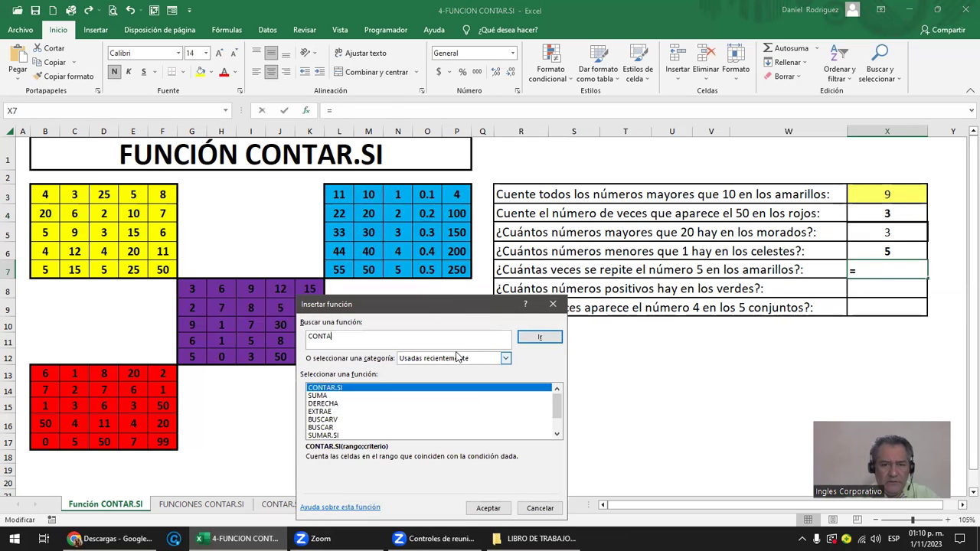
pyautogui.write('R.SI')
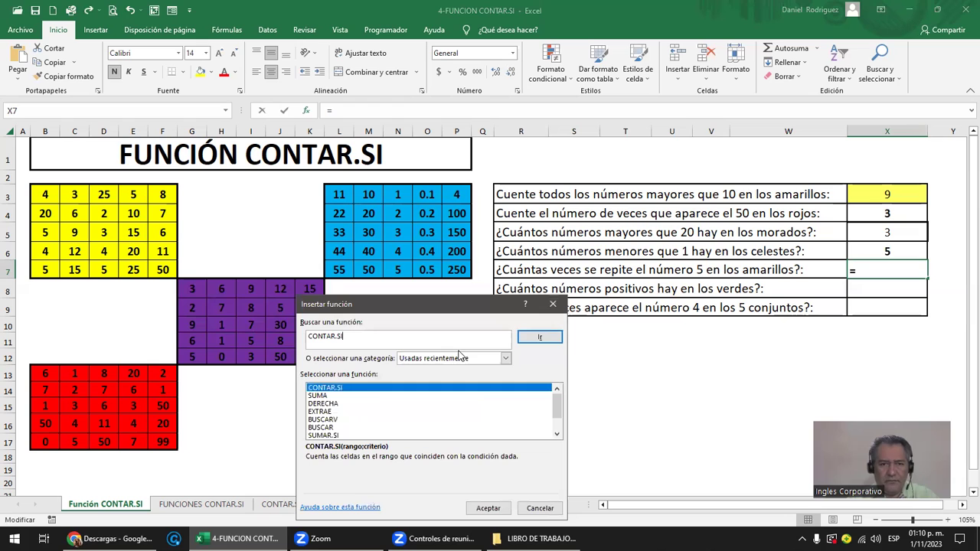
pyautogui.press('Return')
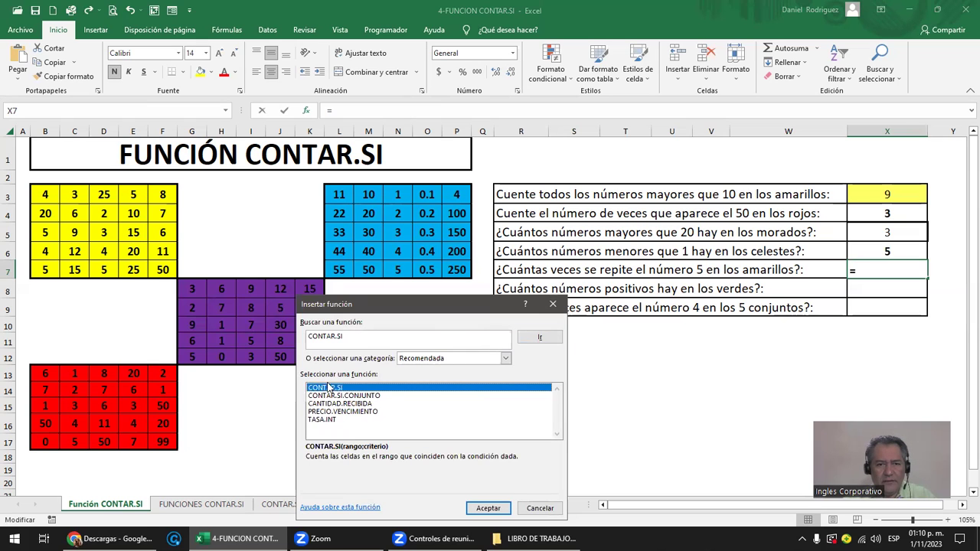
pyautogui.doubleClick(333, 388)
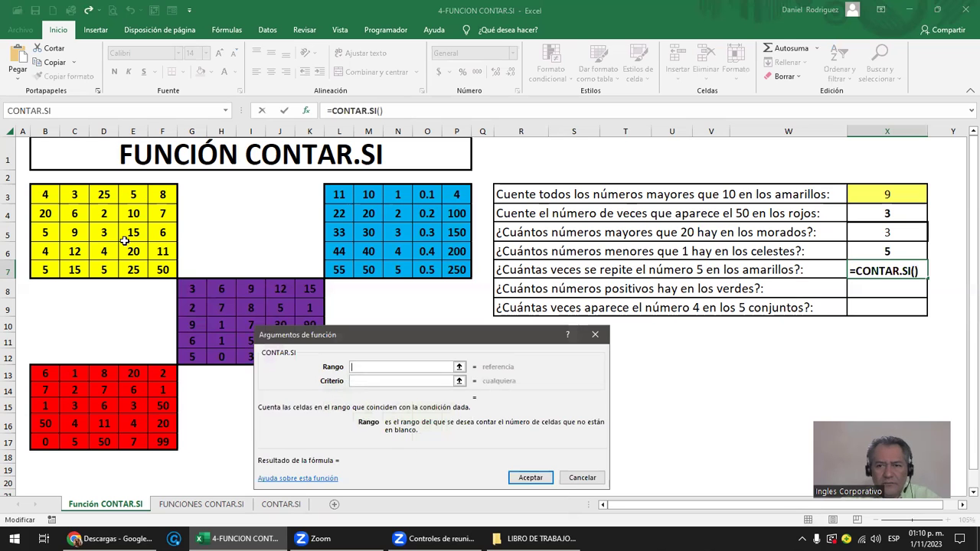
pyautogui.moveTo(36, 202); pyautogui.dragTo(157, 272)
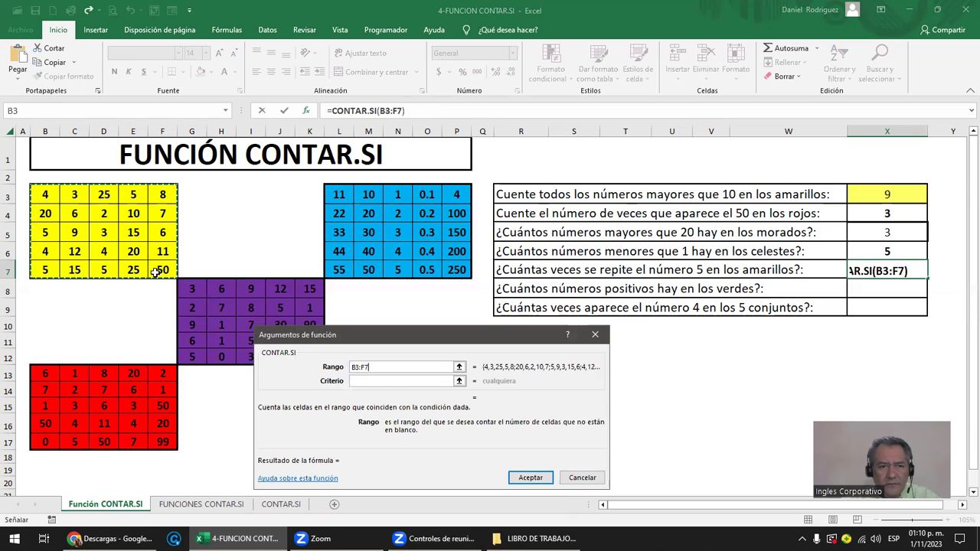
pyautogui.click(384, 381)
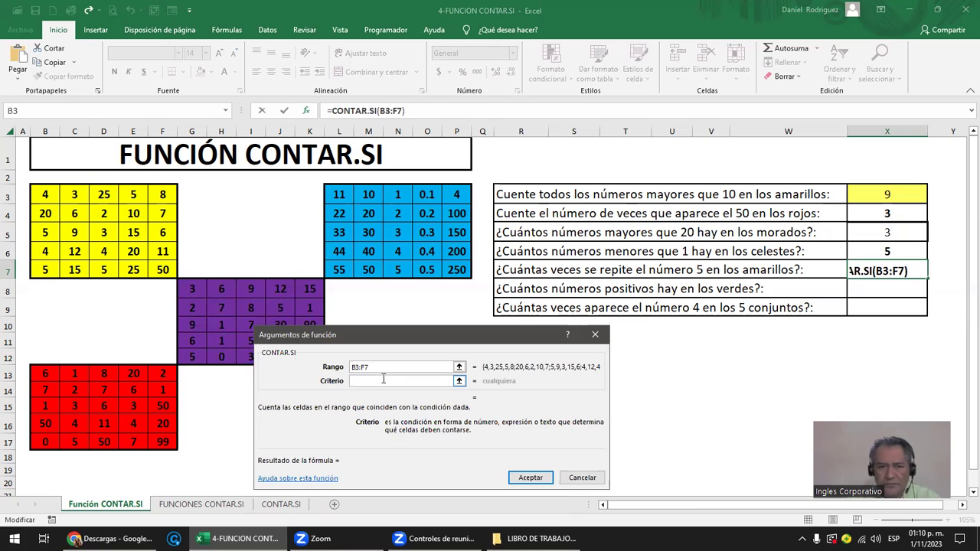
pyautogui.write('5')
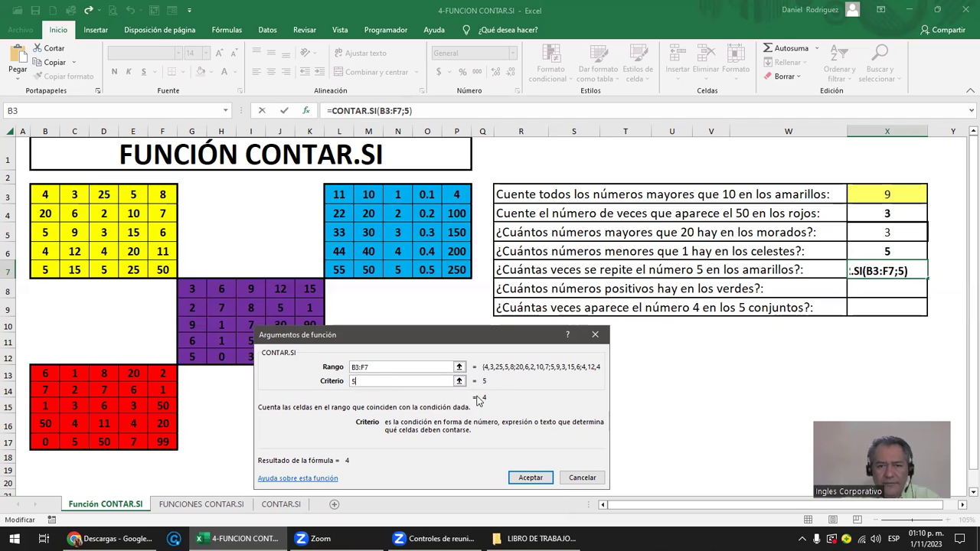
pyautogui.click(530, 477)
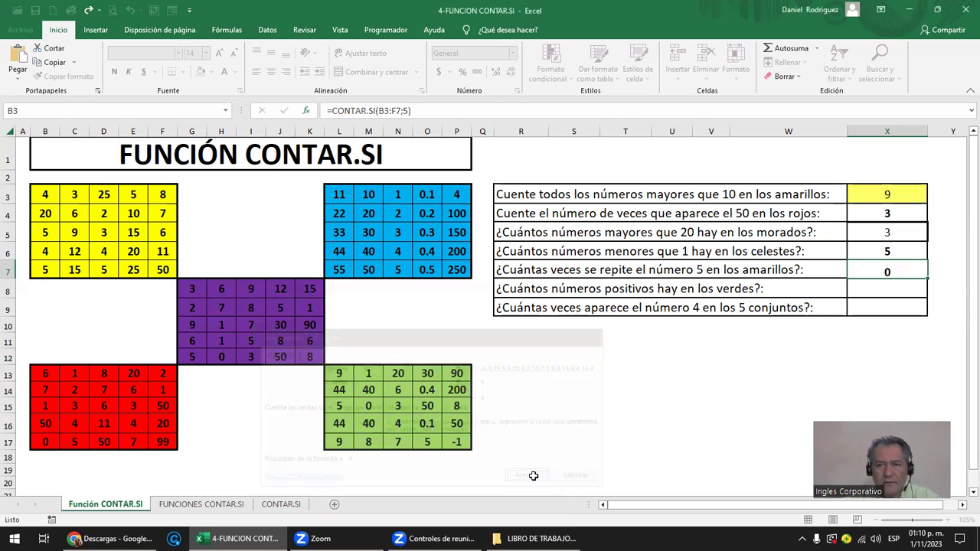
pyautogui.doubleClick(886, 269)
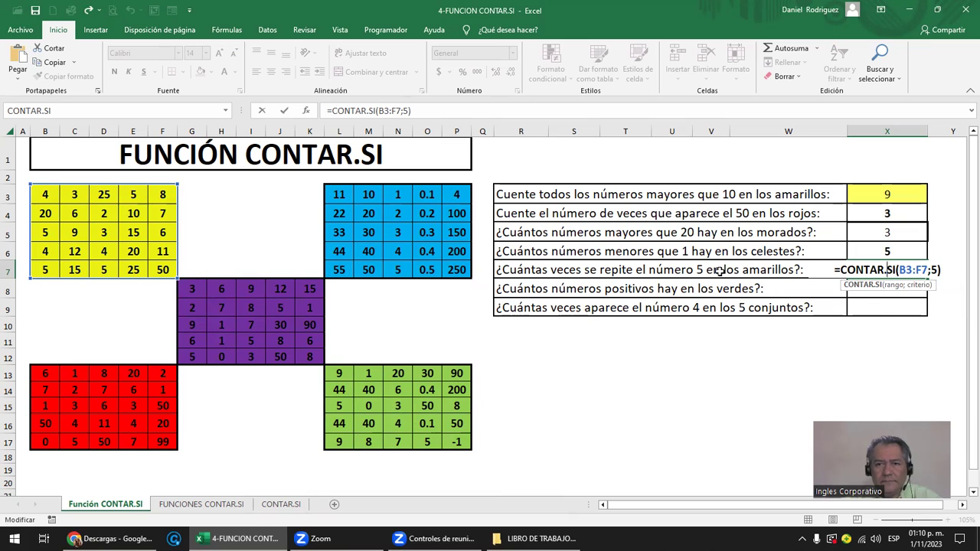
pyautogui.press('Return')
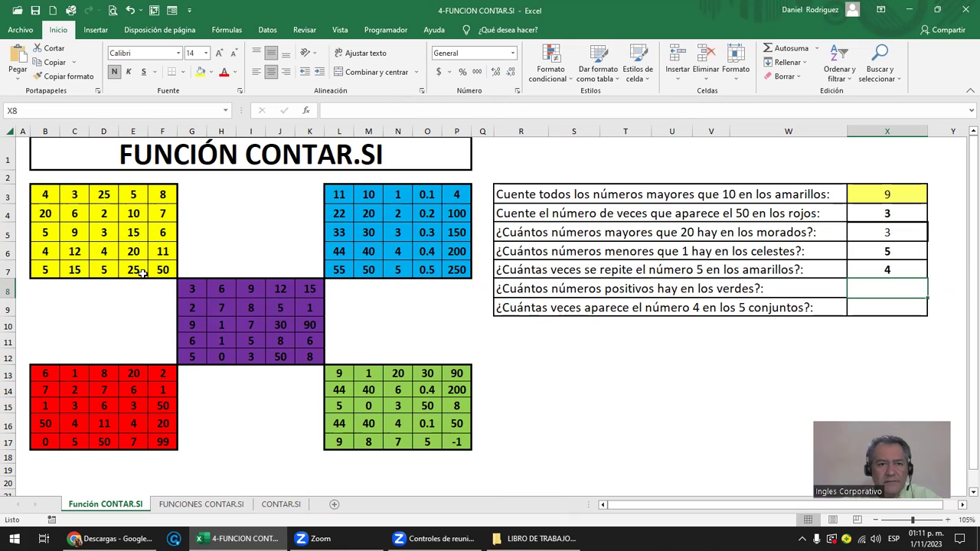
pyautogui.click(103, 264)
pyautogui.click(45, 272)
pyautogui.click(45, 231)
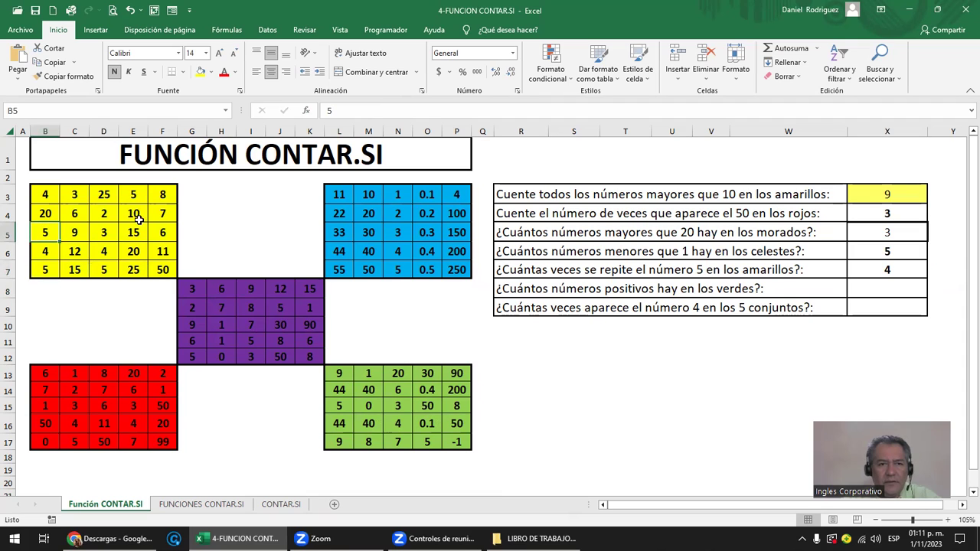
pyautogui.click(127, 197)
pyautogui.click(882, 287)
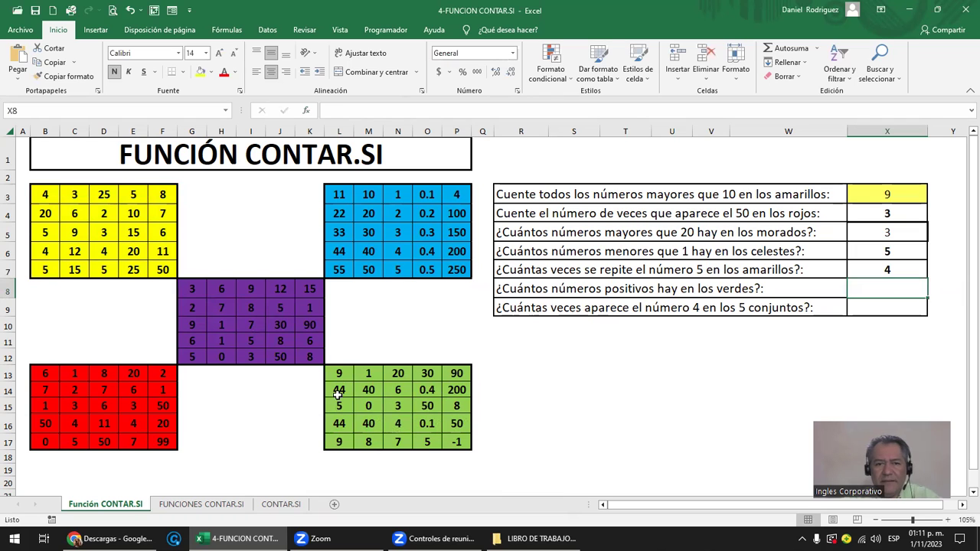
pyautogui.moveTo(337, 373); pyautogui.dragTo(434, 435)
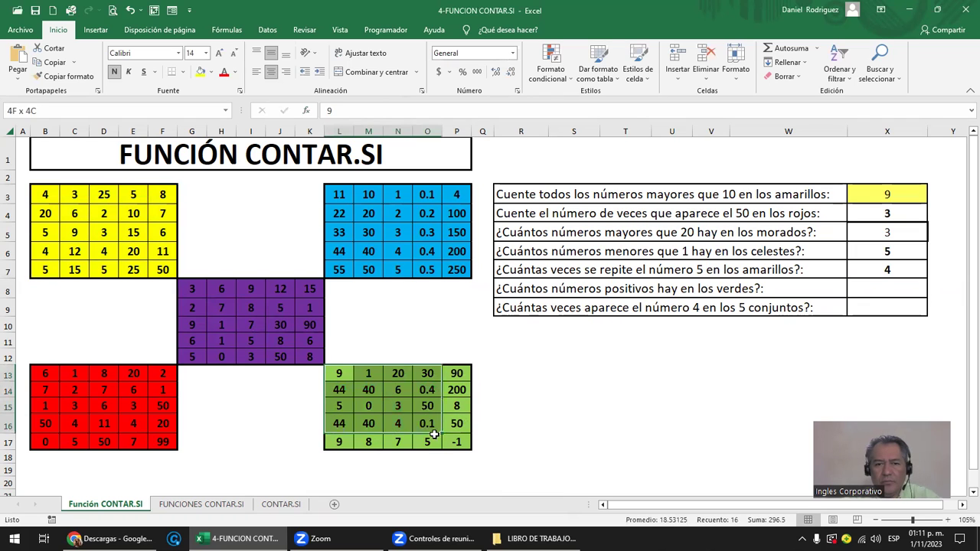
pyautogui.click(761, 338)
pyautogui.click(875, 285)
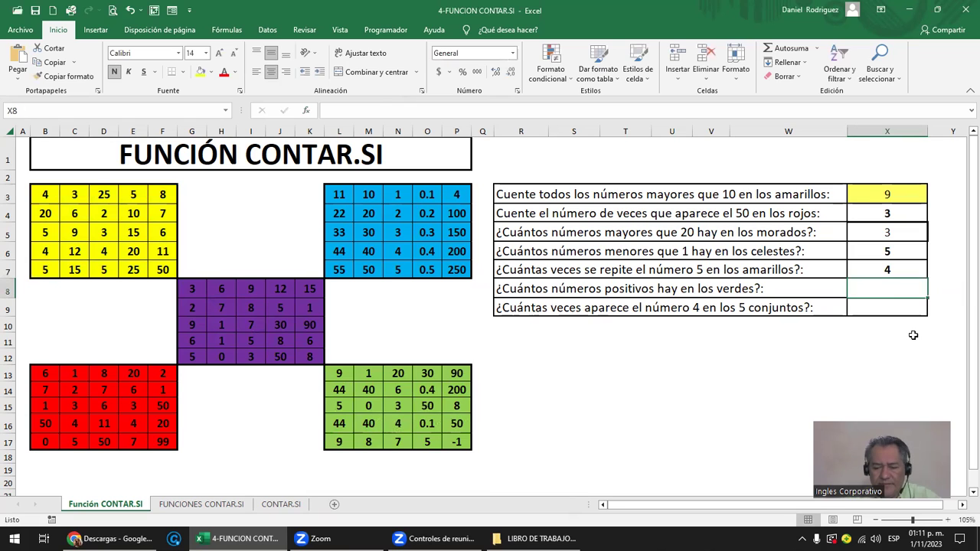
# - Enter =CONTAR.SI(L13:P17;">0") in X8, counting 23 positive numbers in the green block
pyautogui.write('=')
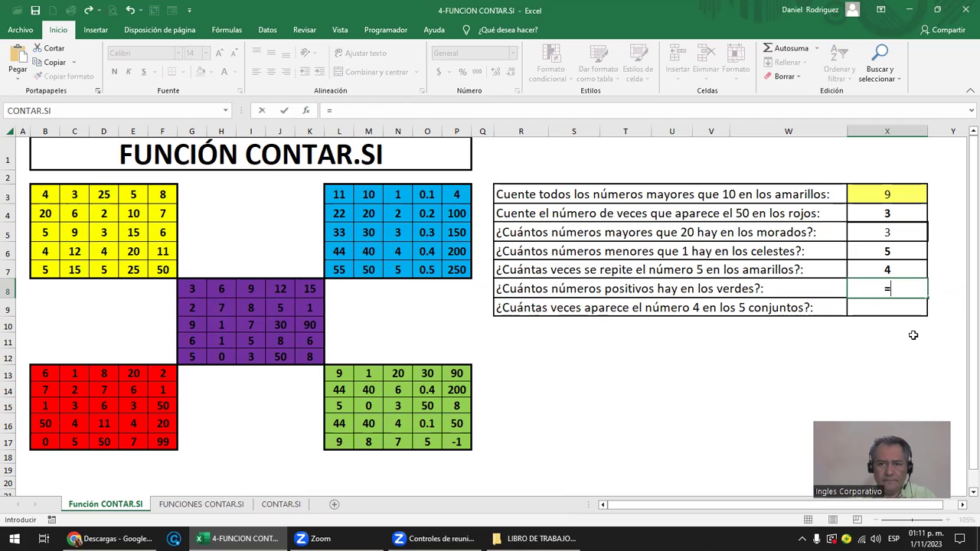
pyautogui.write('CON')
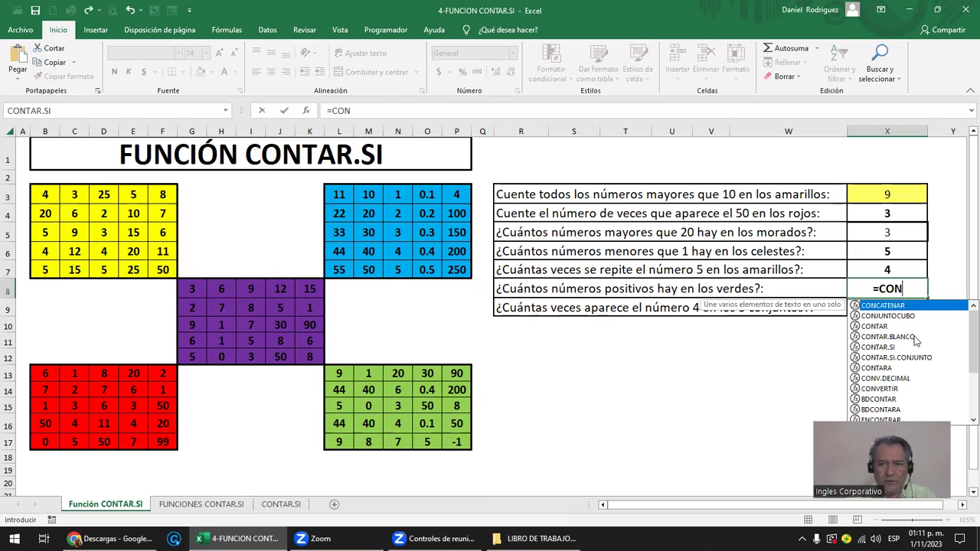
pyautogui.press('Down')
pyautogui.press('Down')
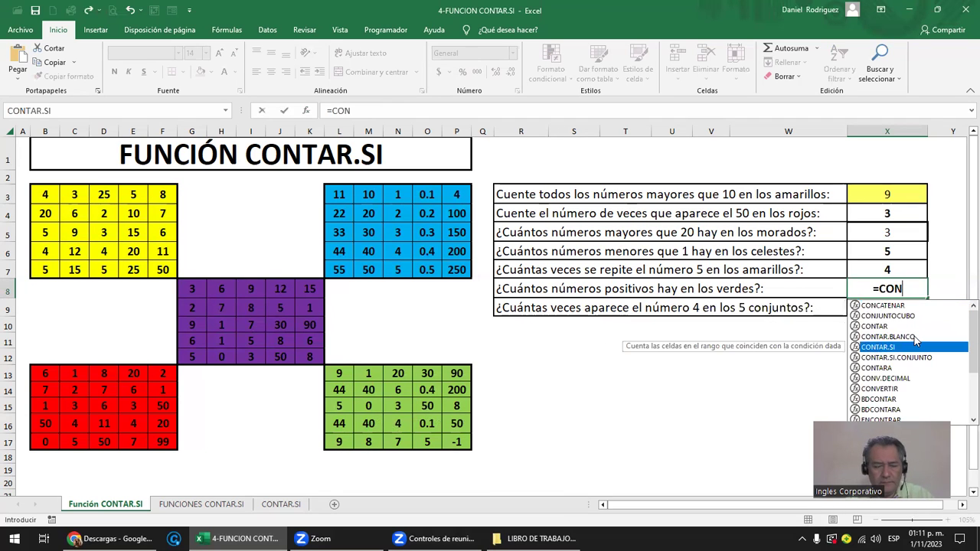
pyautogui.press('Tab')
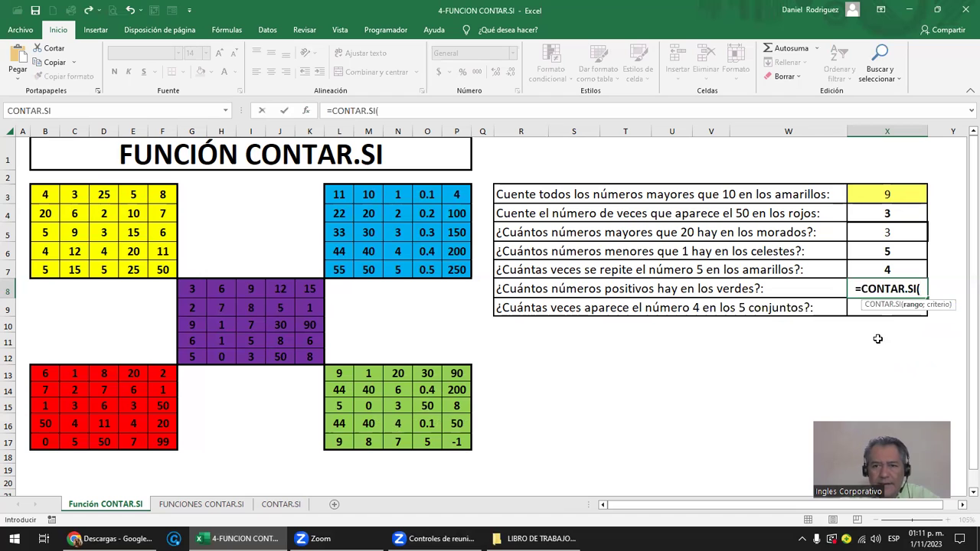
pyautogui.moveTo(340, 370)
pyautogui.mouseDown()
pyautogui.moveTo(400, 404)
pyautogui.moveTo(447, 450)
pyautogui.mouseUp()
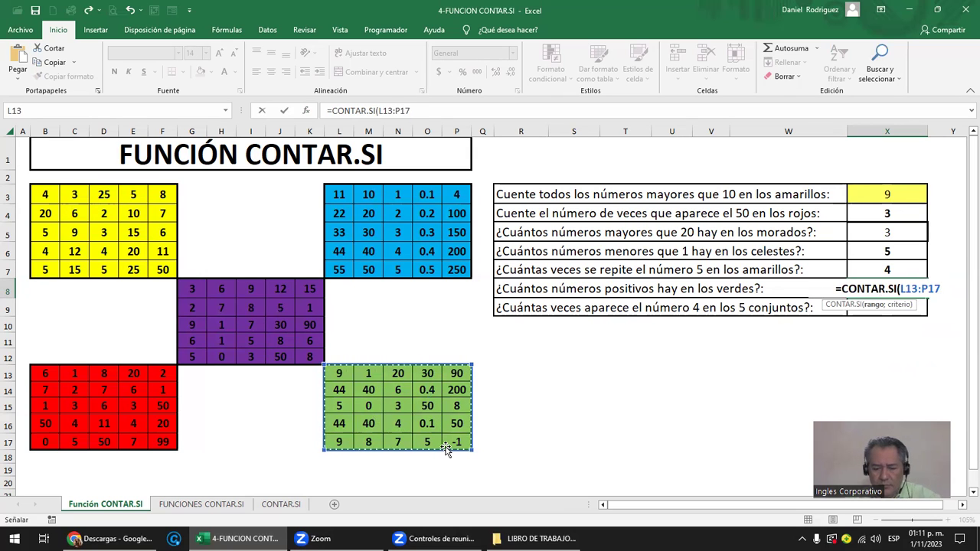
pyautogui.write(';')
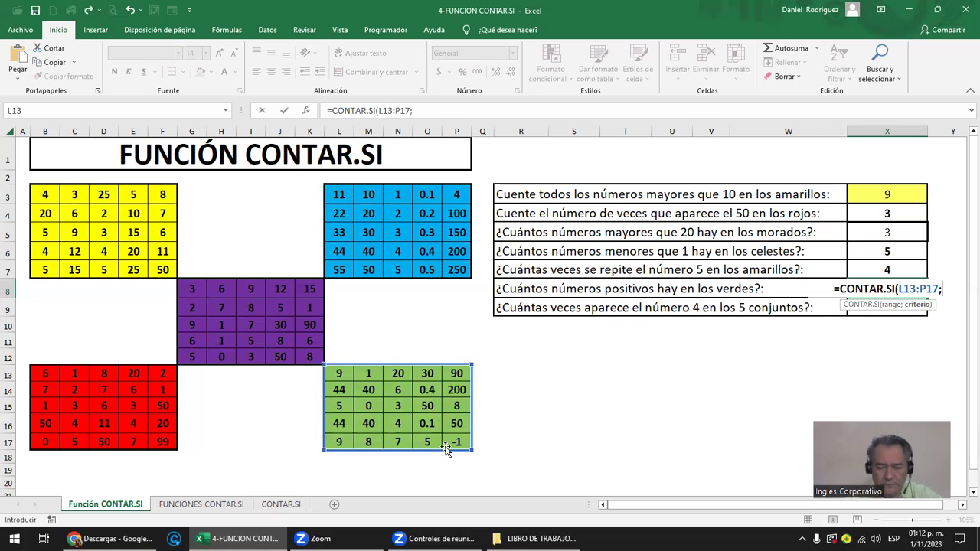
pyautogui.write('"')
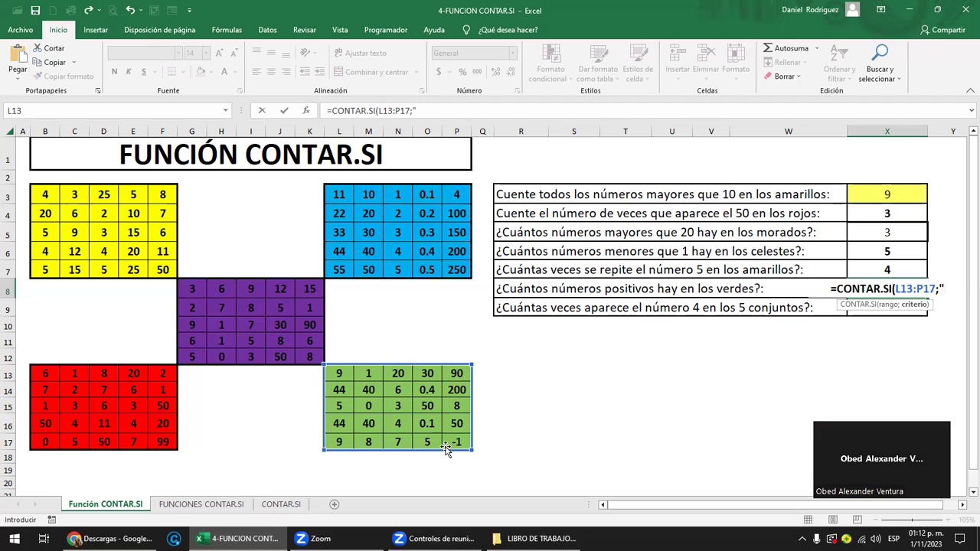
pyautogui.write('>0')
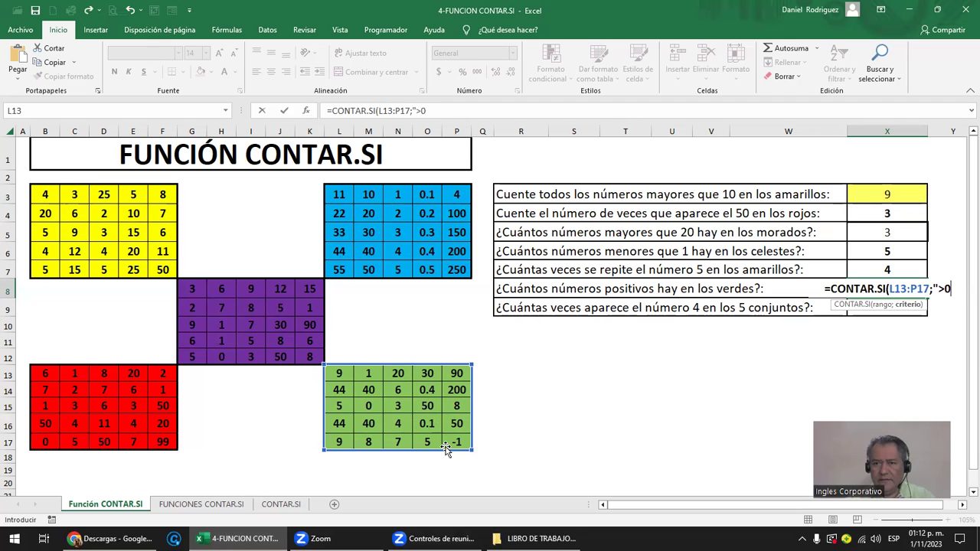
pyautogui.write('"')
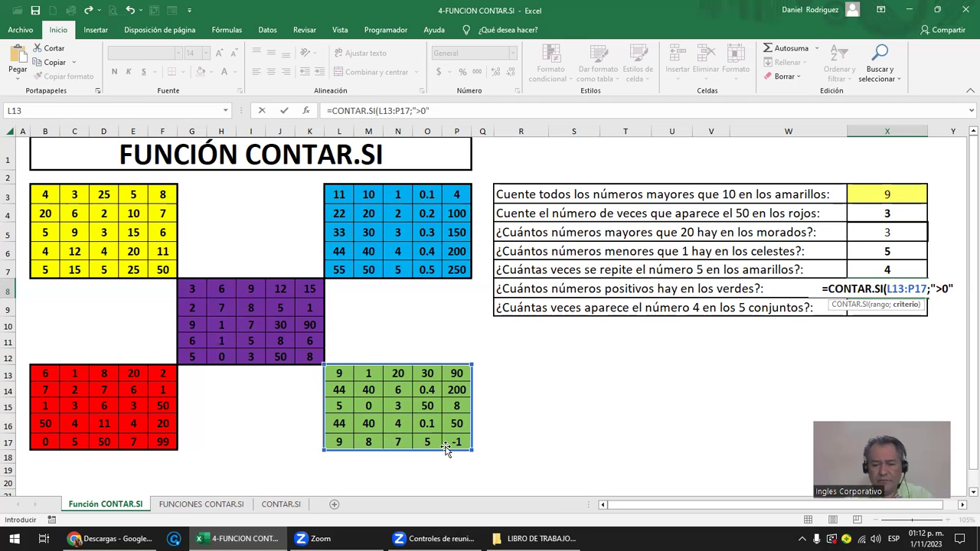
pyautogui.write(')')
pyautogui.hotkey('ctrl', 'Return')
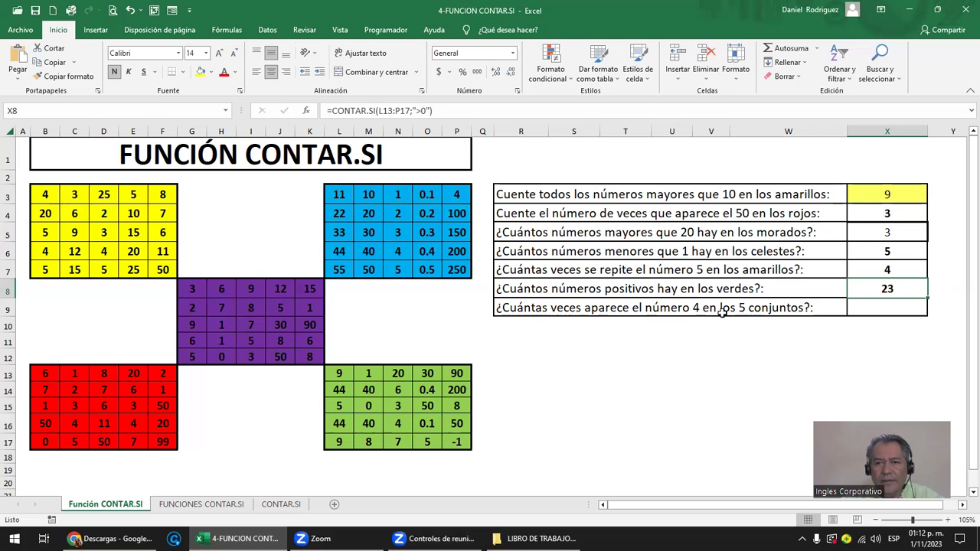
pyautogui.click(859, 310)
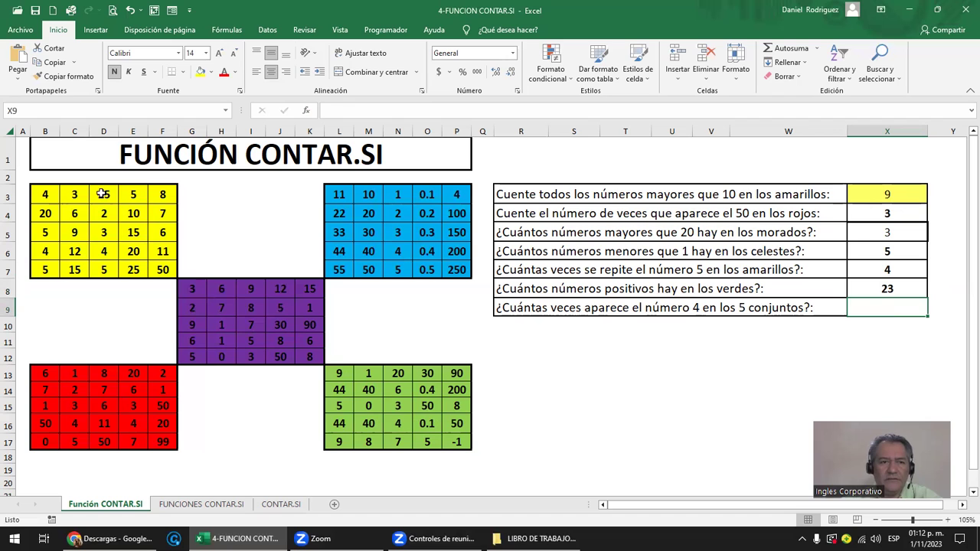
pyautogui.moveTo(45, 196)
pyautogui.mouseDown()
pyautogui.moveTo(454, 203)
pyautogui.moveTo(462, 444)
pyautogui.mouseUp()
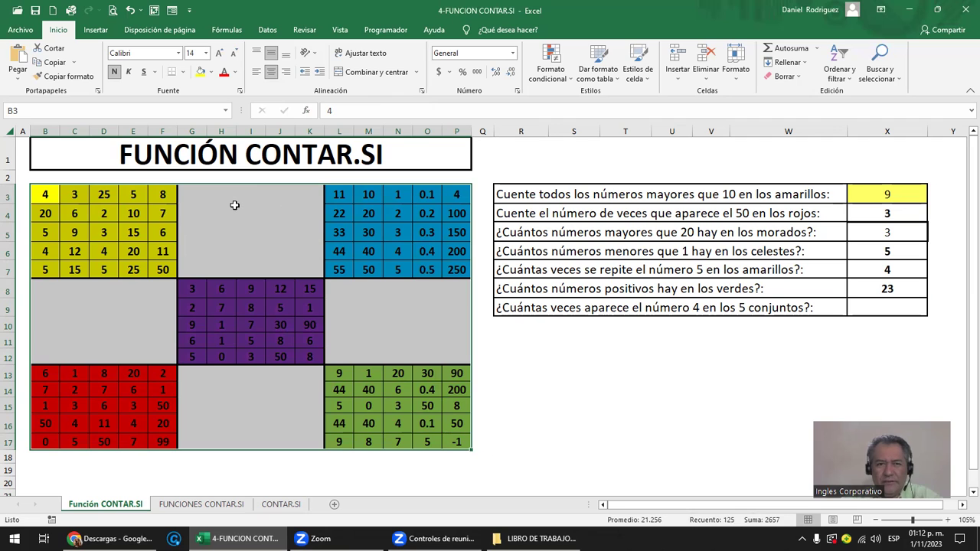
pyautogui.click(234, 205)
pyautogui.write('1')
pyautogui.press('Return')
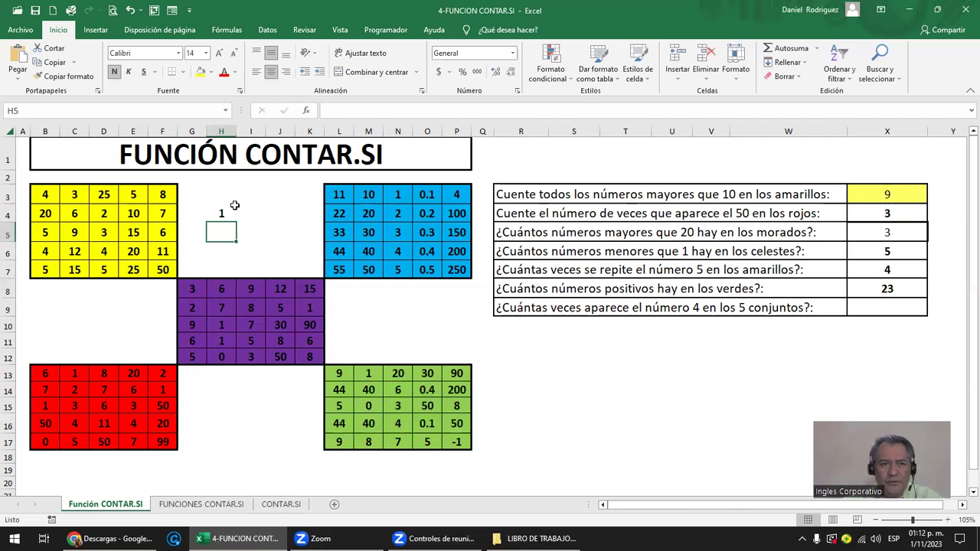
pyautogui.moveTo(48, 194); pyautogui.dragTo(446, 445)
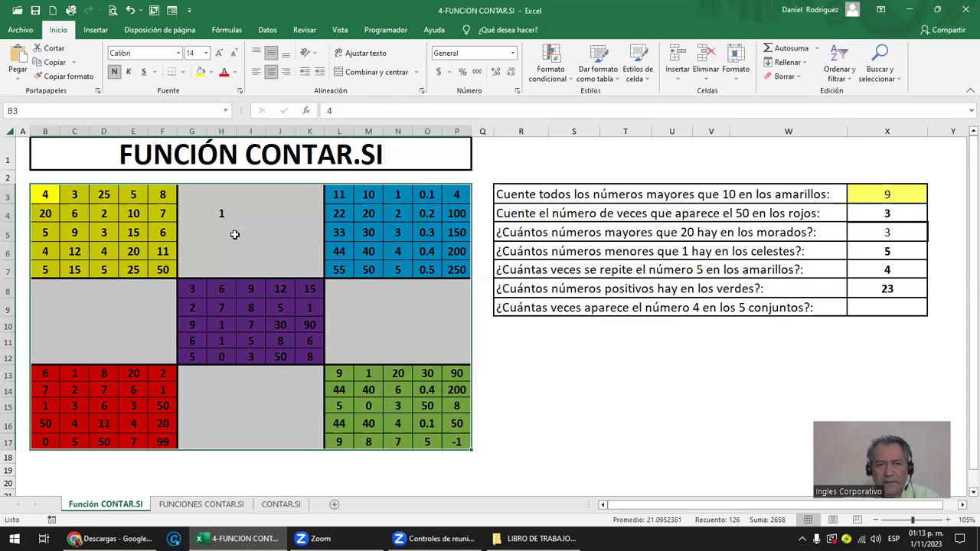
pyautogui.click(231, 213)
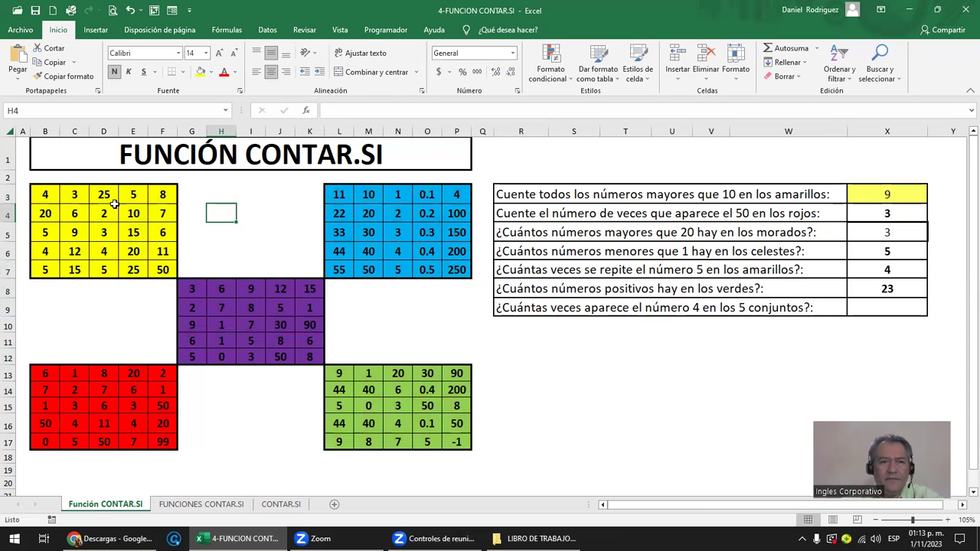
pyautogui.click(874, 309)
# - Enter =CONTAR.SI(B3:P17;"=4") in X9, counting 8 fours across all five blocks
pyautogui.write('=')
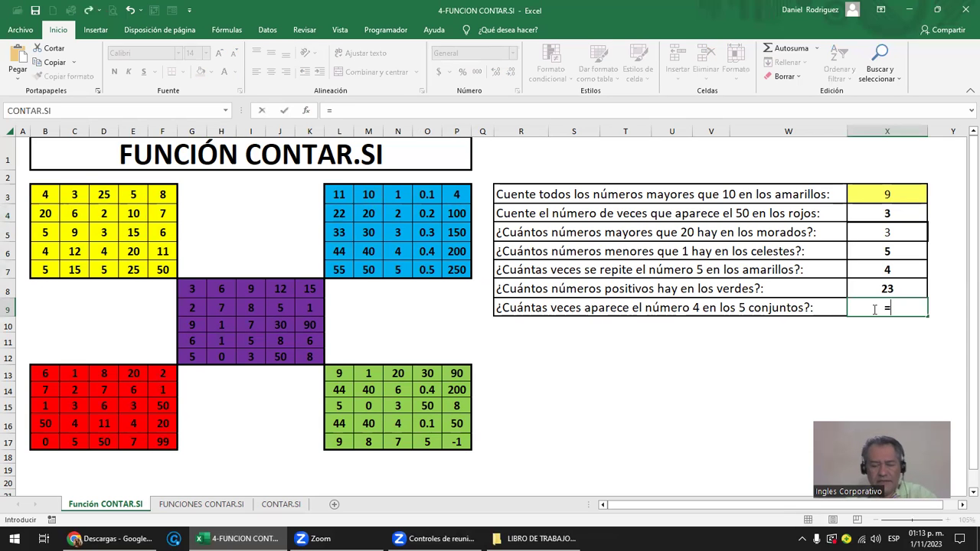
pyautogui.write('COIN')
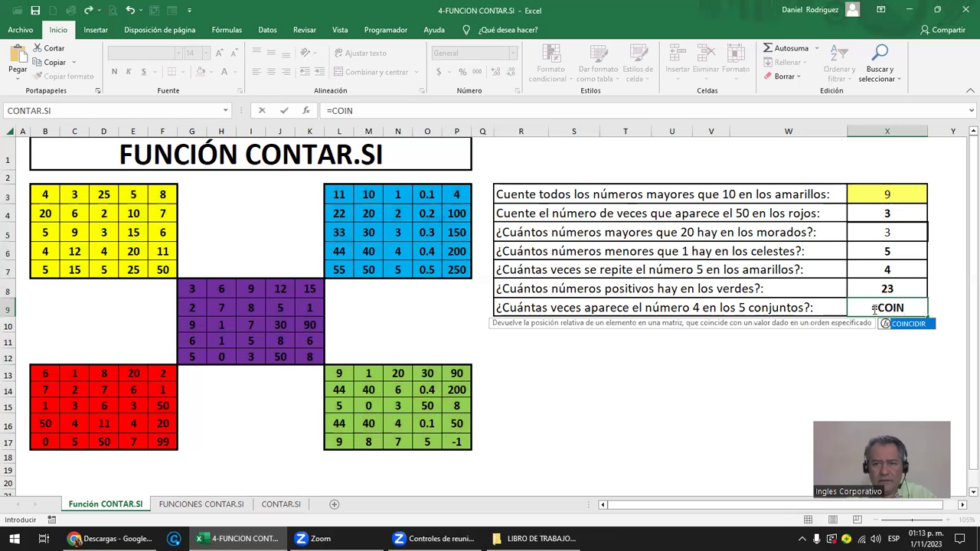
pyautogui.press('BackSpace')
pyautogui.press('BackSpace')
pyautogui.write('NT')
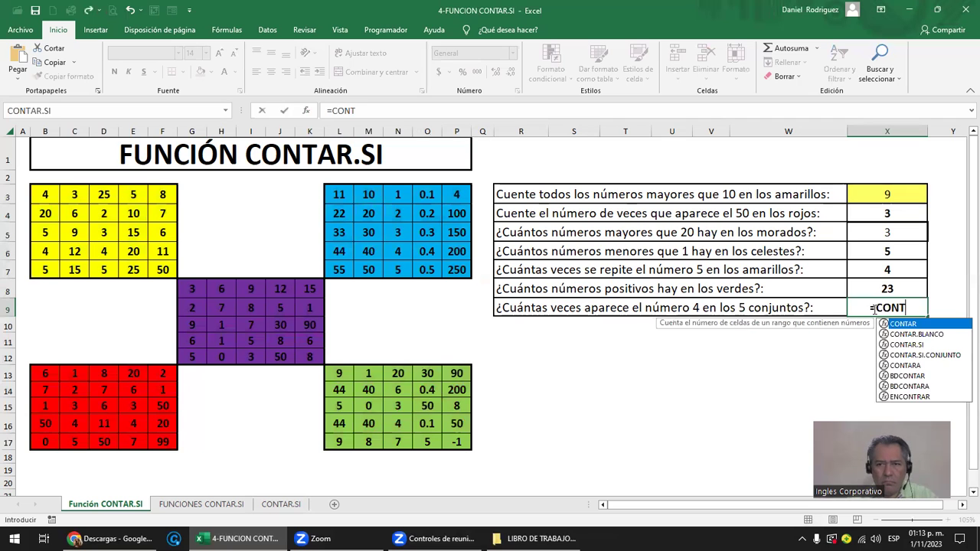
pyautogui.write('A')
pyautogui.press('Down')
pyautogui.press('Down')
pyautogui.press('Tab')
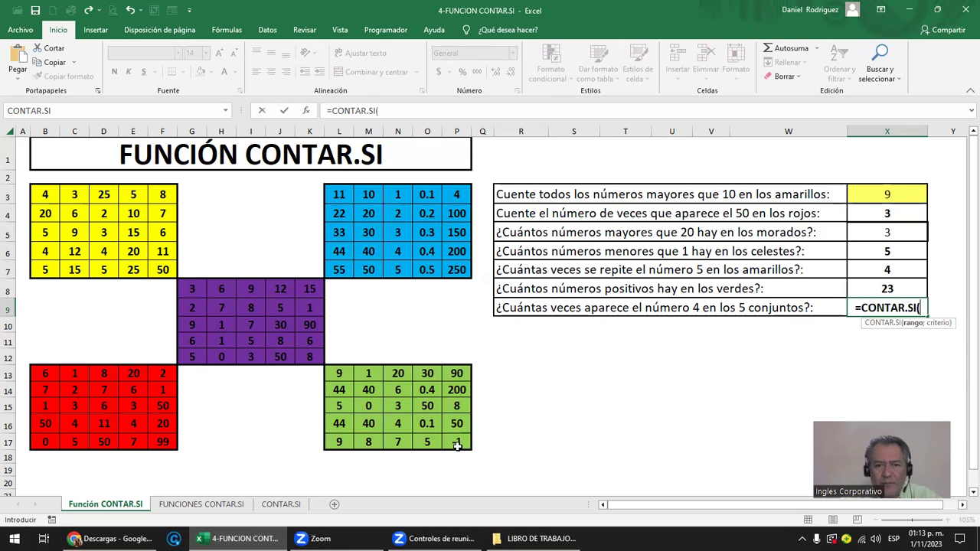
pyautogui.moveTo(397, 442); pyautogui.dragTo(457, 442)
pyautogui.moveTo(277, 427); pyautogui.dragTo(48, 198)
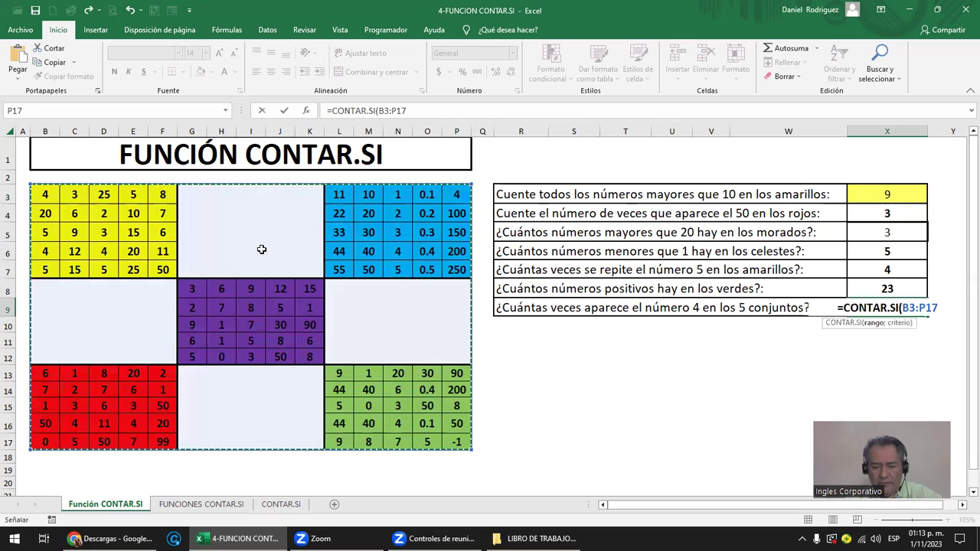
pyautogui.write(';=')
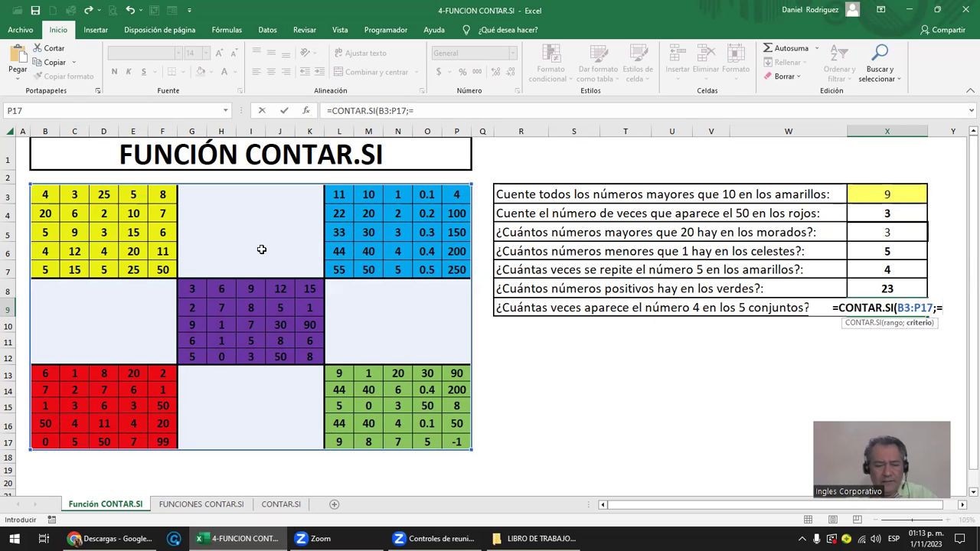
pyautogui.press('BackSpace')
pyautogui.write('"=4')
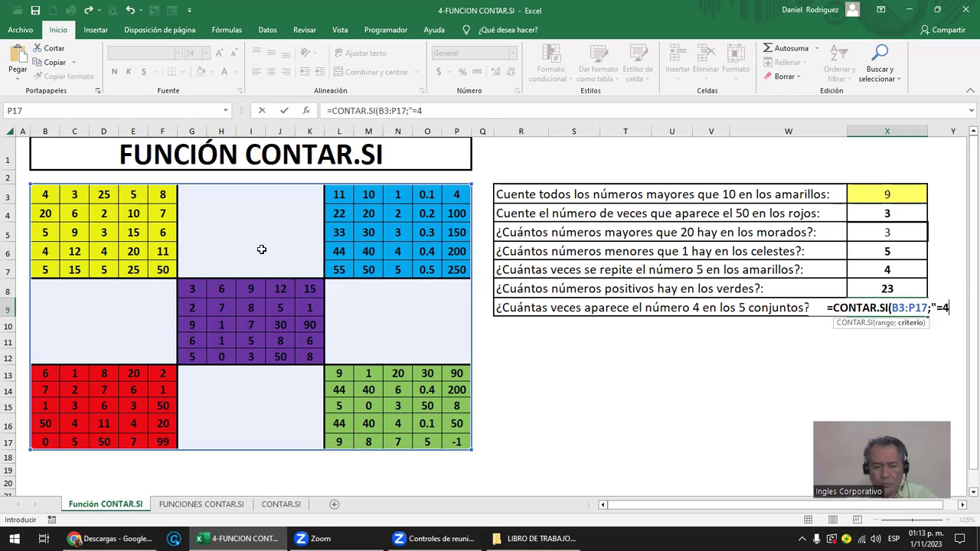
pyautogui.write('")')
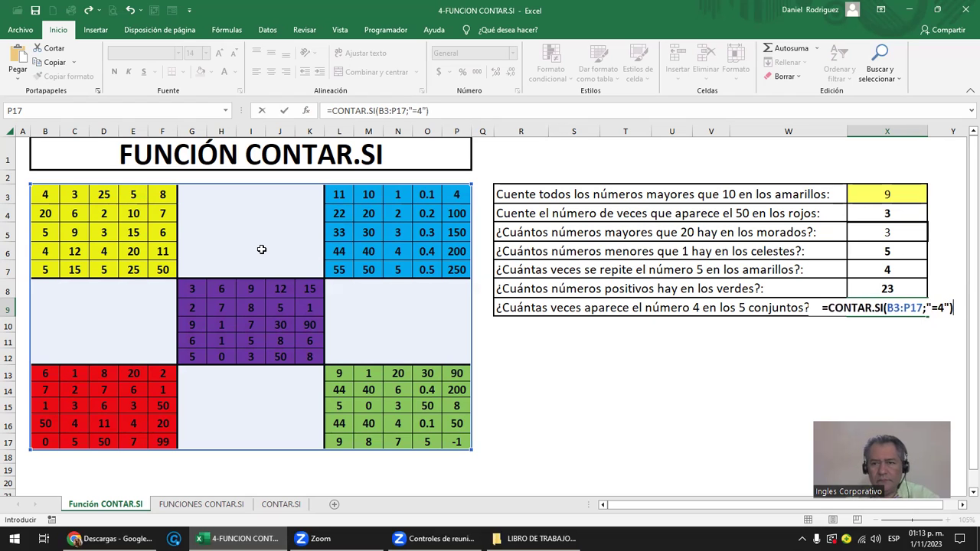
pyautogui.press('Return')
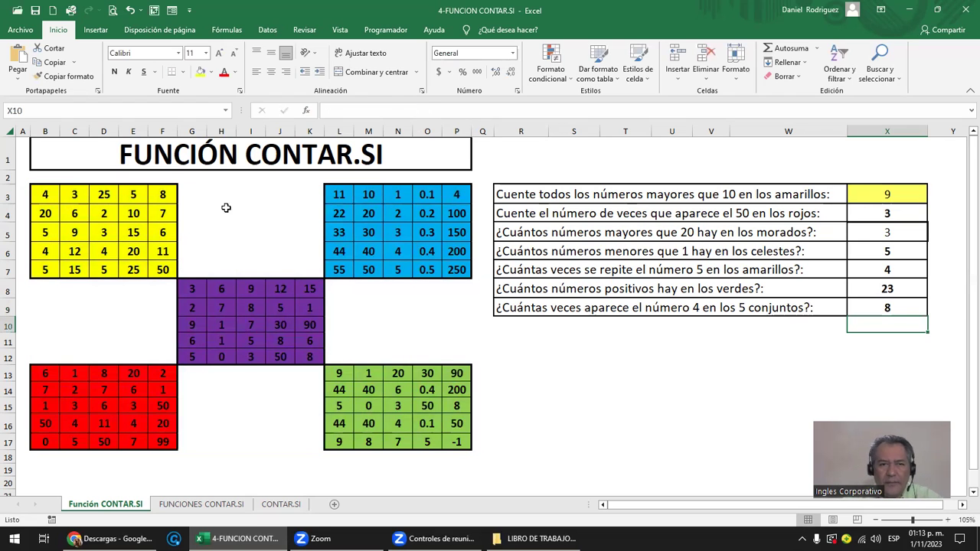
pyautogui.click(226, 209)
# - Enter 4 in the empty cell H4 so the fours count rises to 9
pyautogui.write('4')
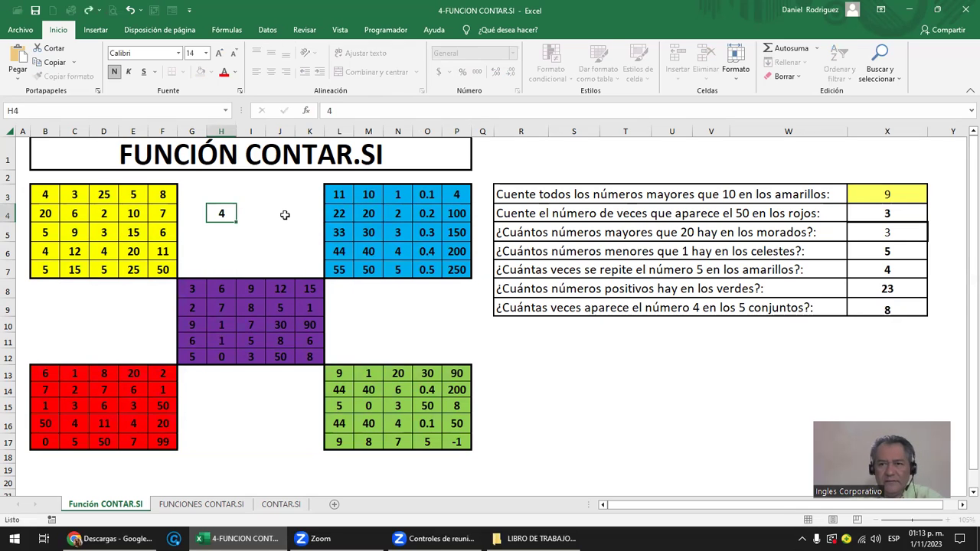
pyautogui.press('Return')
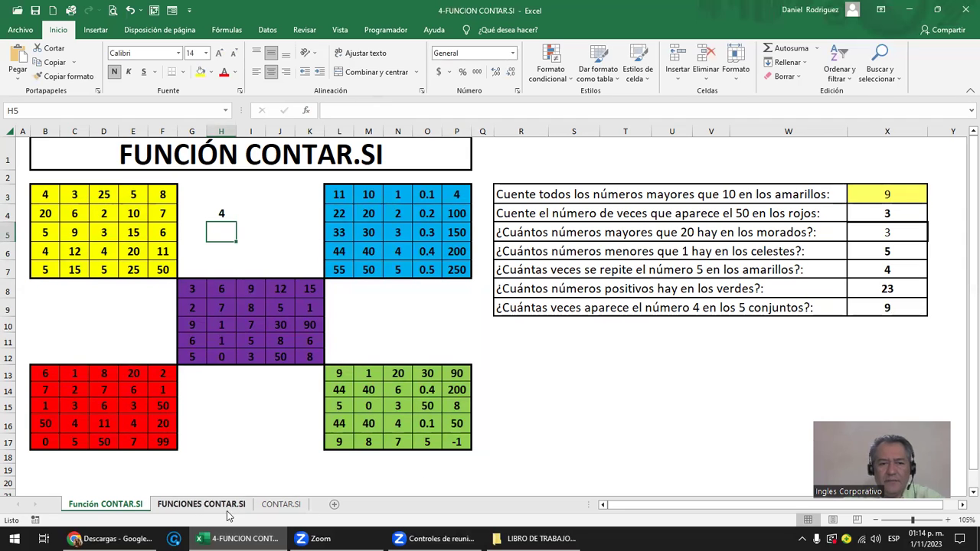
# - Switch to the FUNCIONES CONTAR.SI sheet and highlight the product table A3:G15
pyautogui.click(201, 504)
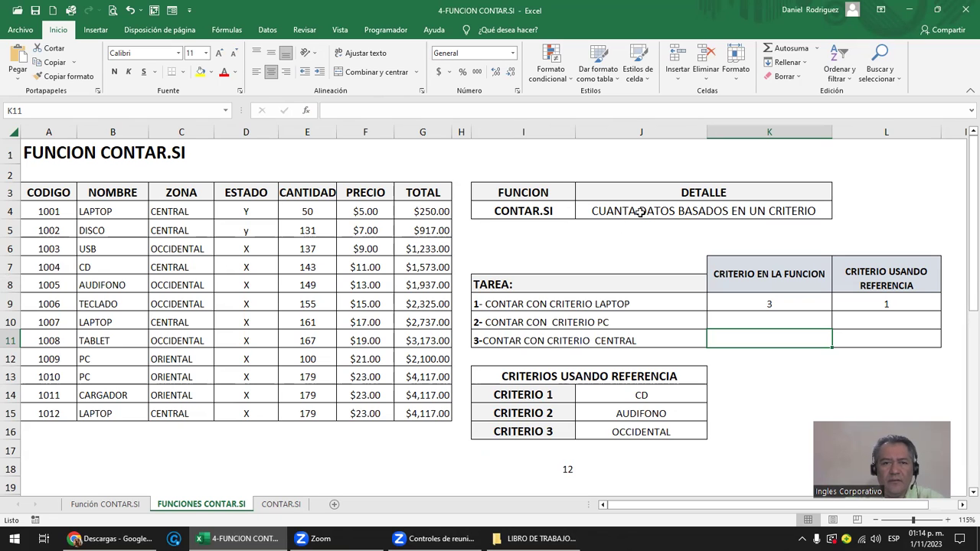
pyautogui.moveTo(64, 196); pyautogui.dragTo(398, 408)
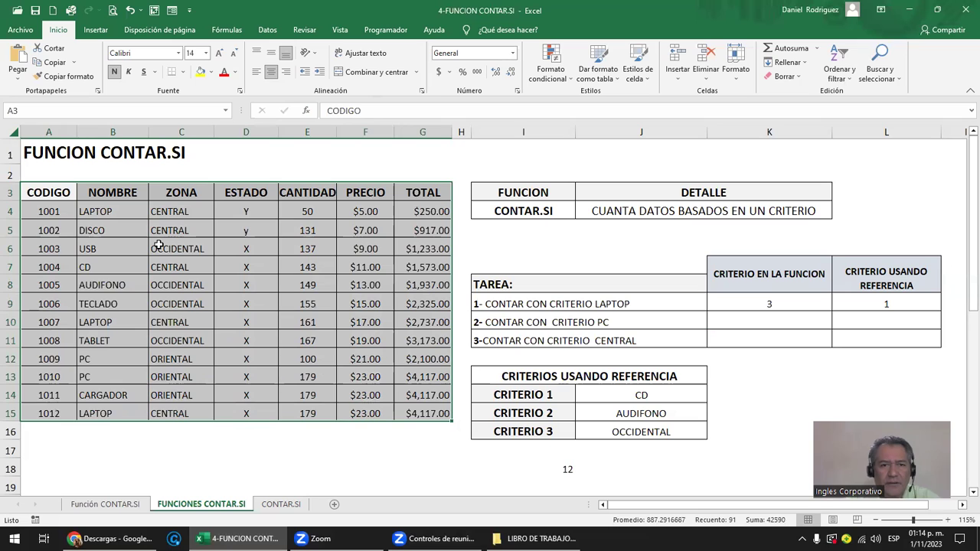
pyautogui.click(56, 196)
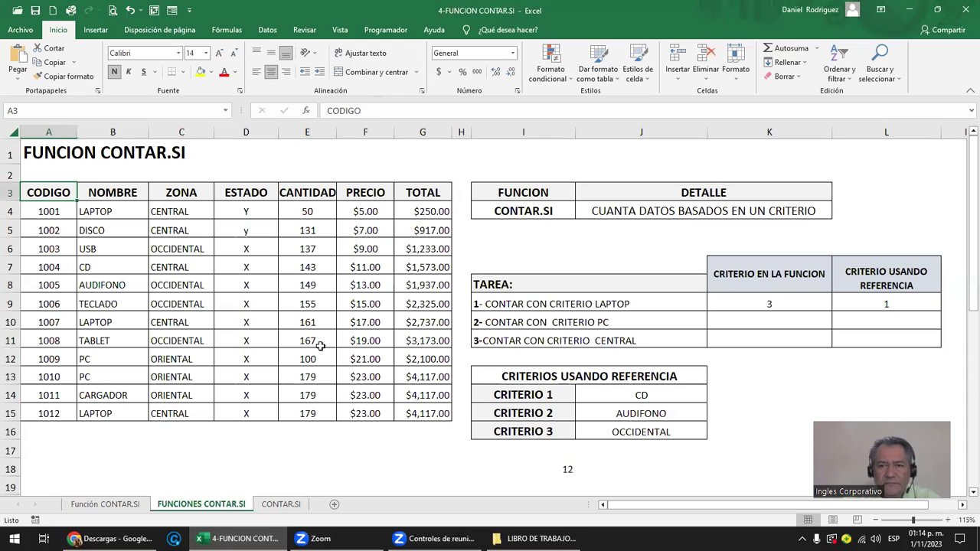
# - Review the LAPTOP counting task and the product names in column B
pyautogui.click(507, 308)
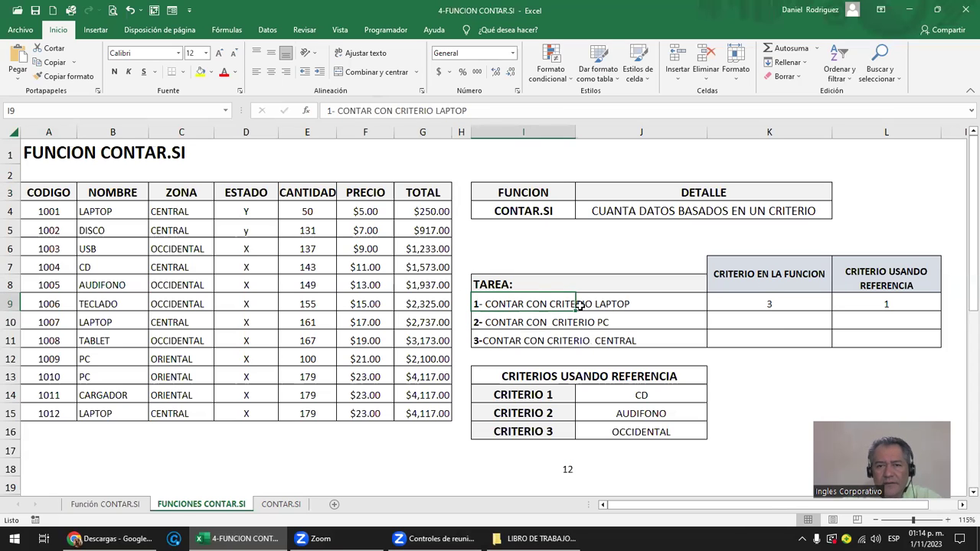
pyautogui.click(621, 304)
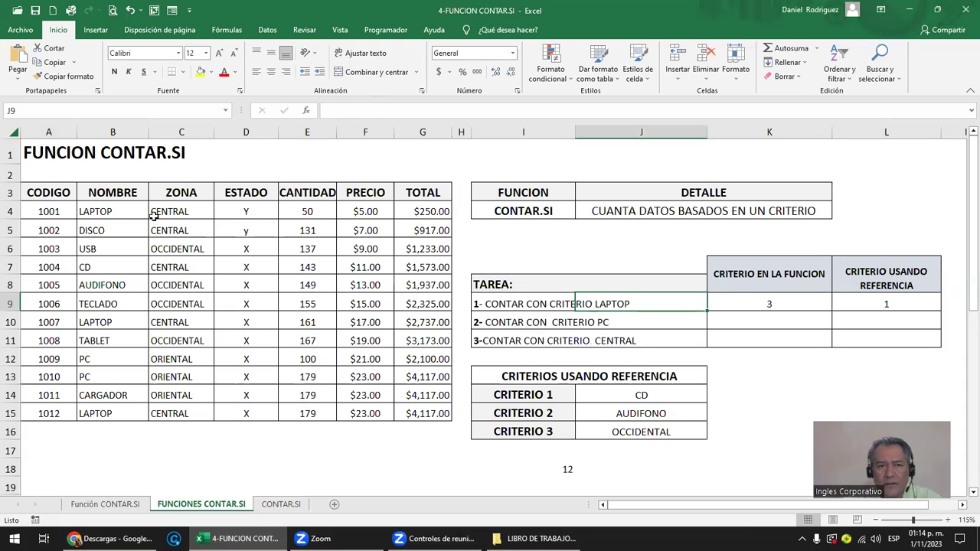
pyautogui.moveTo(111, 212); pyautogui.dragTo(111, 423)
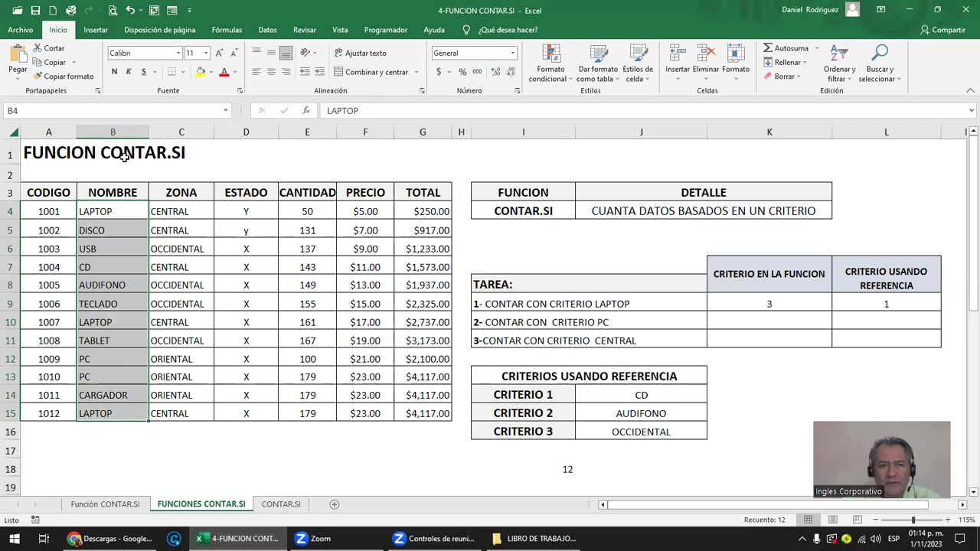
pyautogui.click(121, 132)
pyautogui.click(119, 213)
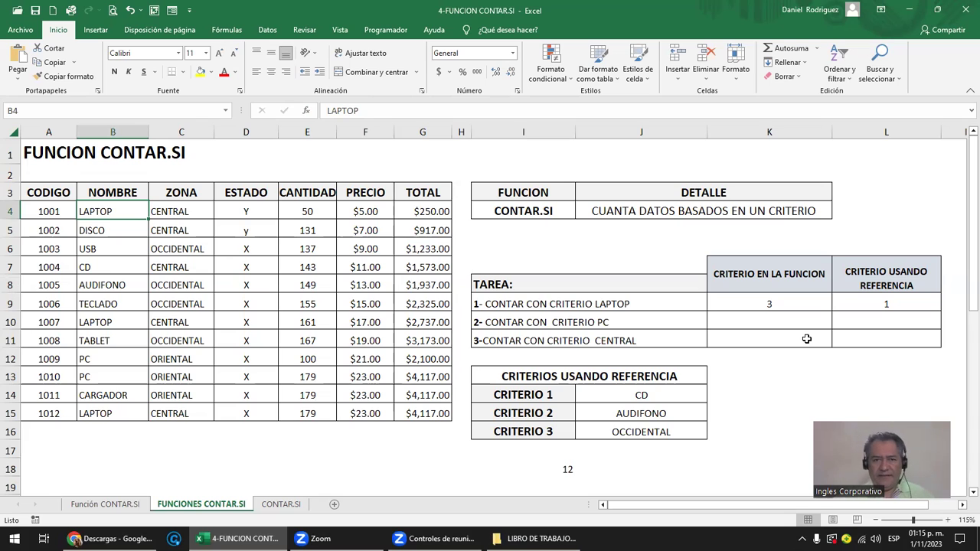
pyautogui.doubleClick(782, 304)
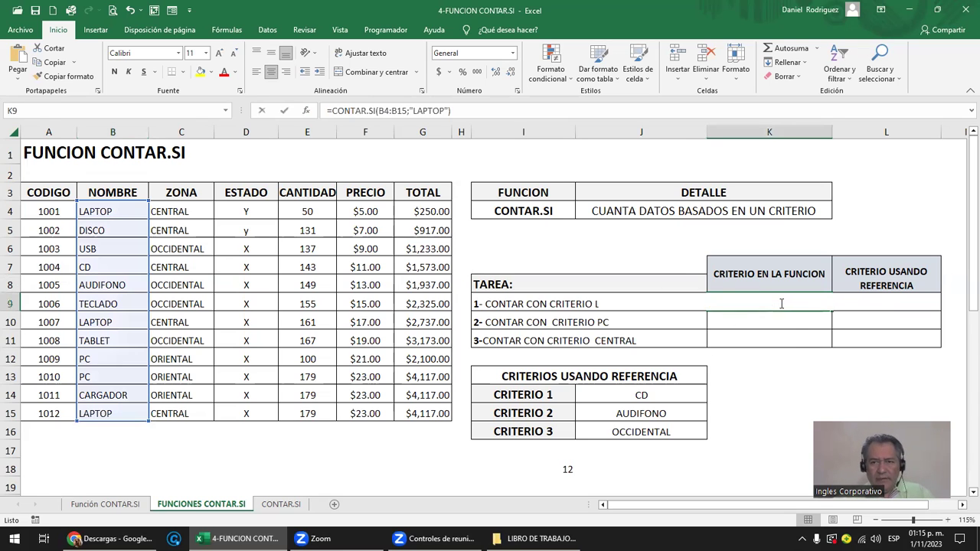
pyautogui.doubleClick(781, 304)
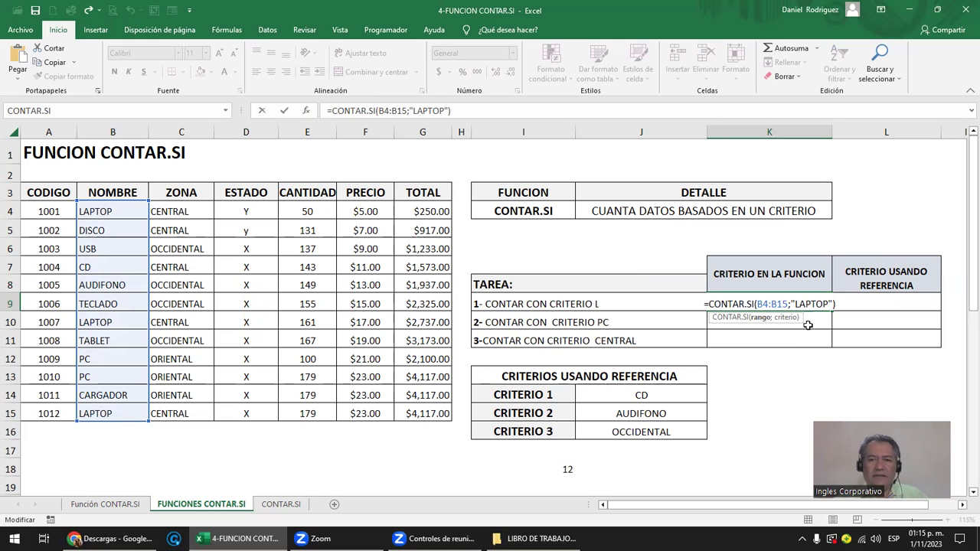
pyautogui.click(794, 304)
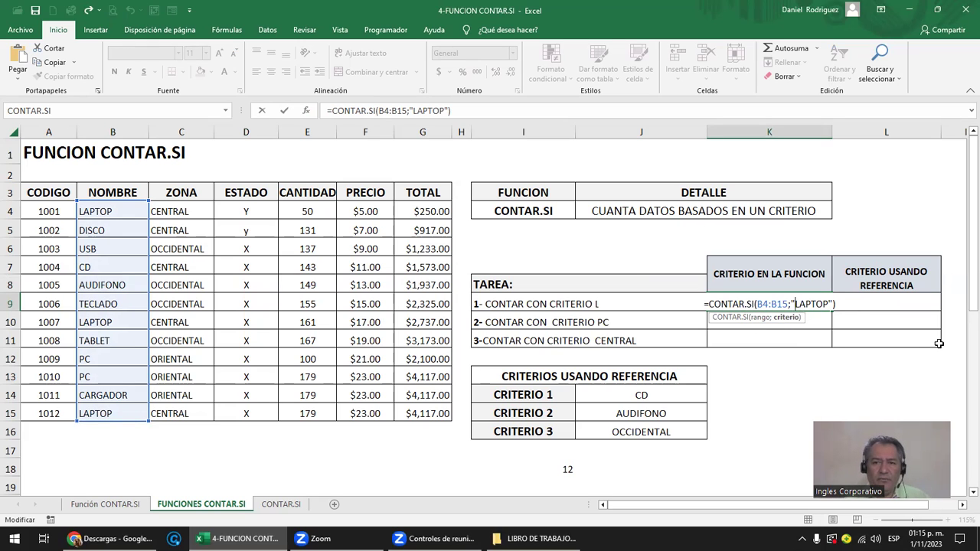
pyautogui.hotkey('shift', 'Right')
pyautogui.hotkey('shift', 'Right')
pyautogui.hotkey('shift', 'Right')
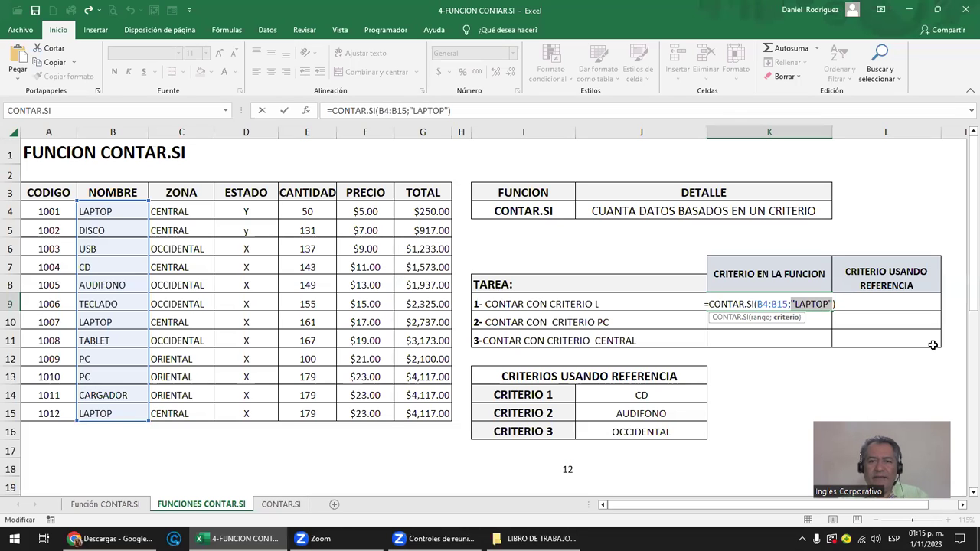
pyautogui.hotkey('ctrl', 'Return')
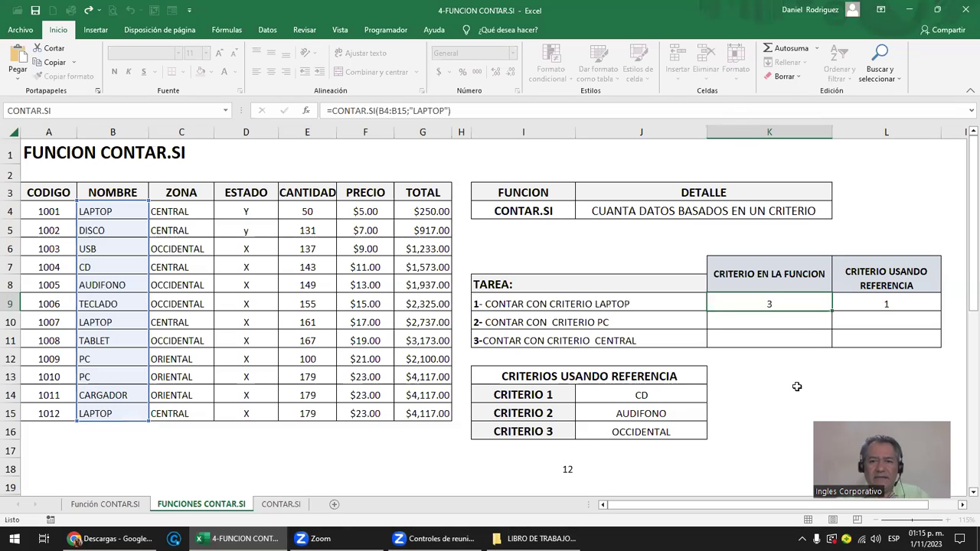
# - Replace CD with LAPTOP as the first reference criterion in J14
pyautogui.click(526, 394)
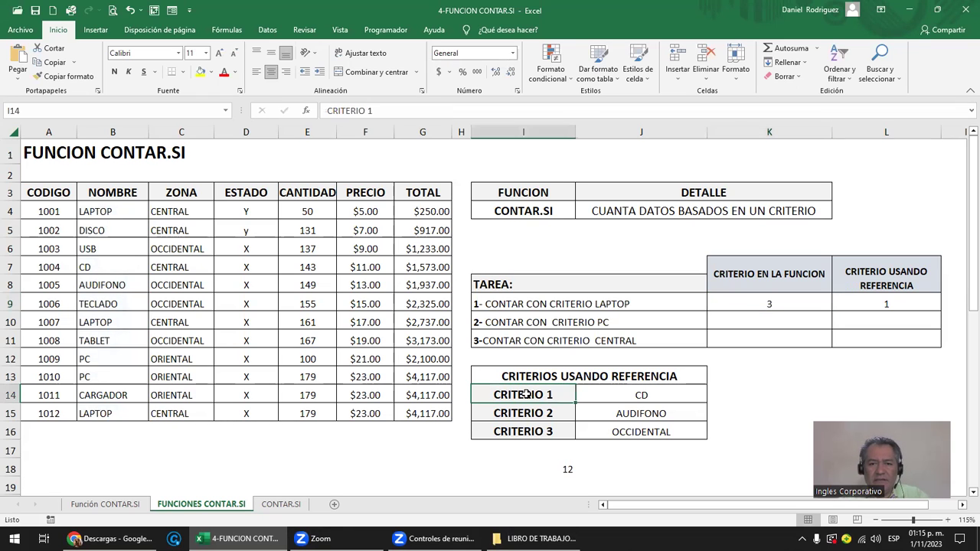
pyautogui.click(647, 396)
pyautogui.write('L')
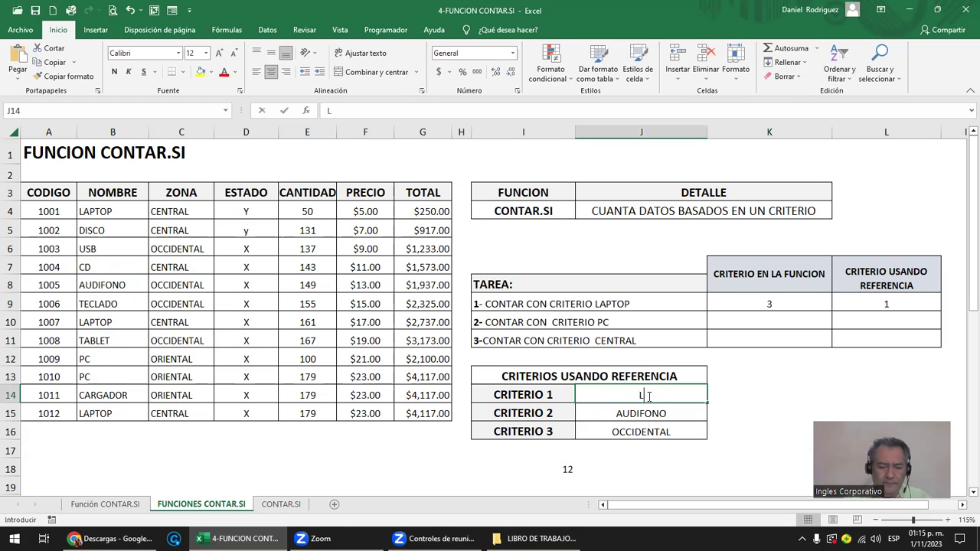
pyautogui.write('APTOP')
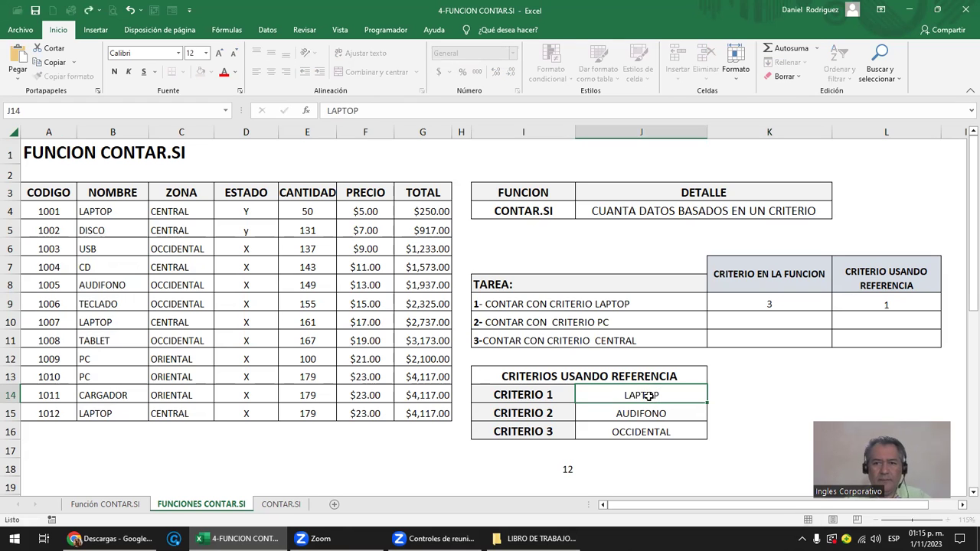
pyautogui.press('Return')
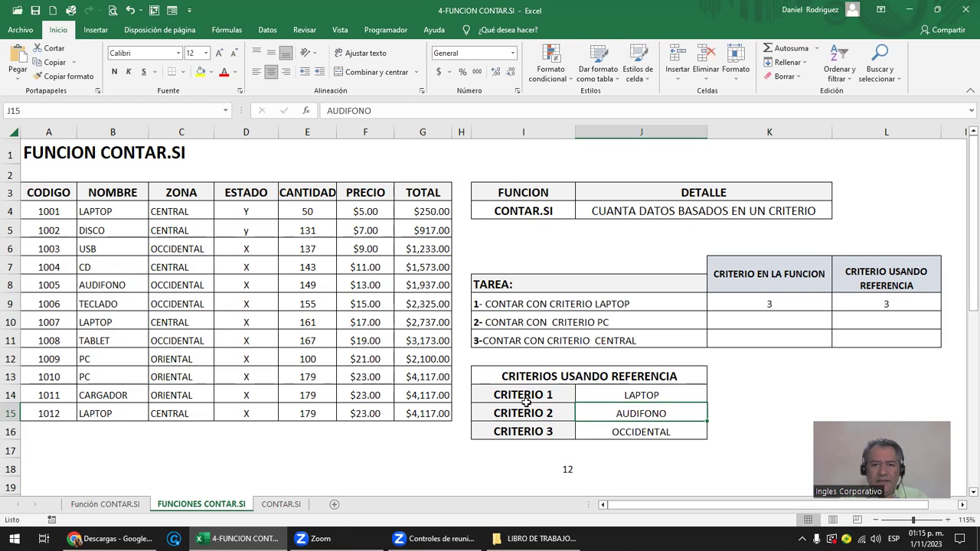
# - Rename the I14 label to EQUIPO A CONTAR and widen column I to fit it
pyautogui.click(544, 380)
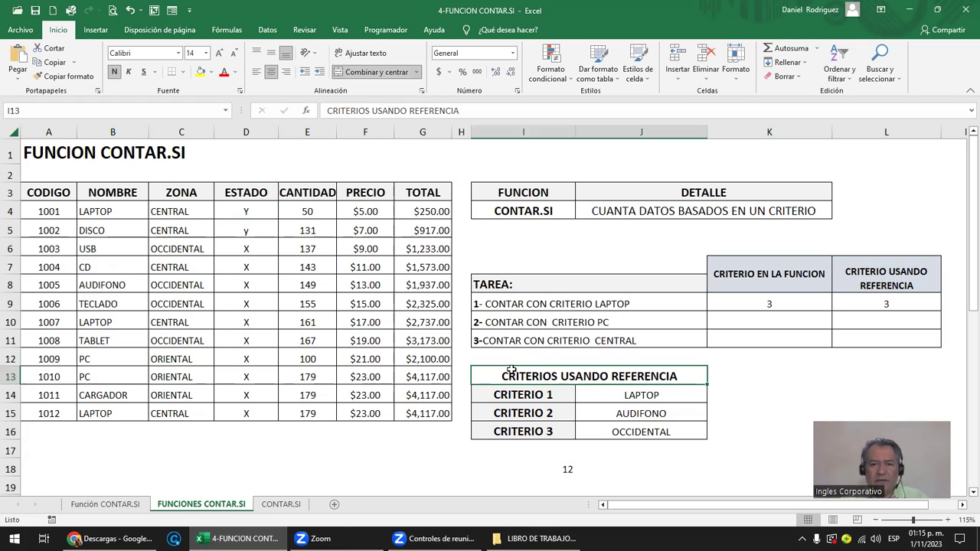
pyautogui.click(536, 402)
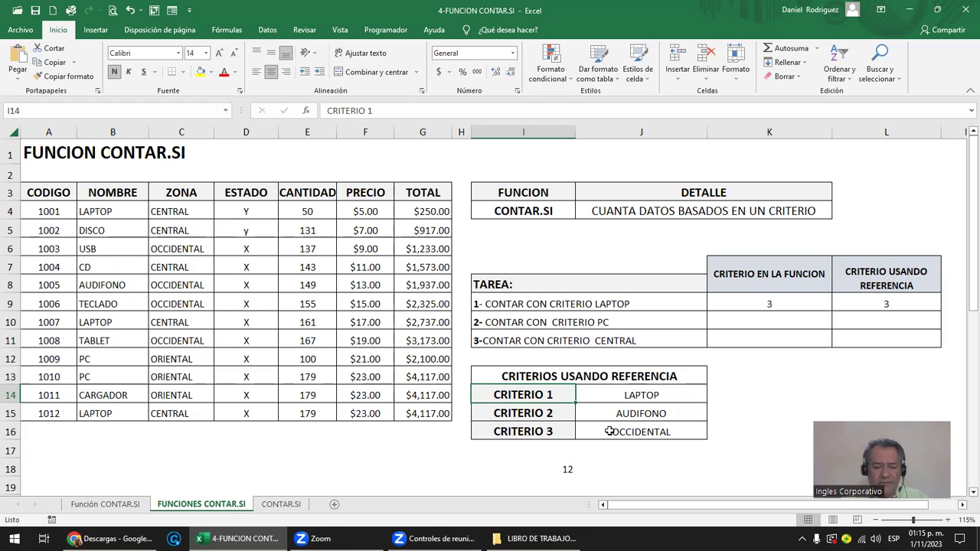
pyautogui.write('EUIPO A BU')
pyautogui.press('BackSpace')
pyautogui.press('BackSpace')
pyautogui.press('BackSpace')
pyautogui.write('CONAT')
pyautogui.press('BackSpace')
pyautogui.press('BackSpace')
pyautogui.write('TAR')
pyautogui.press('F2')
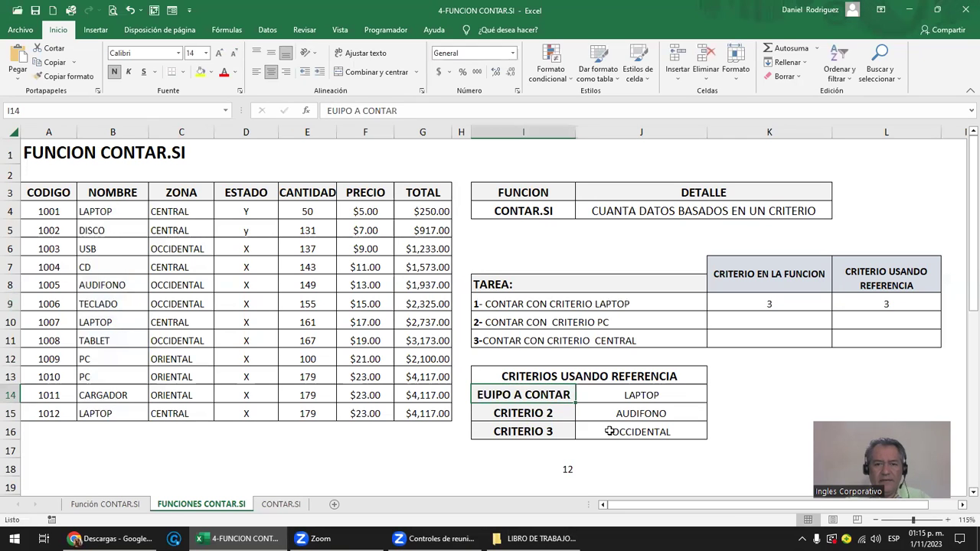
pyautogui.press('Left')
pyautogui.press('Left')
pyautogui.press('Left')
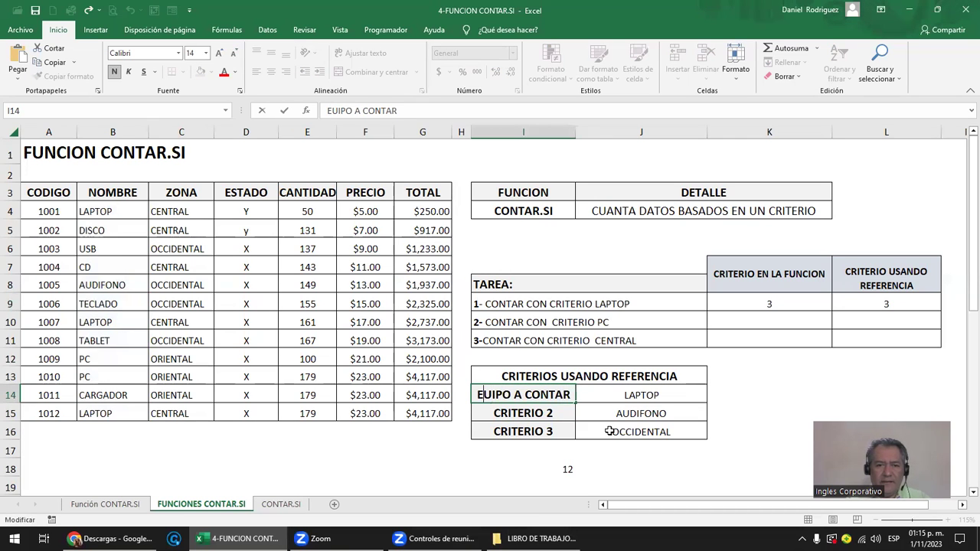
pyautogui.write('Q')
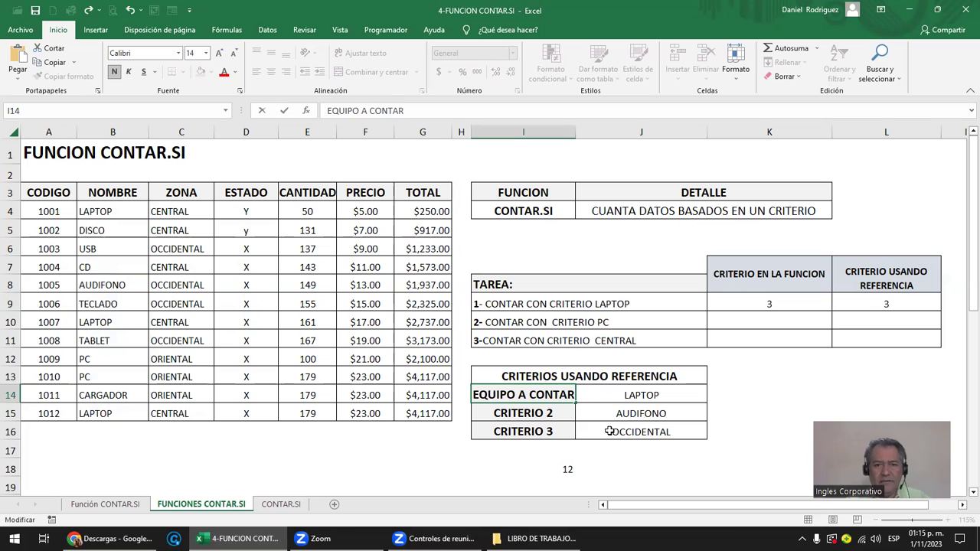
pyautogui.hotkey('ctrl', 'Return')
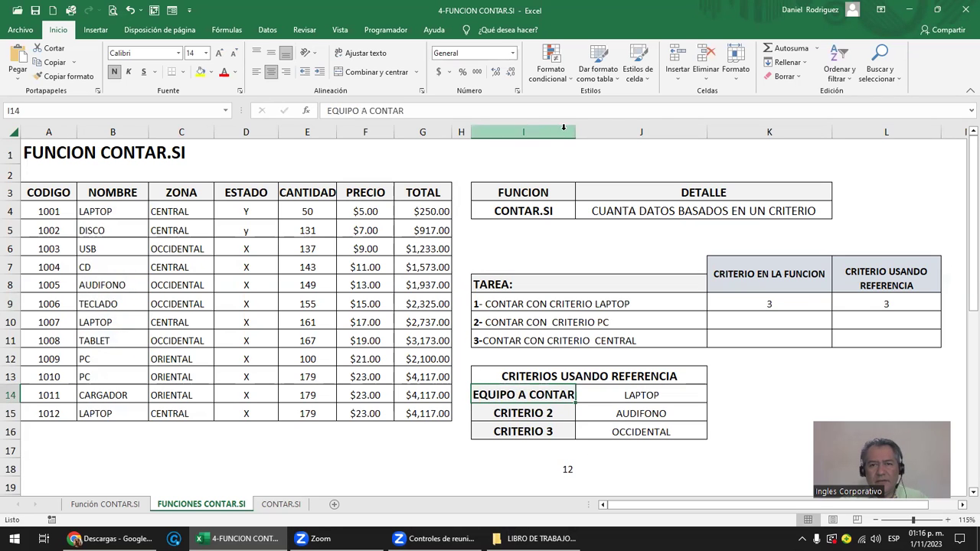
pyautogui.moveTo(574, 131); pyautogui.dragTo(597, 131)
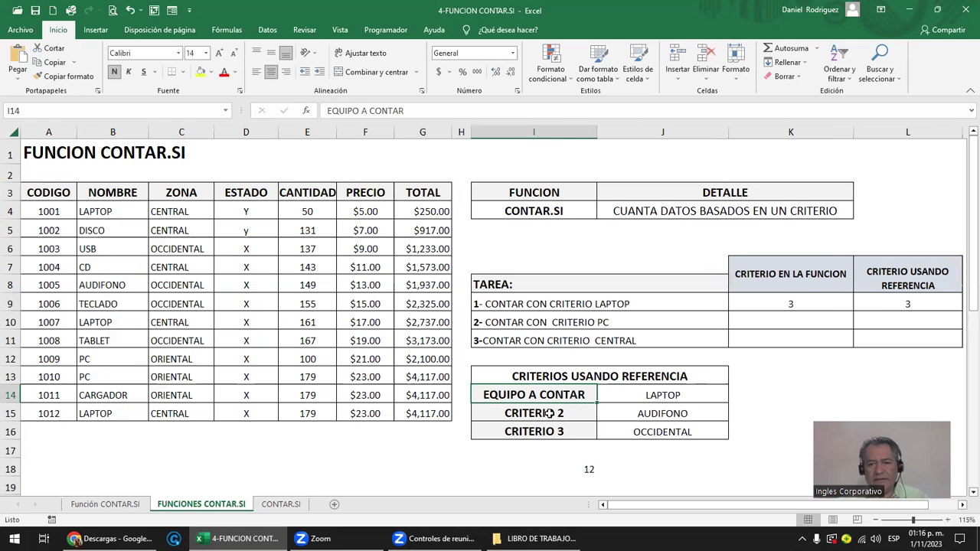
# - Check L9's =CONTAR.SI(B4:B15;J14), then set J14 to USB so L9 shows 1
pyautogui.click(670, 395)
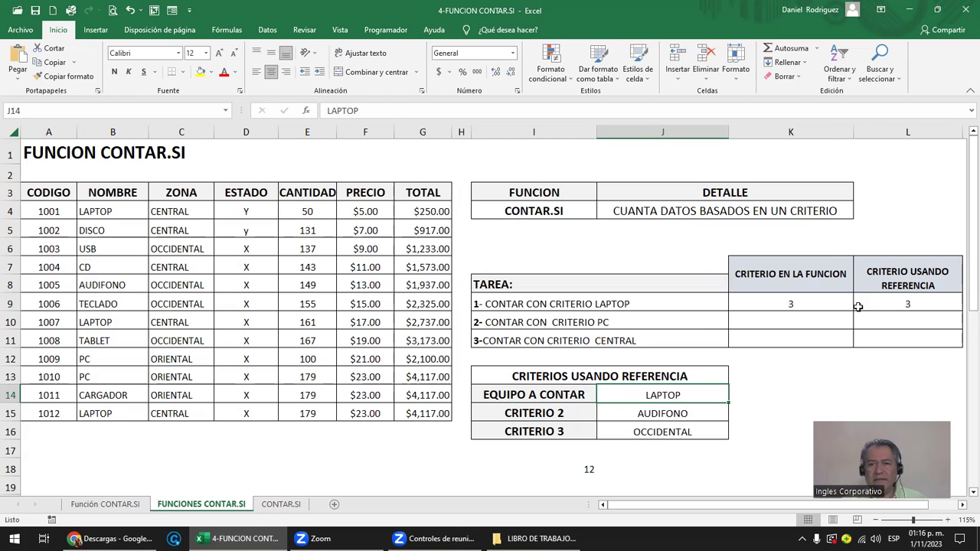
pyautogui.doubleClick(912, 304)
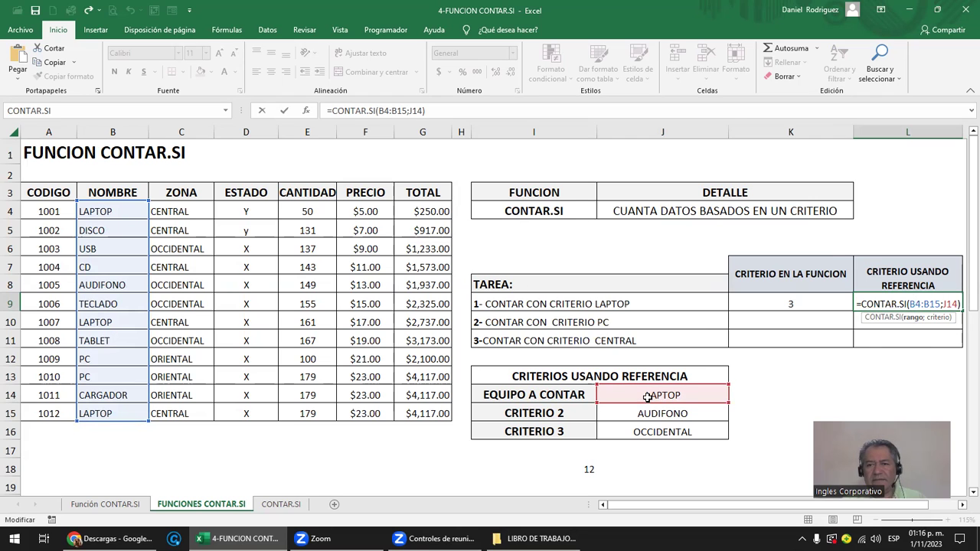
pyautogui.press('Return')
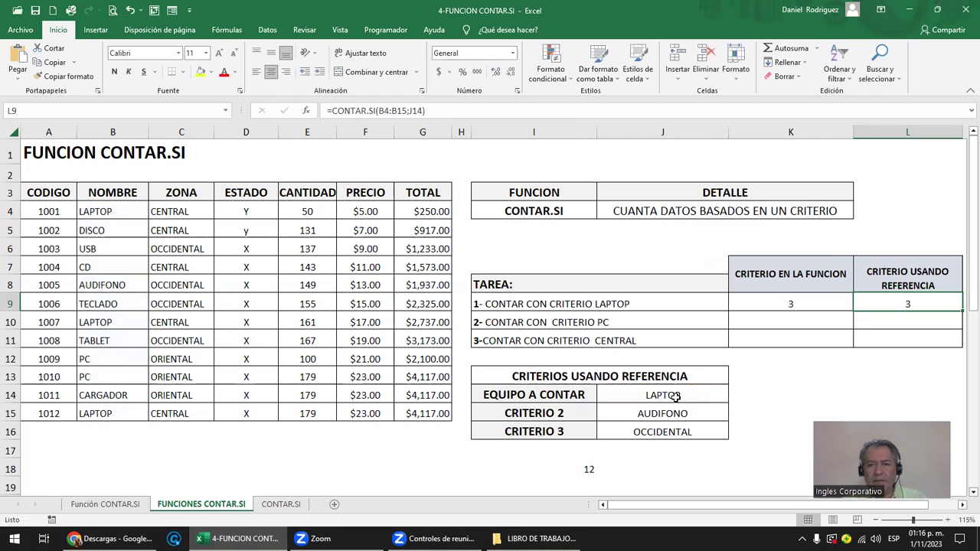
pyautogui.click(665, 394)
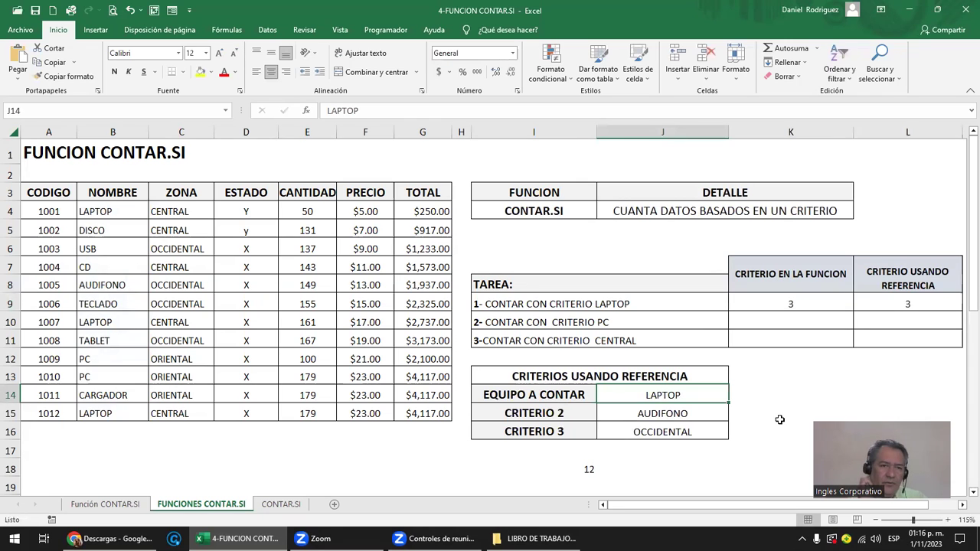
pyautogui.write('USB')
pyautogui.press('Return')
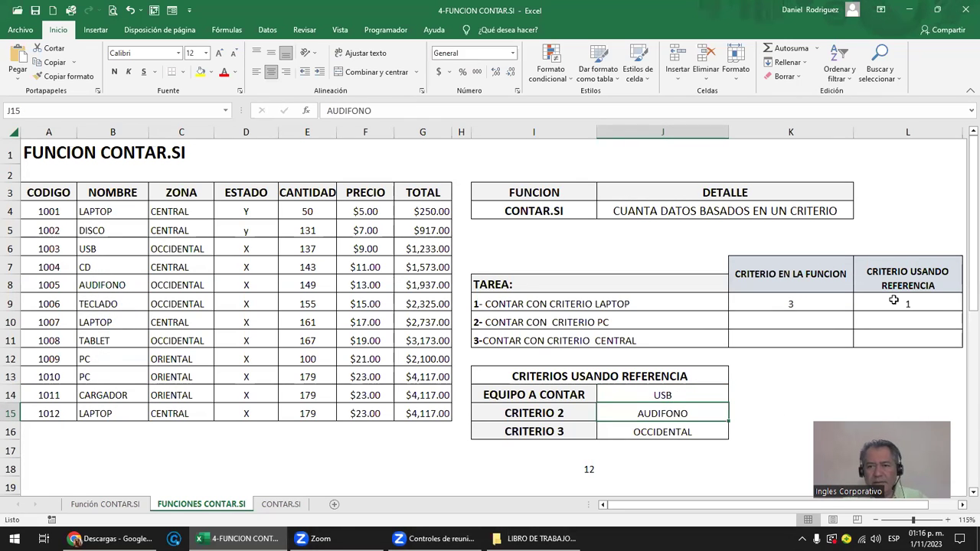
pyautogui.click(893, 300)
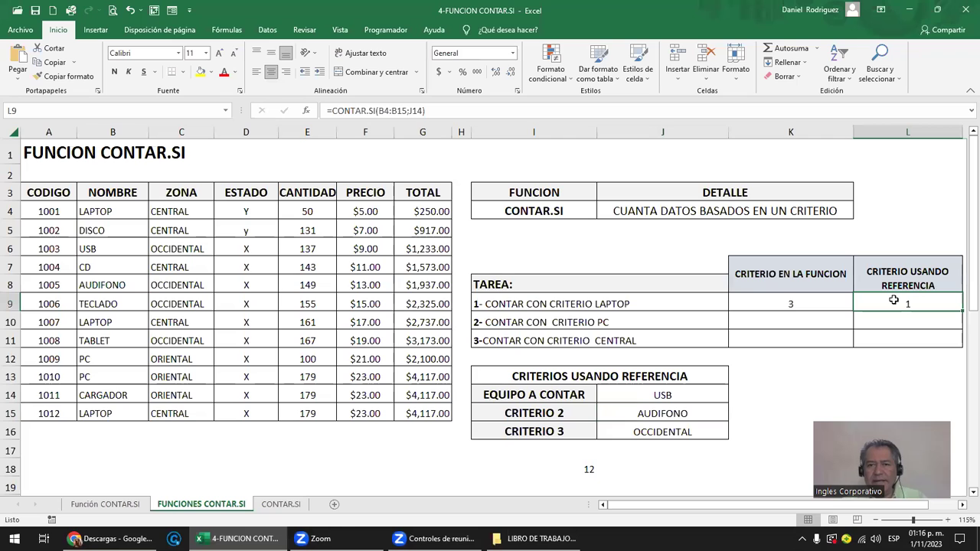
# - Change K9's criterion from LAPTOP to USB so it counts 1
pyautogui.doubleClick(780, 304)
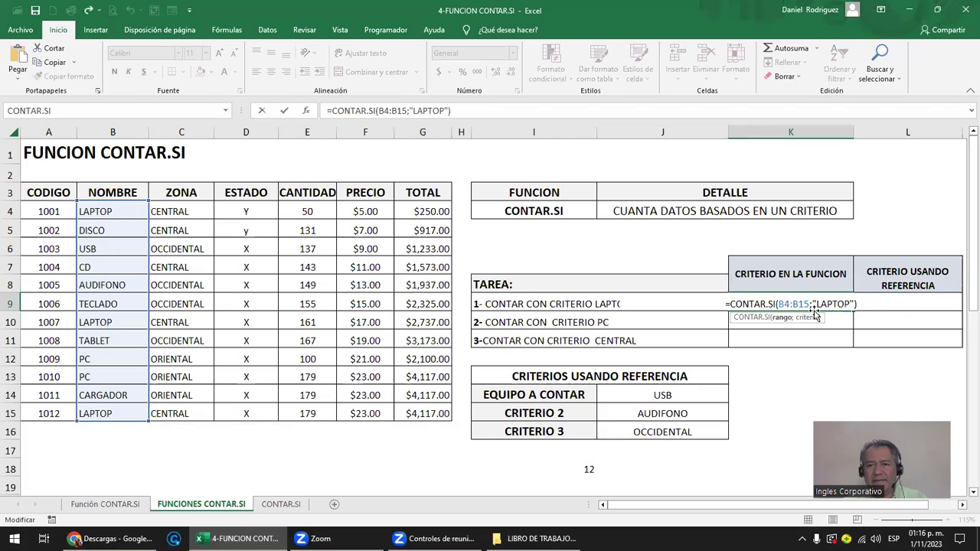
pyautogui.click(818, 304)
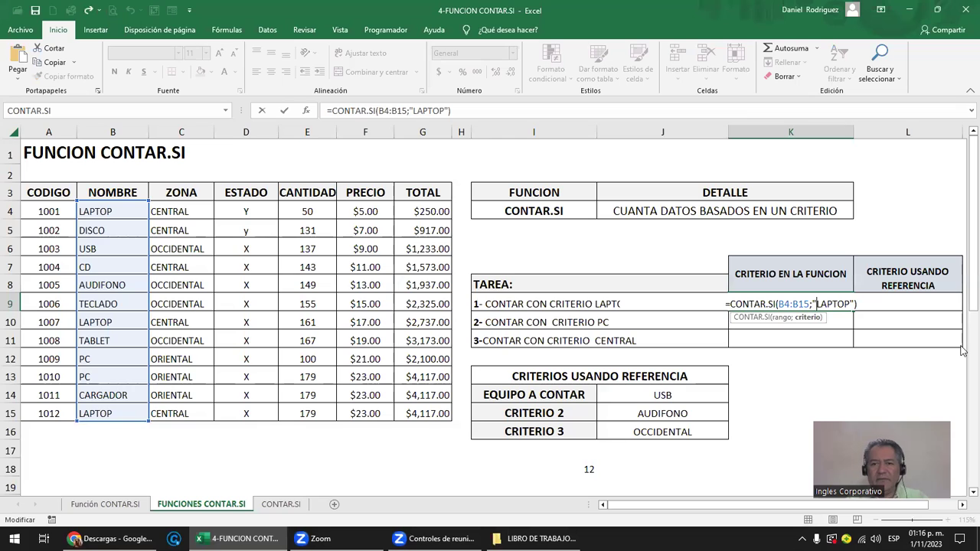
pyautogui.press('Delete')
pyautogui.press('Delete')
pyautogui.press('Delete')
pyautogui.press('Delete')
pyautogui.press('Delete')
pyautogui.press('Delete')
pyautogui.write('USB')
pyautogui.press('Return')
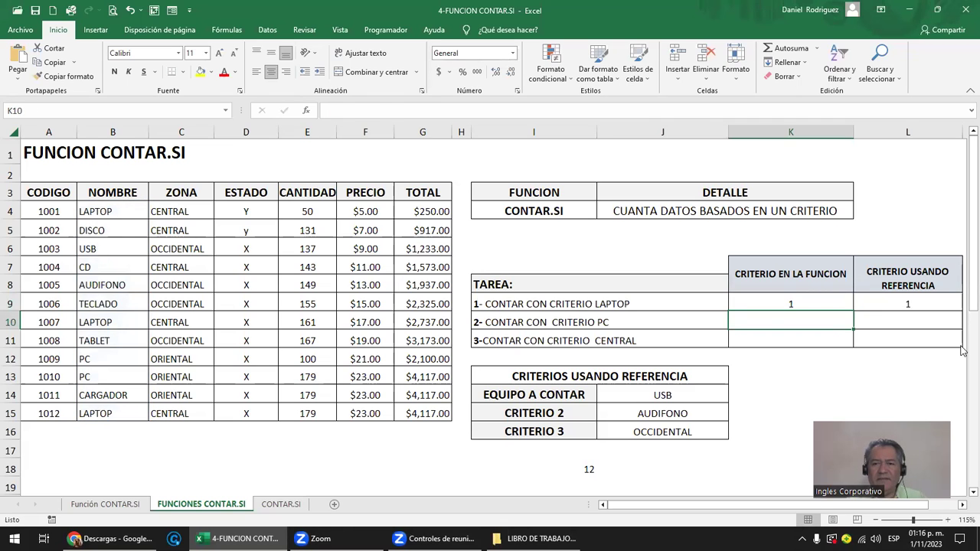
pyautogui.press('Up')
pyautogui.hotkey('shift', 'Right')
pyautogui.press('Left')
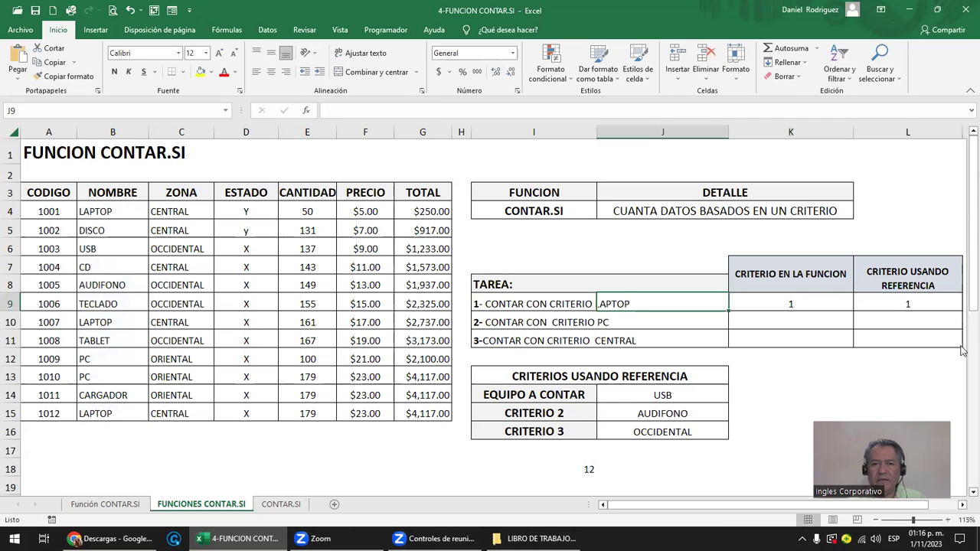
pyautogui.press('Right')
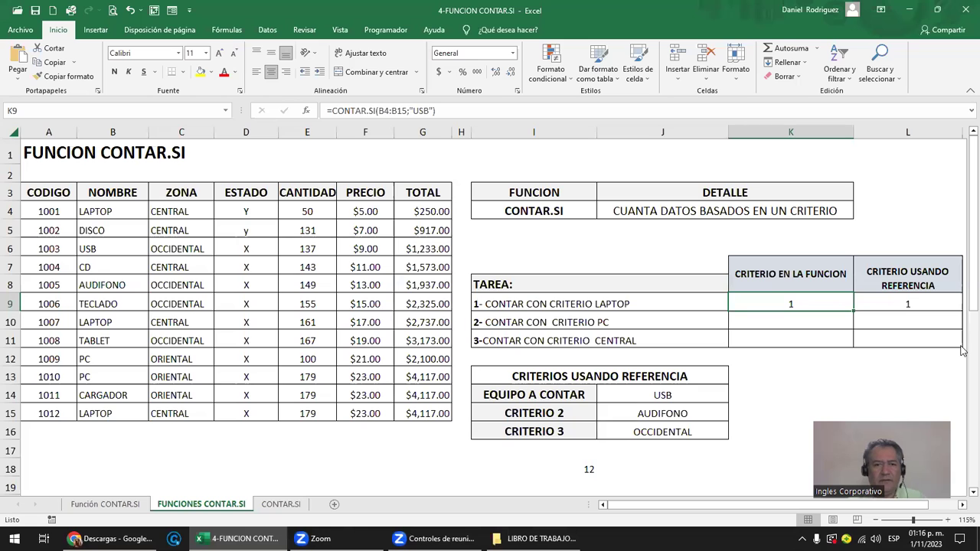
# - Enter =CONTAR.SI(B4:B15;"PC") in K10, counting 2 PC products
pyautogui.press('Down')
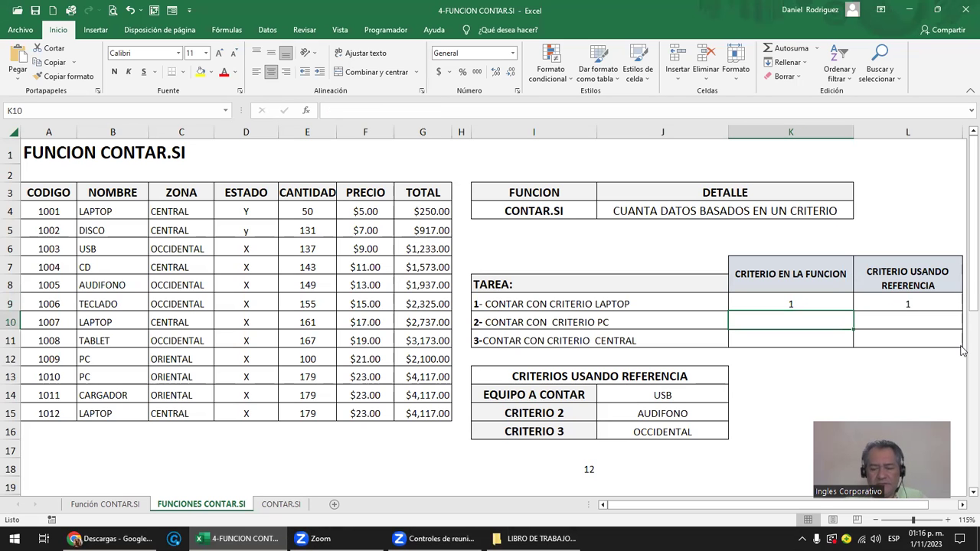
pyautogui.write('=')
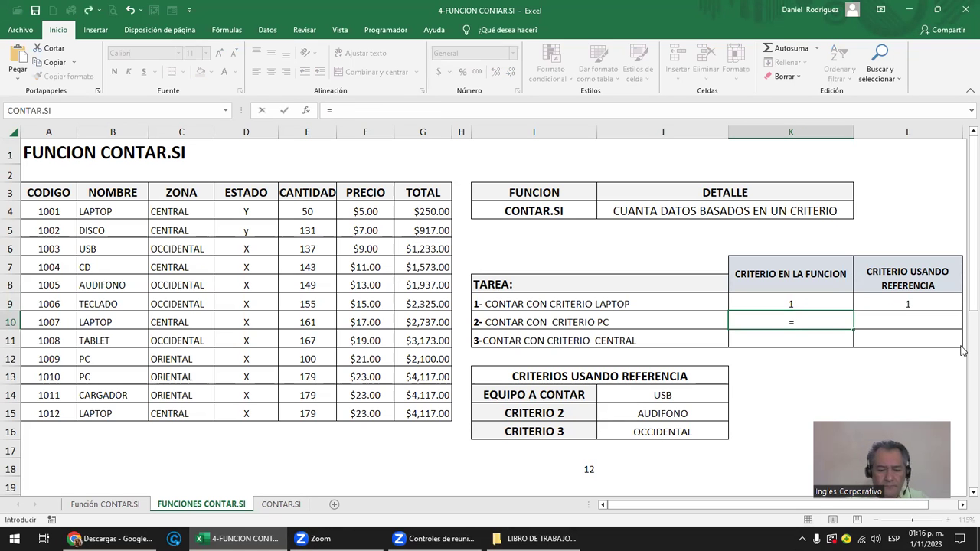
pyautogui.write('CONTAR.SI')
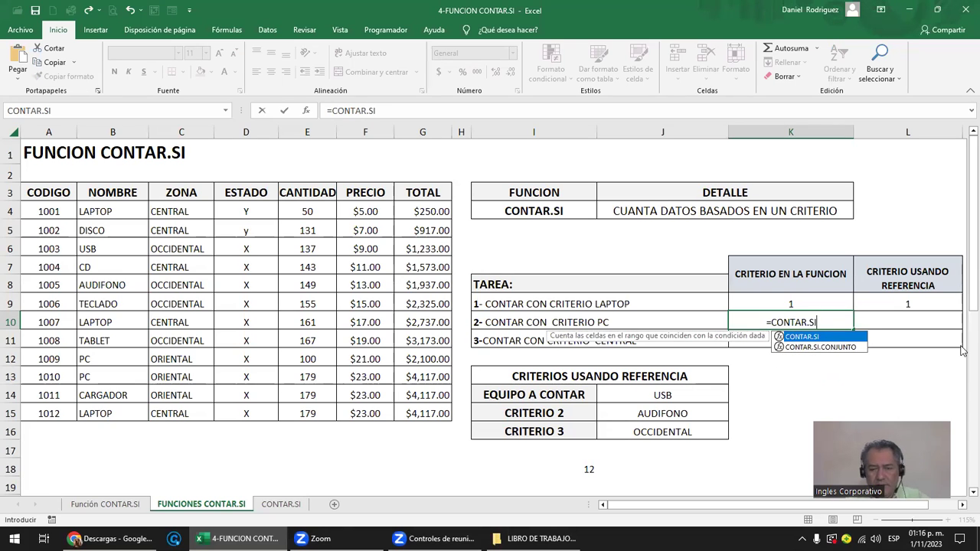
pyautogui.press('Tab')
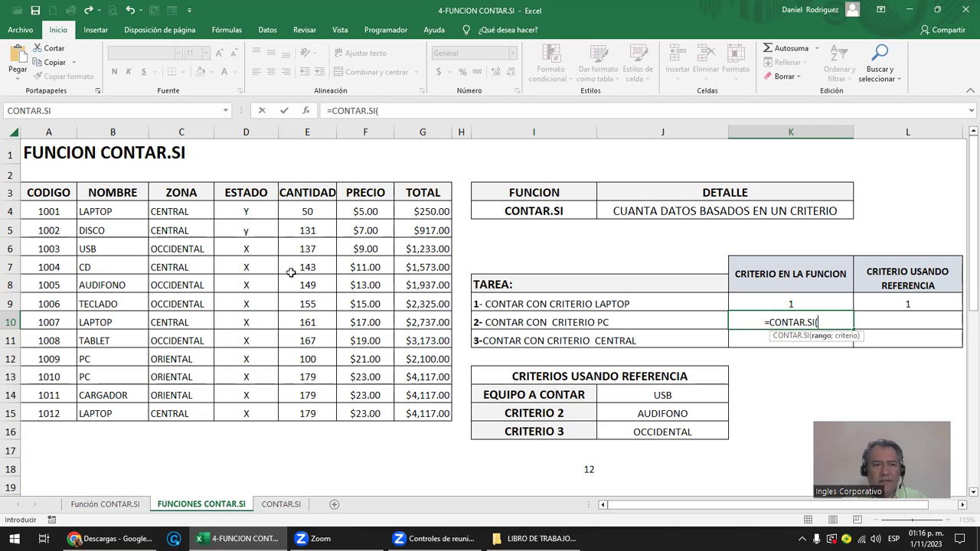
pyautogui.moveTo(126, 208); pyautogui.dragTo(124, 415)
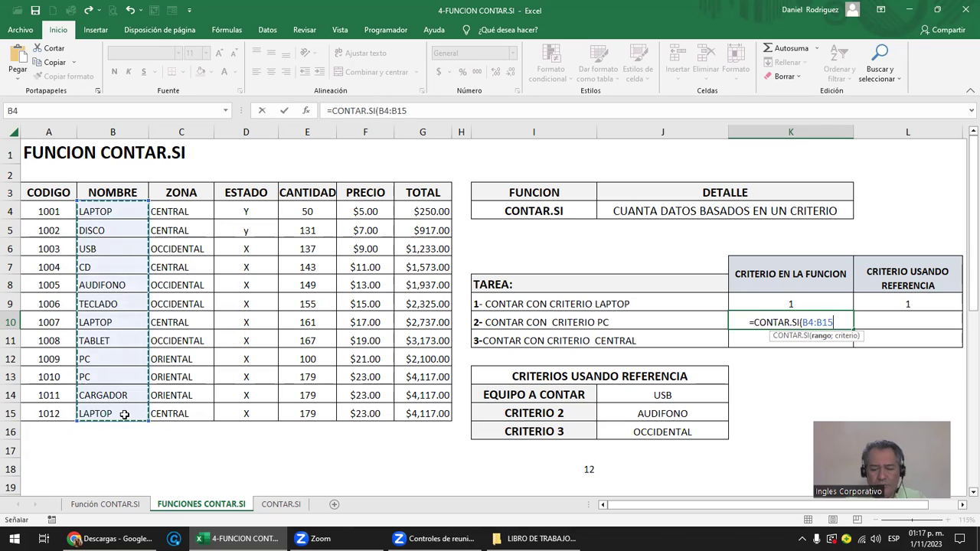
pyautogui.write(';')
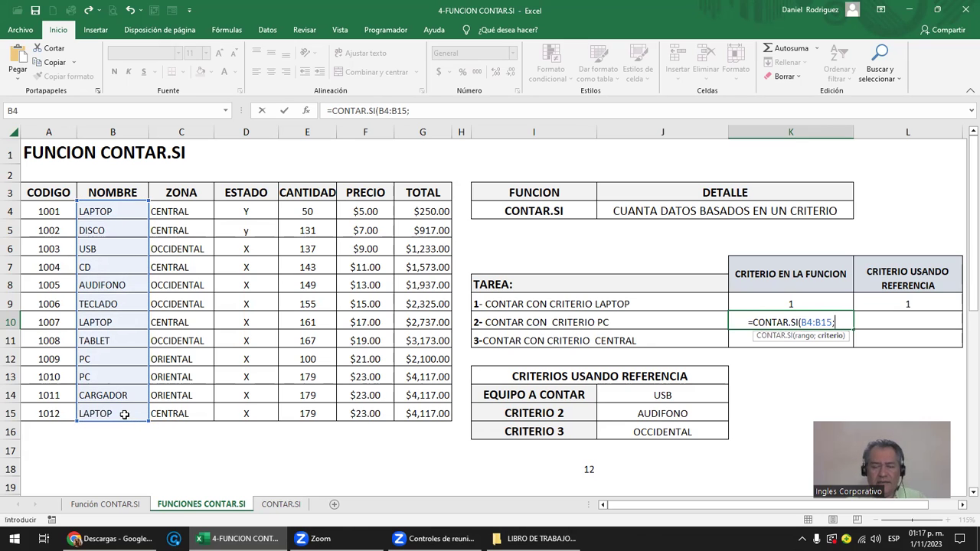
pyautogui.write('"PC')
pyautogui.write('"')
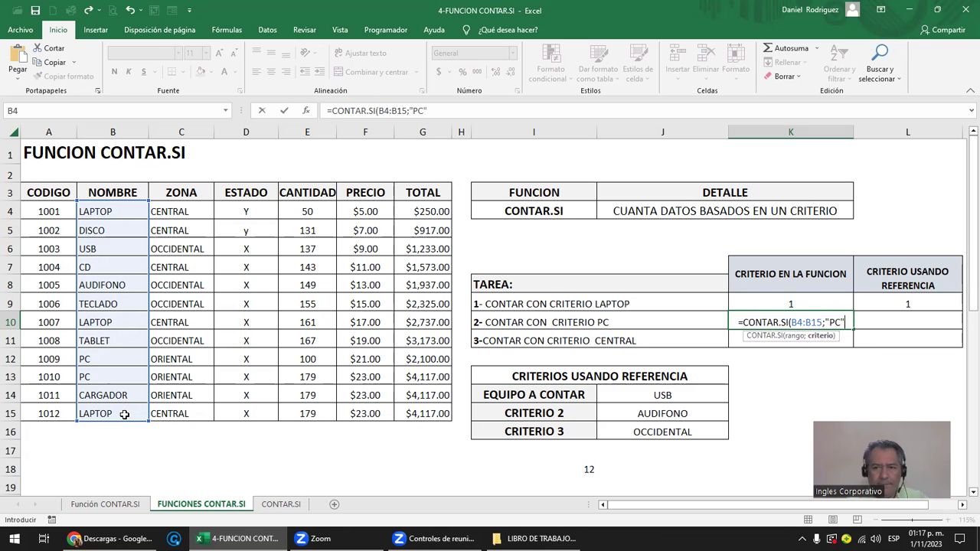
pyautogui.write(')')
pyautogui.hotkey('ctrl', 'Return')
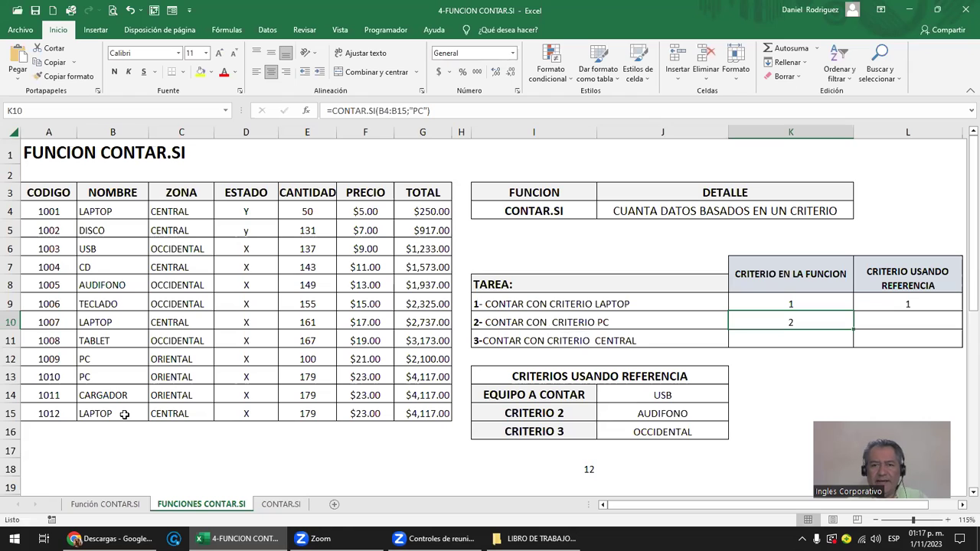
pyautogui.press('Down')
pyautogui.press('Left')
pyautogui.press('Right')
pyautogui.press('Up')
# - Enter =CONTAR.SI(B4:B15;J15) in L10, counting the AUDIFONO criterion as 1
pyautogui.press('Right')
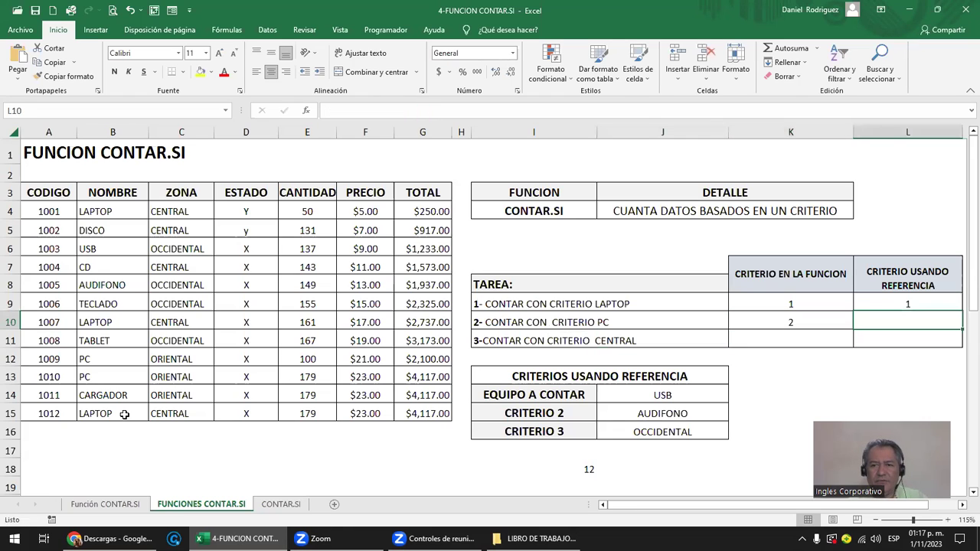
pyautogui.write('=')
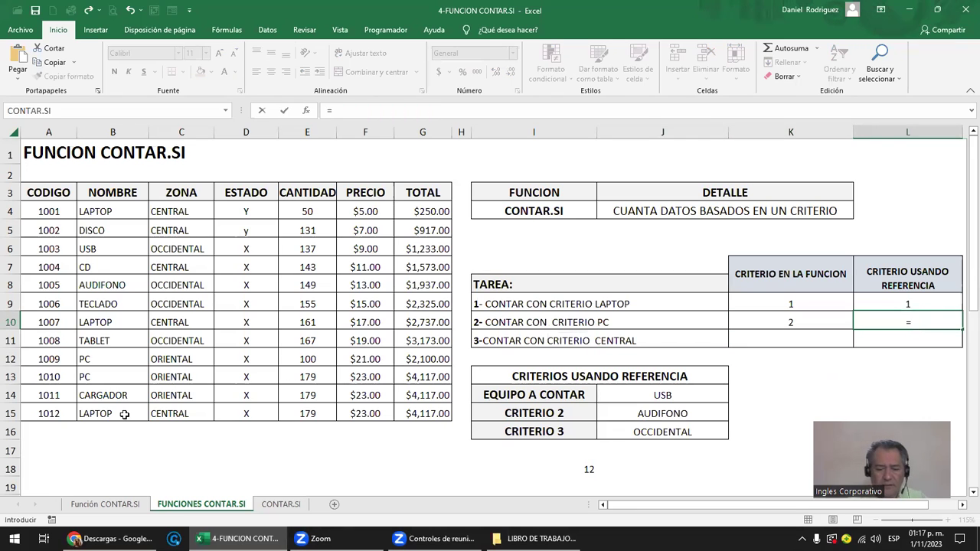
pyautogui.write('CONTAR.')
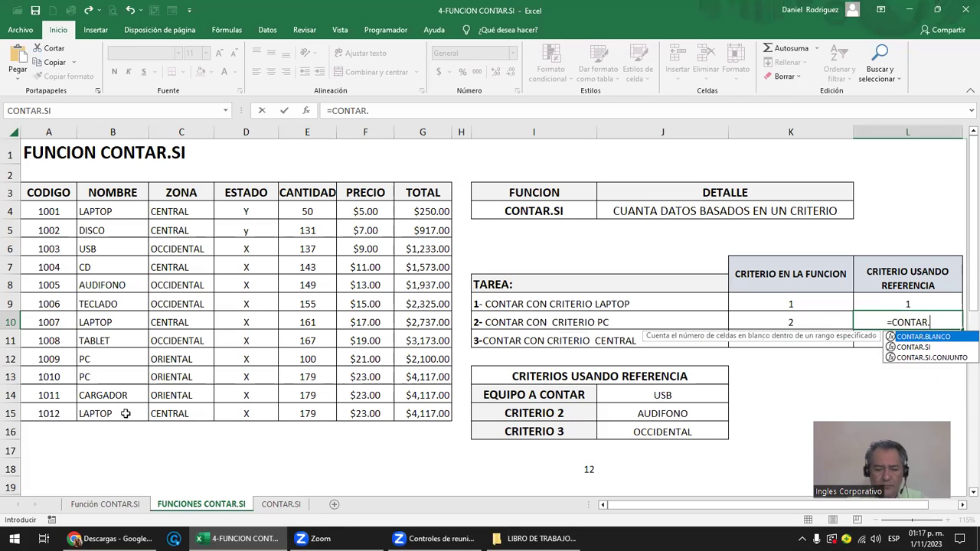
pyautogui.write('SI(')
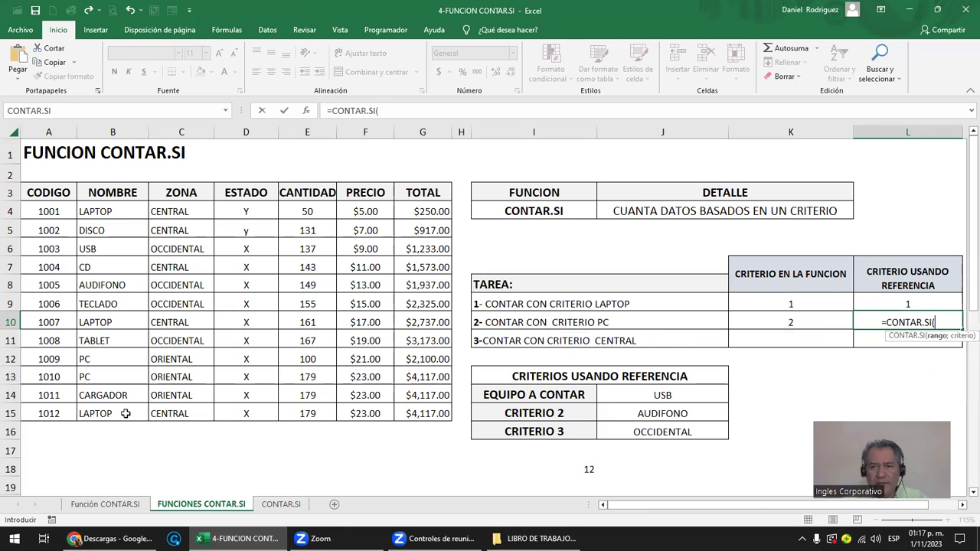
pyautogui.moveTo(112, 216); pyautogui.dragTo(108, 424)
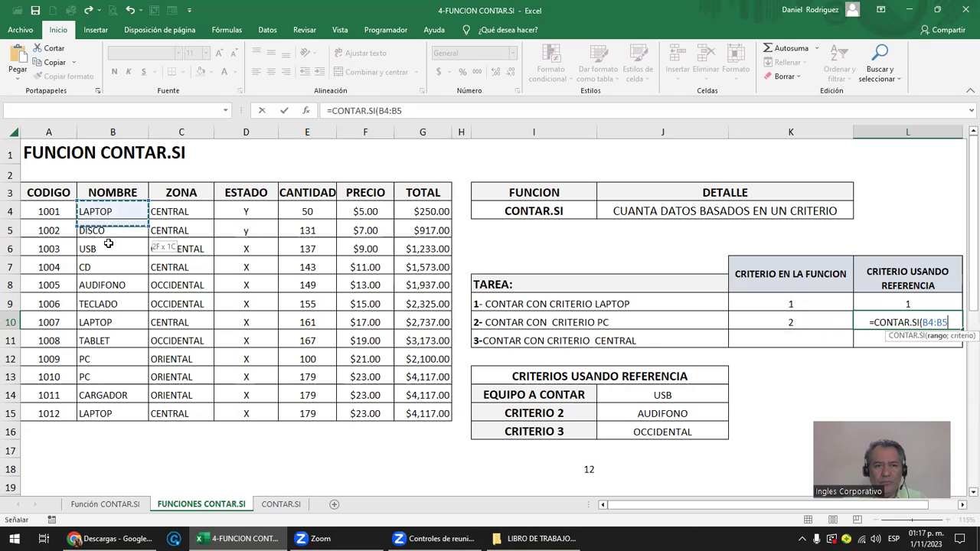
pyautogui.write(';')
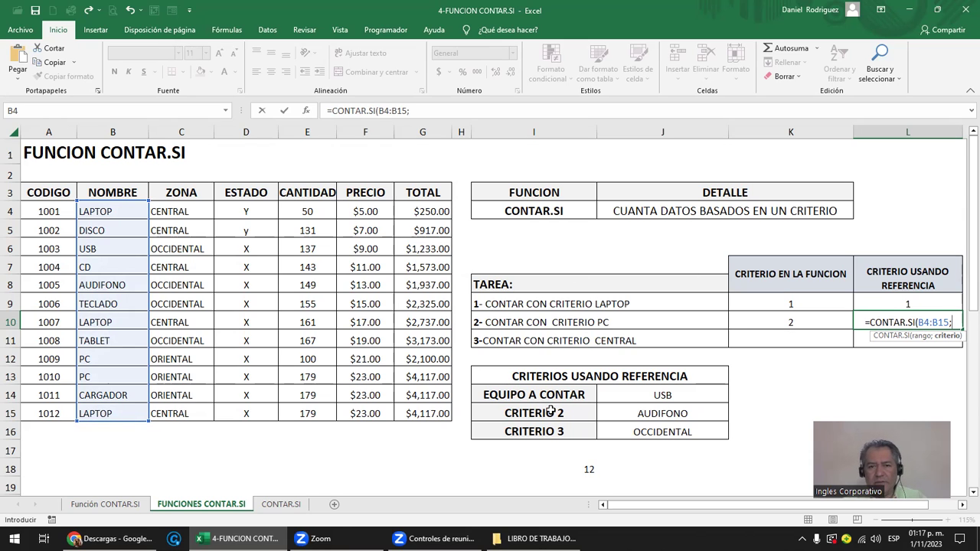
pyautogui.click(647, 413)
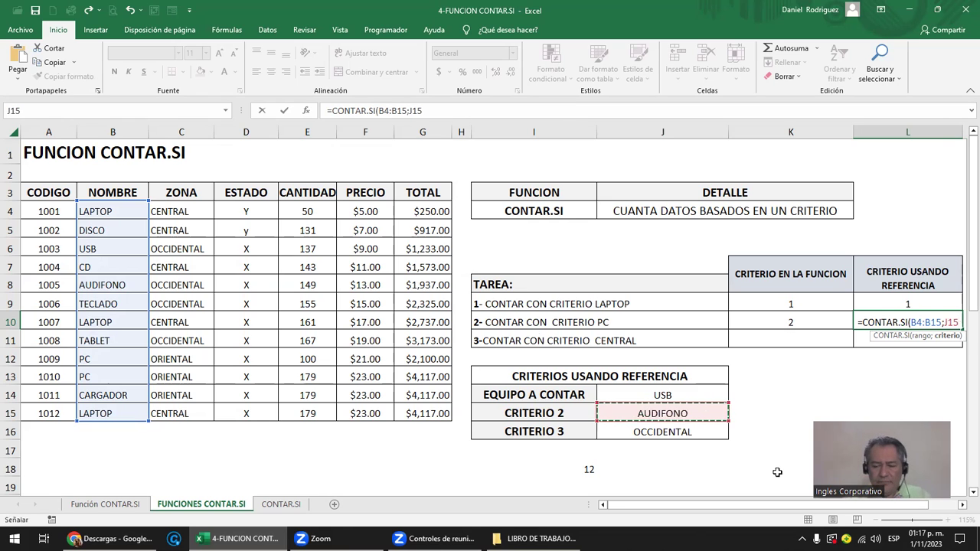
pyautogui.hotkey('ctrl', 'Return')
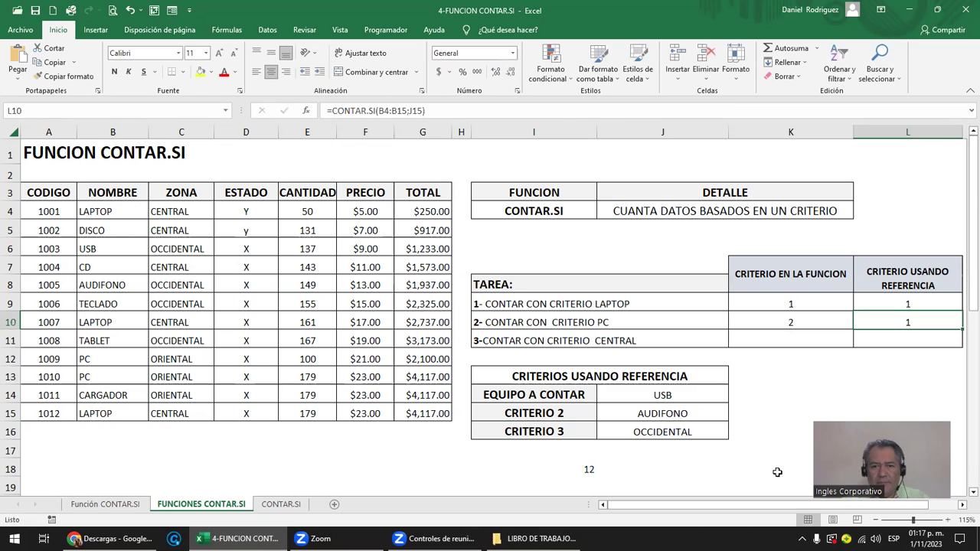
# - Replace AUDIFONO with PC in the Criterio 2 cell J15
pyautogui.click(682, 412)
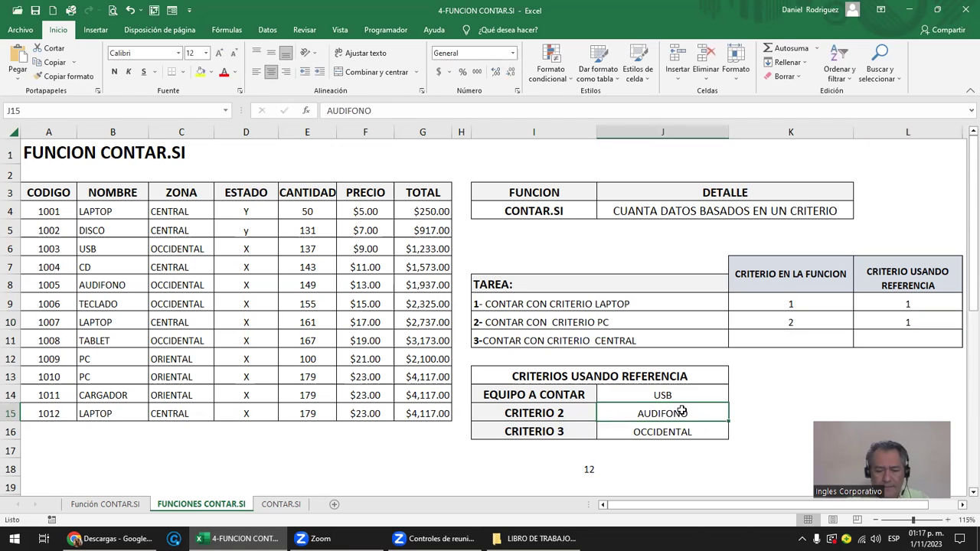
pyautogui.write('PC')
pyautogui.press('Return')
pyautogui.press('Up')
pyautogui.press('Left')
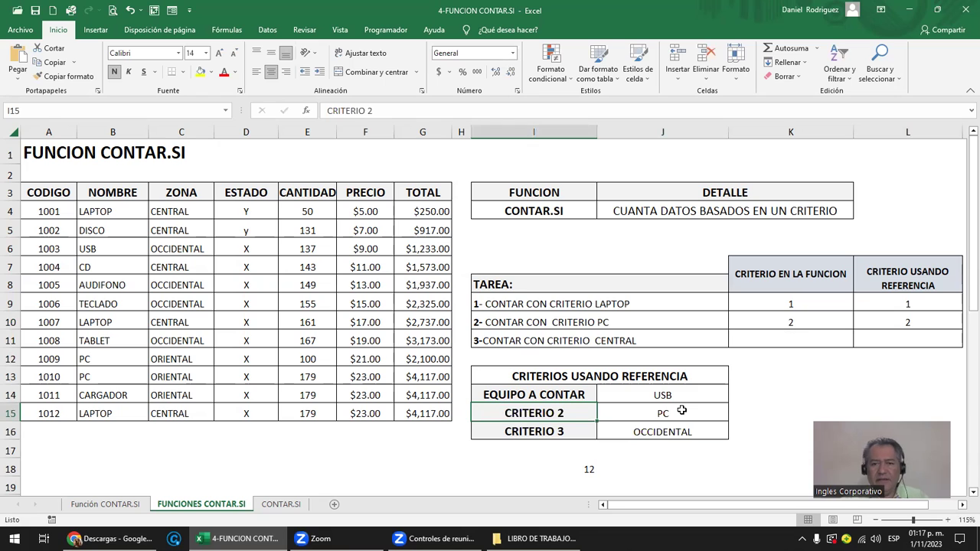
# - Compare the K10 and L10 PC formulas, with L10 now showing 2
pyautogui.click(587, 320)
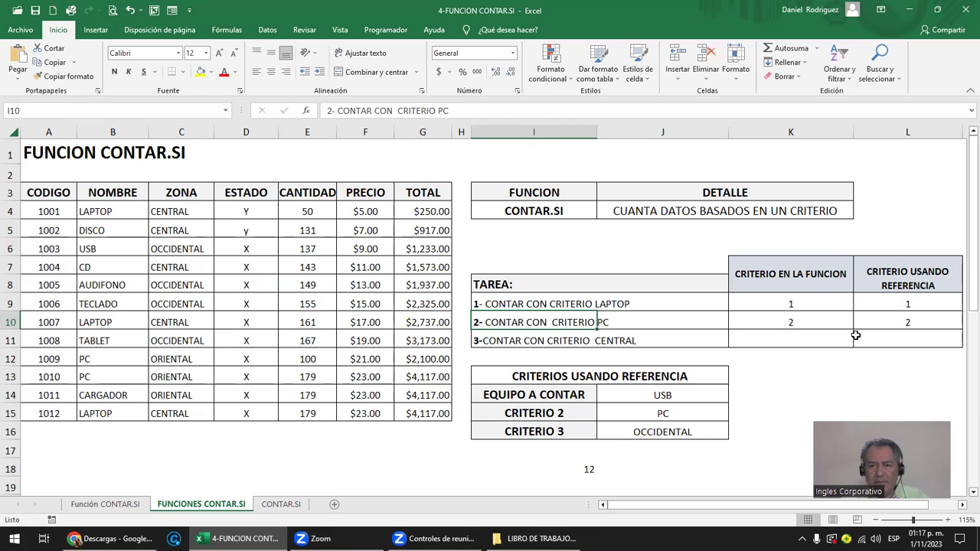
pyautogui.click(809, 323)
pyautogui.click(889, 321)
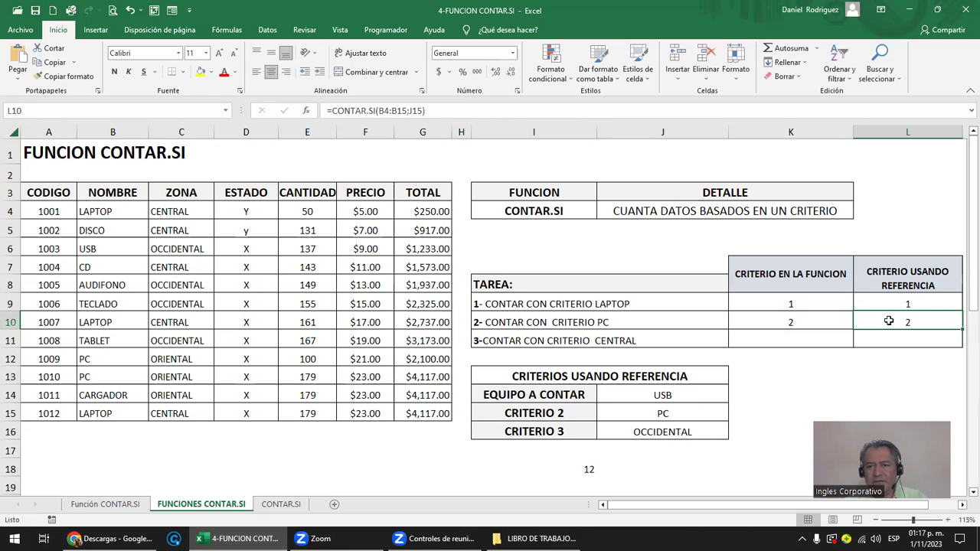
pyautogui.doubleClick(889, 321)
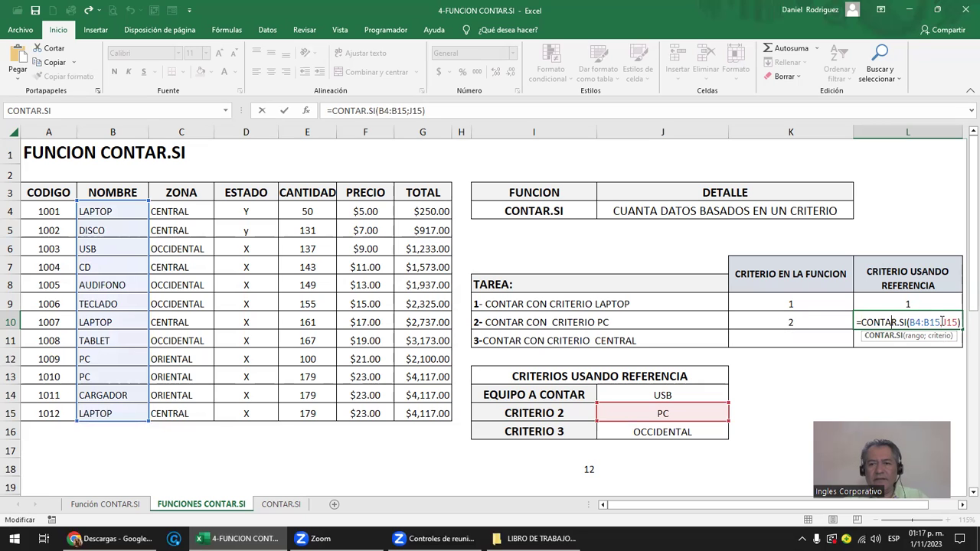
pyautogui.press('Return')
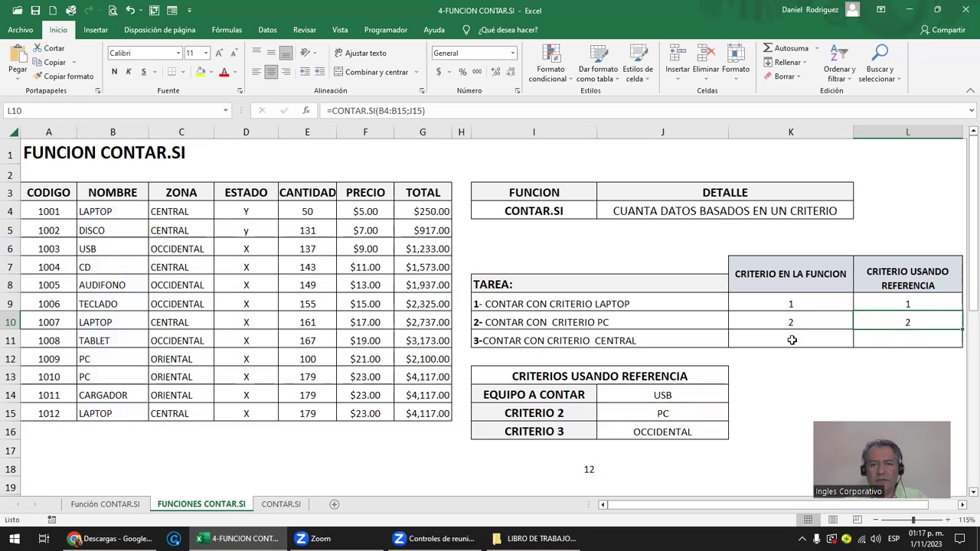
pyautogui.click(792, 341)
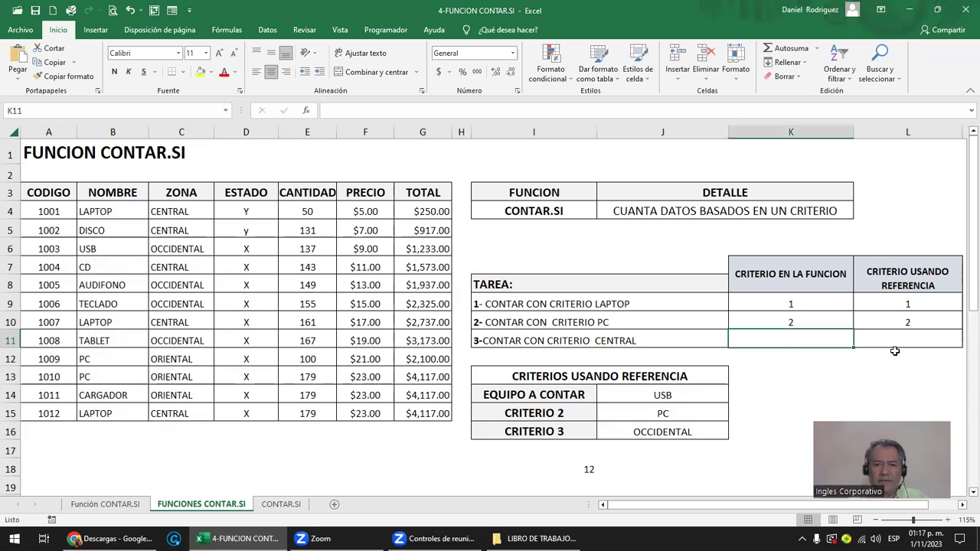
# - Enter =CONTAR.SI(C4:C15;"CENTRAL") in K11, counting 5 CENTRAL zone entries
pyautogui.click(181, 133)
pyautogui.click(765, 335)
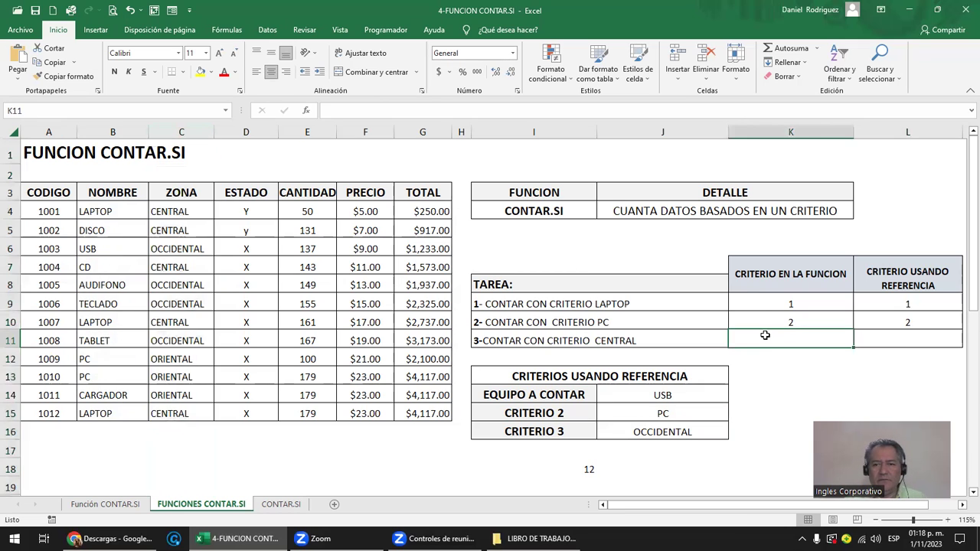
pyautogui.write('=')
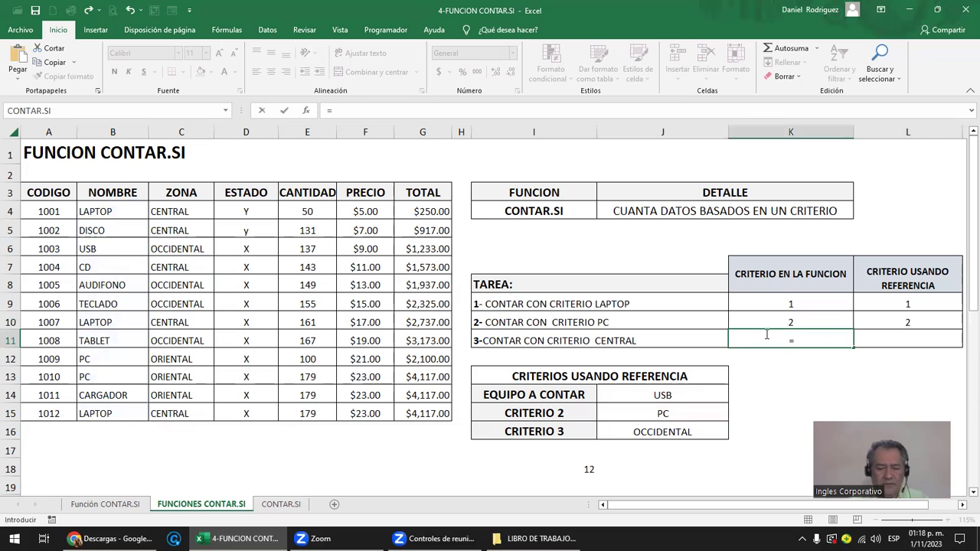
pyautogui.write('CON')
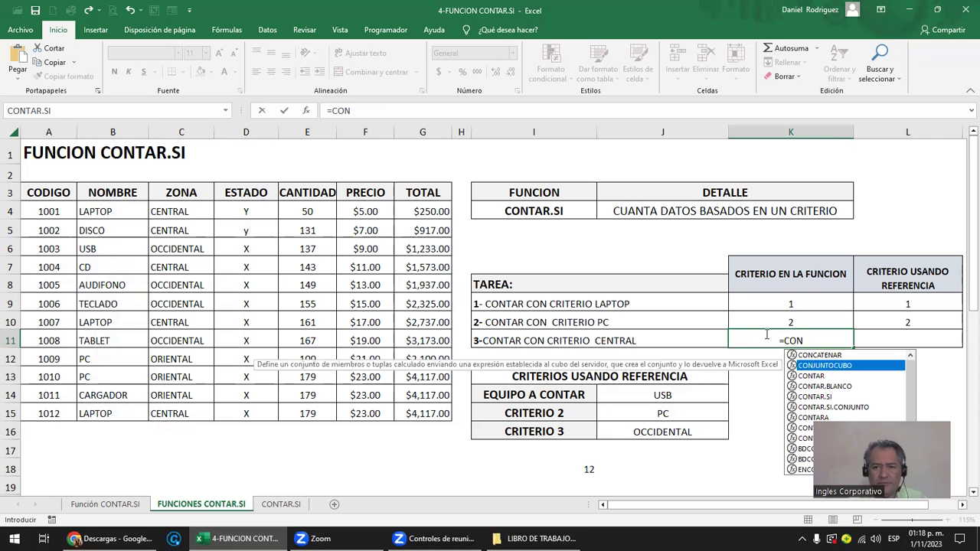
pyautogui.press('Down')
pyautogui.press('Down')
pyautogui.press('Down')
pyautogui.press('Tab')
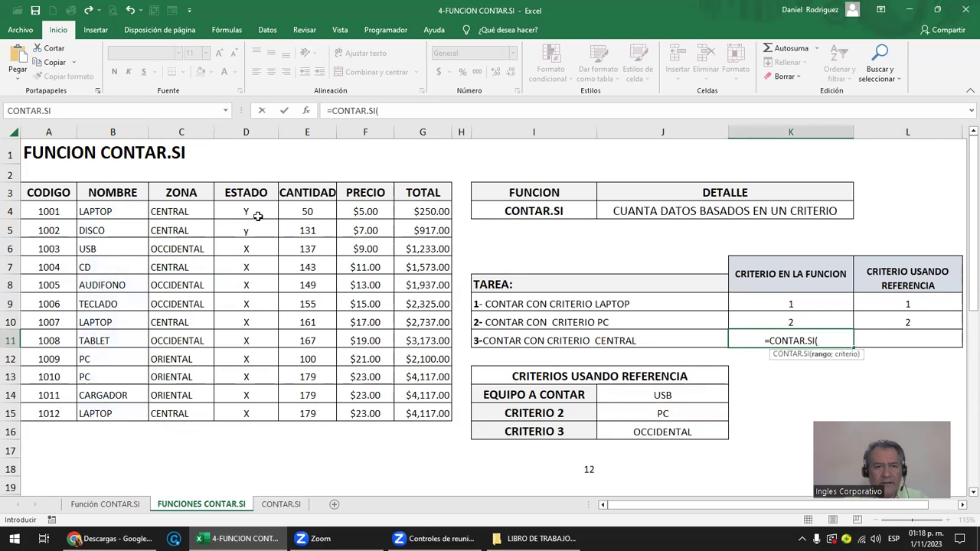
pyautogui.click(180, 212)
pyautogui.moveTo(174, 228); pyautogui.dragTo(183, 413)
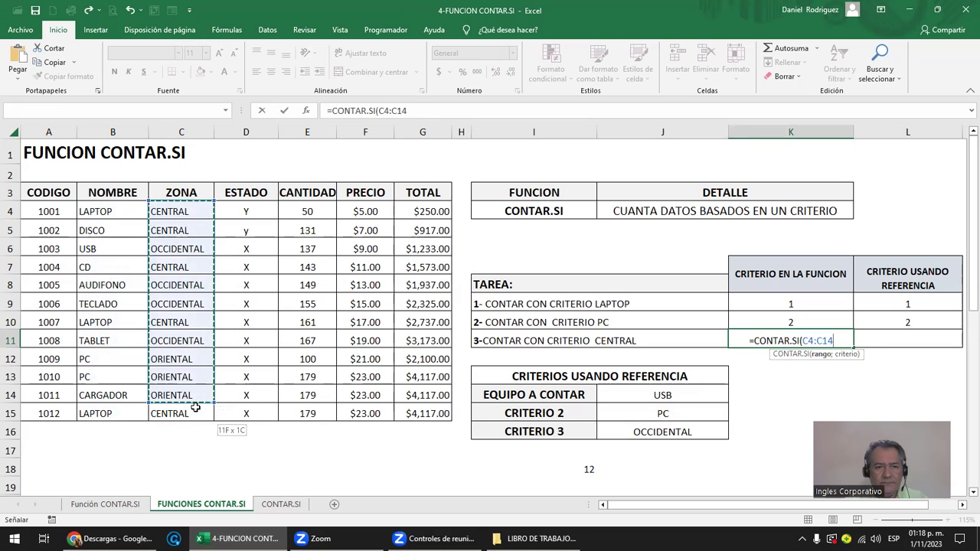
pyautogui.write(';')
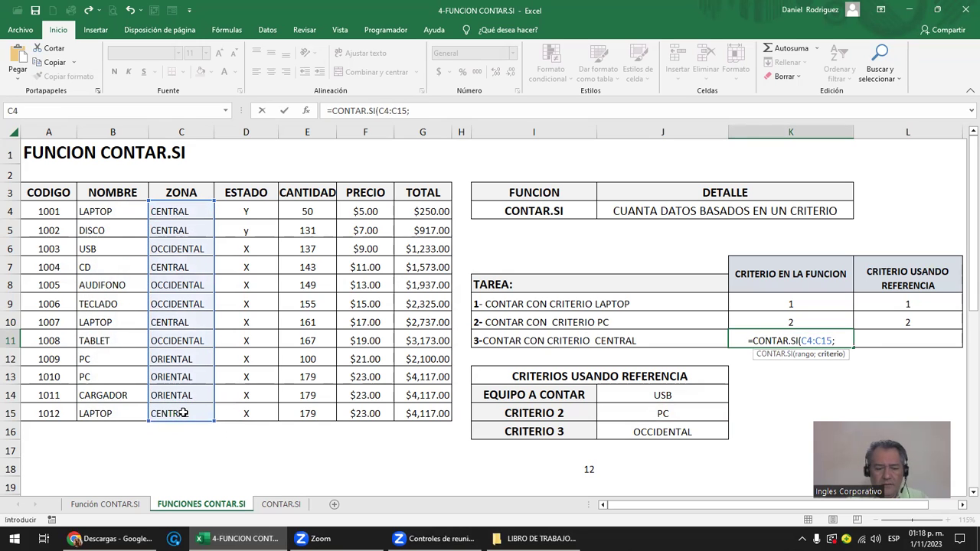
pyautogui.write('"CENTRAL")')
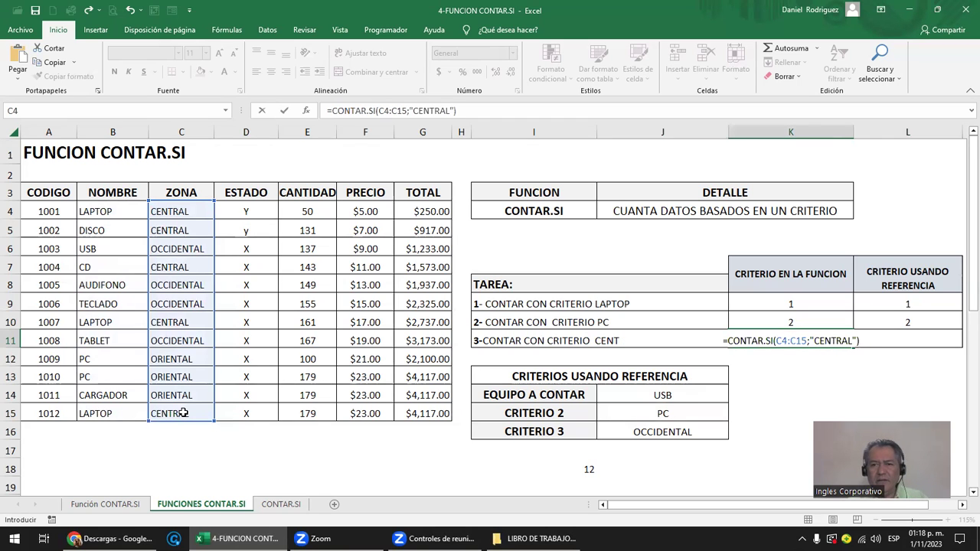
pyautogui.press('Return')
pyautogui.press('Up')
pyautogui.press('F2')
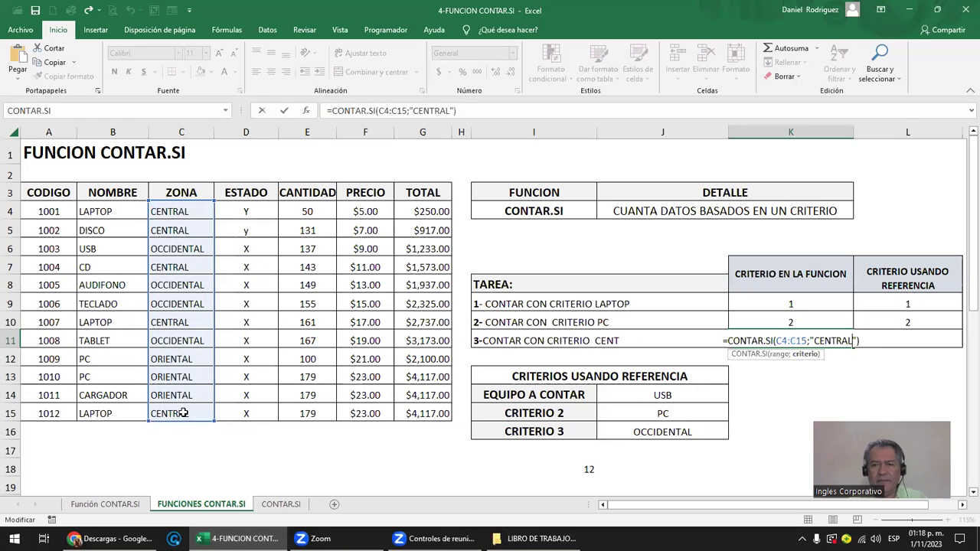
pyautogui.press('Escape')
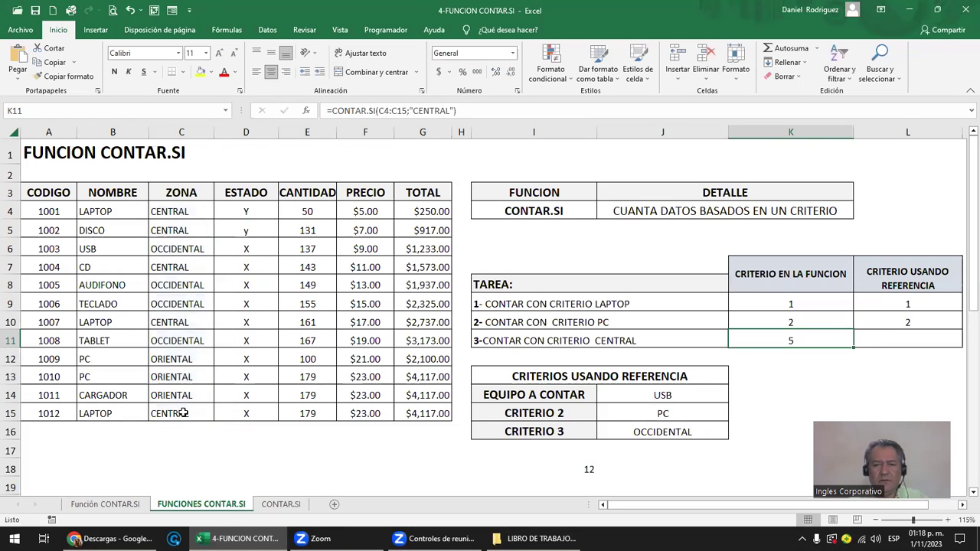
# - Change K11's criterion to lowercase "central", which still gives 5
pyautogui.press('F2')
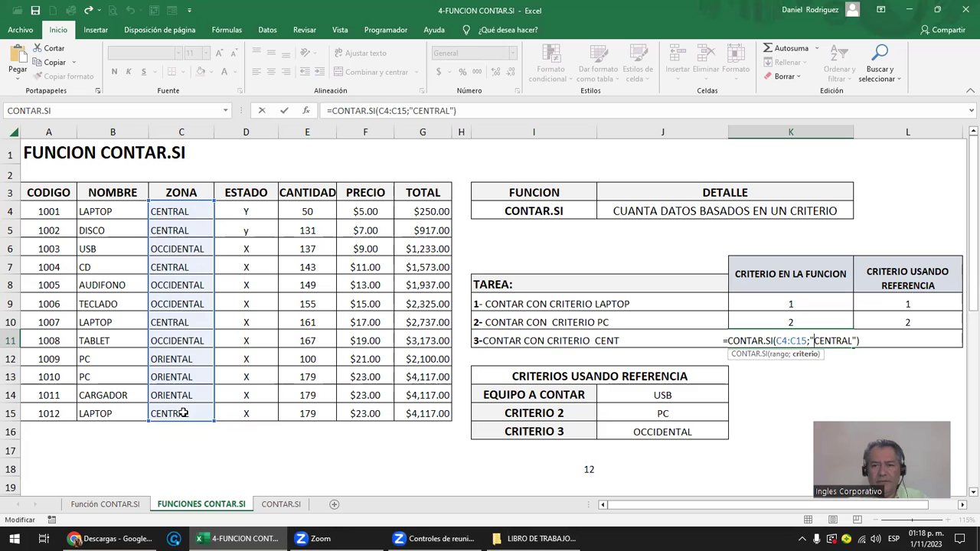
pyautogui.write('central')
pyautogui.press('Delete')
pyautogui.press('Delete')
pyautogui.press('Delete')
pyautogui.press('Delete')
pyautogui.press('Delete')
pyautogui.press('Delete')
pyautogui.press('Delete')
pyautogui.press('Return')
pyautogui.press('Up')
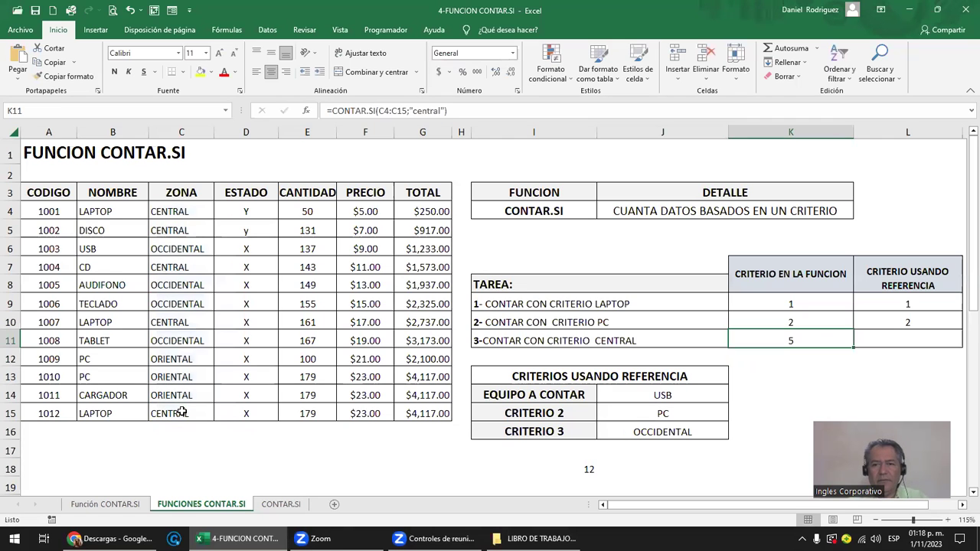
pyautogui.press('F2')
pyautogui.press('Escape')
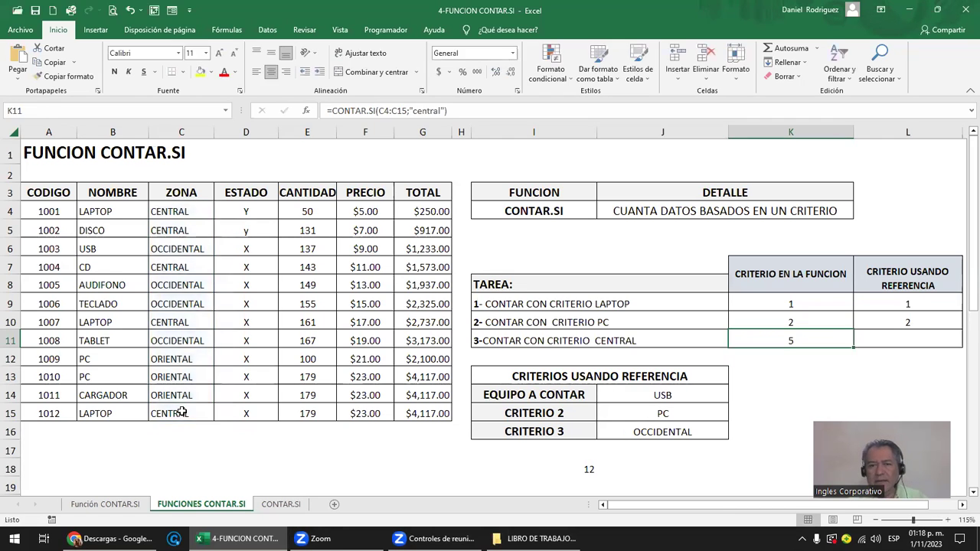
# - Relabel I16 as 'zona a contar' and change the J16 criterion from OCCIDENTAL to 'central'
pyautogui.click(557, 432)
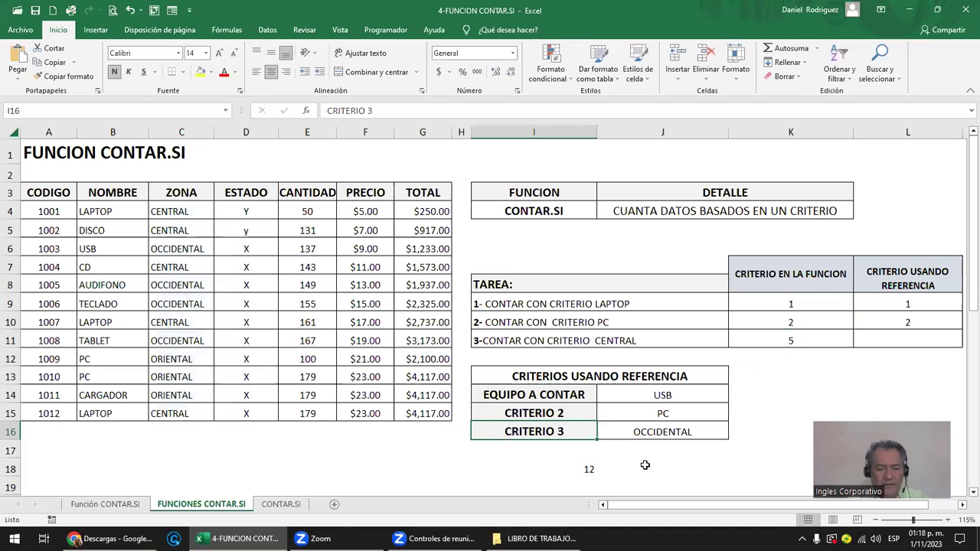
pyautogui.write('zona a contar')
pyautogui.press('Return')
pyautogui.press('Up')
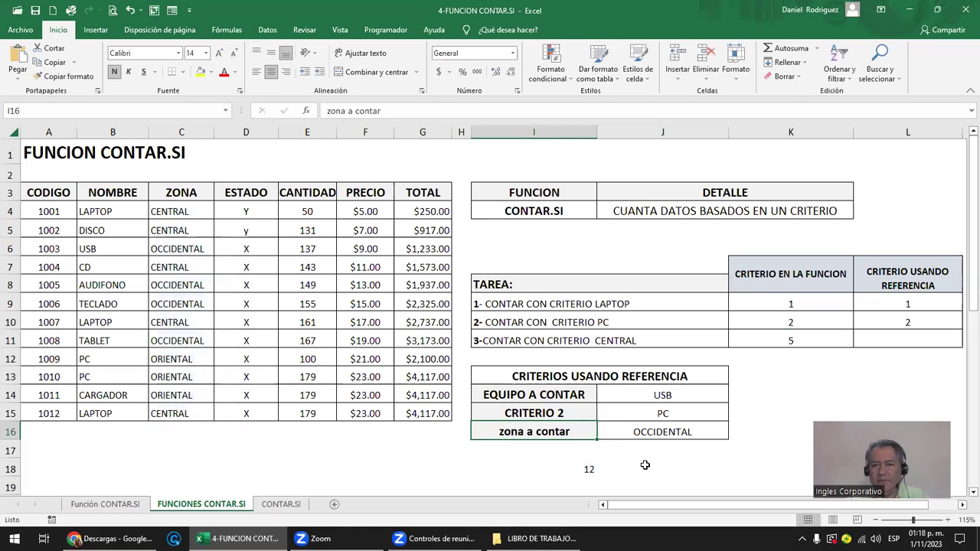
pyautogui.press('Right')
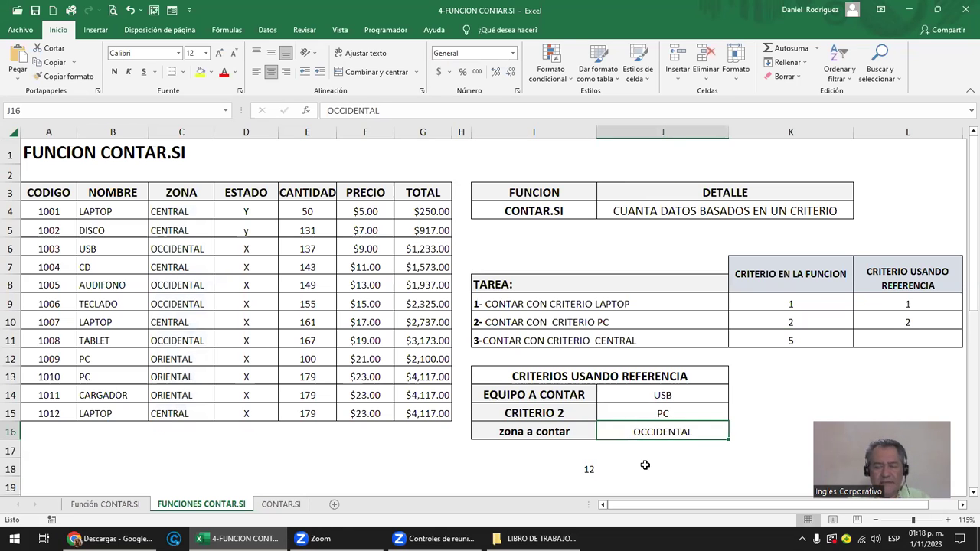
pyautogui.write('central')
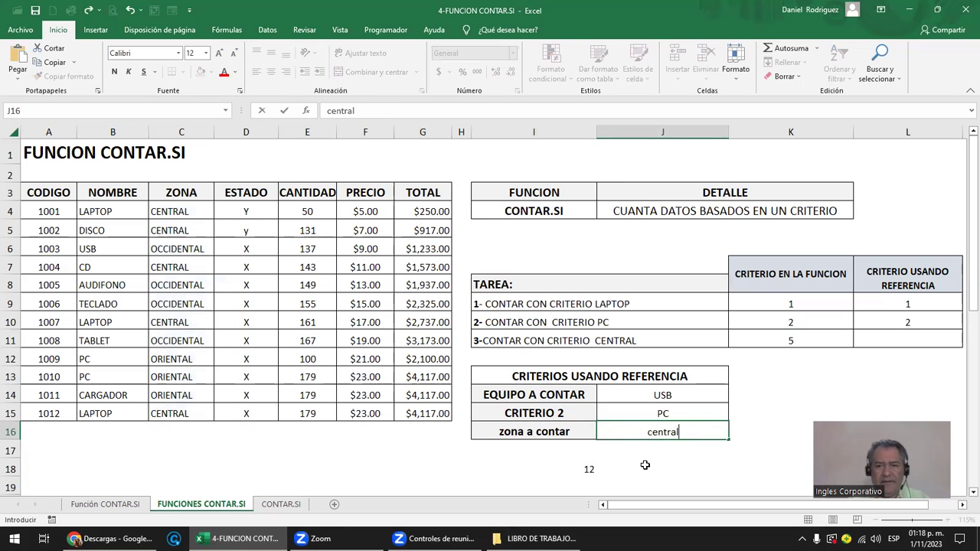
pyautogui.press('Return')
pyautogui.press('Up')
pyautogui.press('Up')
pyautogui.press('Up')
pyautogui.press('Up')
pyautogui.press('Up')
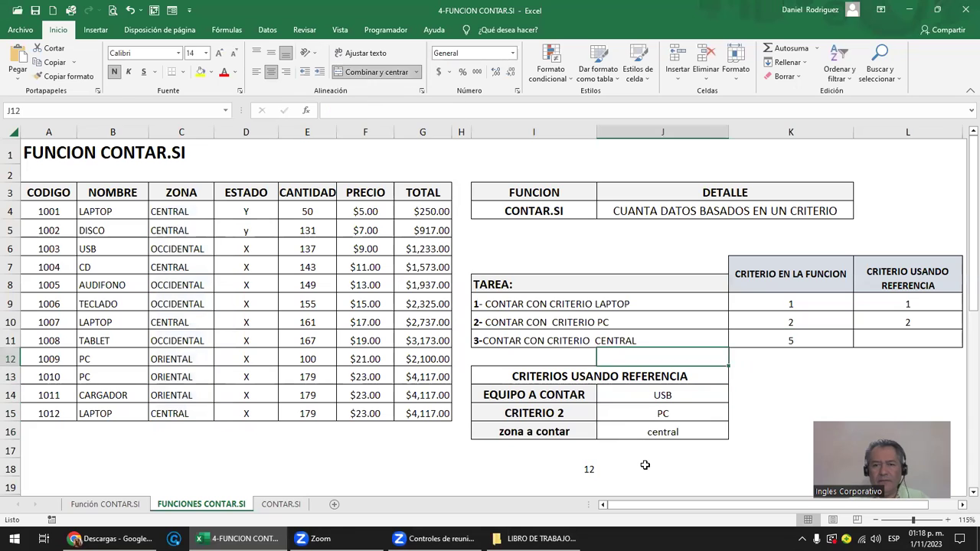
pyautogui.press('Right')
pyautogui.press('Right')
pyautogui.press('Up')
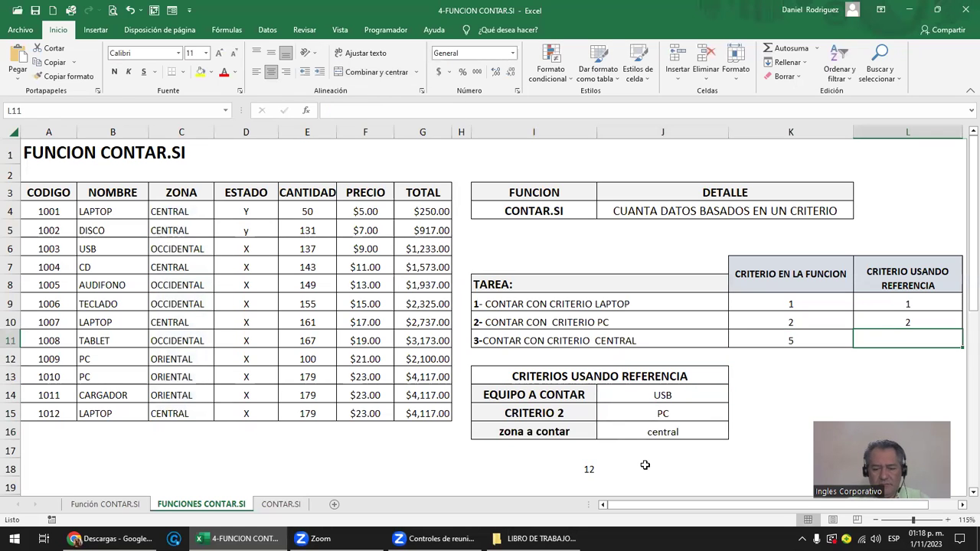
# - Enter =CONTAR.SI(C4:C15;J16) in L11 to count the CENTRAL zone entries, giving 5
pyautogui.write('=contar.si')
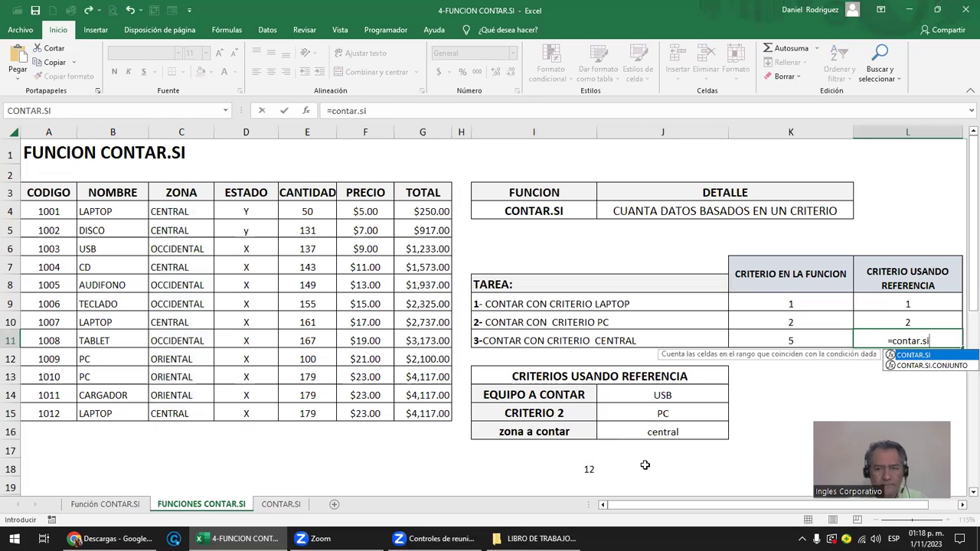
pyautogui.press('Tab')
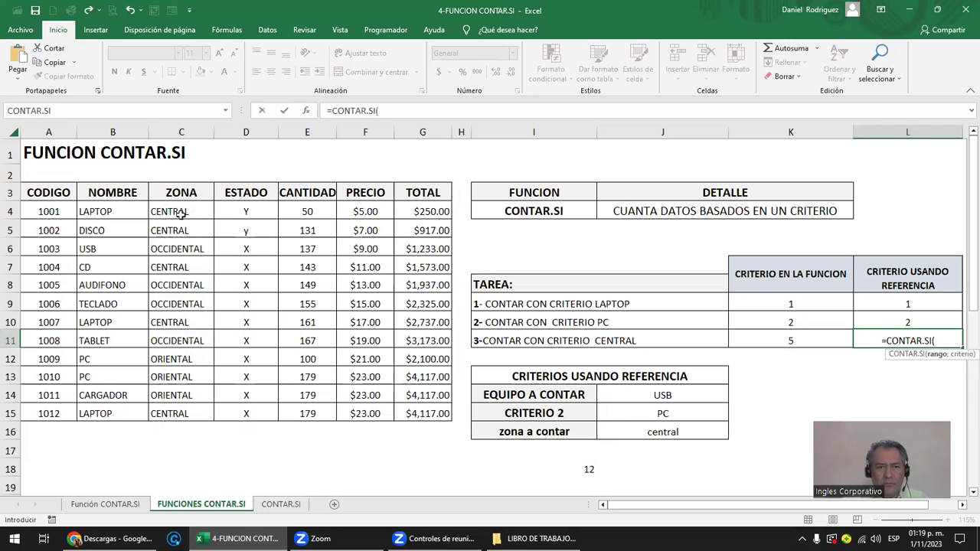
pyautogui.moveTo(183, 212); pyautogui.dragTo(169, 404)
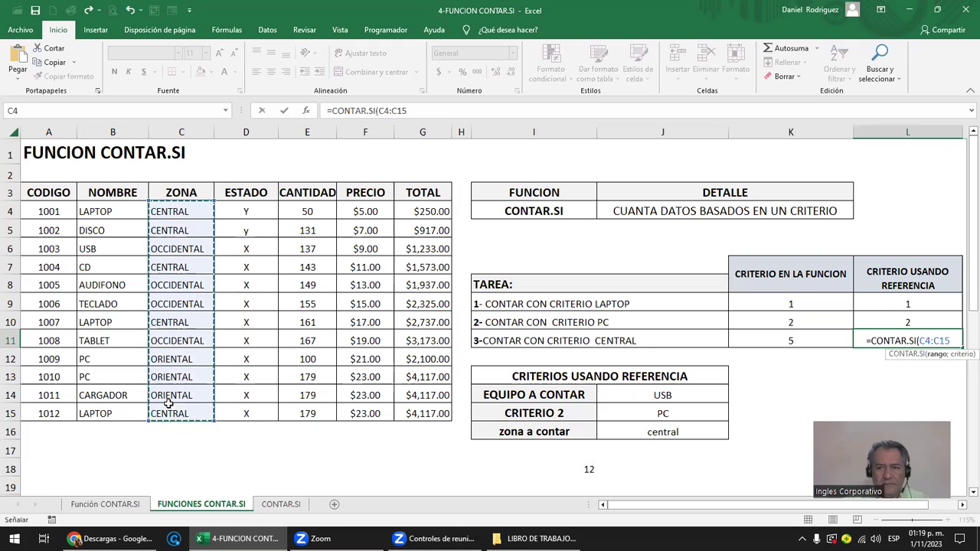
pyautogui.write(';')
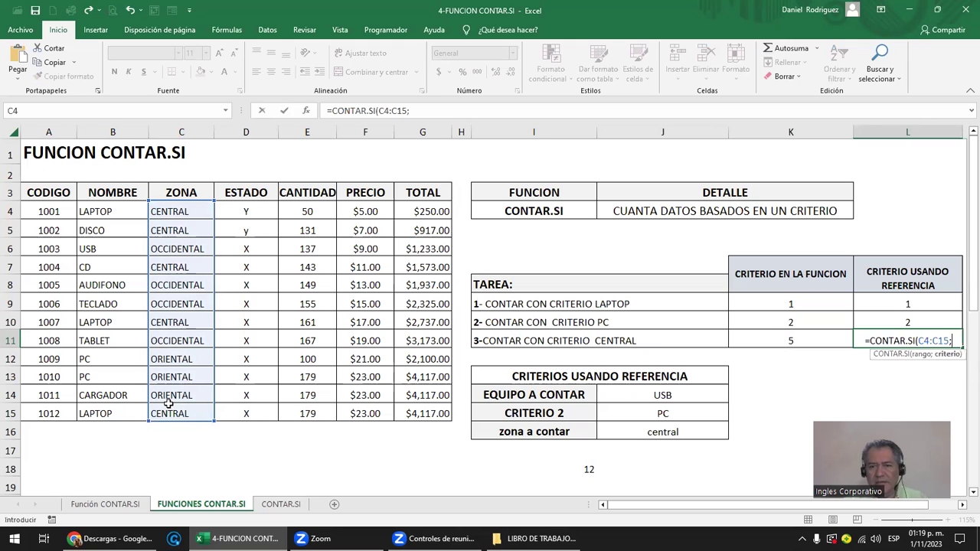
pyautogui.click(680, 432)
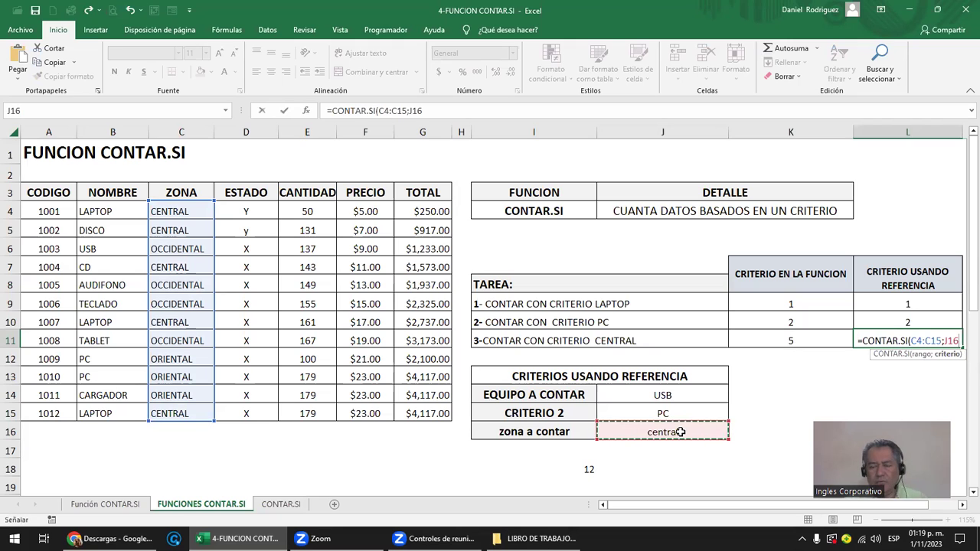
pyautogui.write(')')
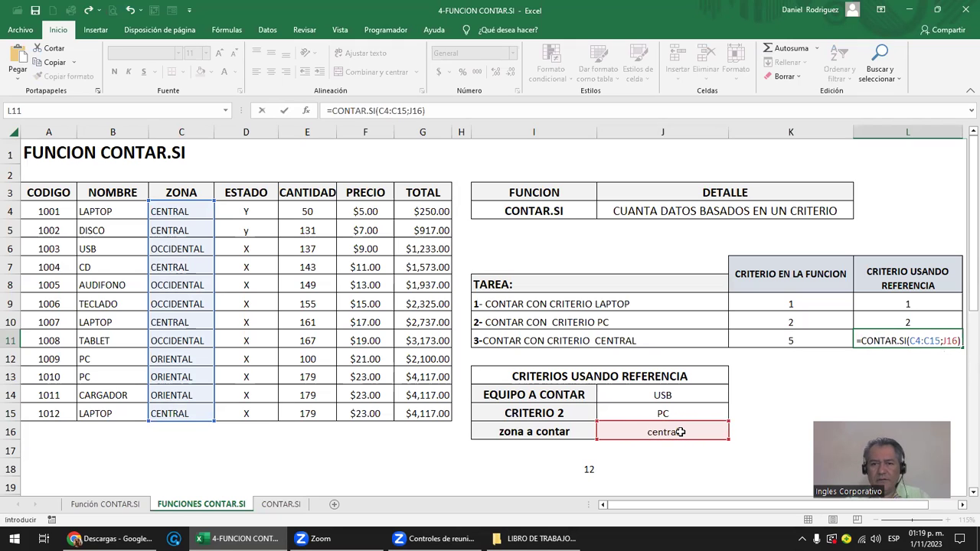
pyautogui.press('Return')
pyautogui.press('Up')
pyautogui.press('Left')
pyautogui.press('Right')
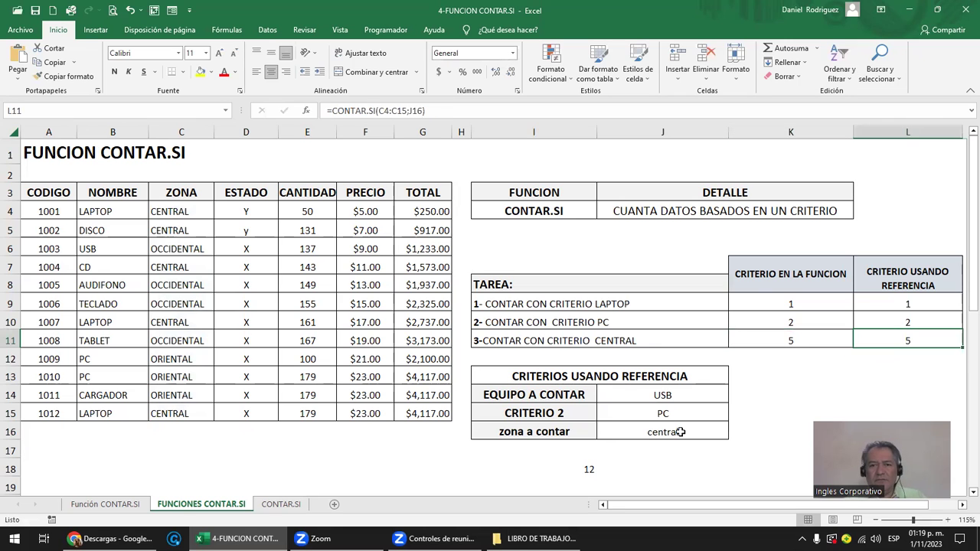
# - Inspect the hard-coded K9 and reference-based L9 USB count formulas and the J14 criterion
pyautogui.doubleClick(807, 303)
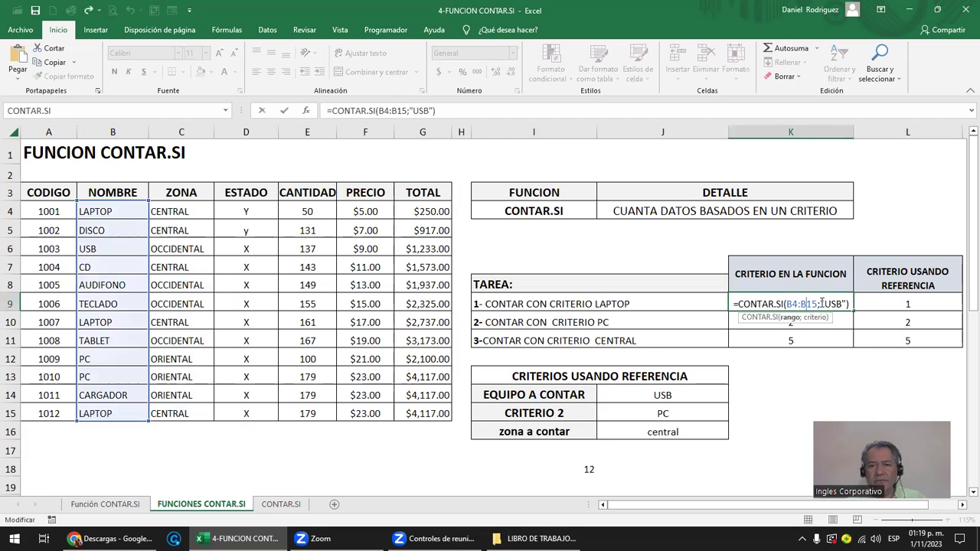
pyautogui.press('Escape')
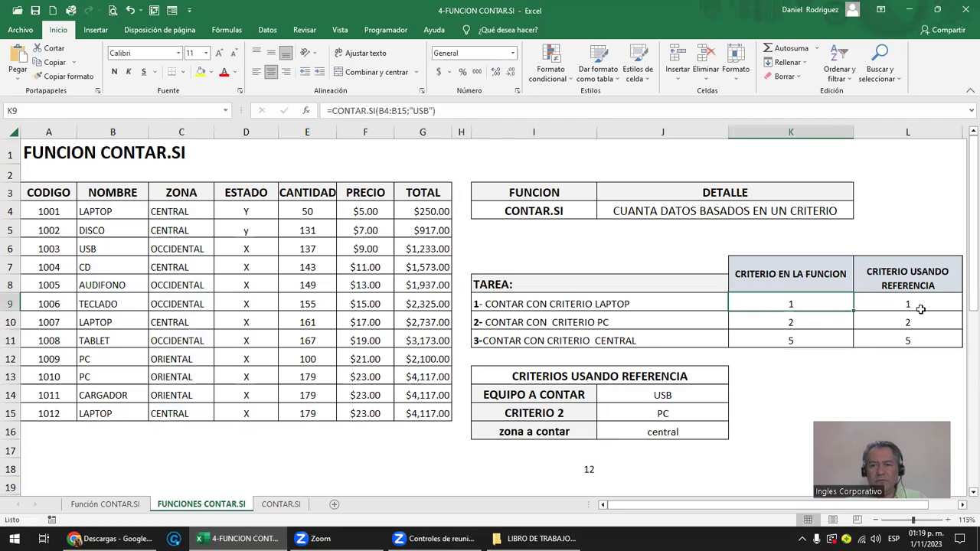
pyautogui.doubleClick(920, 307)
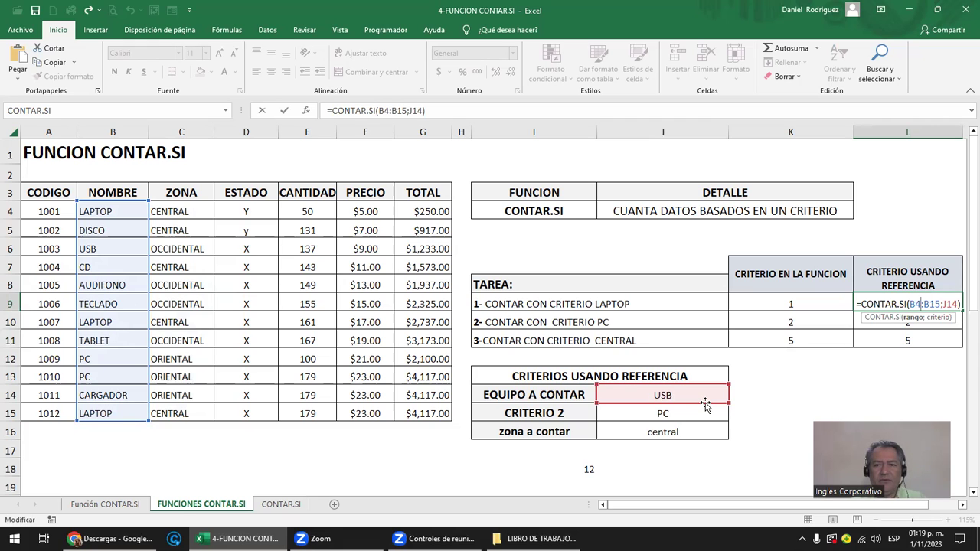
pyautogui.press('Return')
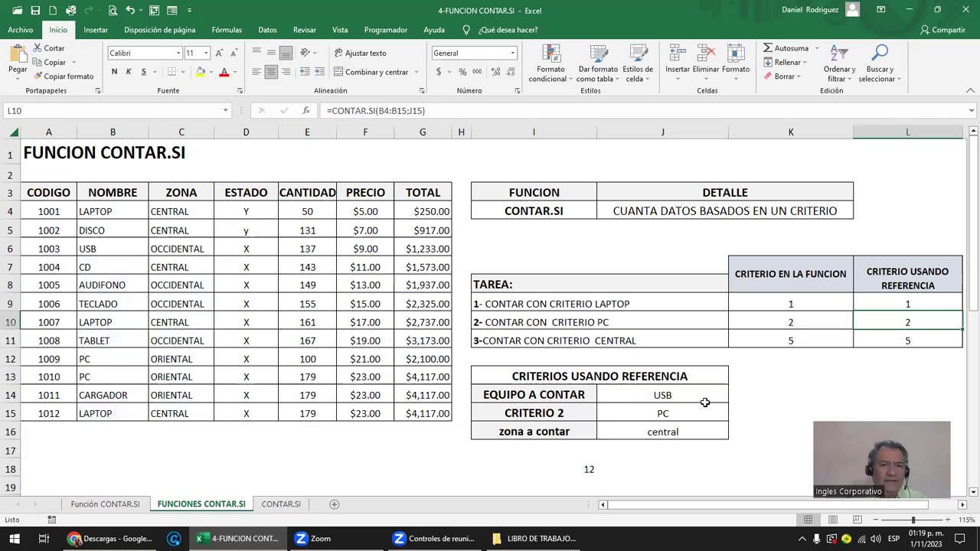
pyautogui.click(766, 302)
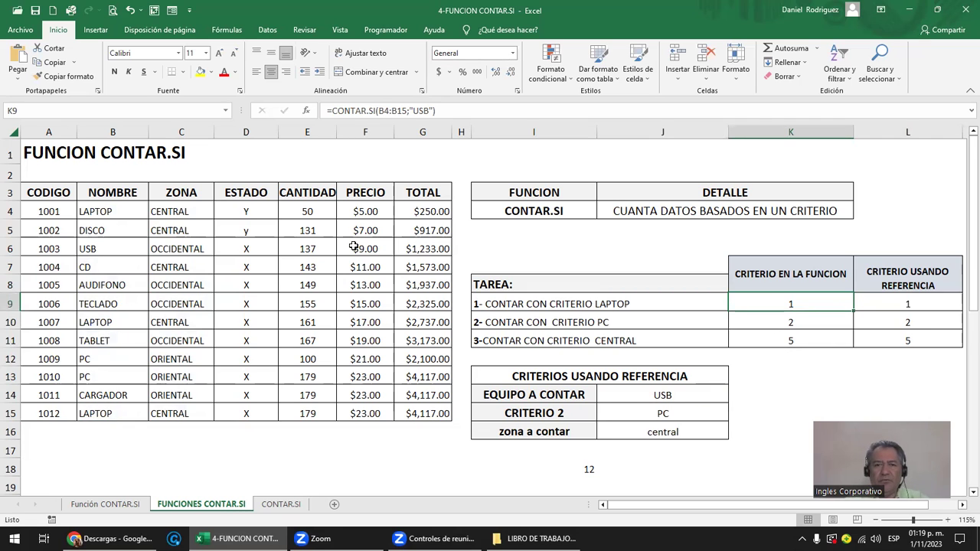
pyautogui.click(670, 396)
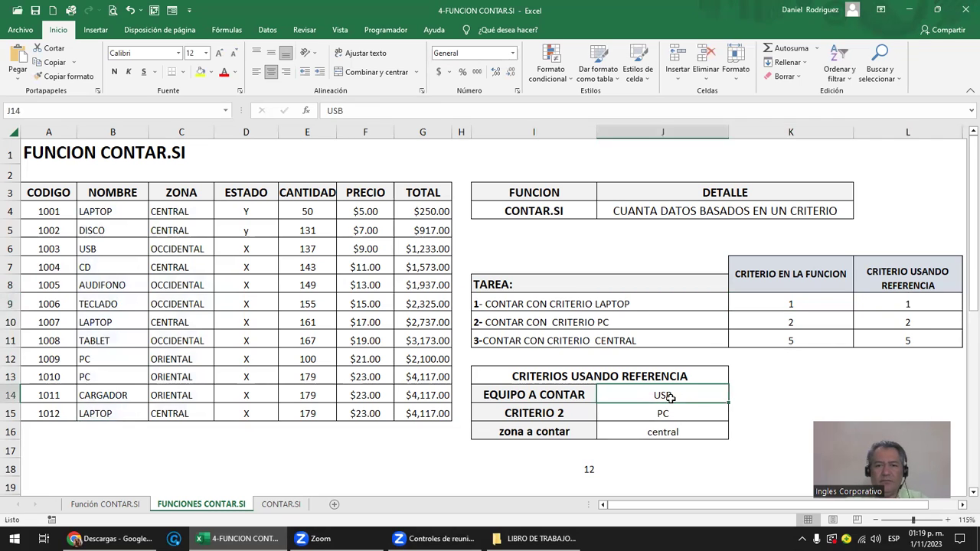
# - Compare the L10 formula referencing J15 with the CRITERIO 2 and zona a contar labels
pyautogui.click(546, 432)
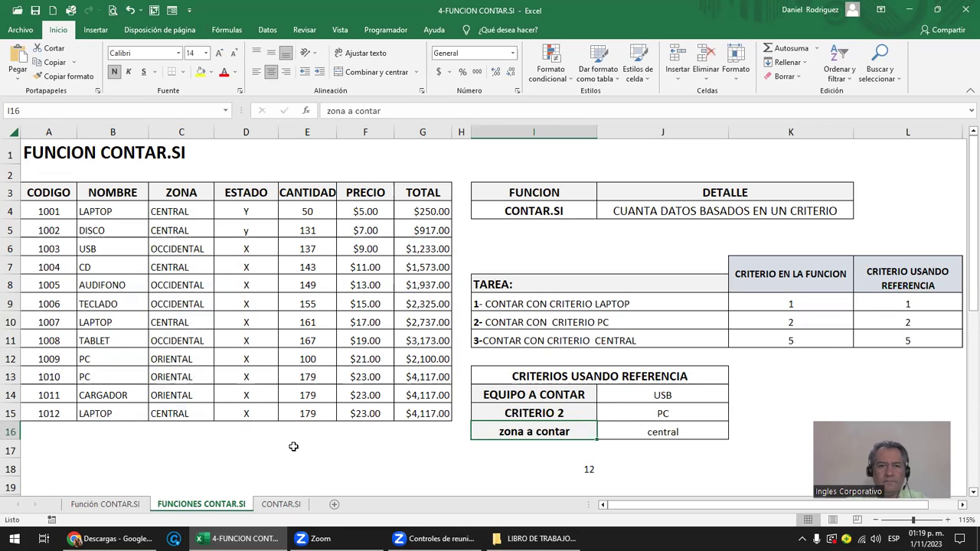
pyautogui.click(793, 304)
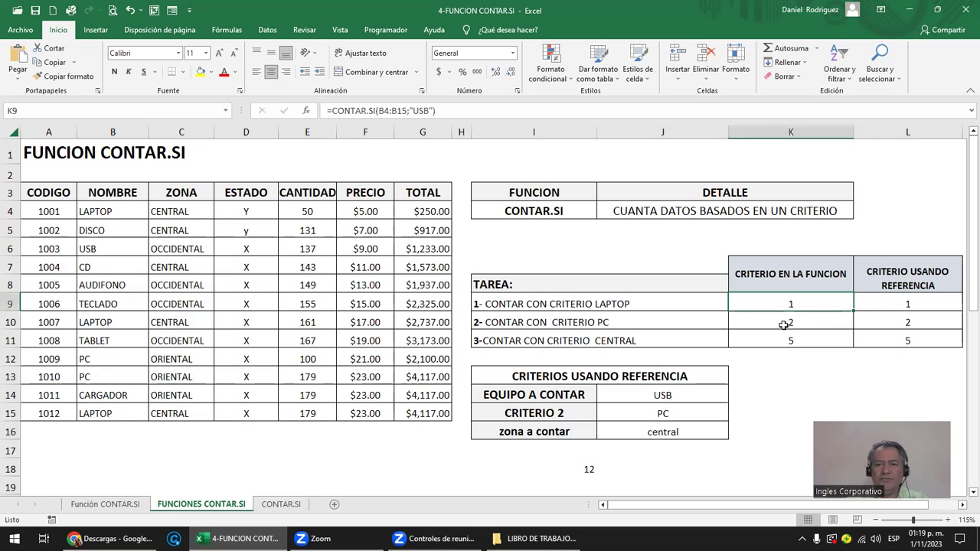
pyautogui.click(785, 321)
pyautogui.click(906, 325)
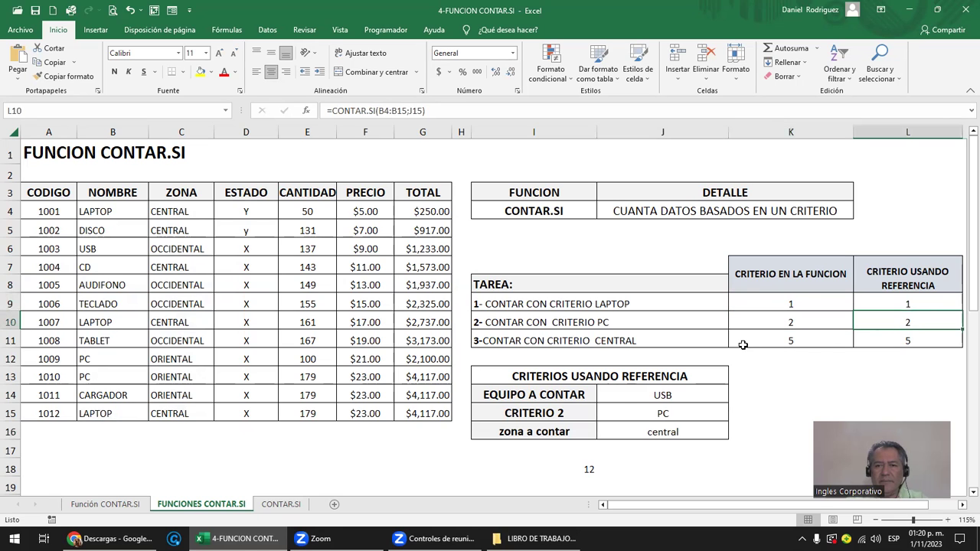
pyautogui.click(550, 416)
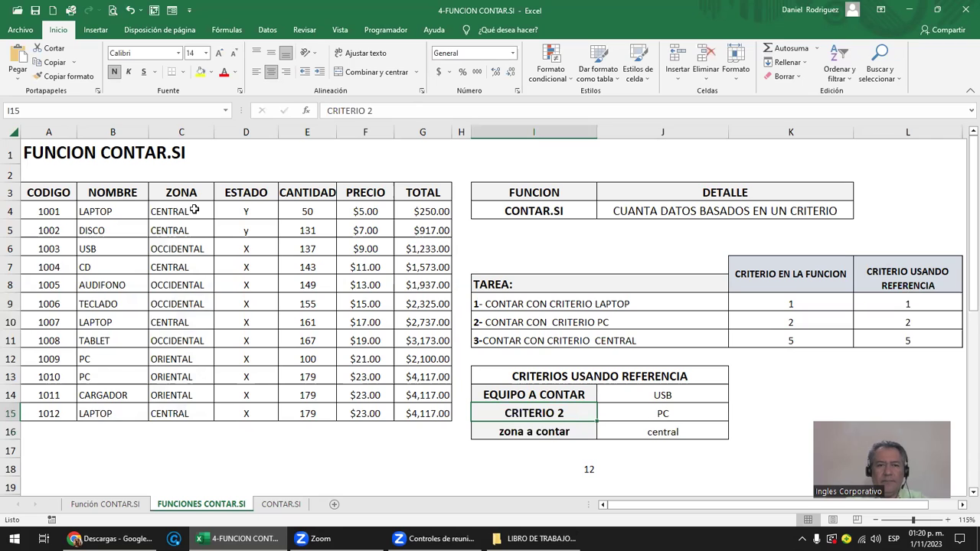
pyautogui.click(531, 434)
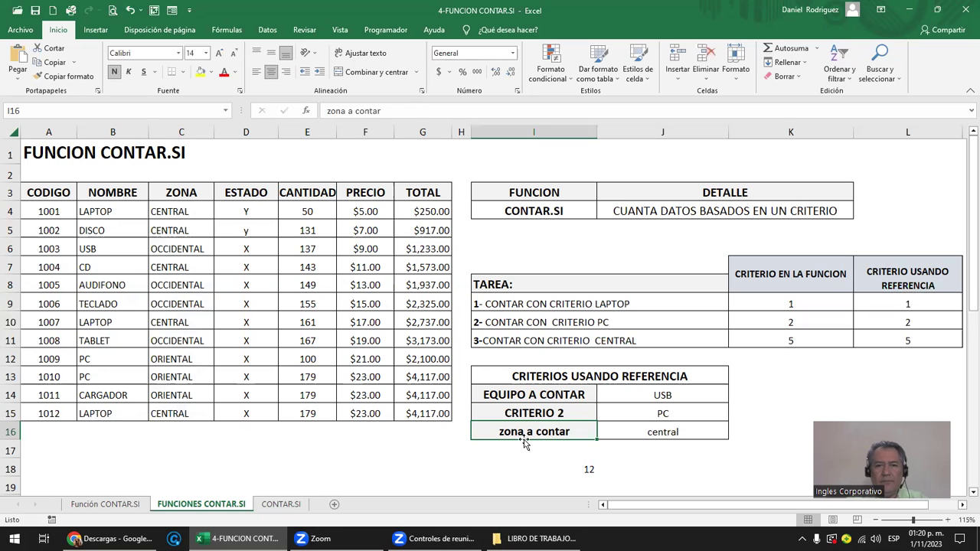
# - Switch to the CONTAR.SI sheet after reviewing the ESTADO column and the I18 count formula
pyautogui.click(255, 133)
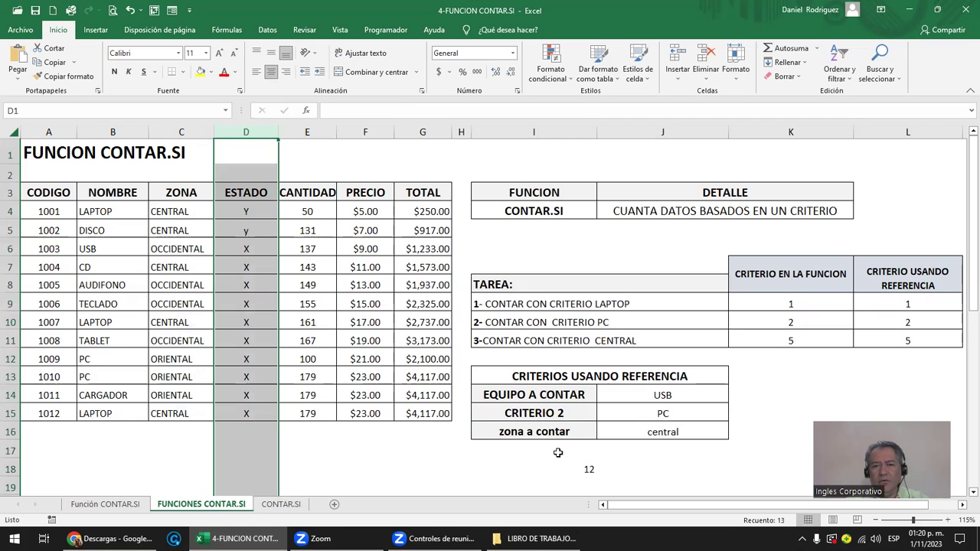
pyautogui.click(588, 467)
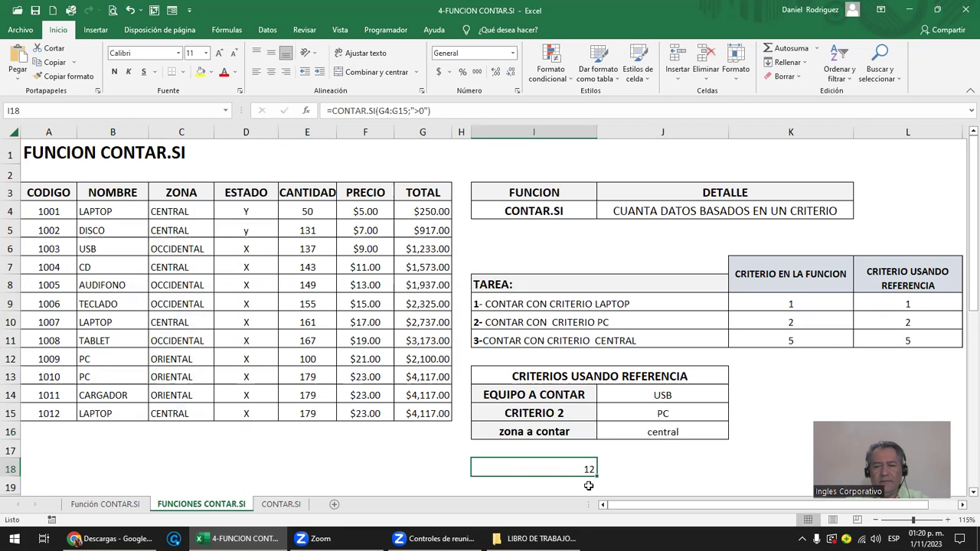
pyautogui.click(285, 506)
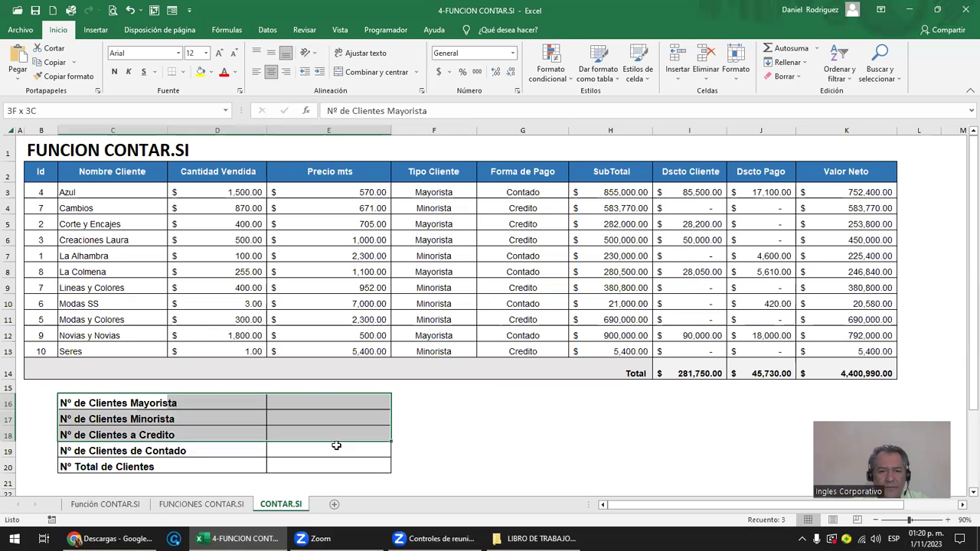
# - Enlarge the customer-count summary labels in C16:D20 to font size 16
pyautogui.moveTo(210, 401); pyautogui.dragTo(339, 464)
pyautogui.click(79, 403)
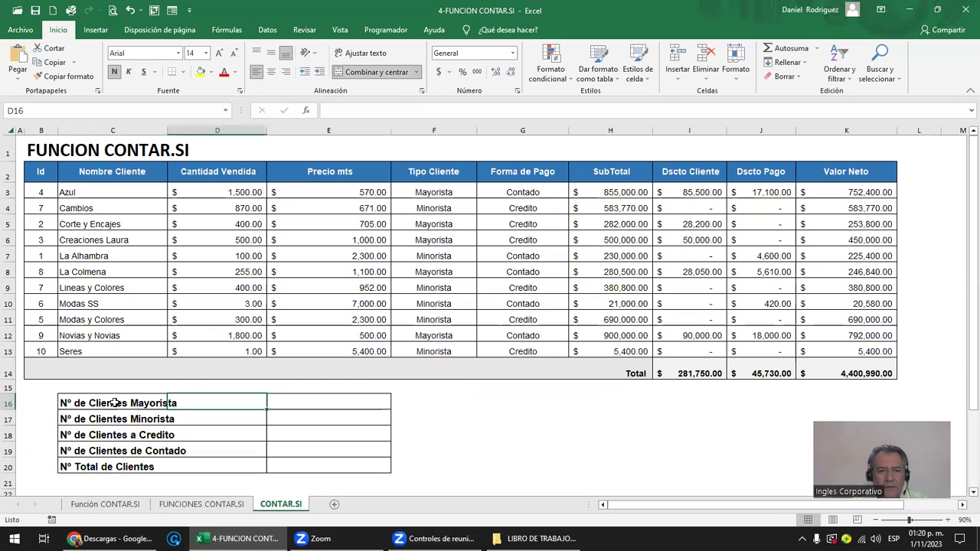
pyautogui.press('Left')
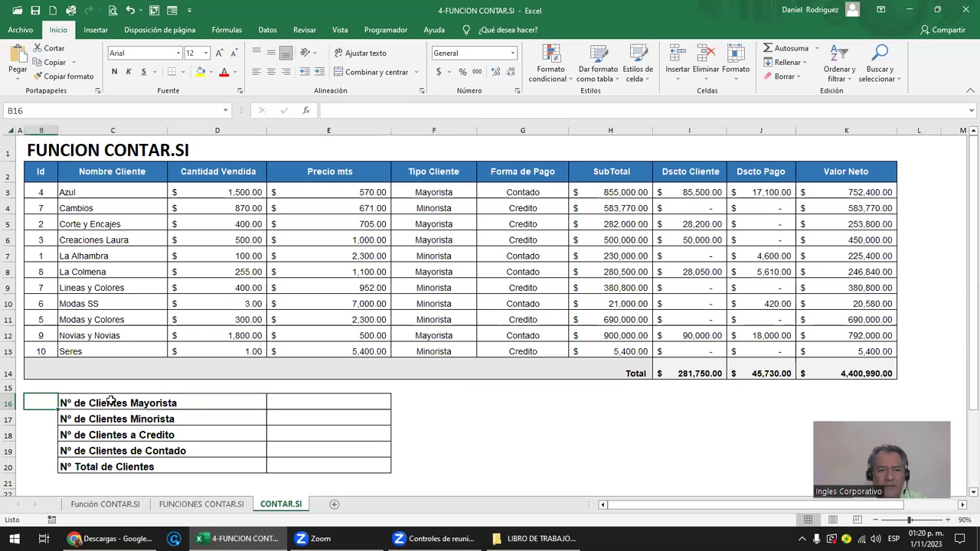
pyautogui.moveTo(94, 403); pyautogui.dragTo(190, 462)
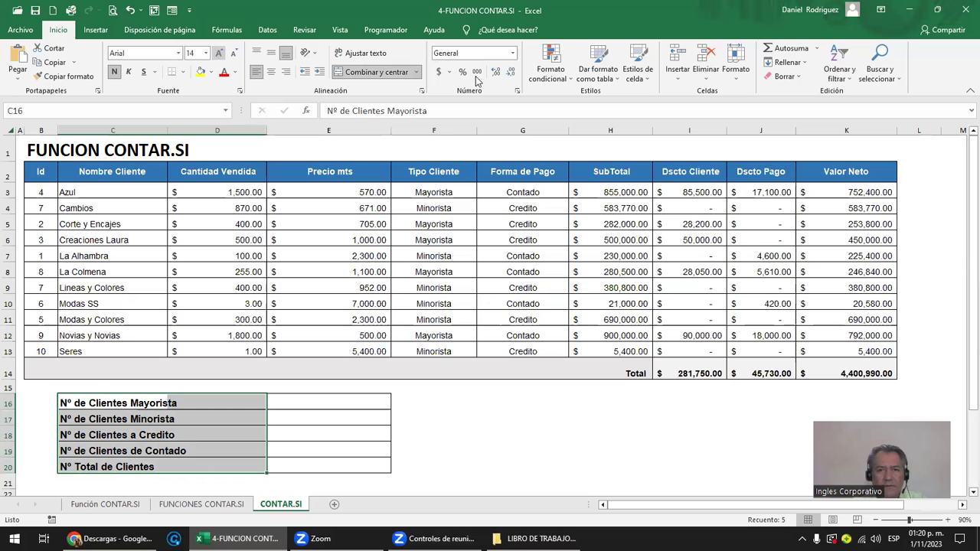
pyautogui.hotkey('ctrl', 'shift', '>')
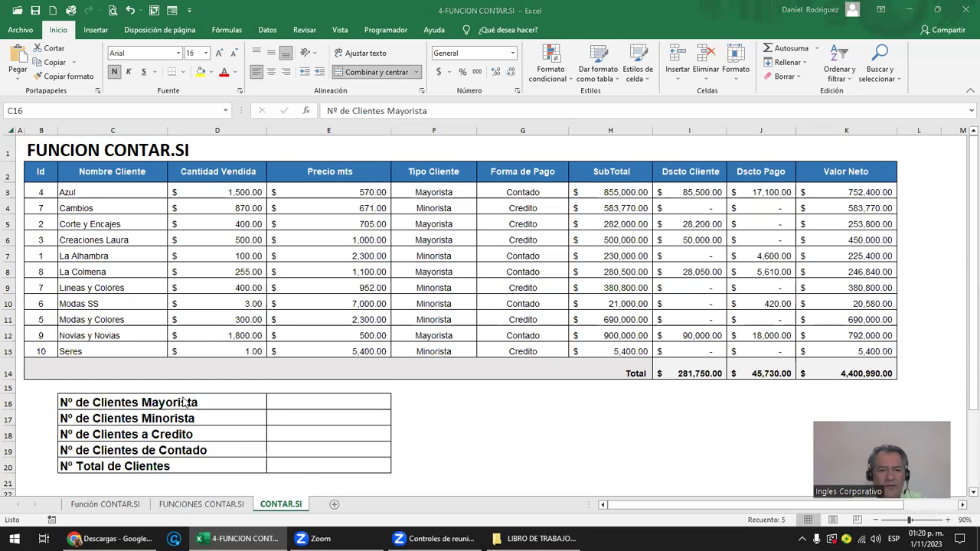
pyautogui.click(220, 399)
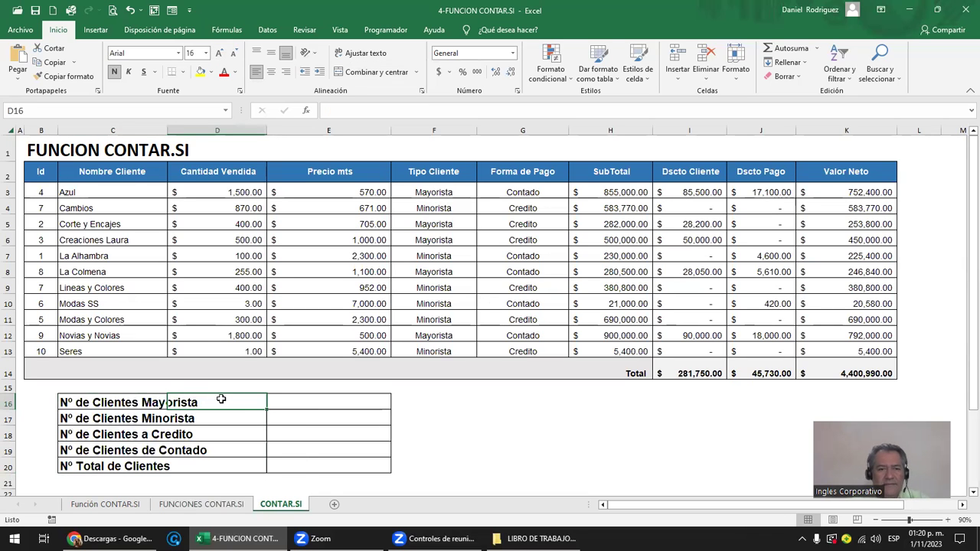
pyautogui.click(311, 404)
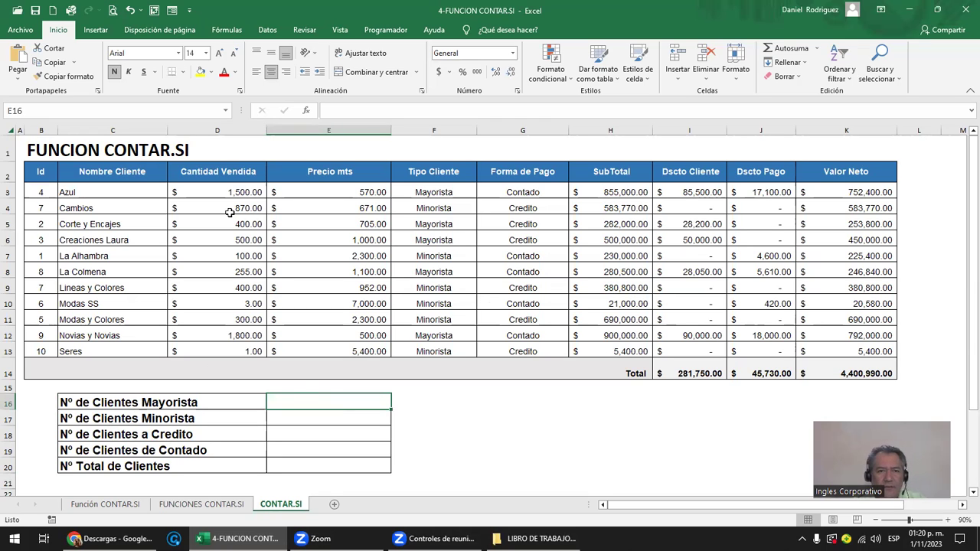
# - Review the Tipo Cliente values (Mayorista, Minorista) and select the wholesale count cell E16
pyautogui.click(189, 173)
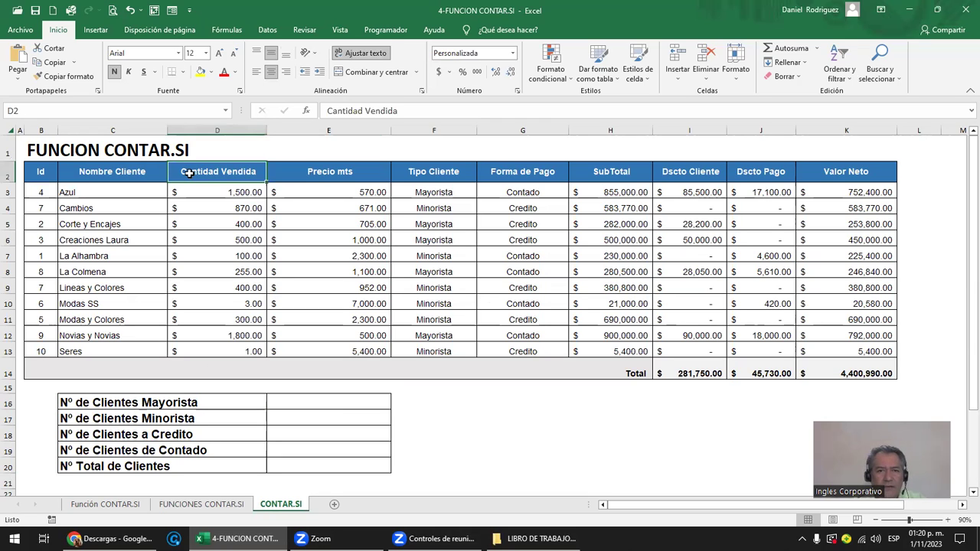
pyautogui.click(451, 173)
pyautogui.click(454, 128)
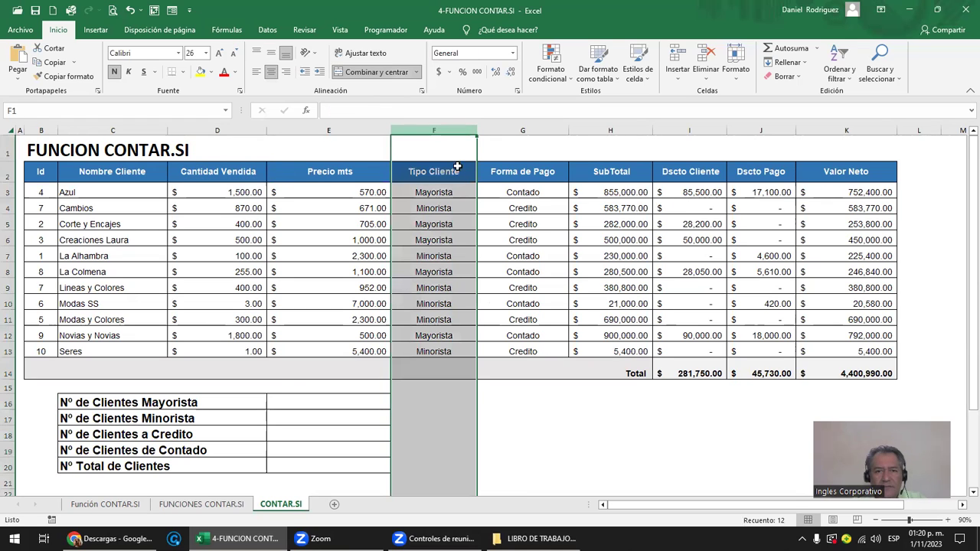
pyautogui.click(447, 193)
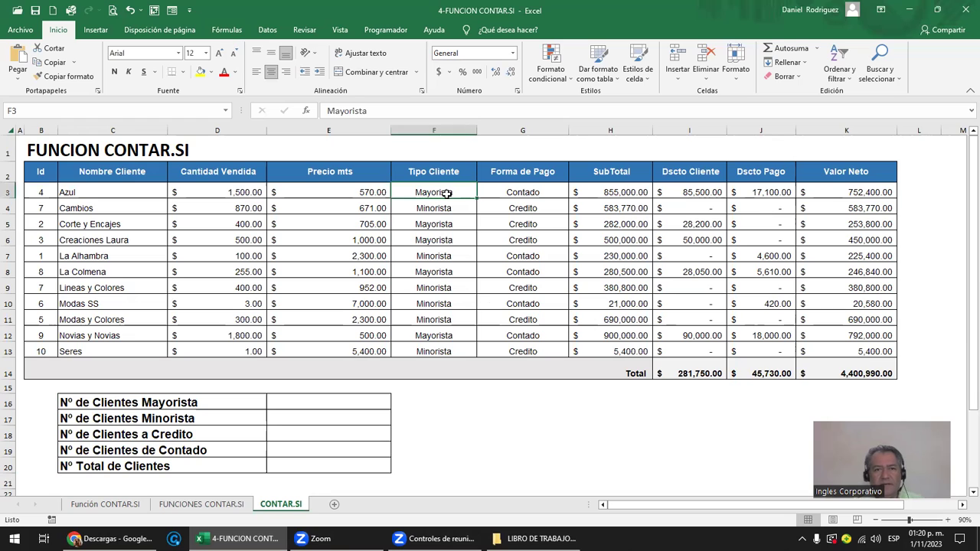
pyautogui.click(440, 204)
pyautogui.press('Down')
pyautogui.press('Down')
pyautogui.press('Down')
pyautogui.press('Down')
pyautogui.press('Down')
pyautogui.press('Down')
pyautogui.press('Down')
pyautogui.press('Down')
pyautogui.press('Up')
pyautogui.press('Up')
pyautogui.press('Up')
pyautogui.press('Up')
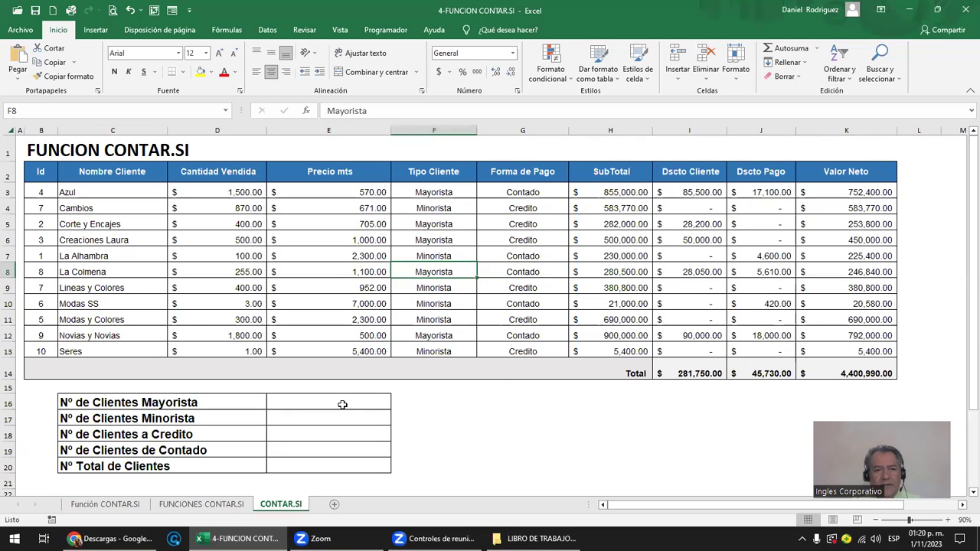
pyautogui.click(341, 404)
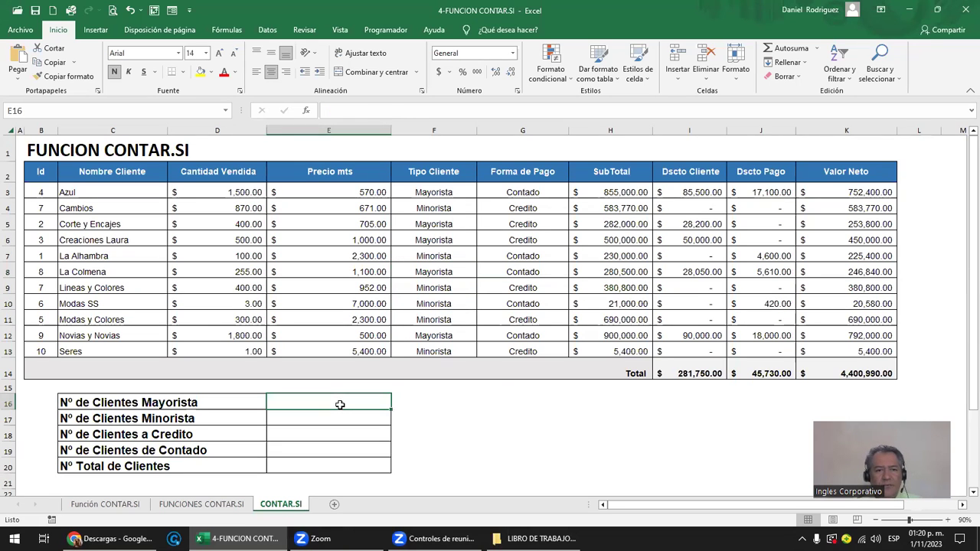
pyautogui.press('Left')
pyautogui.press('Right')
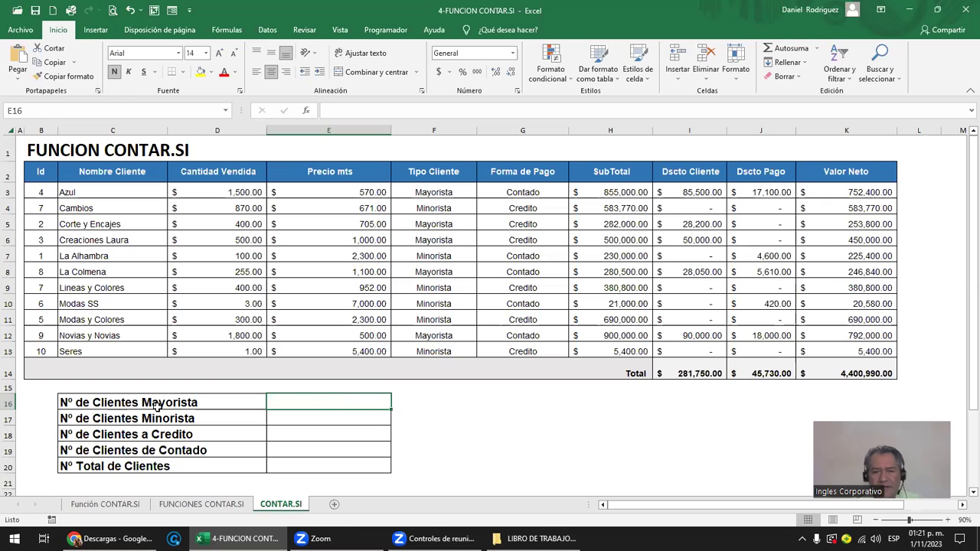
# - Enter =CONTAR.SI(F3:F13;"mayorista") in E16, counting 5 wholesale customers
pyautogui.write('=con')
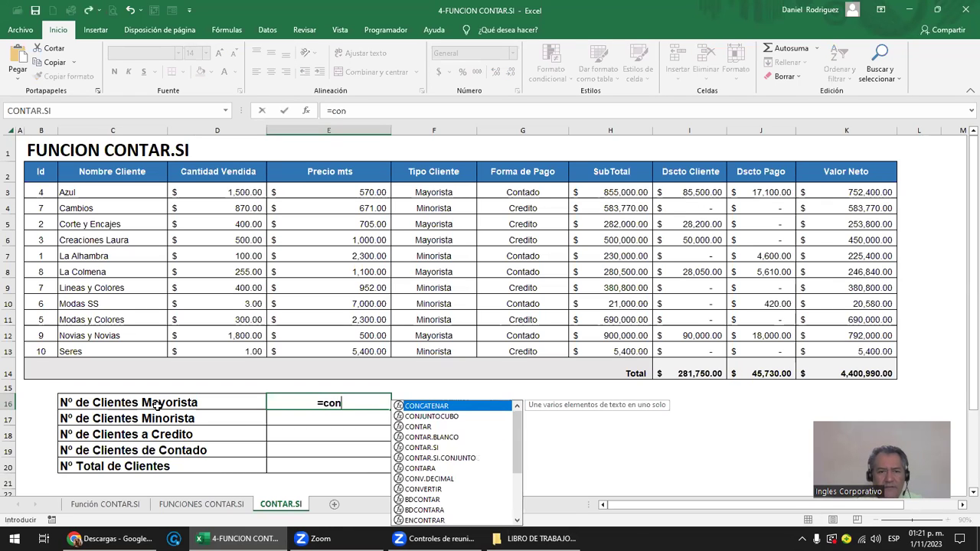
pyautogui.press('Down')
pyautogui.press('Down')
pyautogui.press('Down')
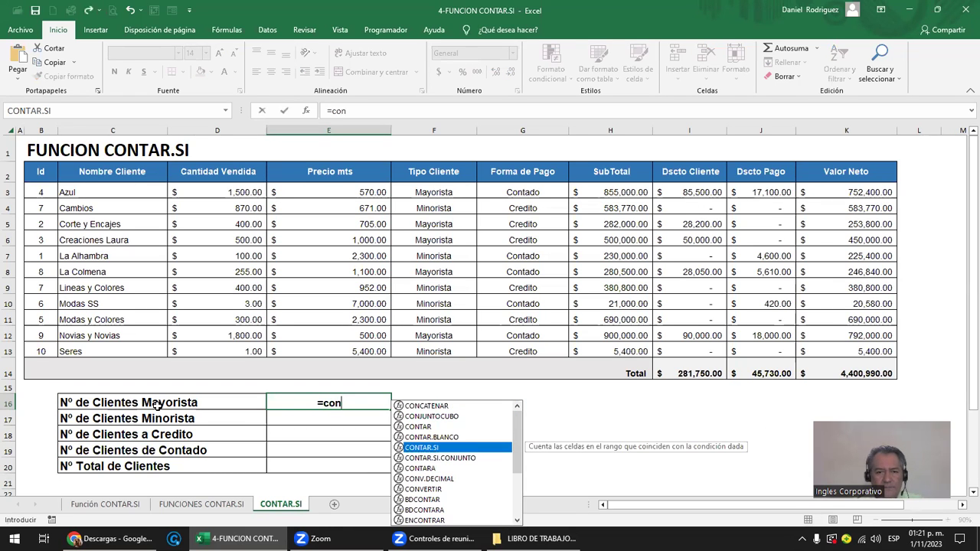
pyautogui.press('Tab')
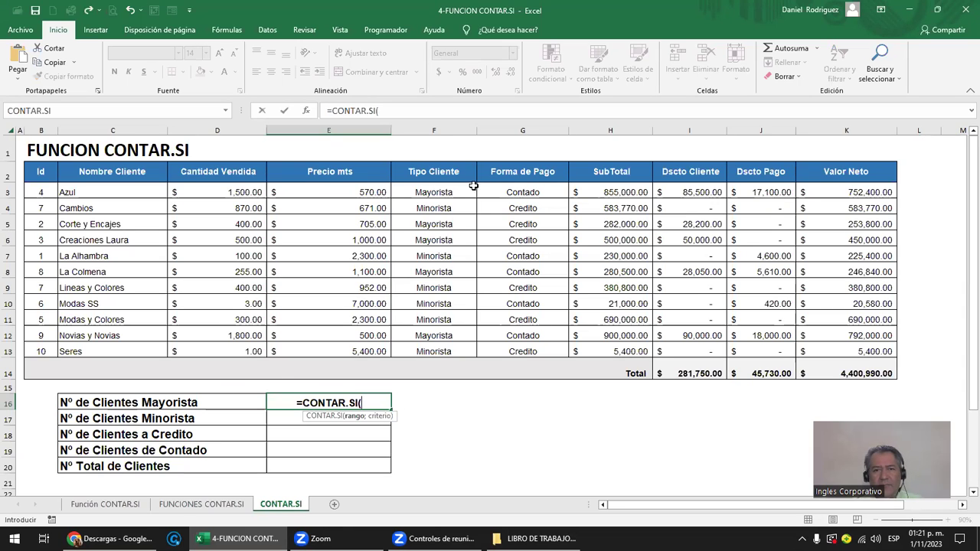
pyautogui.moveTo(436, 192); pyautogui.dragTo(440, 344)
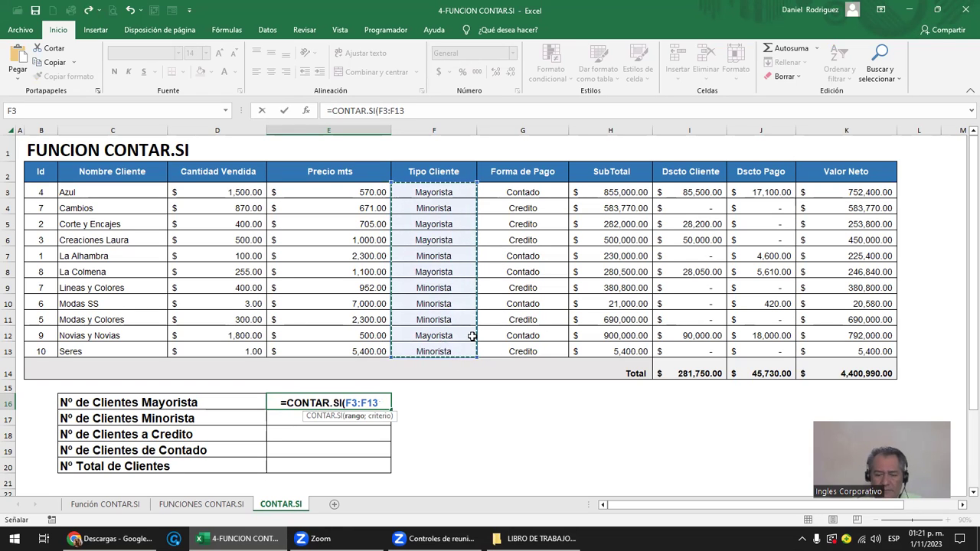
pyautogui.write(';')
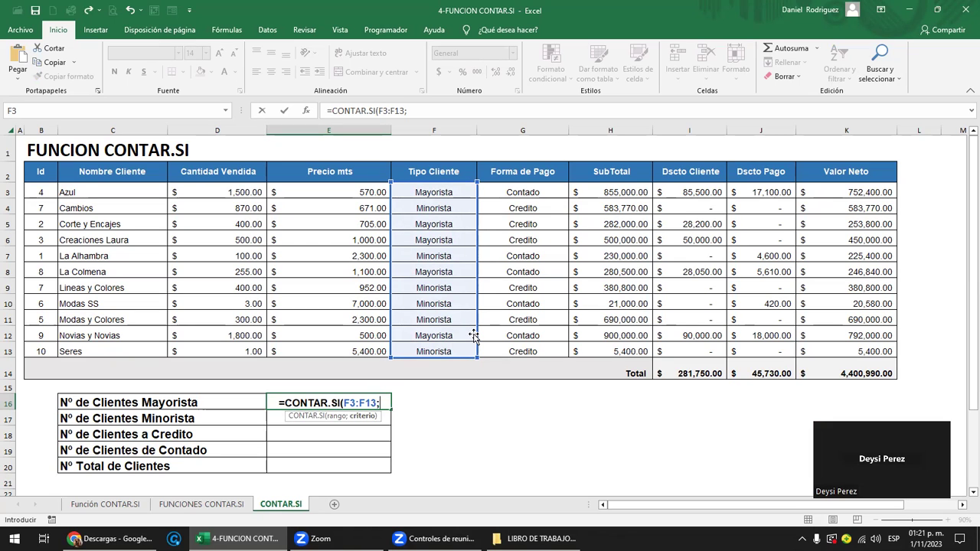
pyautogui.write('"mayoist')
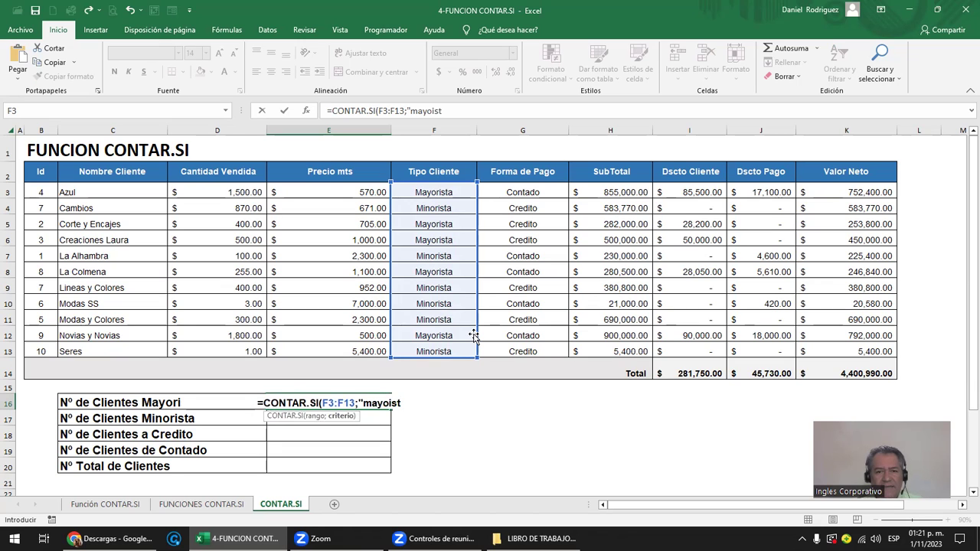
pyautogui.write('a')
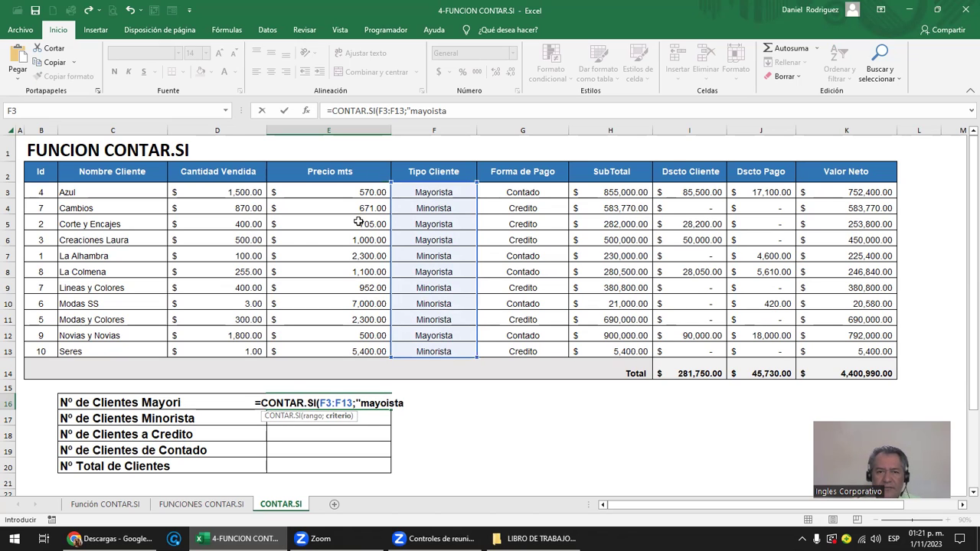
pyautogui.press('BackSpace')
pyautogui.press('BackSpace')
pyautogui.press('BackSpace')
pyautogui.press('BackSpace')
pyautogui.write('rista')
pyautogui.write(')')
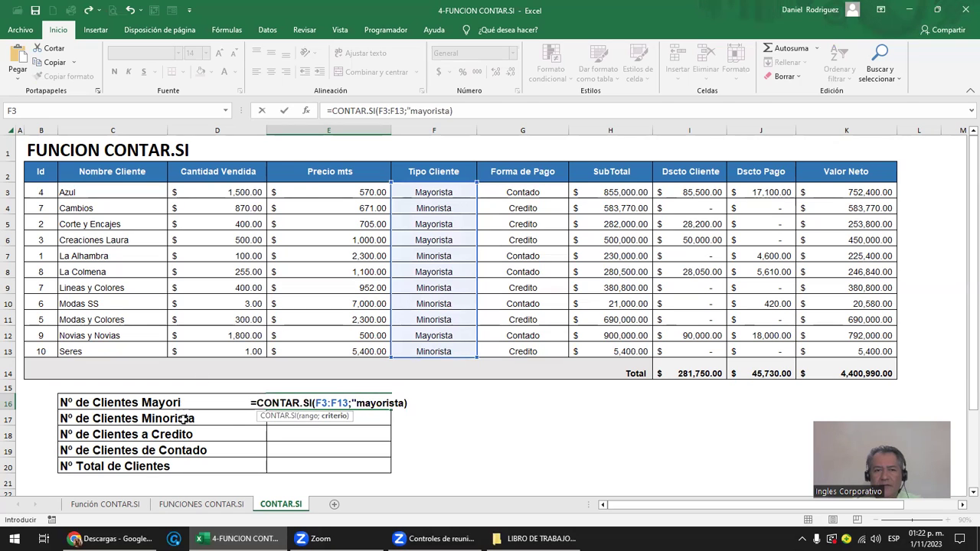
pyautogui.press('BackSpace')
pyautogui.write('")')
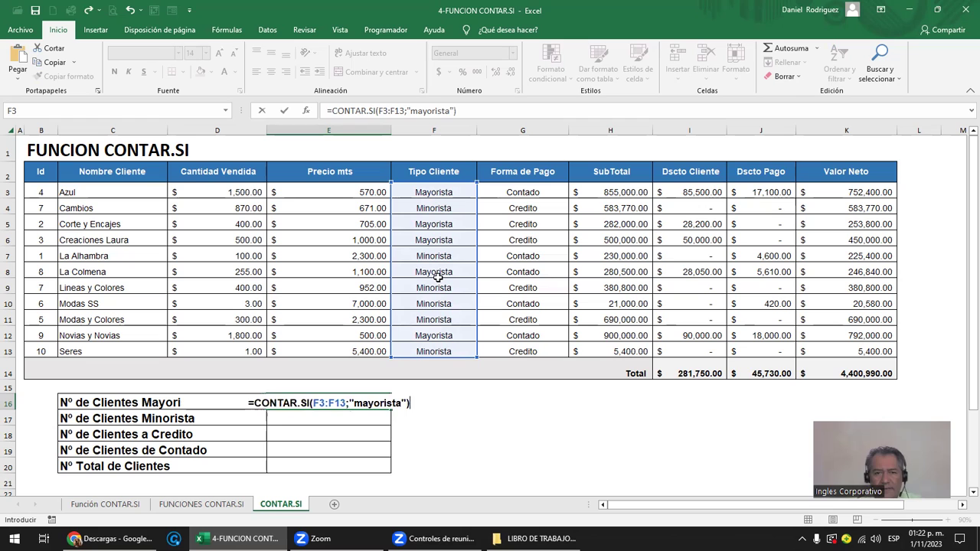
pyautogui.press('Return')
# - Pluralise the C16 label to 'Nº de Clientes Mayoristas'
pyautogui.press('Up')
pyautogui.press('Left')
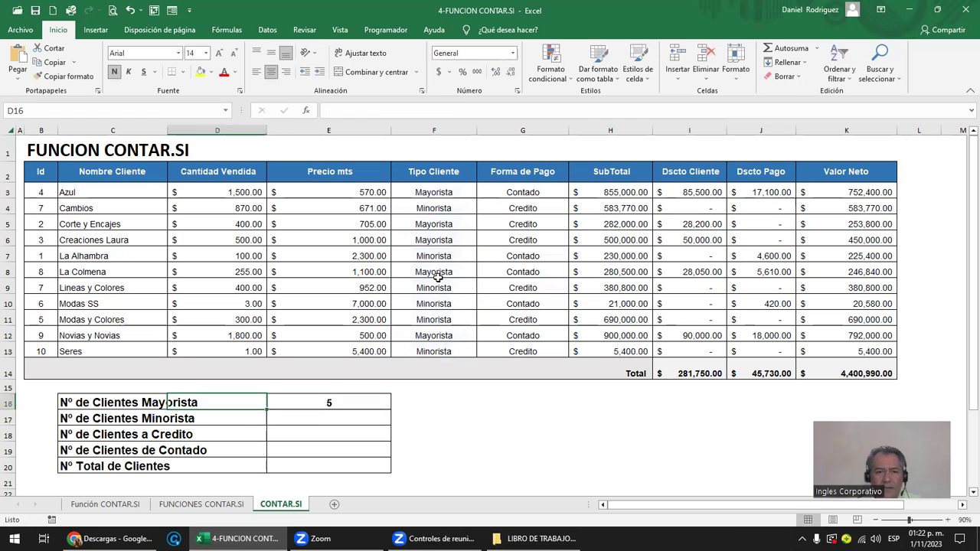
pyautogui.press('Left')
pyautogui.press('F2')
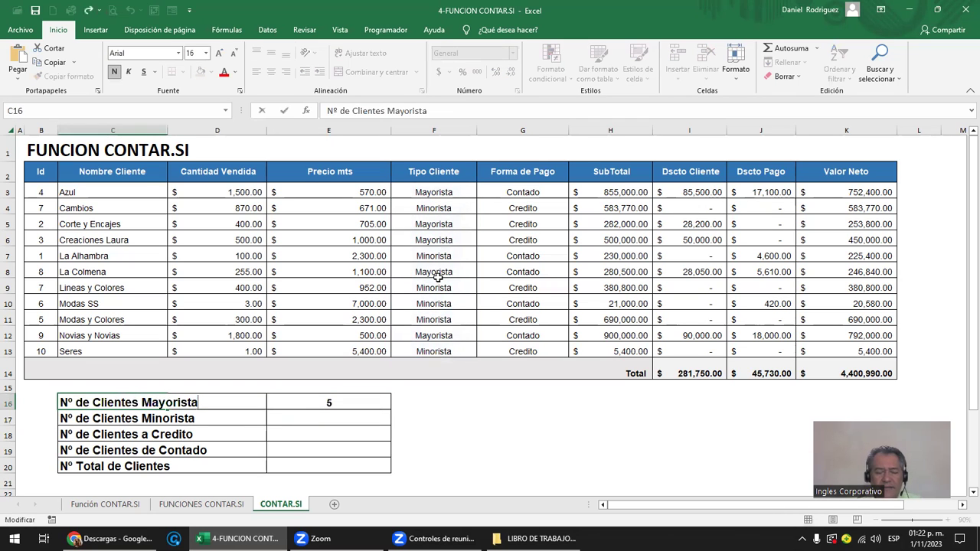
pyautogui.write('s')
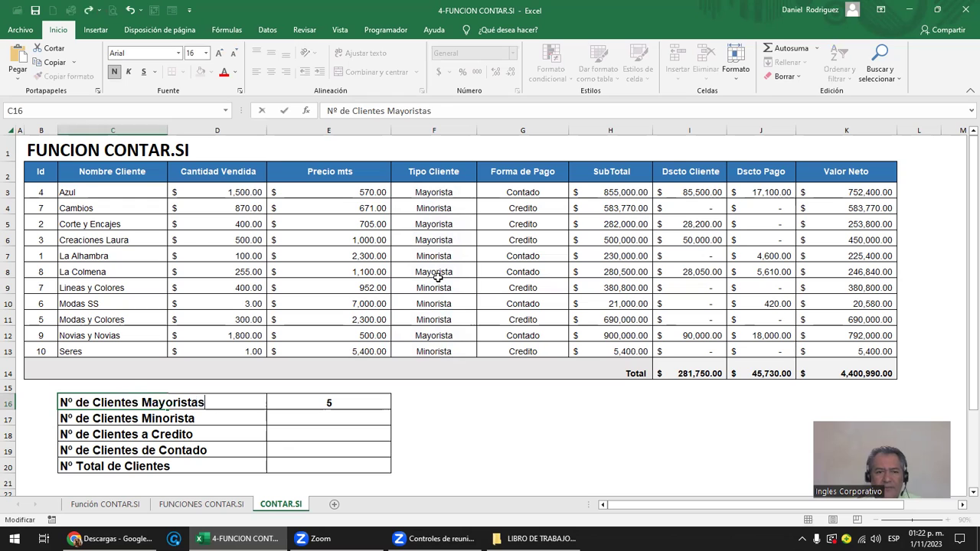
pyautogui.hotkey('ctrl', 'Return')
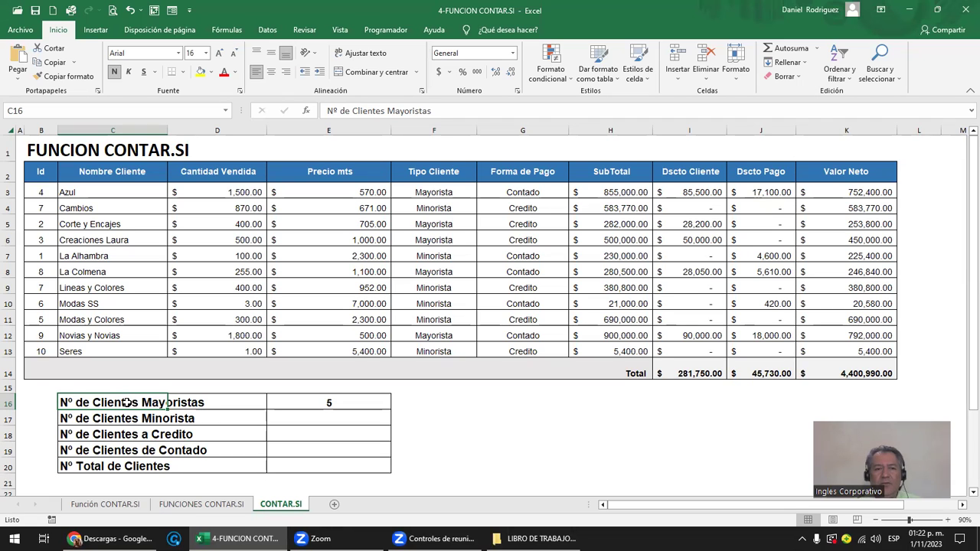
pyautogui.click(448, 193)
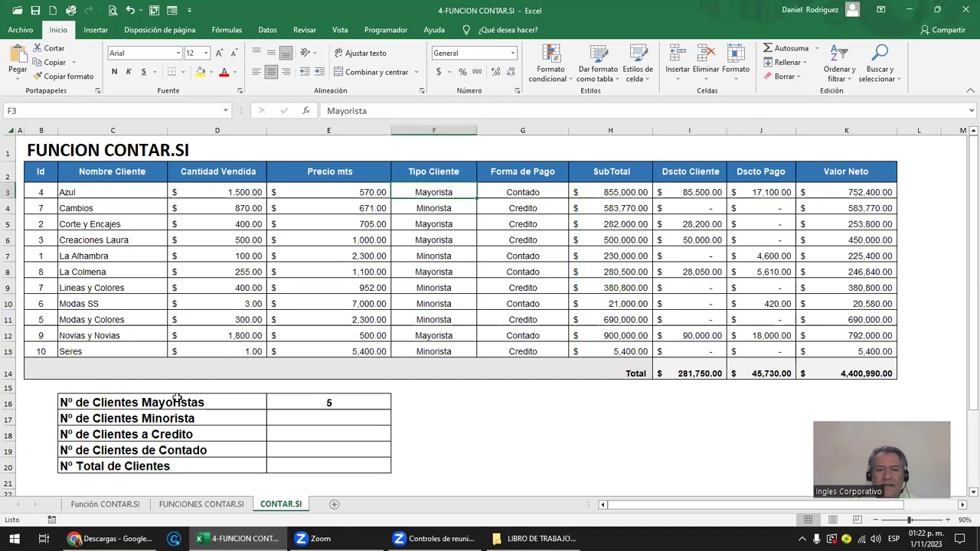
# - Delete the trailing 's' so C16 reads 'Nº de Clientes Mayorista' again
pyautogui.click(152, 422)
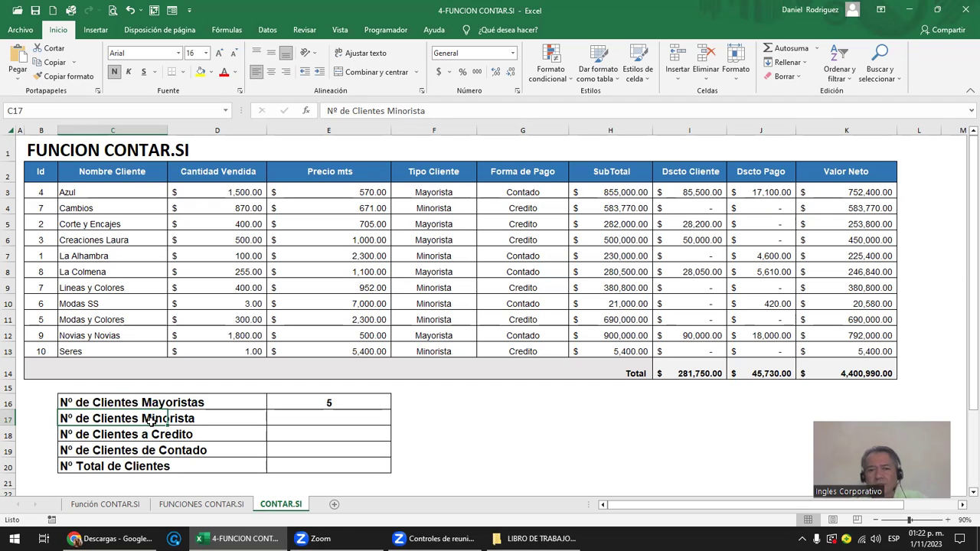
pyautogui.click(187, 408)
pyautogui.press('F2')
pyautogui.press('BackSpace')
pyautogui.press('Return')
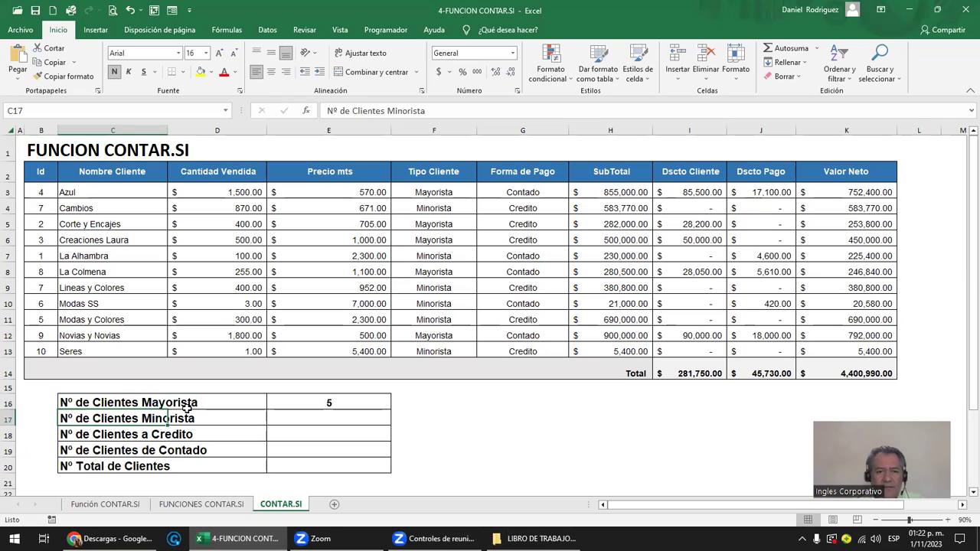
pyautogui.press('Right')
pyautogui.press('Right')
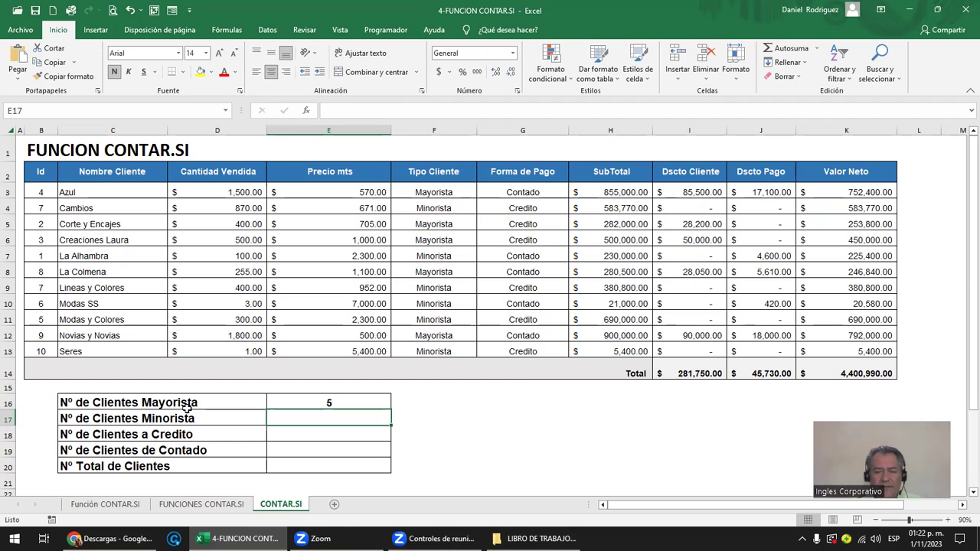
# - Enter =CONTAR.SI(F3:F13;"MINORISTA") in E17, counting 6 retail customers
pyautogui.write('=')
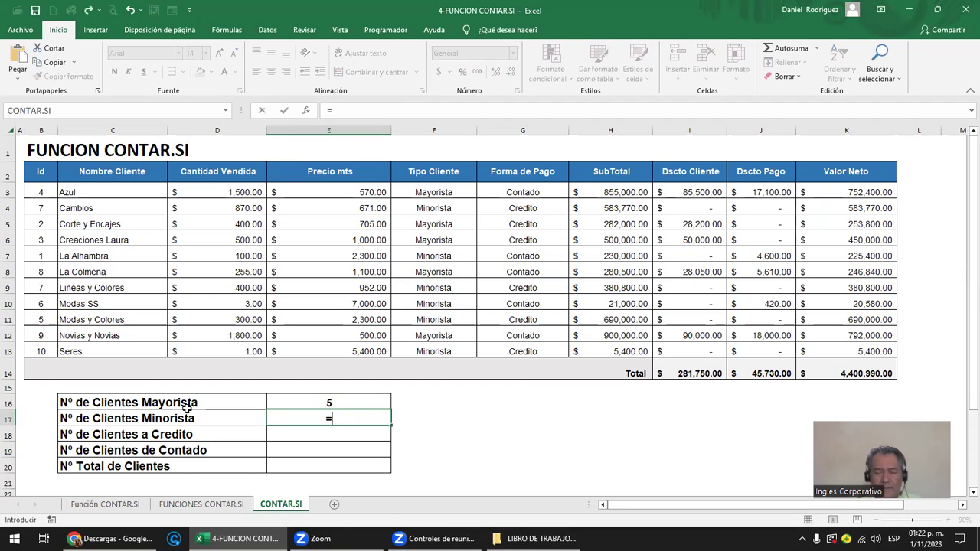
pyautogui.write('con')
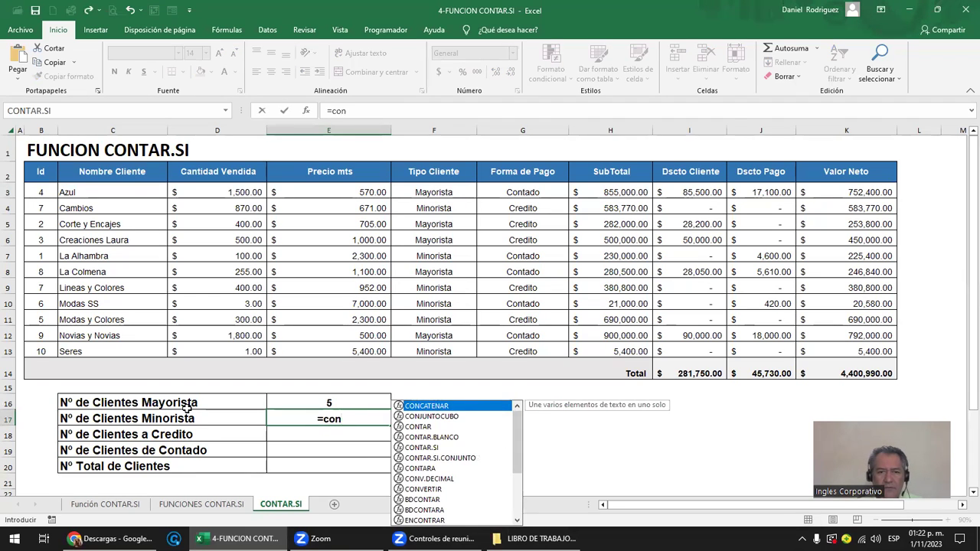
pyautogui.press('Down')
pyautogui.press('Down')
pyautogui.press('Down')
pyautogui.press('Down')
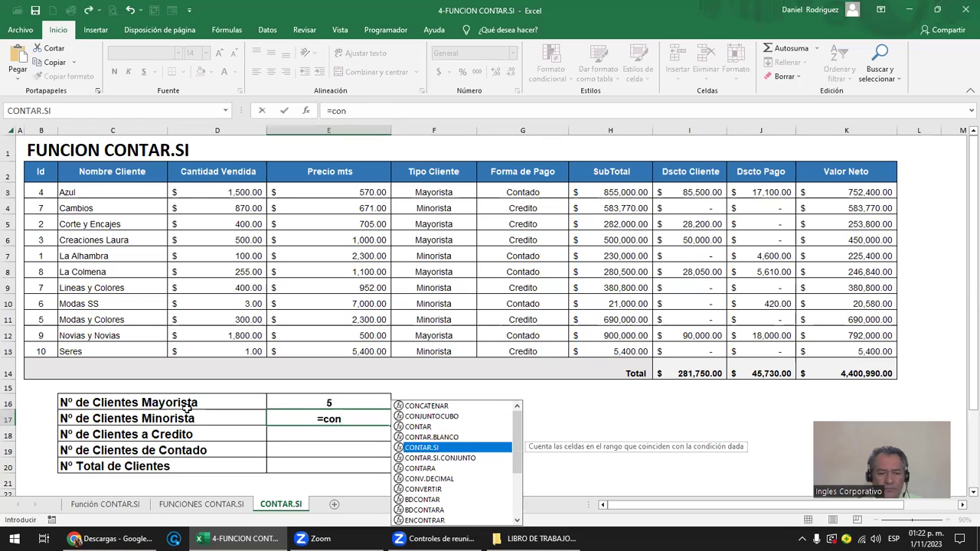
pyautogui.press('Tab')
pyautogui.moveTo(456, 192); pyautogui.dragTo(455, 342)
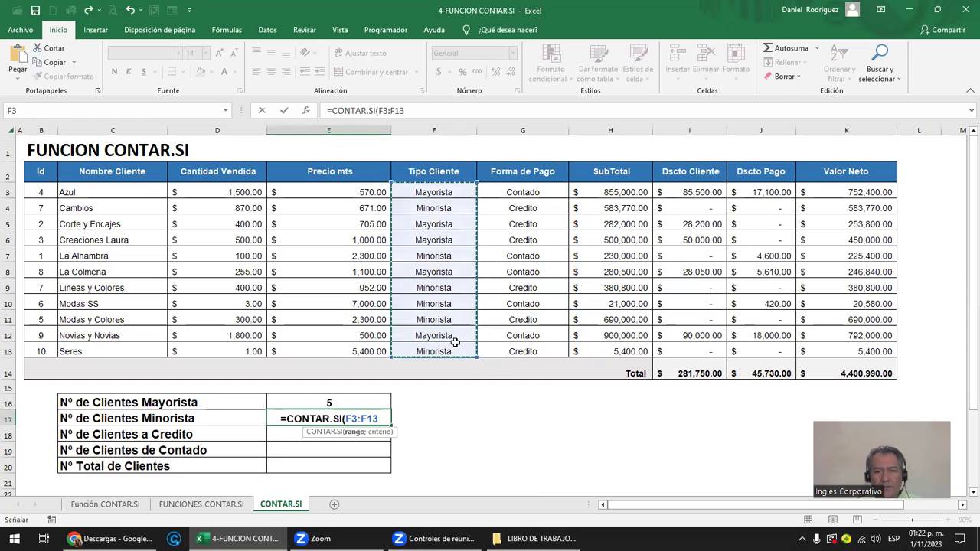
pyautogui.write(';')
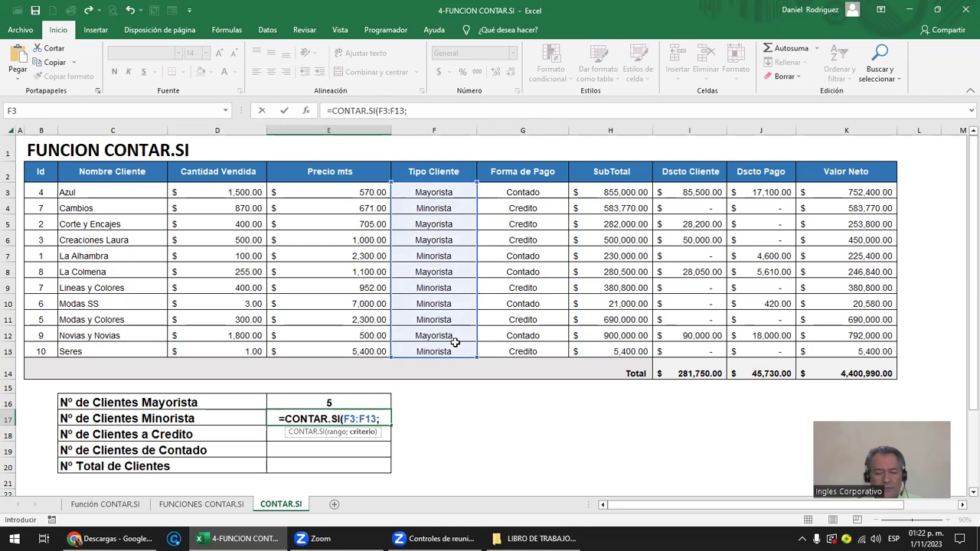
pyautogui.write('"')
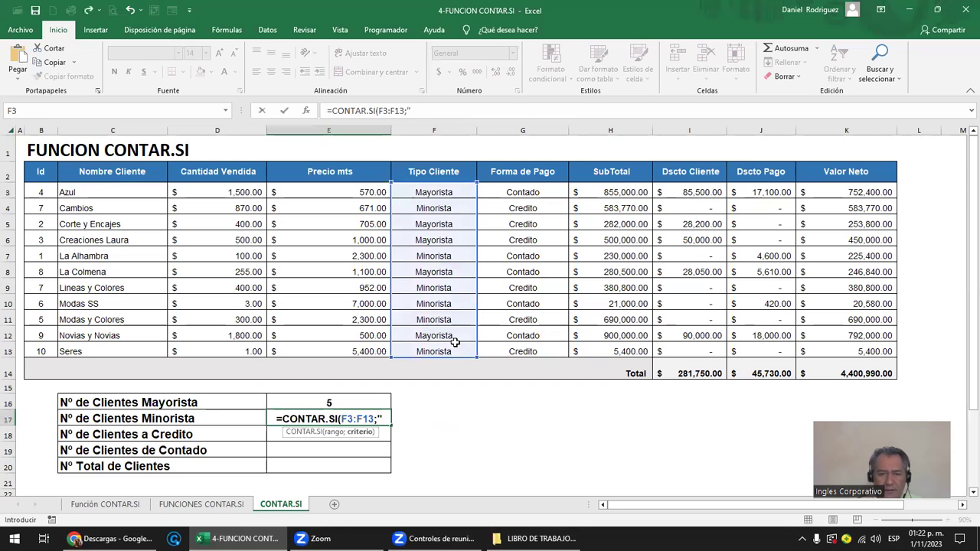
pyautogui.write('MINORISTA')
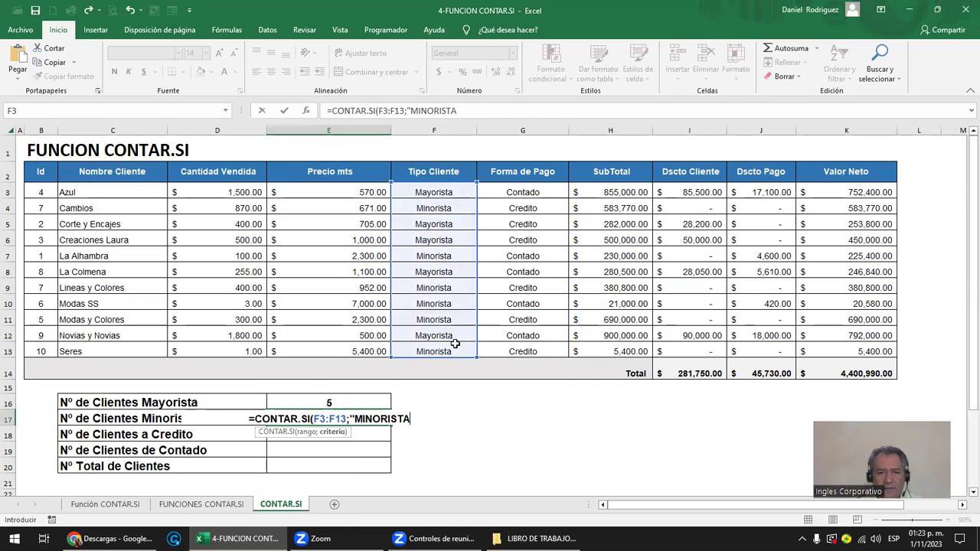
pyautogui.write('"')
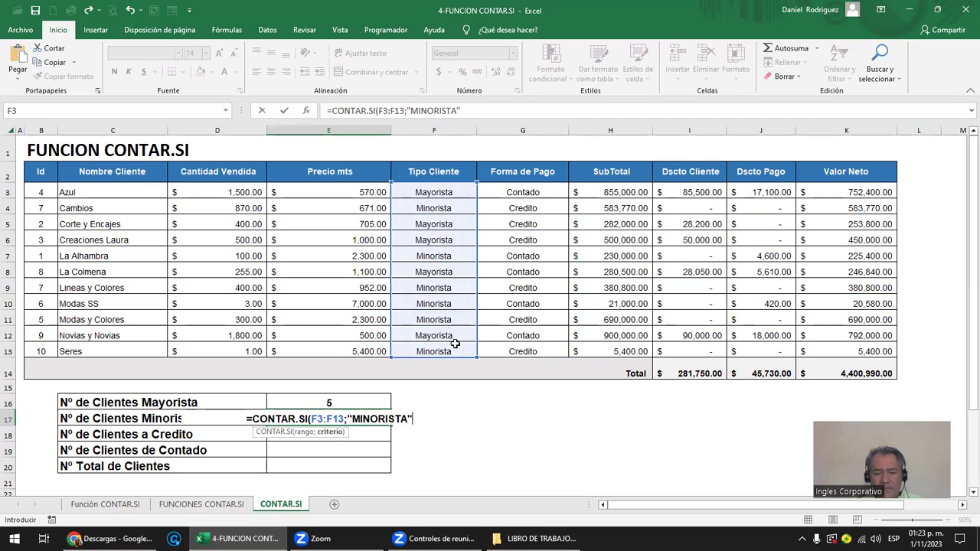
pyautogui.write(')')
pyautogui.press('Return')
pyautogui.press('Up')
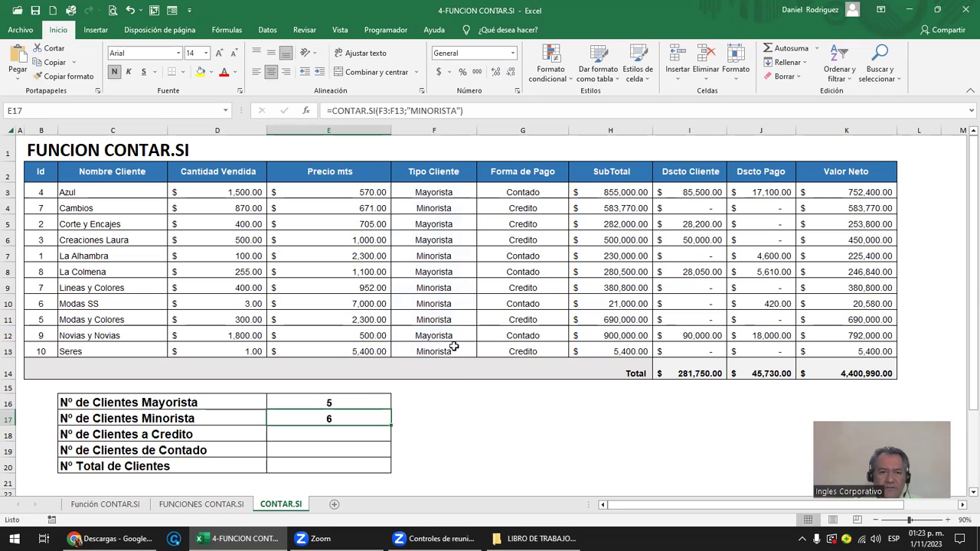
pyautogui.moveTo(433, 192); pyautogui.dragTo(441, 349)
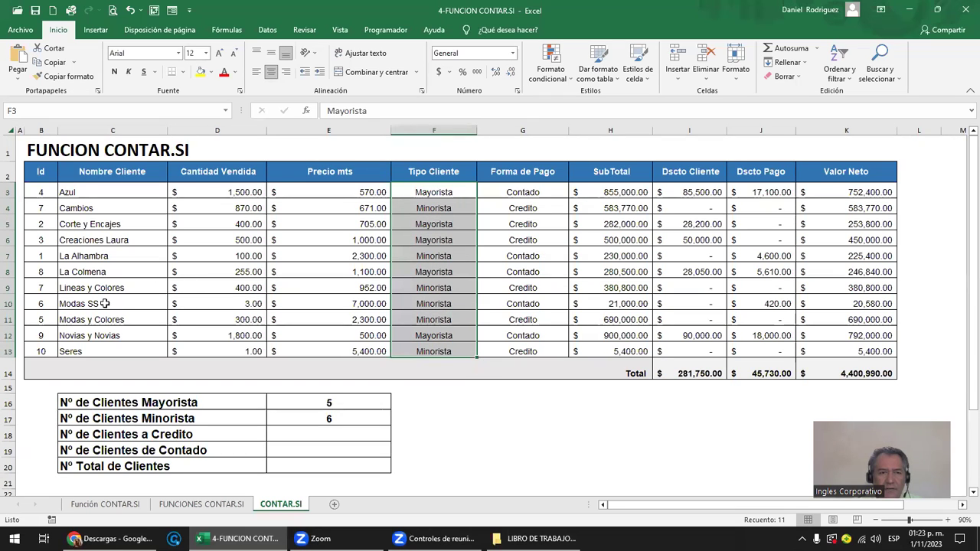
pyautogui.click(348, 404)
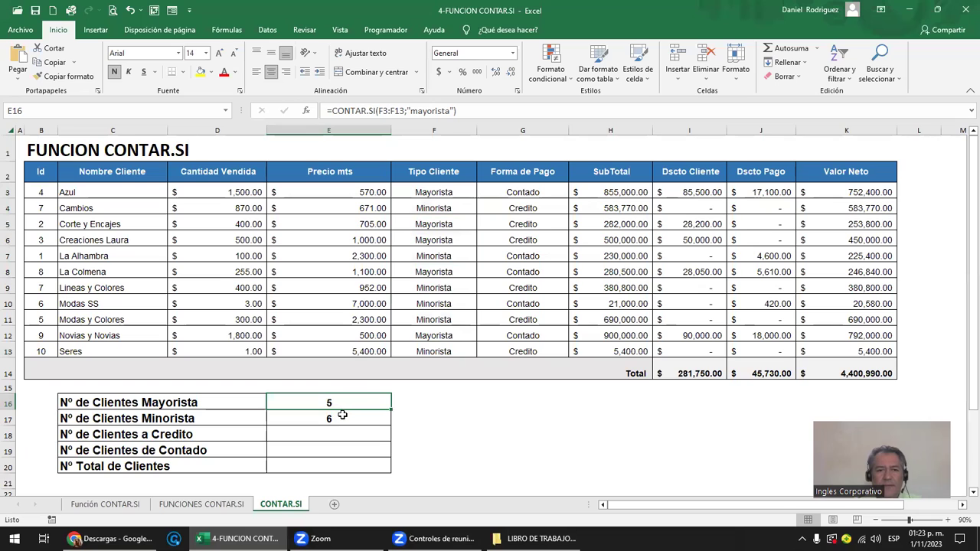
pyautogui.click(342, 416)
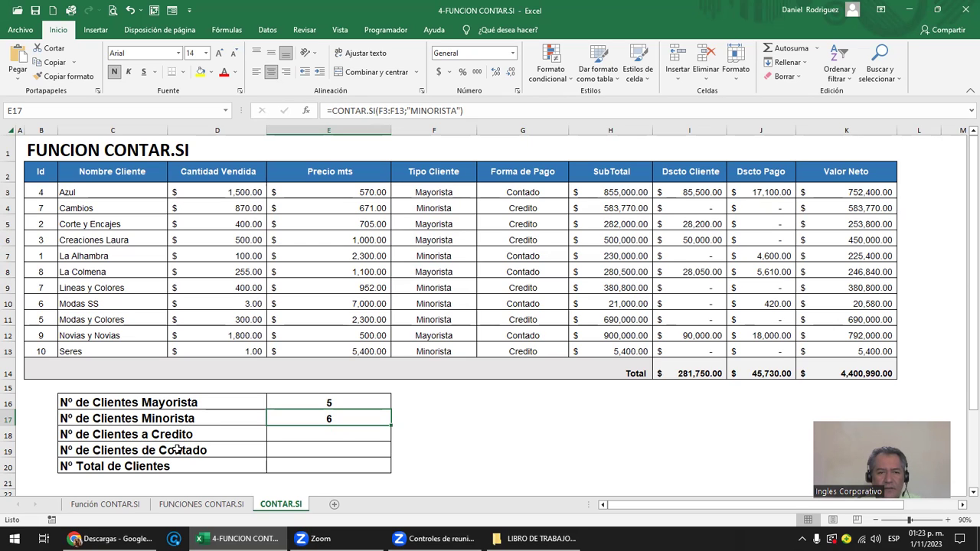
pyautogui.click(295, 431)
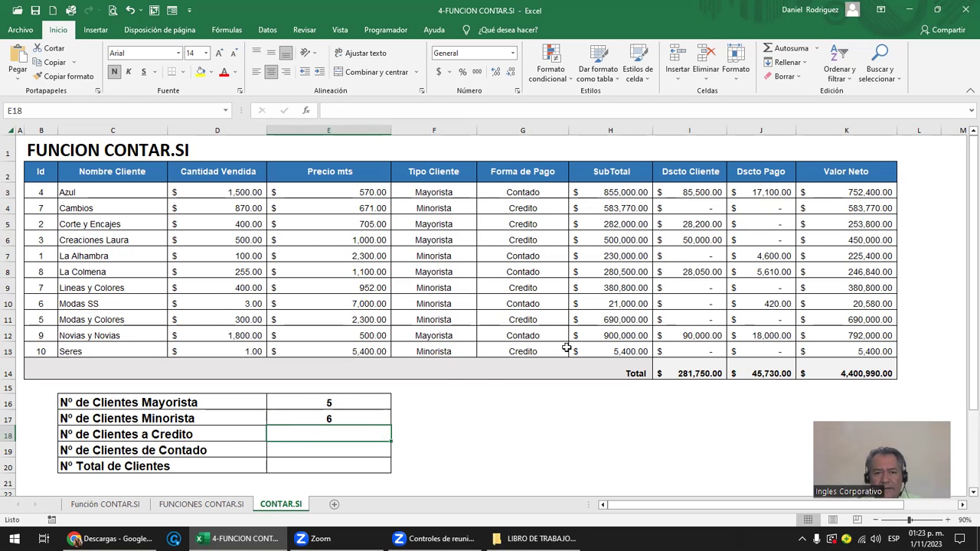
pyautogui.click(526, 180)
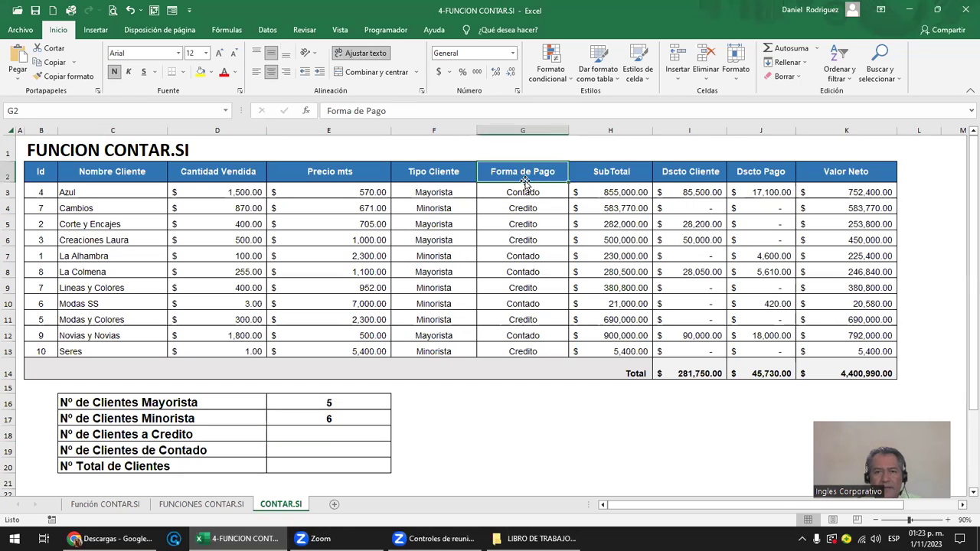
pyautogui.click(531, 206)
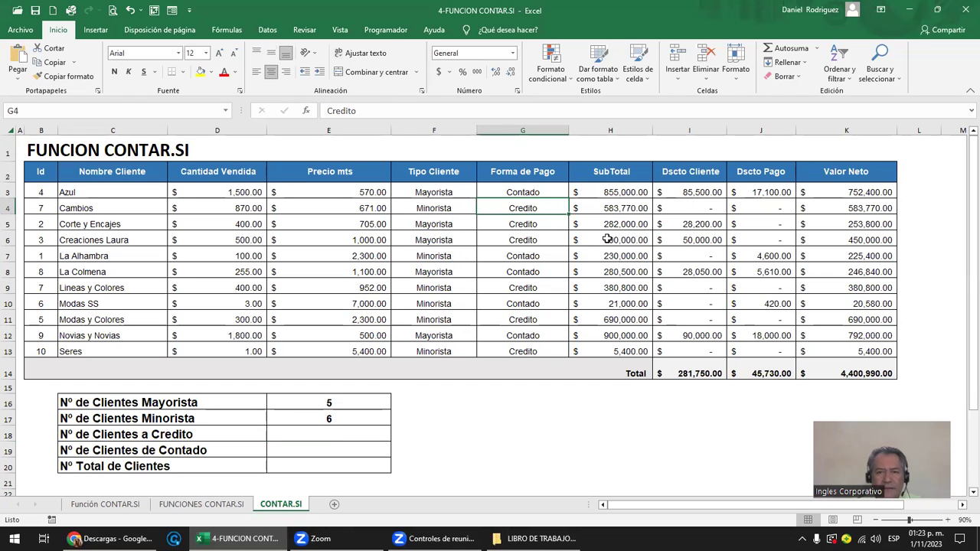
pyautogui.press('Down')
pyautogui.press('Down')
pyautogui.press('Down')
pyautogui.press('Down')
pyautogui.press('Down')
pyautogui.press('Down')
pyautogui.press('Down')
pyautogui.press('Down')
pyautogui.press('Down')
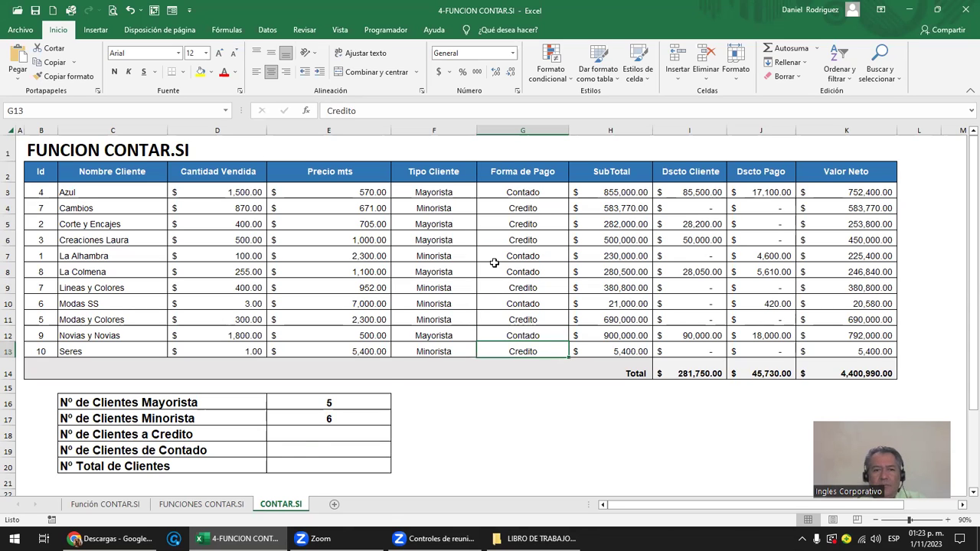
# - Enter =CONTAR.SI(G3:G13;"CREDITO") in E18, counting 6 credit customers
pyautogui.click(316, 439)
pyautogui.write('CONTAR')
pyautogui.press('Down')
pyautogui.press('Down')
pyautogui.press('Tab')
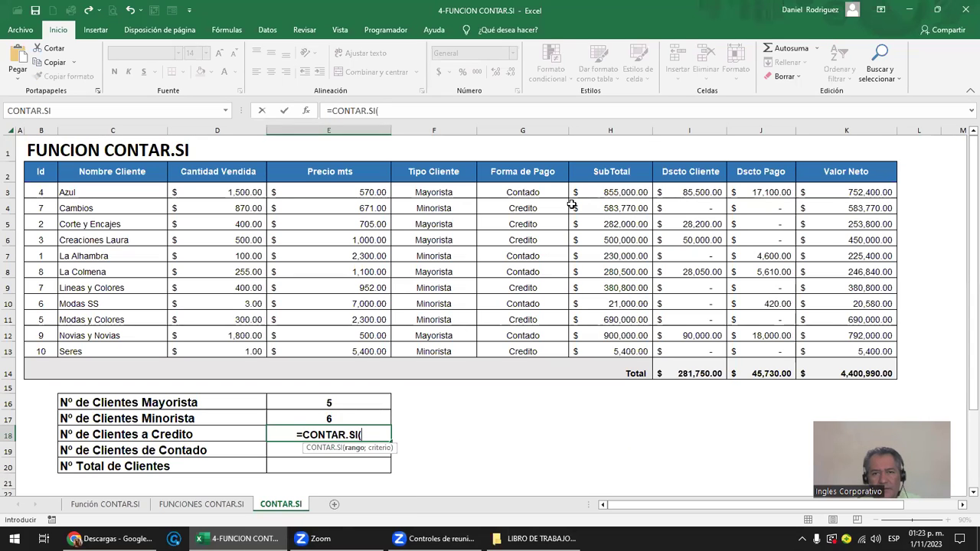
pyautogui.moveTo(523, 193); pyautogui.dragTo(547, 360)
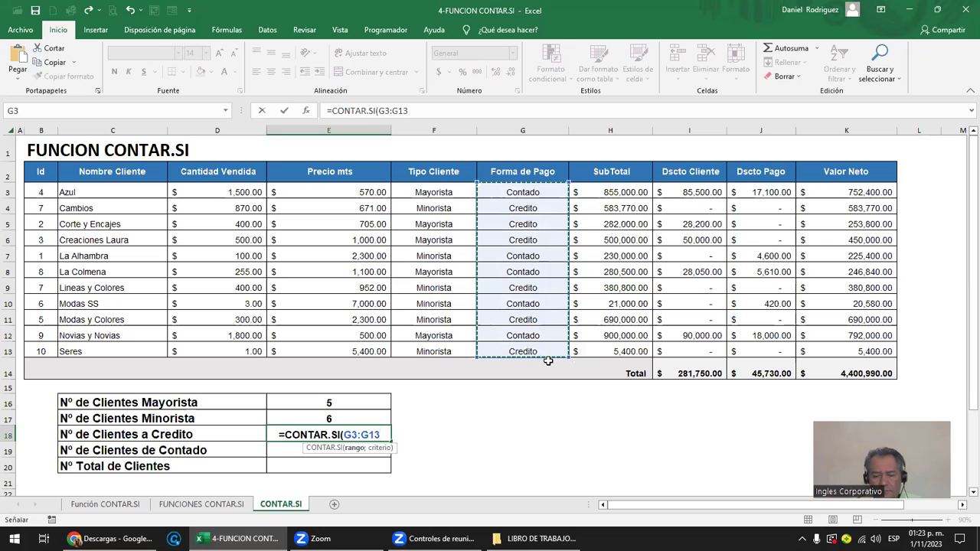
pyautogui.write(';')
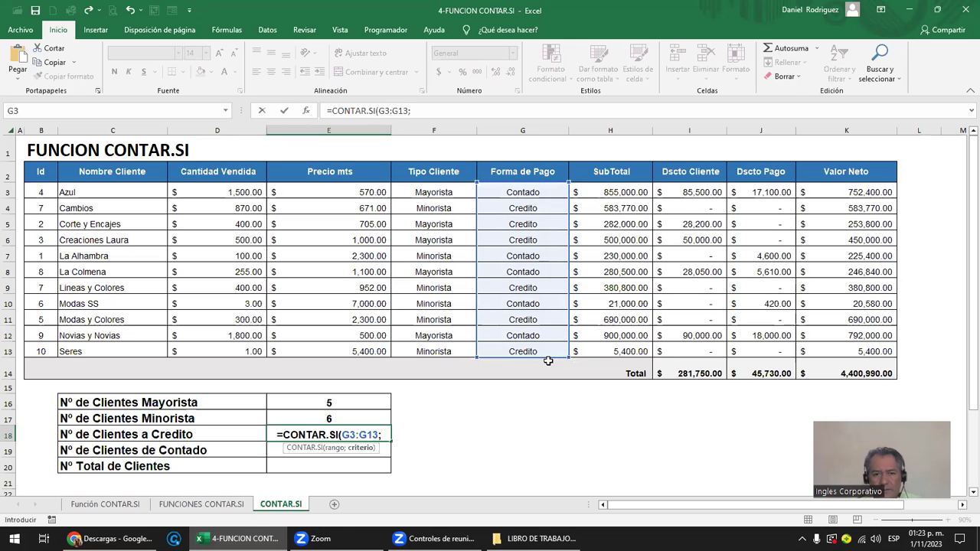
pyautogui.write('"')
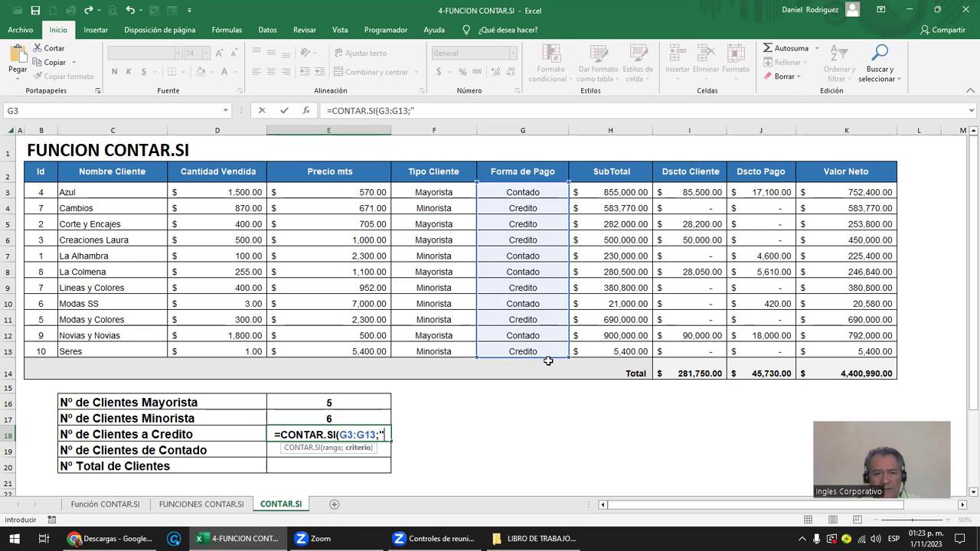
pyautogui.write('CREDITO")')
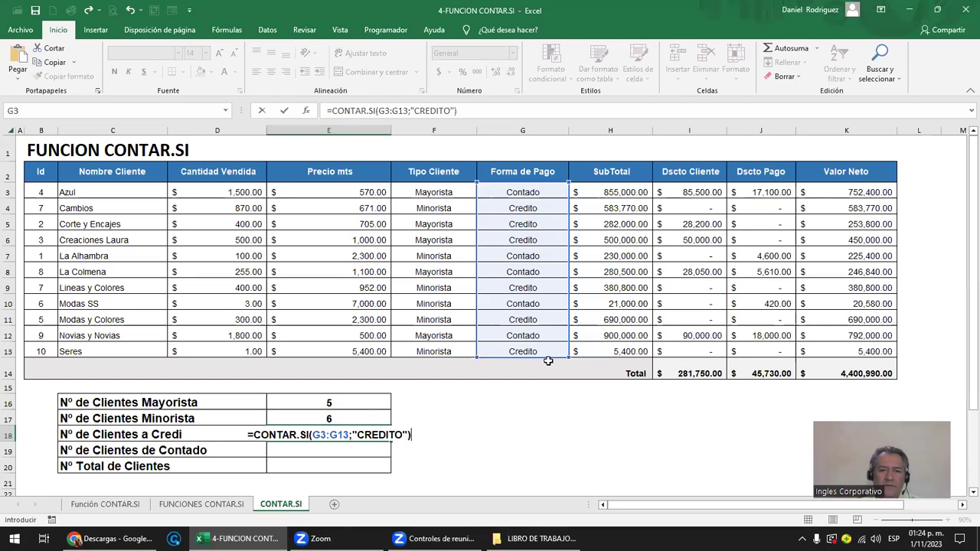
pyautogui.press('Return')
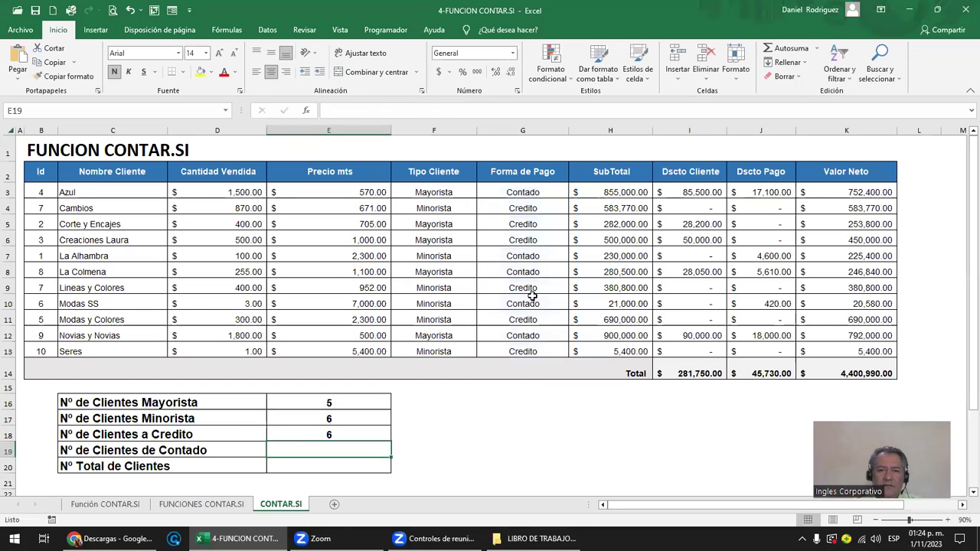
pyautogui.click(523, 352)
pyautogui.doubleClick(519, 288)
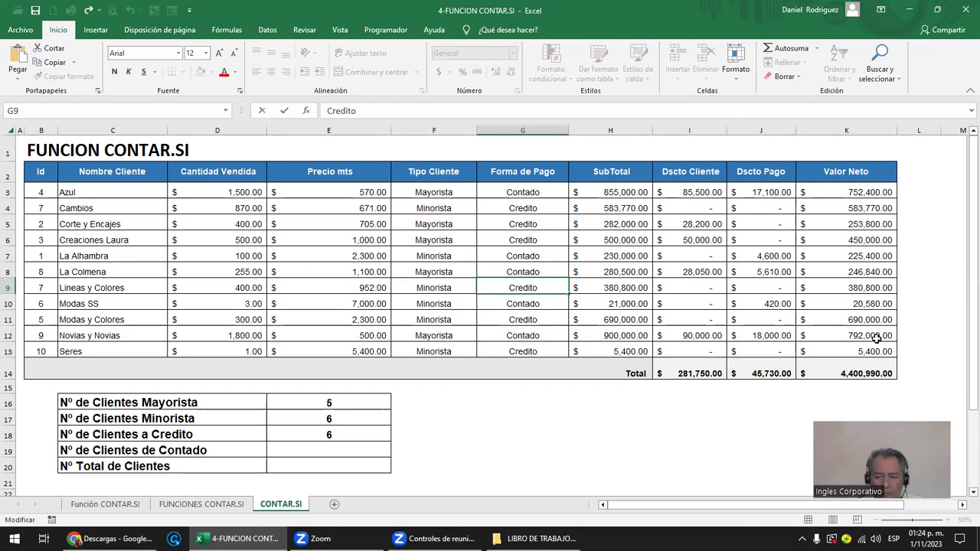
pyautogui.write('é')
pyautogui.press('Delete')
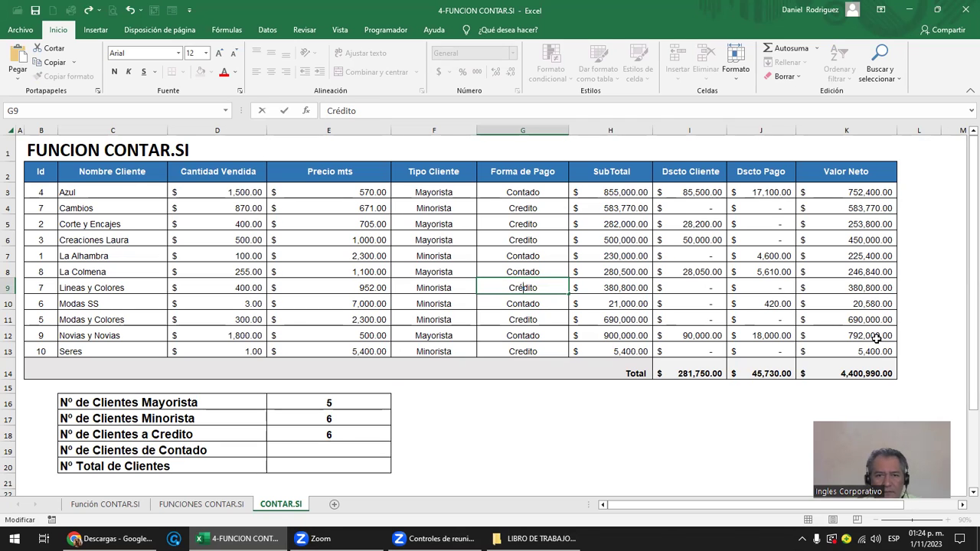
pyautogui.press('Return')
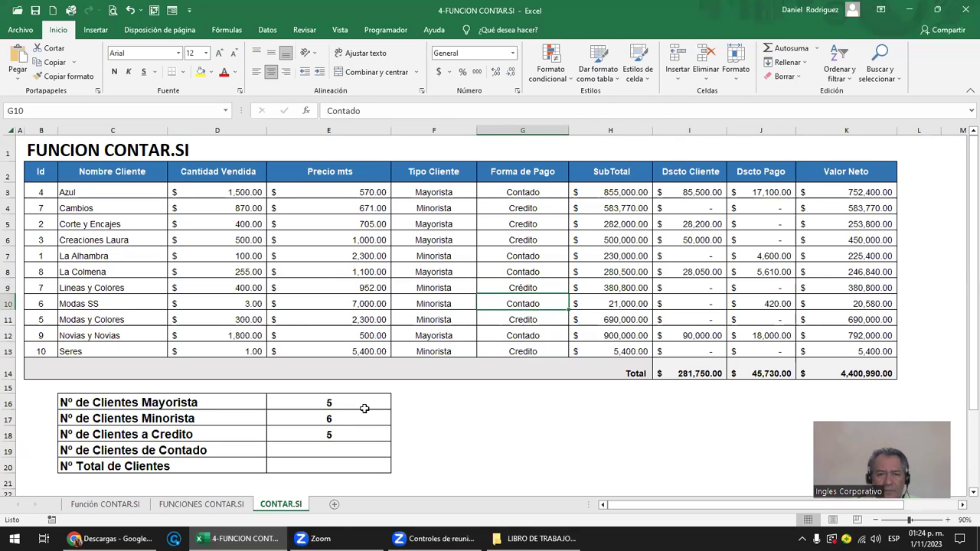
pyautogui.click(540, 291)
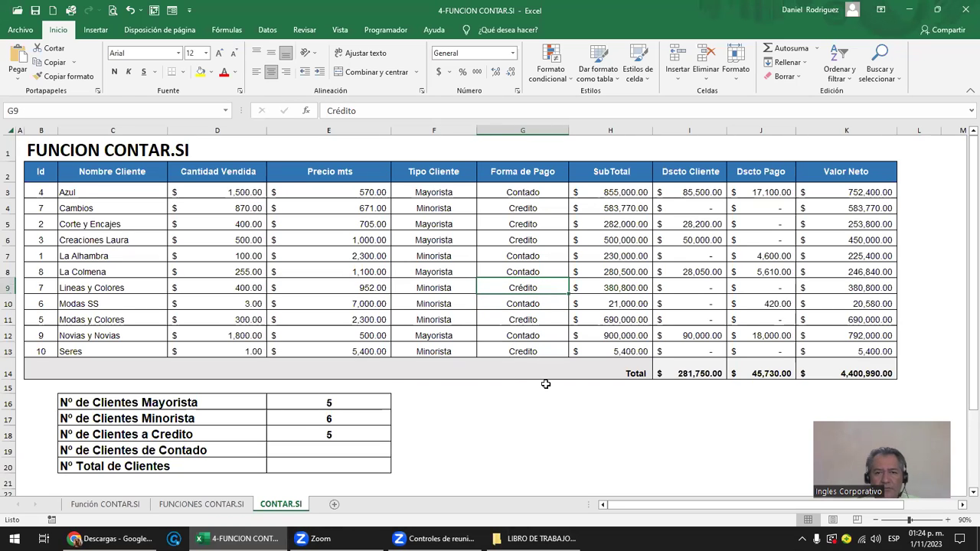
pyautogui.hotkey('ctrl', 'z')
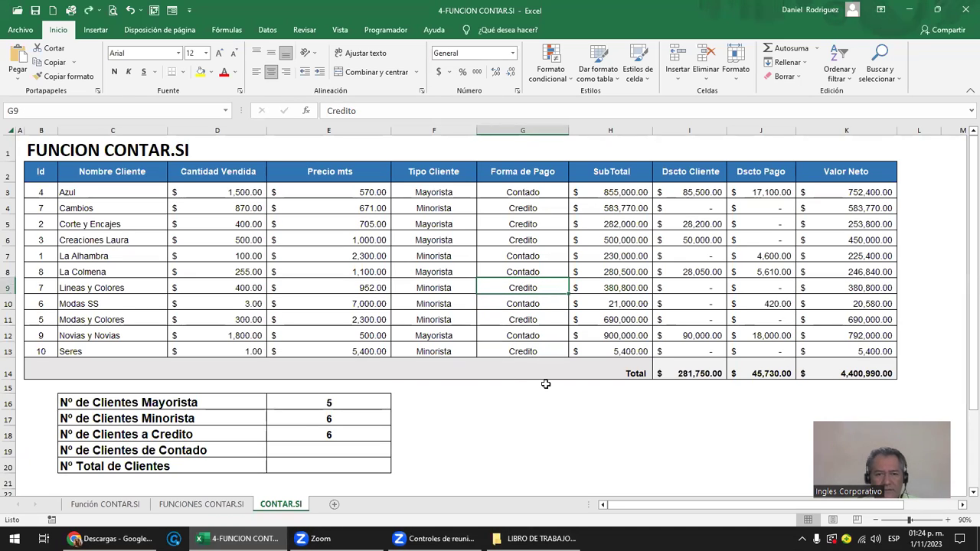
pyautogui.press('Down')
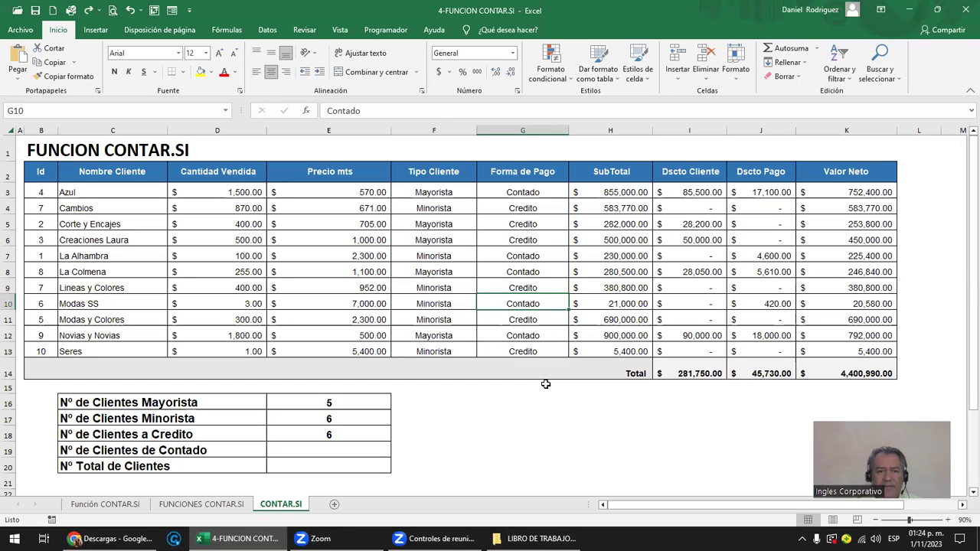
pyautogui.click(329, 435)
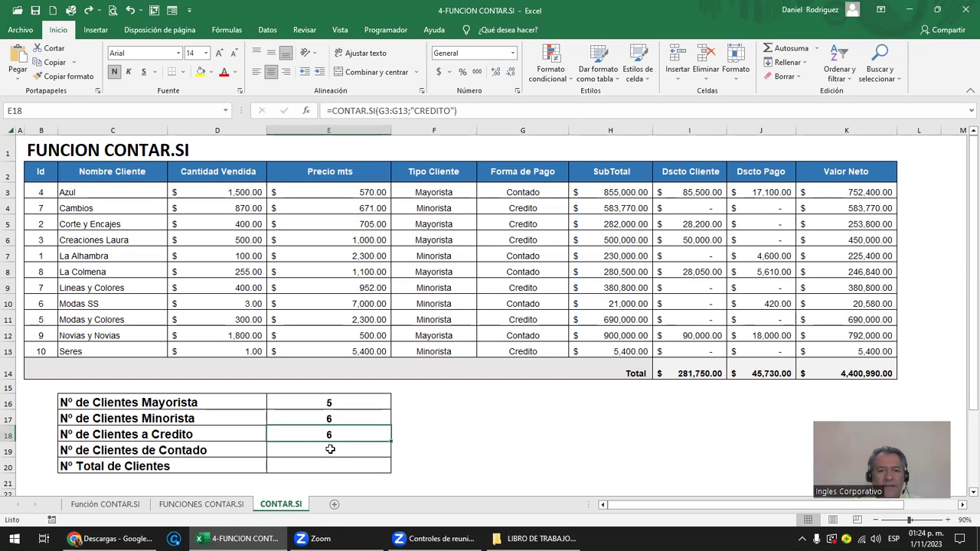
pyautogui.click(330, 450)
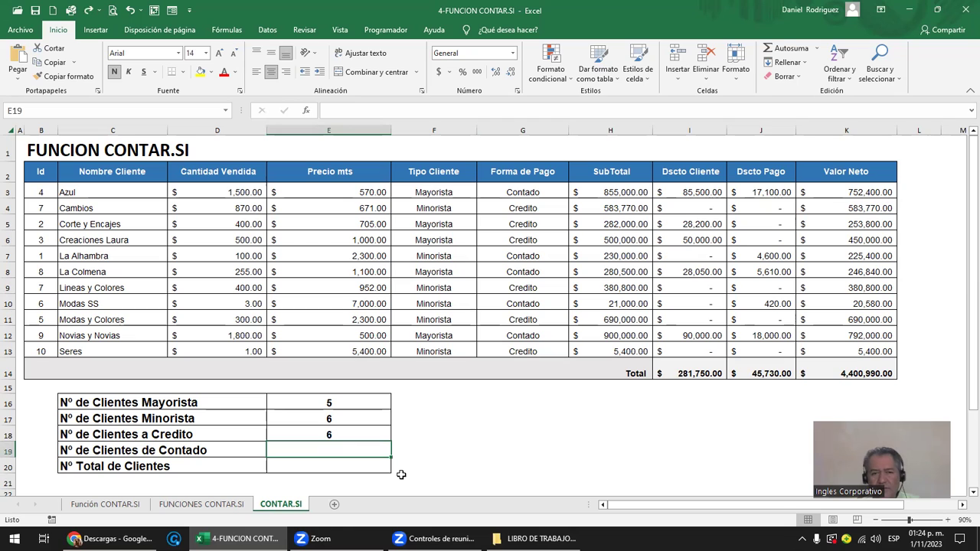
# - Enter =CONTAR.SI(G3:G13;"contado") in E19, counting 5 cash customers
pyautogui.write('=contar.si')
pyautogui.press('Tab')
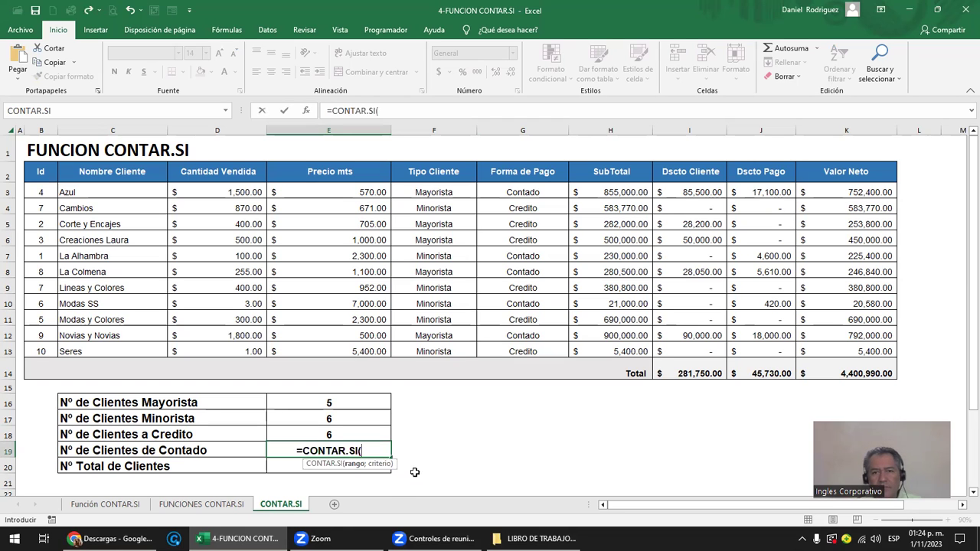
pyautogui.moveTo(517, 191); pyautogui.dragTo(529, 351)
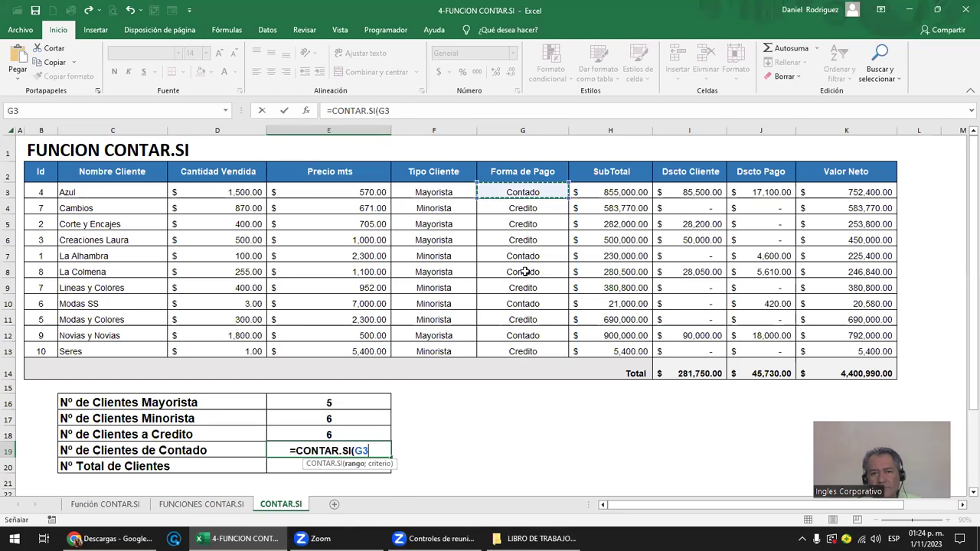
pyautogui.write(';"contado")')
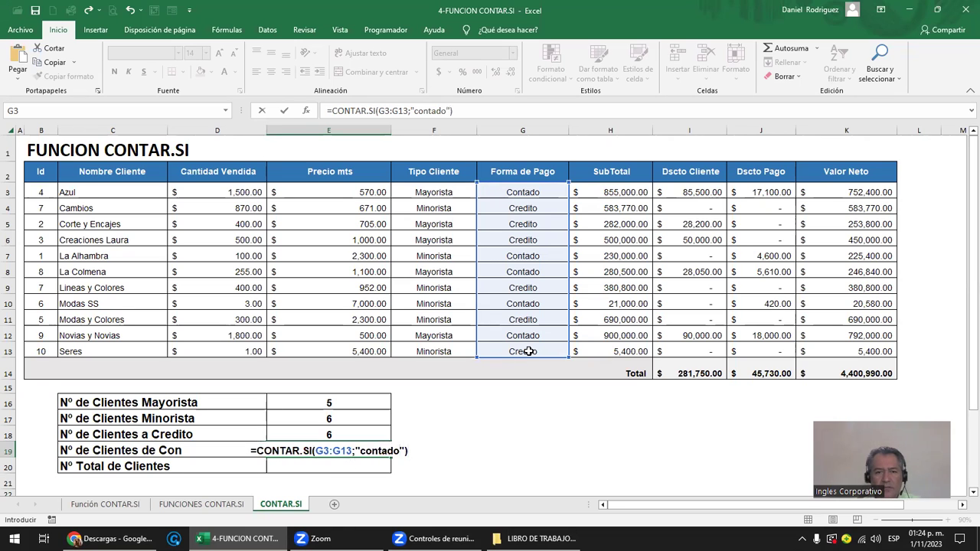
pyautogui.hotkey('ctrl', 'Return')
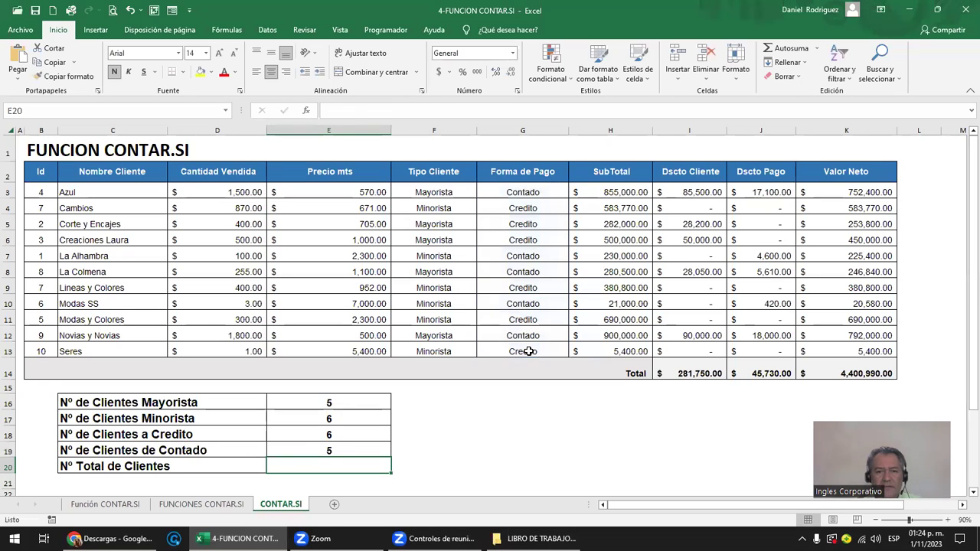
pyautogui.hotkey('shift', 'Up')
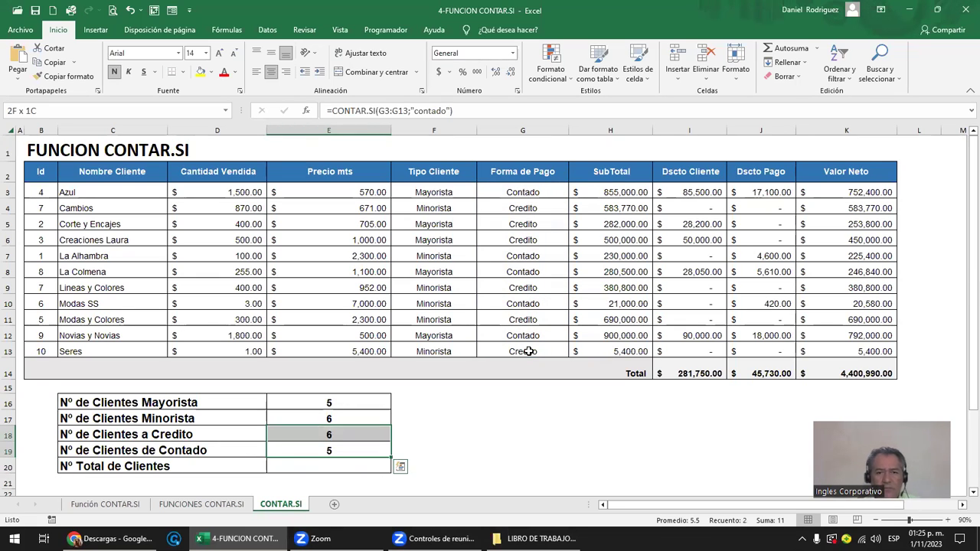
pyautogui.press('Down')
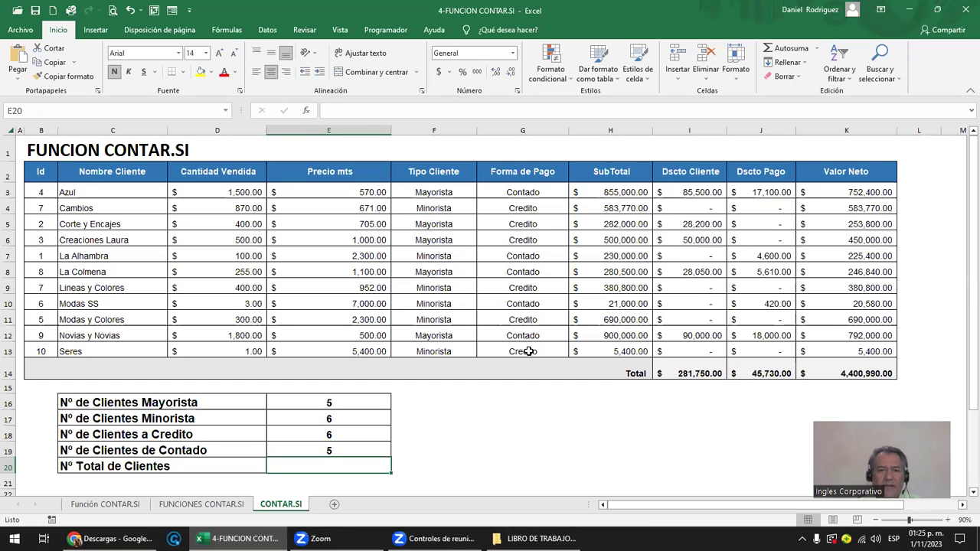
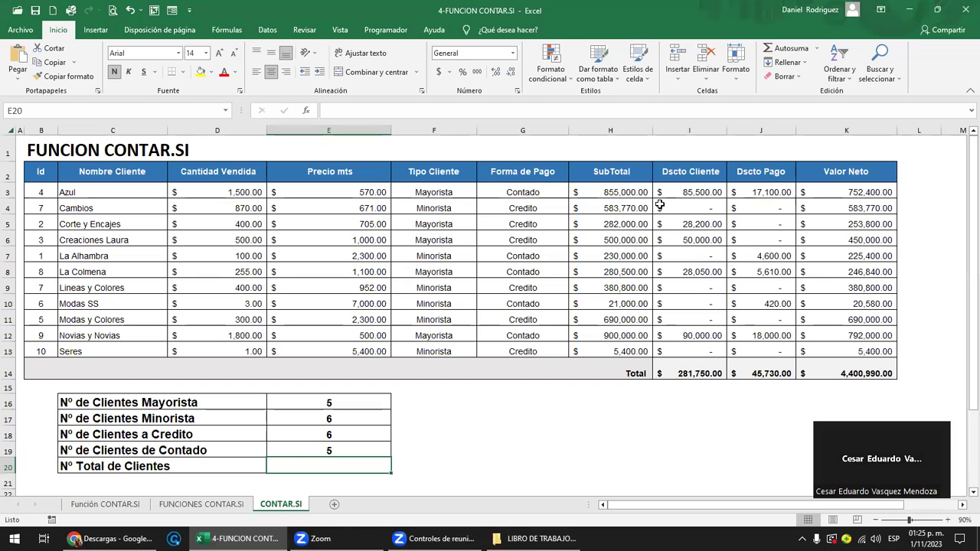
# - Select the client names C3:C13 to see their count, then return to cell E20
pyautogui.click(91, 193)
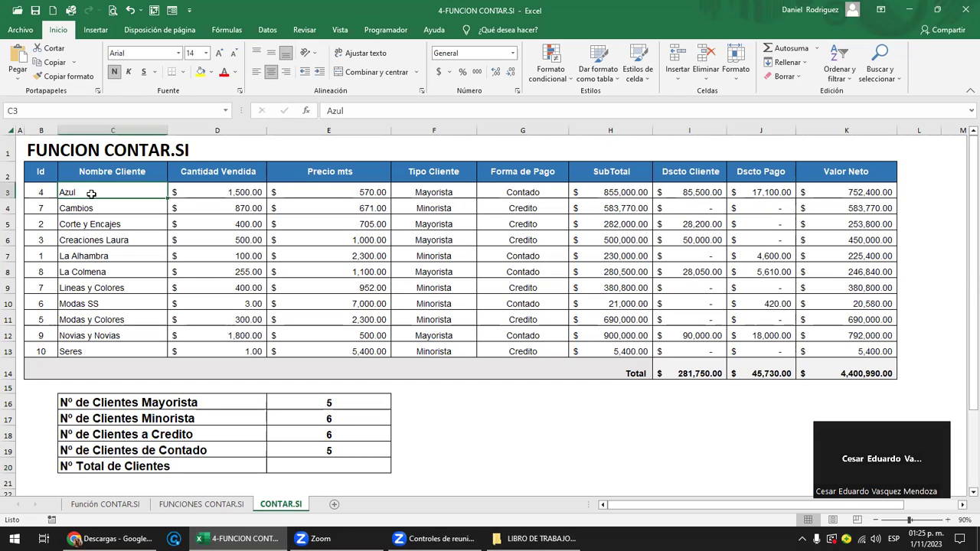
pyautogui.click(313, 469)
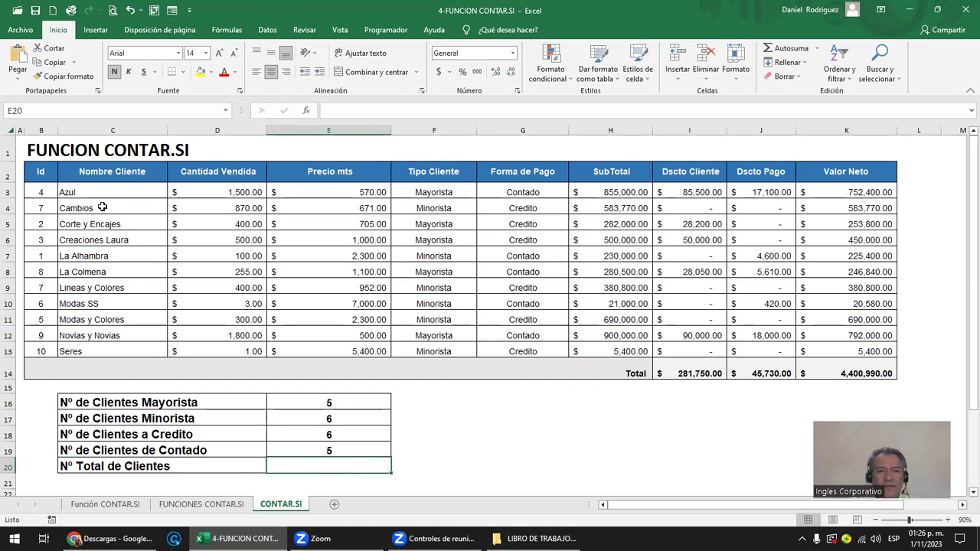
pyautogui.moveTo(68, 192); pyautogui.dragTo(81, 351)
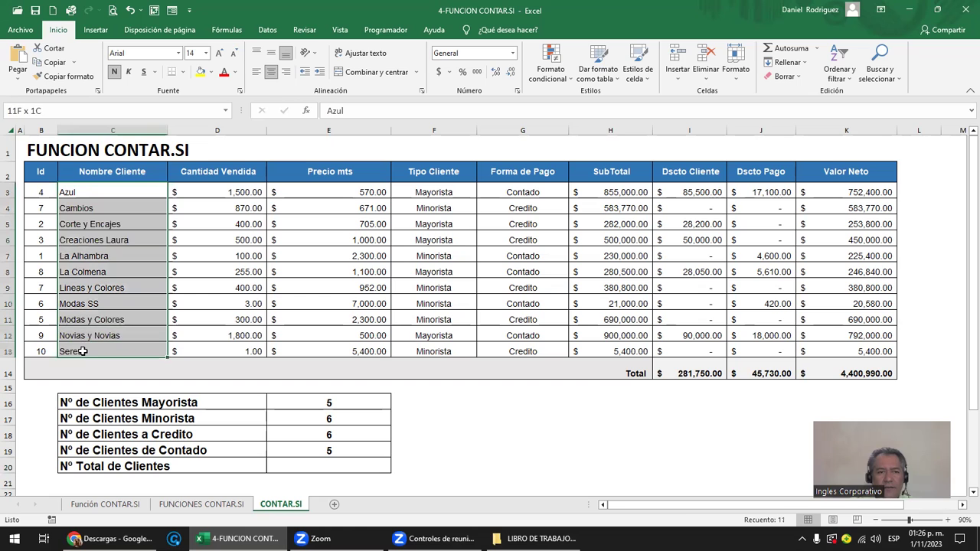
pyautogui.moveTo(40, 192); pyautogui.dragTo(40, 352)
pyautogui.moveTo(100, 191); pyautogui.dragTo(102, 347)
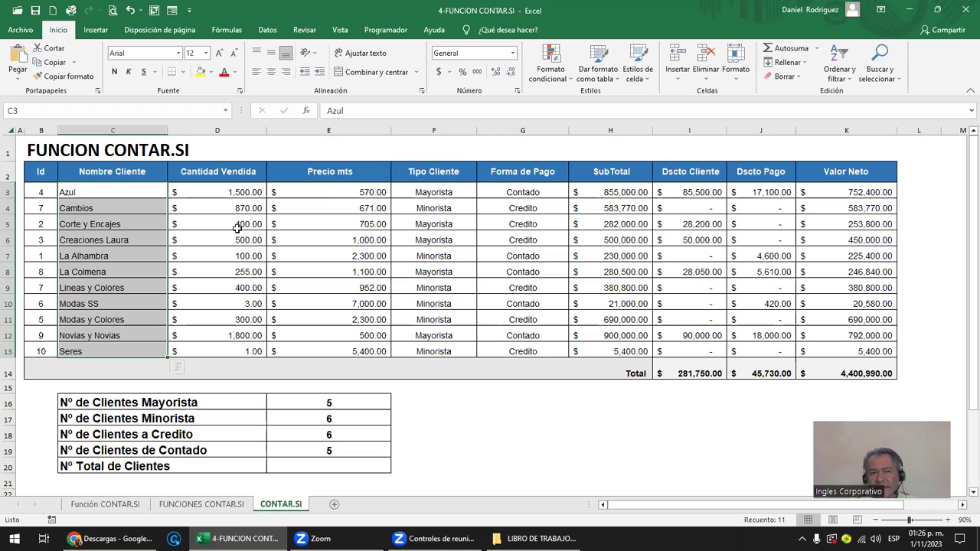
pyautogui.click(124, 190)
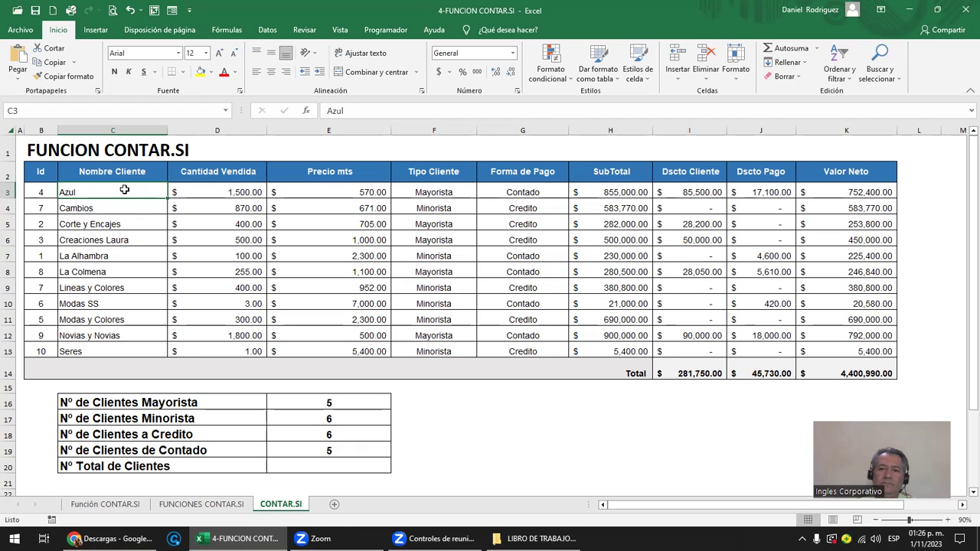
pyautogui.click(319, 471)
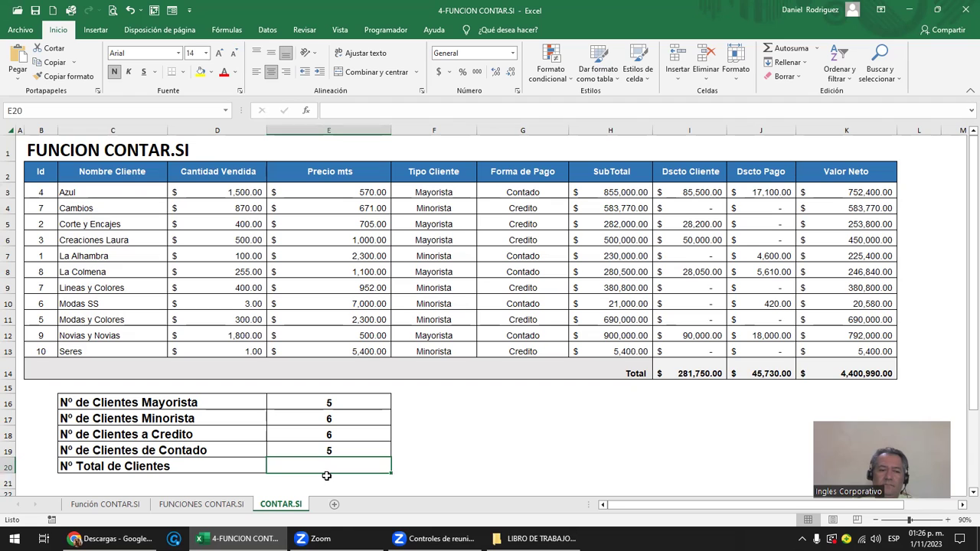
# - Enter =CONTAR(C3:C13) in E20 instead of CONTAR.SI; it returns 0
pyautogui.write('=conta')
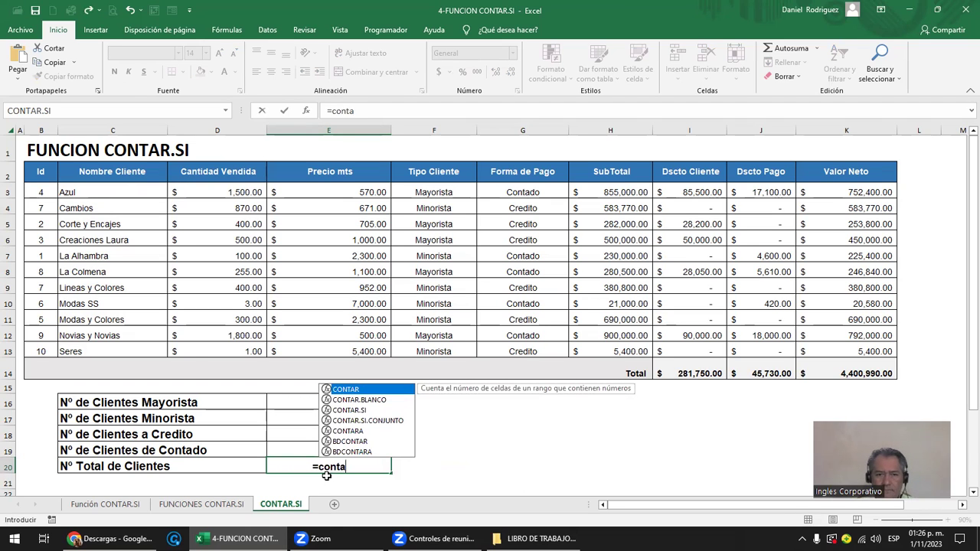
pyautogui.press('Down')
pyautogui.press('Down')
pyautogui.press('Tab')
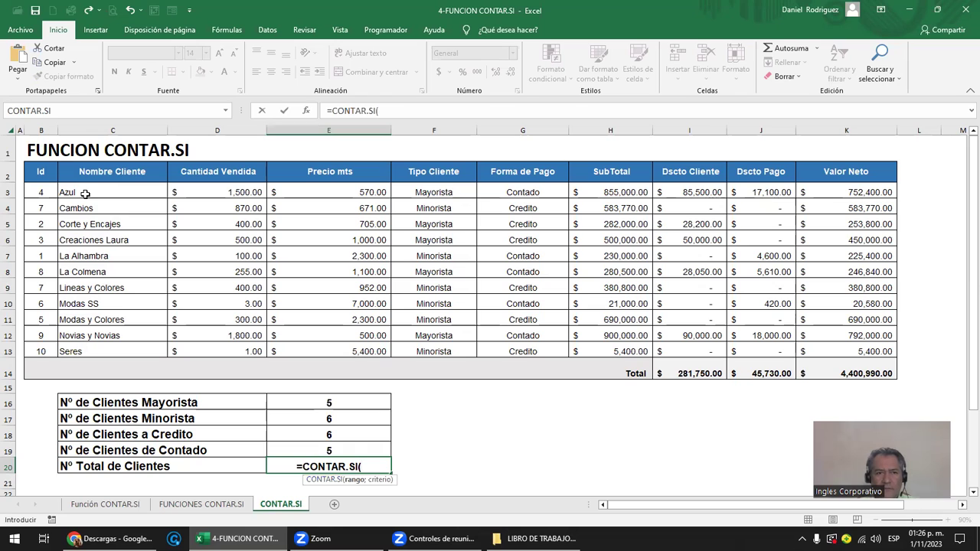
pyautogui.moveTo(85, 194); pyautogui.dragTo(104, 348)
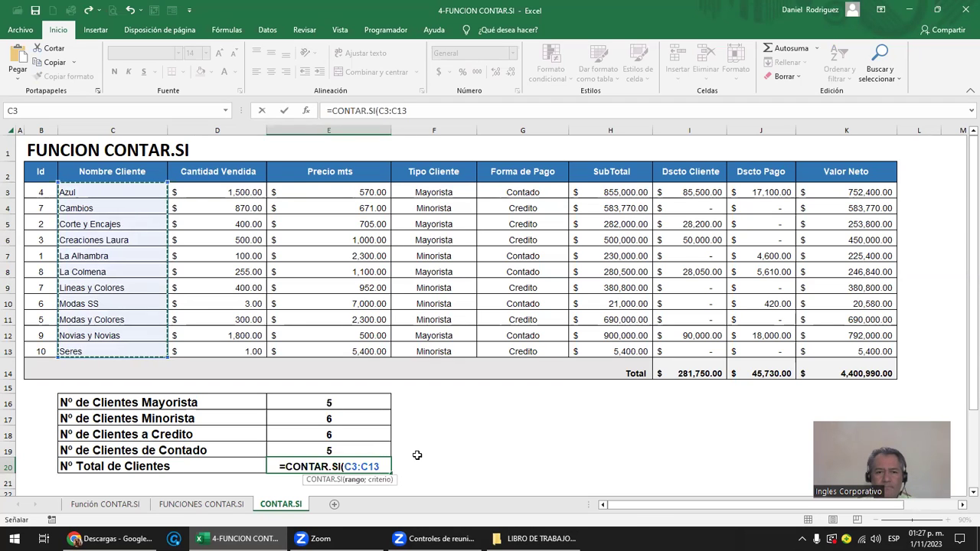
pyautogui.press('BackSpace')
pyautogui.press('BackSpace')
pyautogui.press('BackSpace')
pyautogui.press('BackSpace')
pyautogui.press('BackSpace')
pyautogui.press('BackSpace')
pyautogui.press('BackSpace')
pyautogui.press('BackSpace')
pyautogui.press('BackSpace')
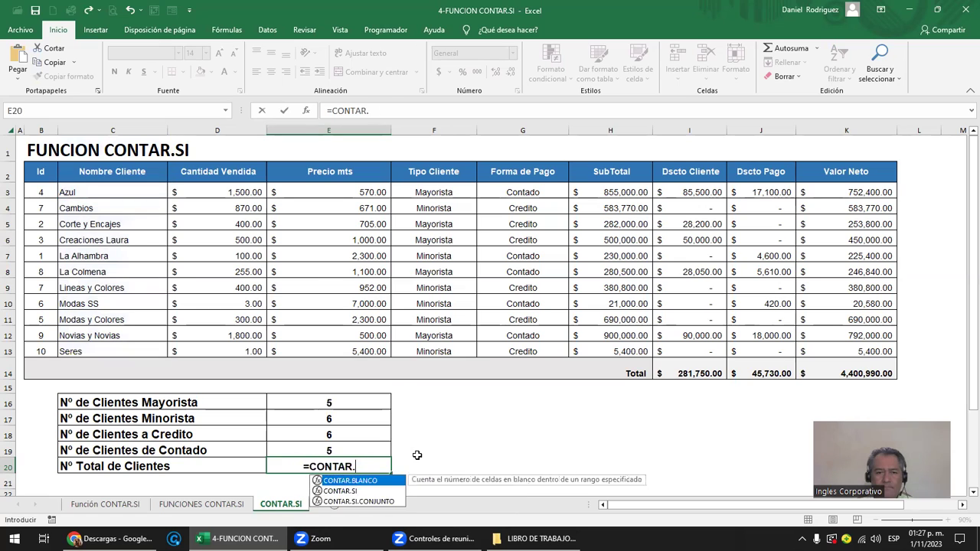
pyautogui.press('BackSpace')
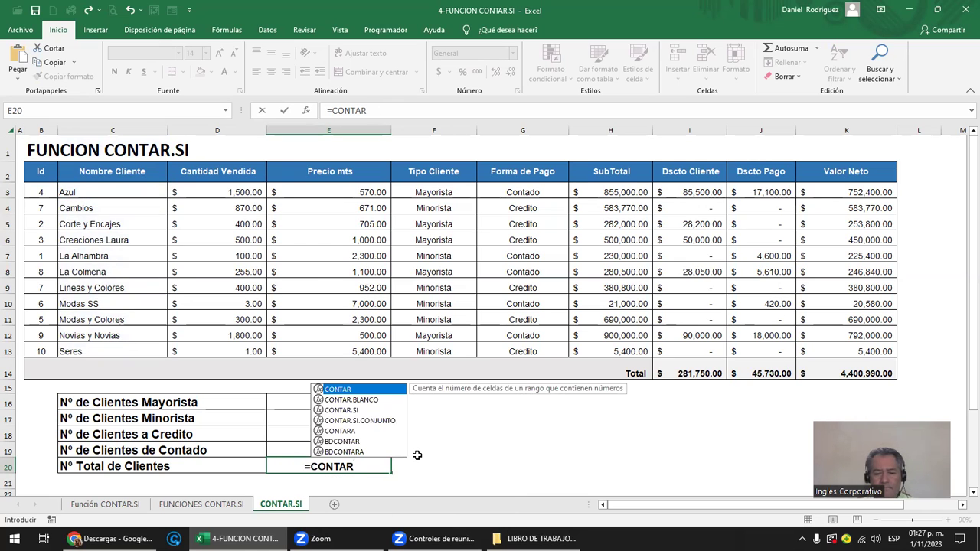
pyautogui.write('(')
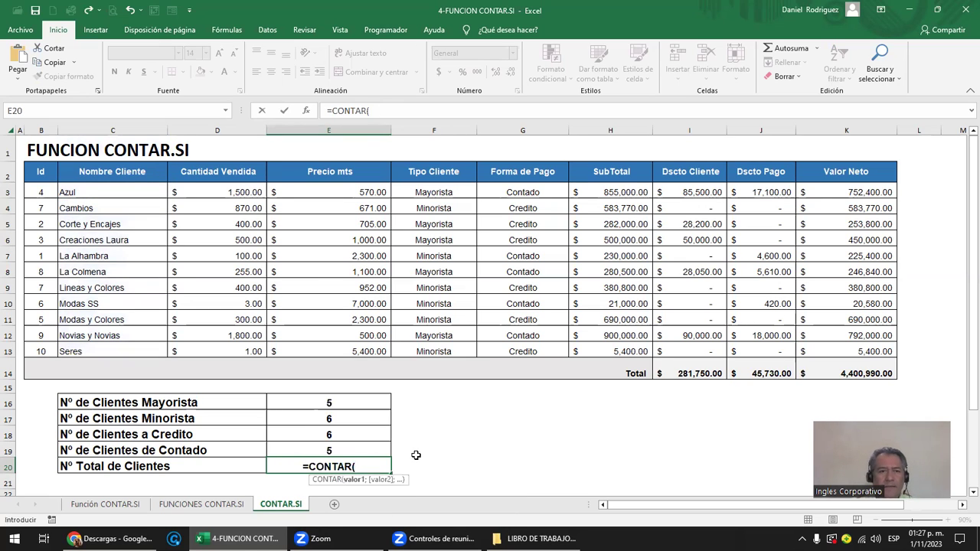
pyautogui.moveTo(104, 193); pyautogui.dragTo(99, 346)
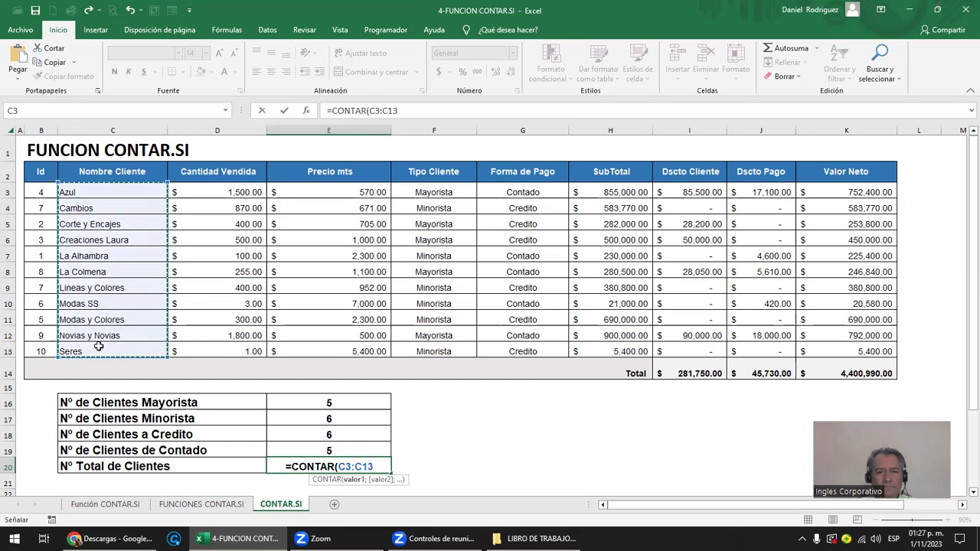
pyautogui.write(')')
pyautogui.press('Return')
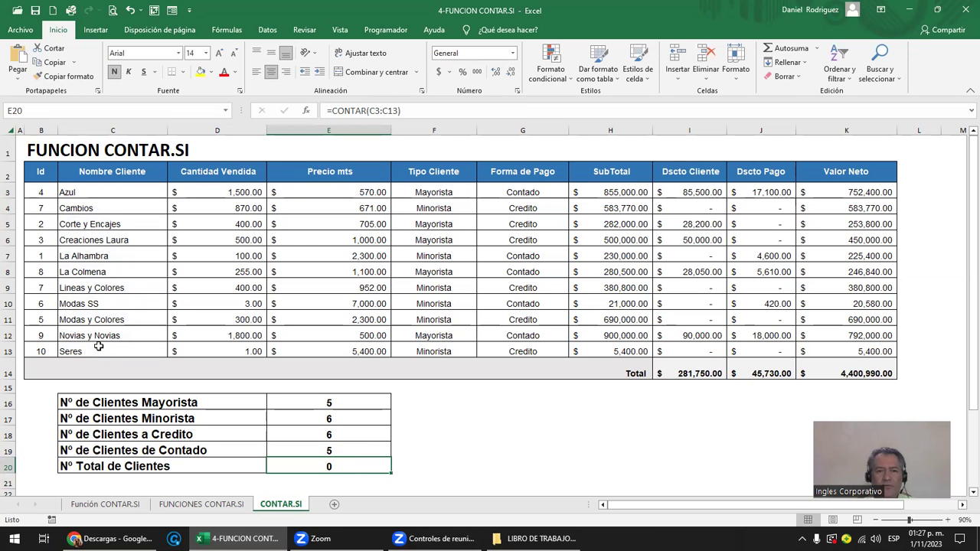
# - Change the E20 formula from CONTAR to CONTARA over C3:C13, giving 11 clients
pyautogui.press('F2')
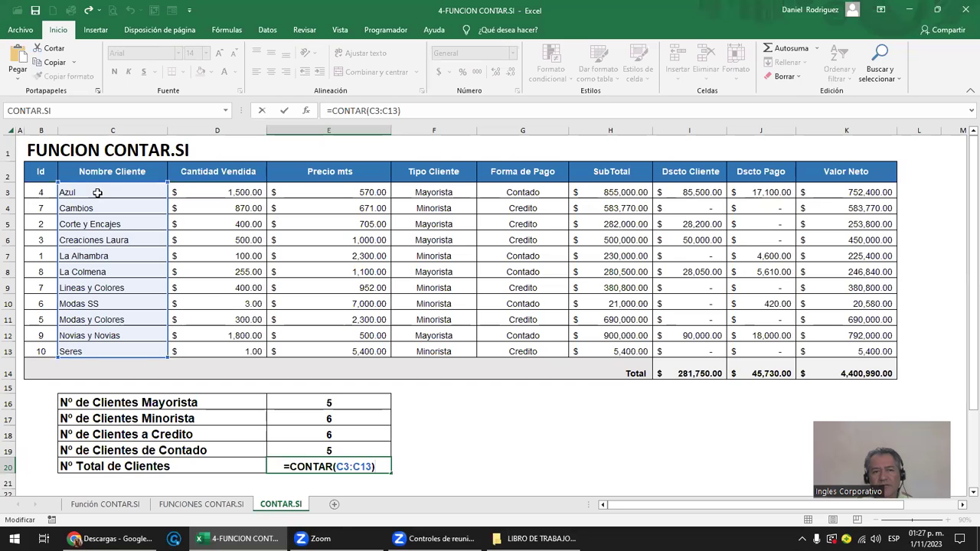
pyautogui.click(331, 466)
pyautogui.write('a')
pyautogui.press('BackSpace')
pyautogui.write('A')
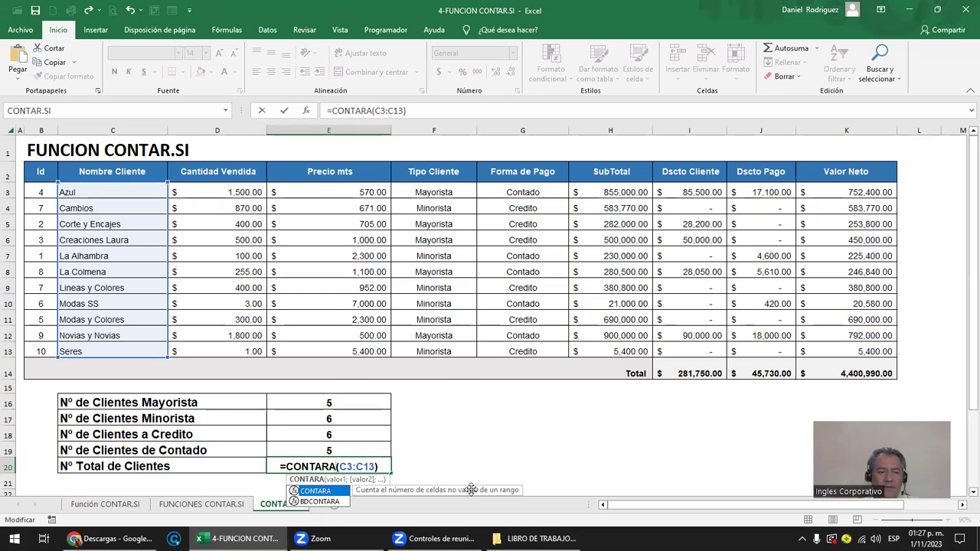
pyautogui.press('Return')
# - Test =CONTAR(B3:B13) on the Id column in E20, then undo back to =CONTARA(C3:C13)
pyautogui.press('Up')
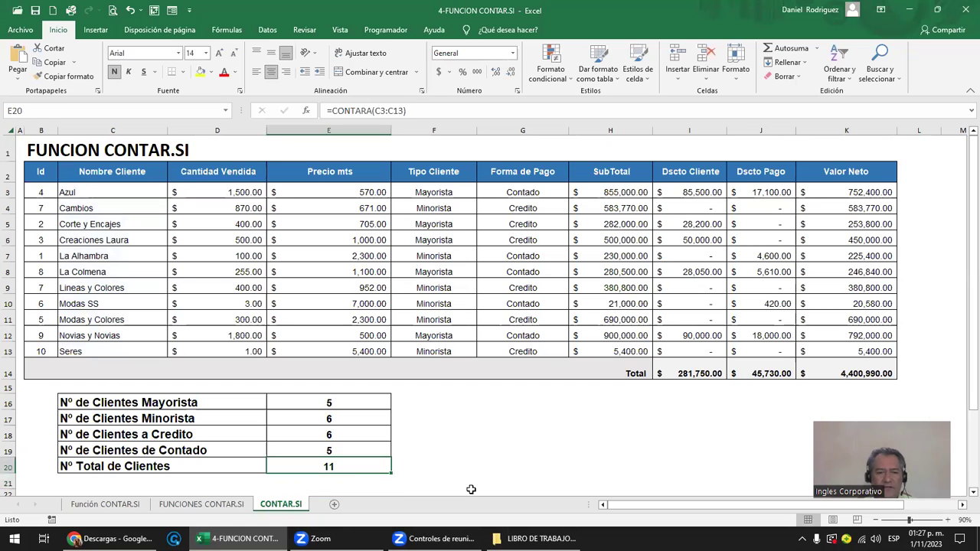
pyautogui.press('F2')
pyautogui.press('Left')
pyautogui.press('Left')
pyautogui.press('Left')
pyautogui.press('BackSpace')
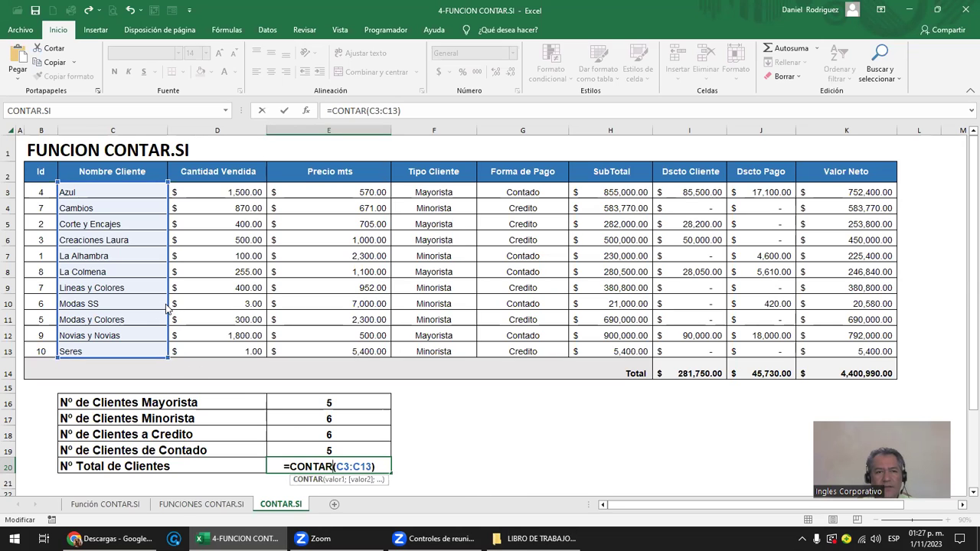
pyautogui.moveTo(167, 306); pyautogui.dragTo(45, 305)
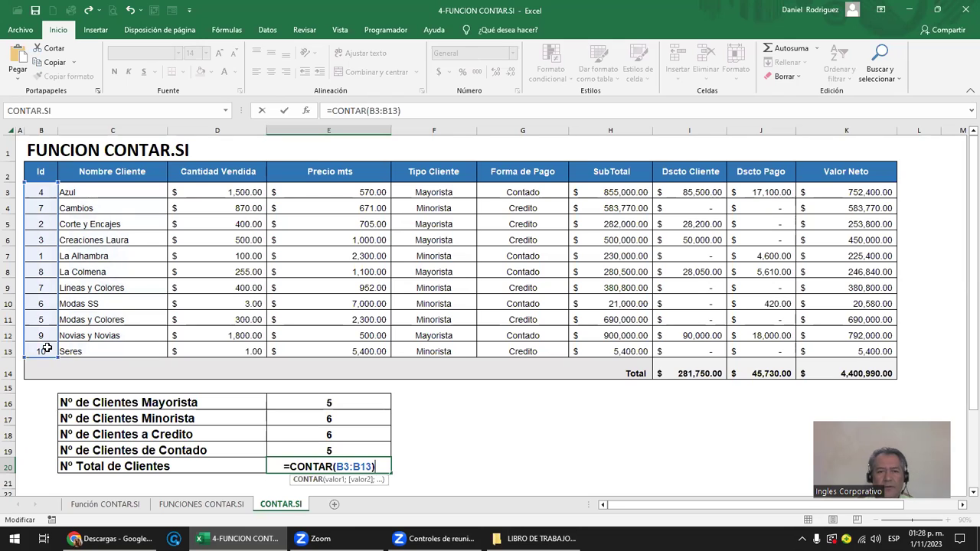
pyautogui.hotkey('ctrl', 'Return')
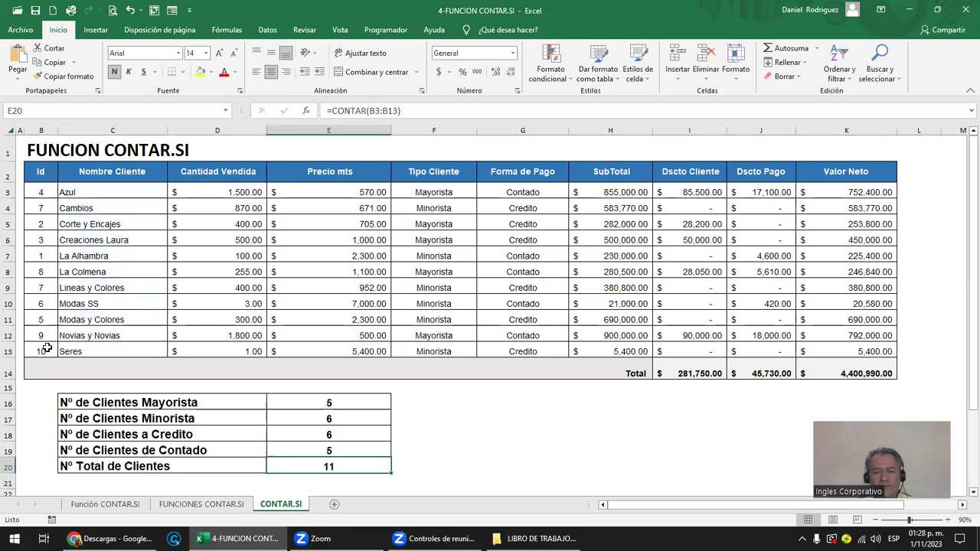
pyautogui.hotkey('ctrl', 'z')
pyautogui.hotkey('ctrl', 'z')
pyautogui.hotkey('ctrl', 'z')
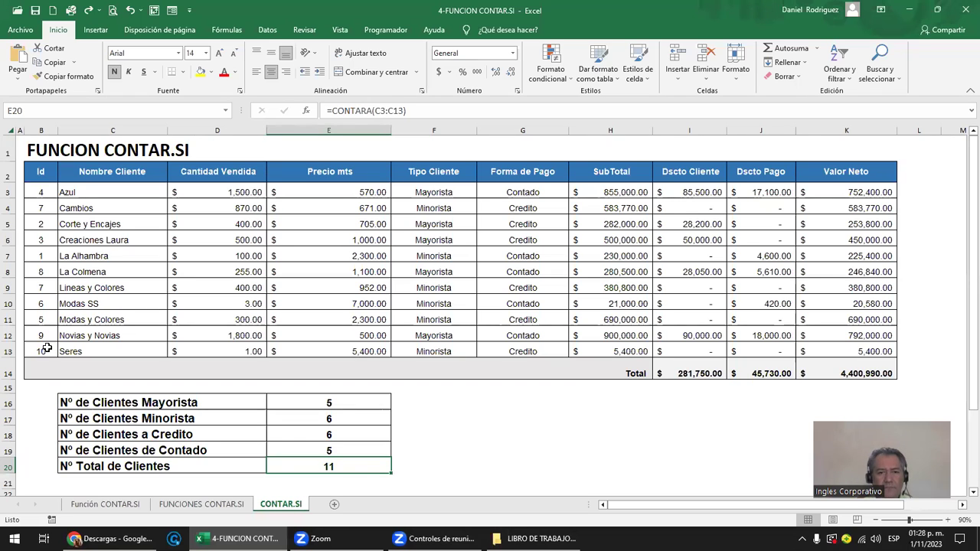
pyautogui.press('F2')
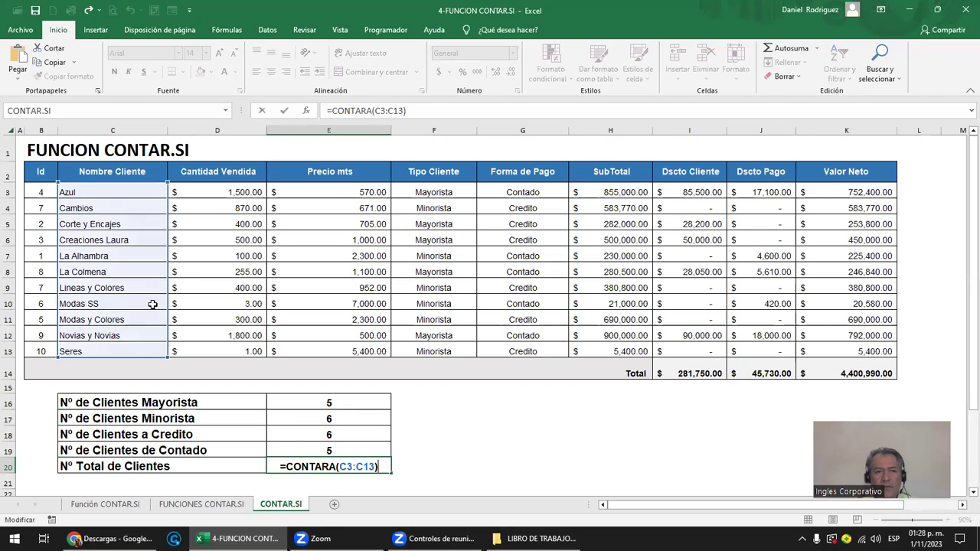
pyautogui.click(511, 471)
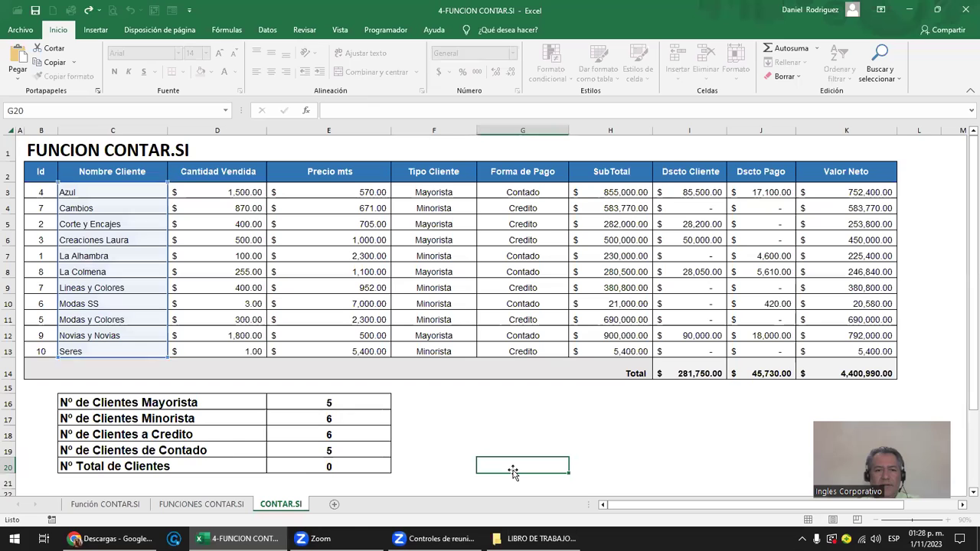
pyautogui.click(327, 467)
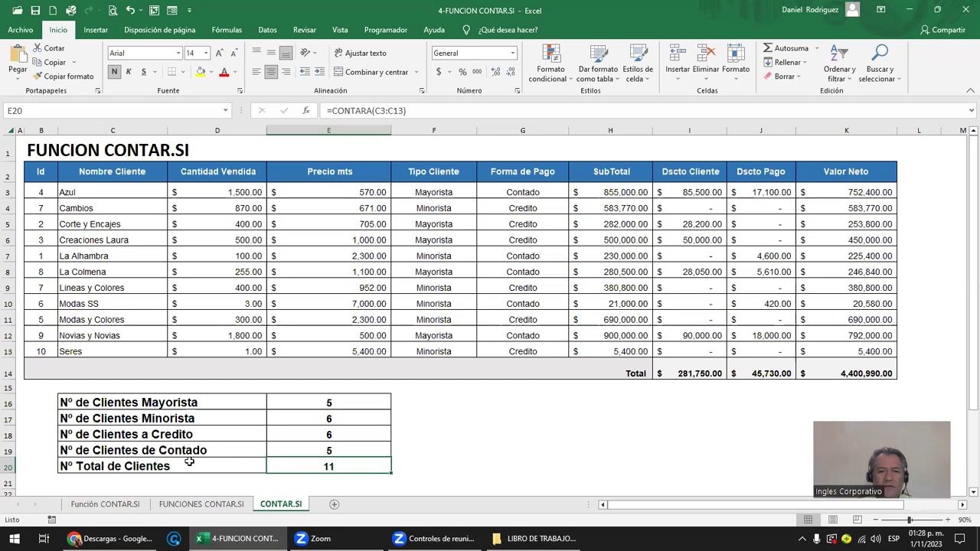
pyautogui.click(89, 194)
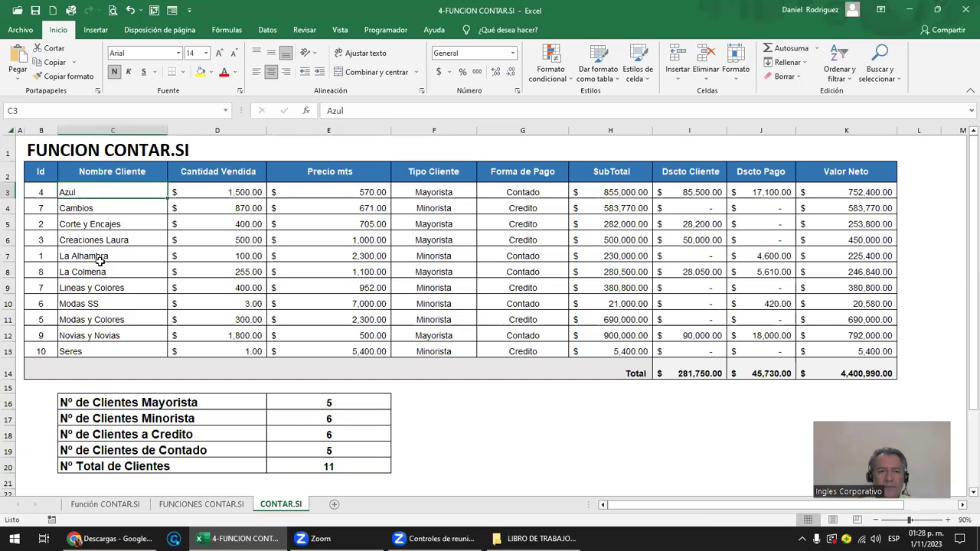
pyautogui.moveTo(100, 261); pyautogui.dragTo(92, 353)
pyautogui.click(443, 462)
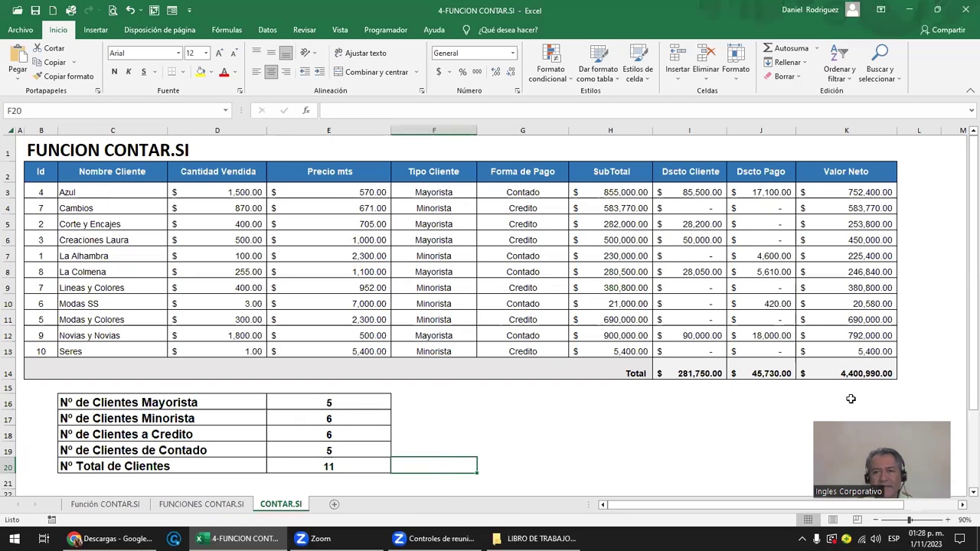
pyautogui.moveTo(689, 131); pyautogui.dragTo(851, 136)
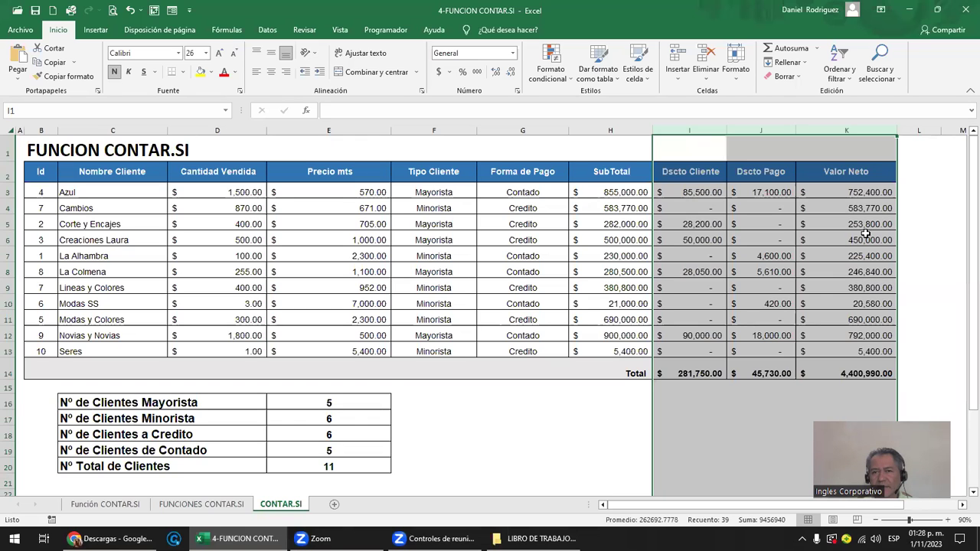
pyautogui.click(848, 129)
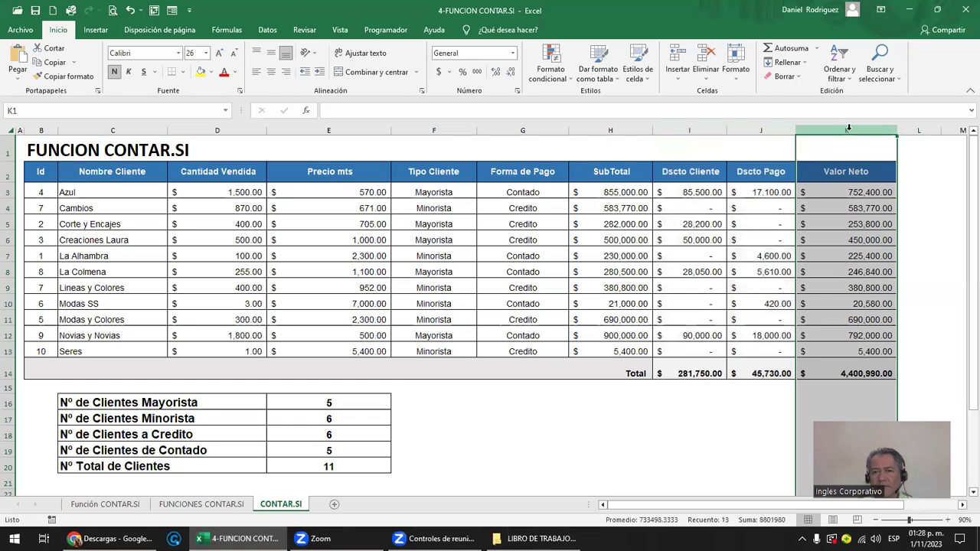
pyautogui.moveTo(845, 193); pyautogui.dragTo(829, 349)
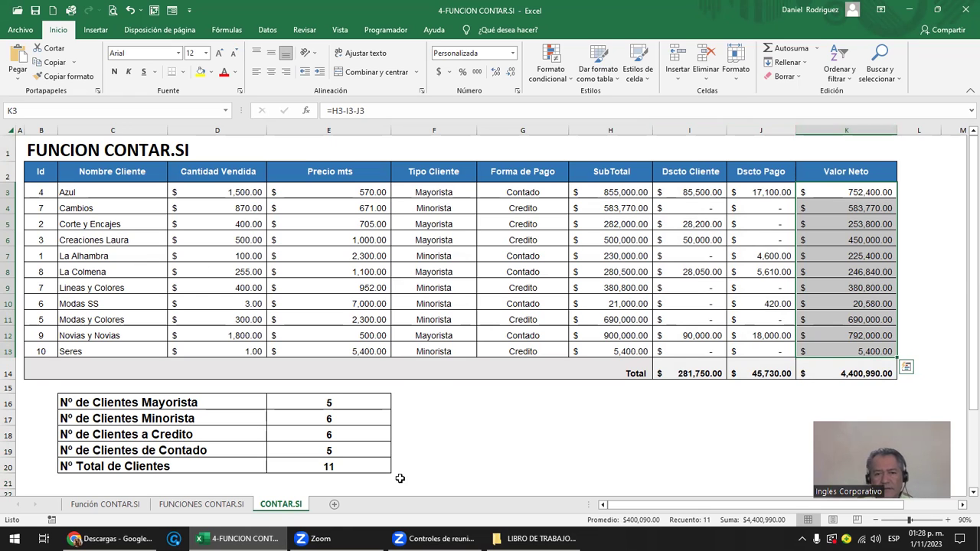
pyautogui.click(457, 470)
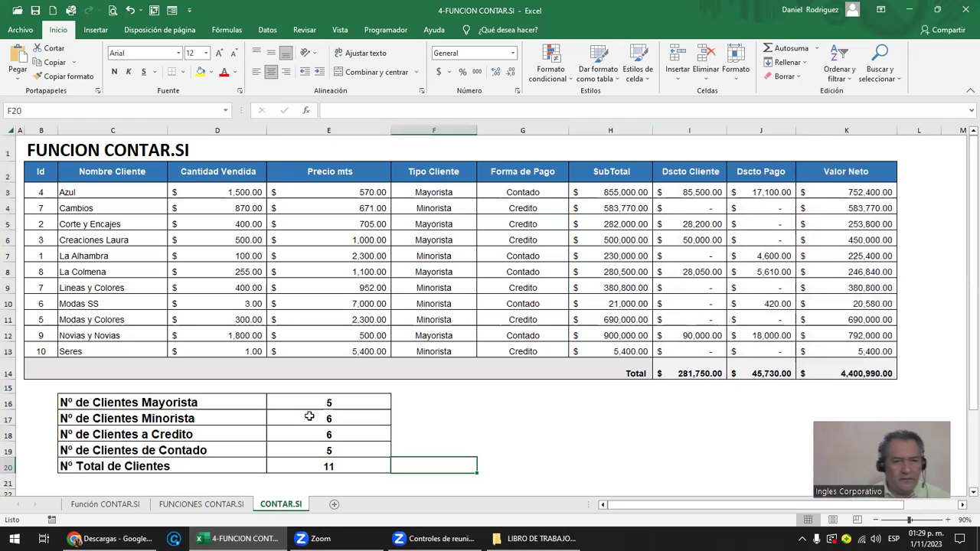
pyautogui.click(441, 194)
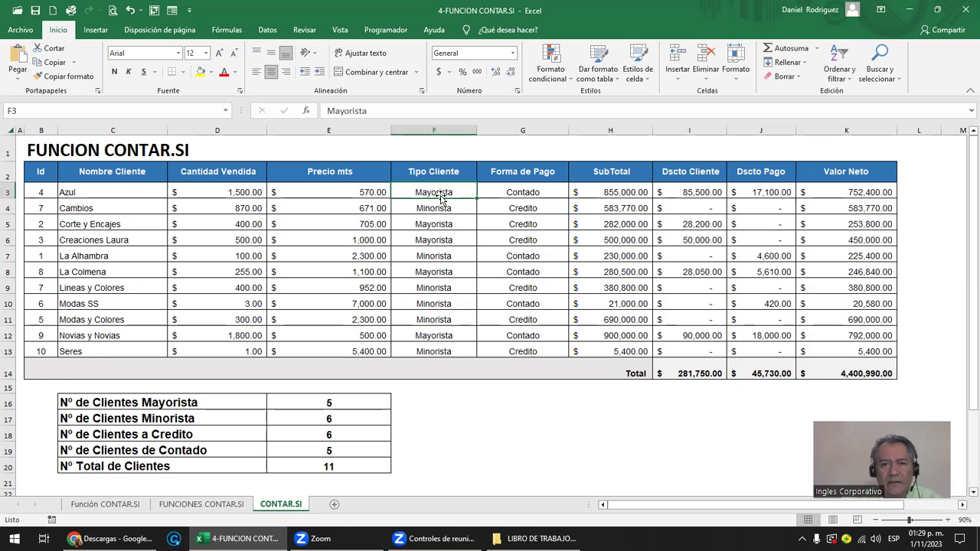
pyautogui.click(539, 196)
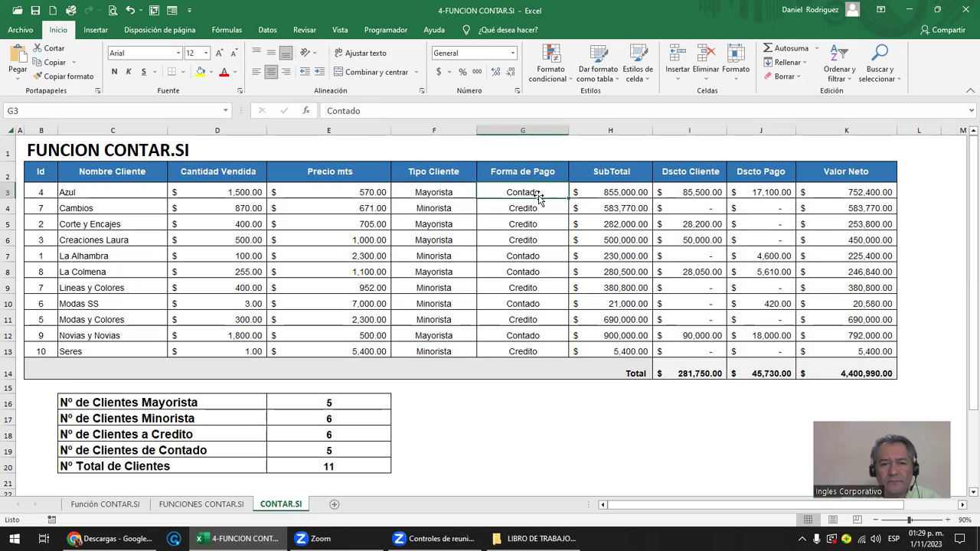
pyautogui.click(451, 415)
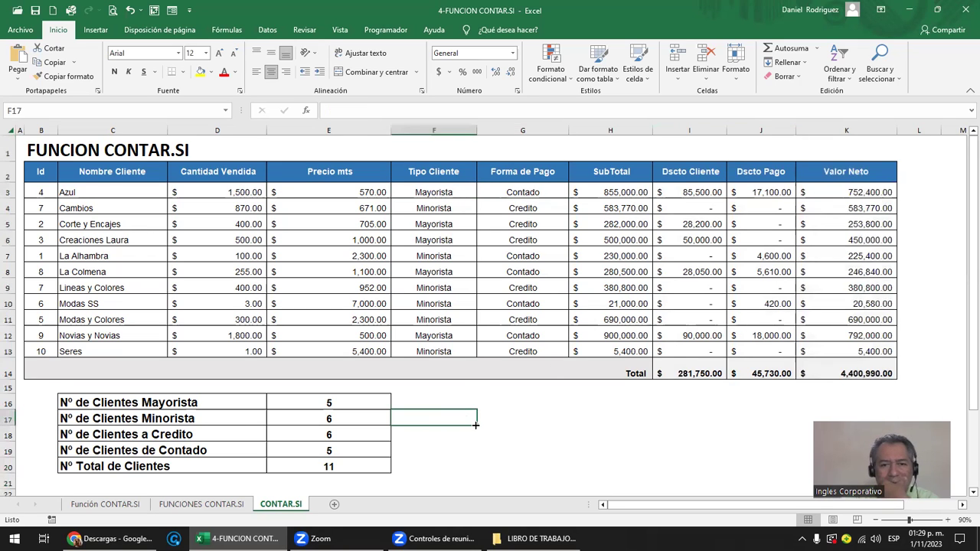
pyautogui.press('Up')
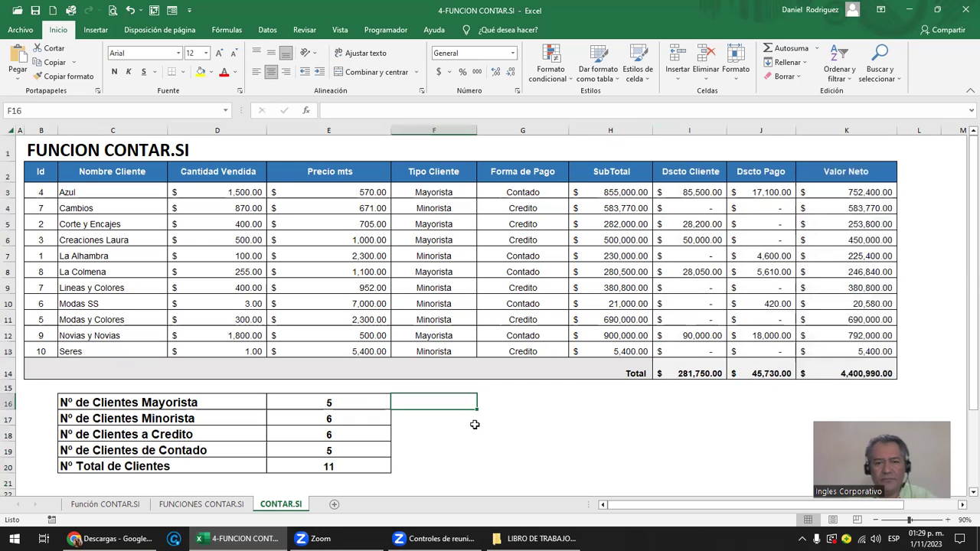
pyautogui.write('=')
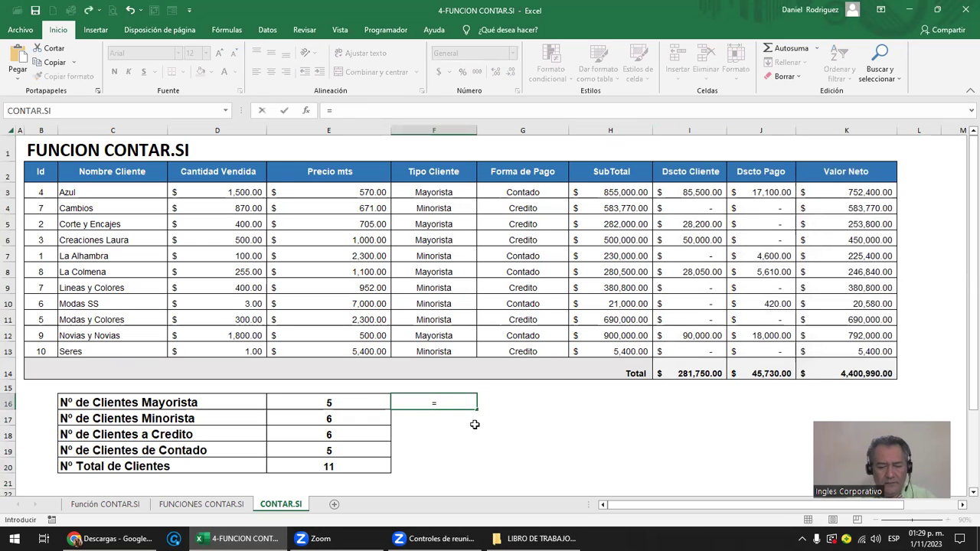
pyautogui.write('CONTAR.SI')
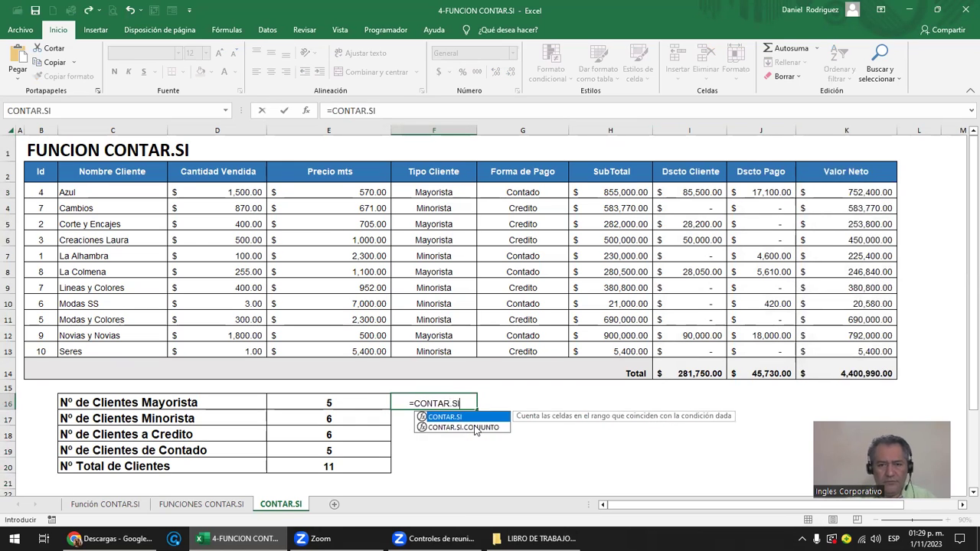
pyautogui.click(475, 427)
pyautogui.doubleClick(475, 427)
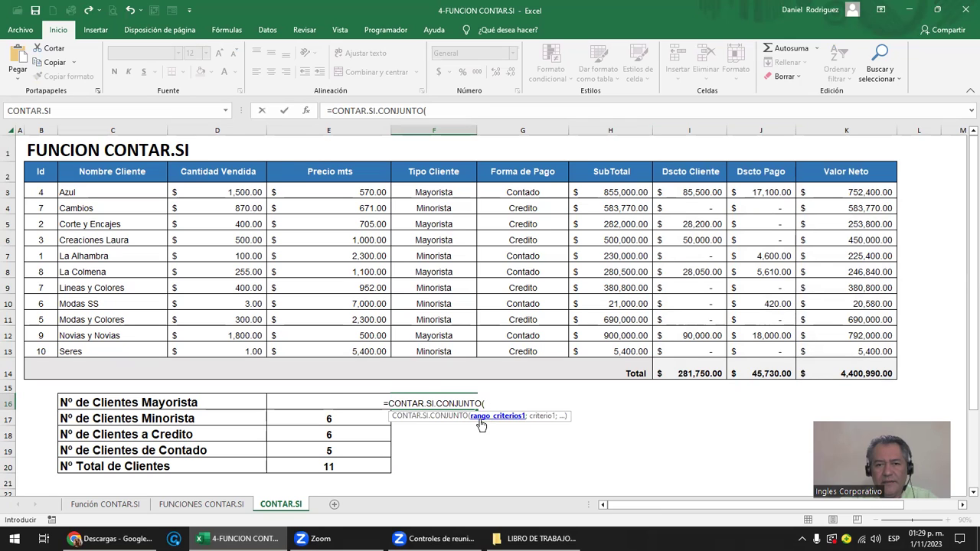
pyautogui.press('Escape')
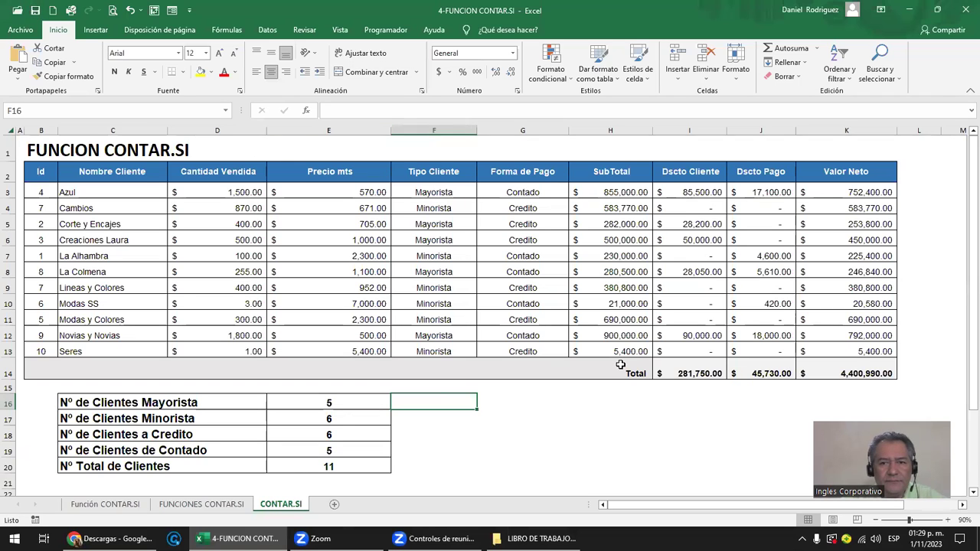
# - Close the CONTAR.SI workbook and open 4-FUNCION SUMAR.SI from File Explorer
pyautogui.click(963, 13)
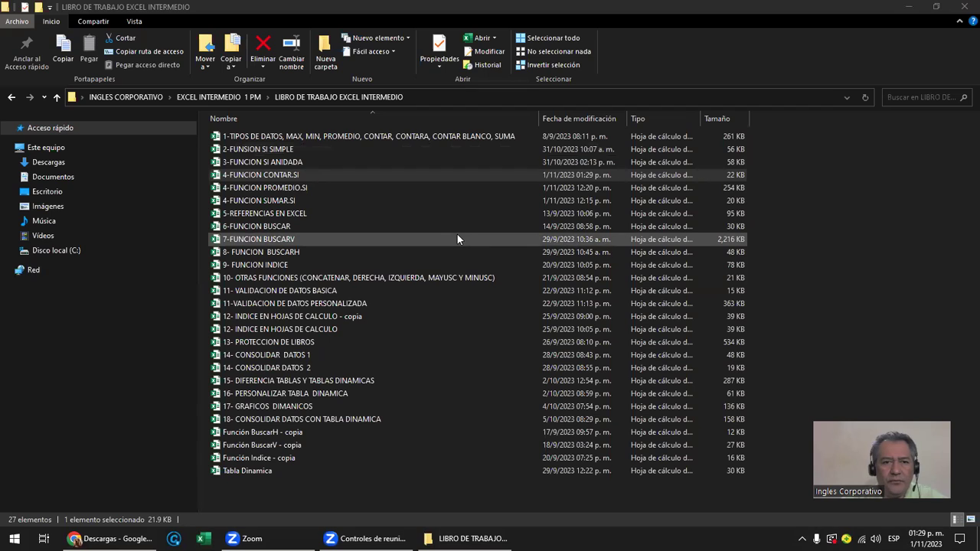
pyautogui.doubleClick(261, 201)
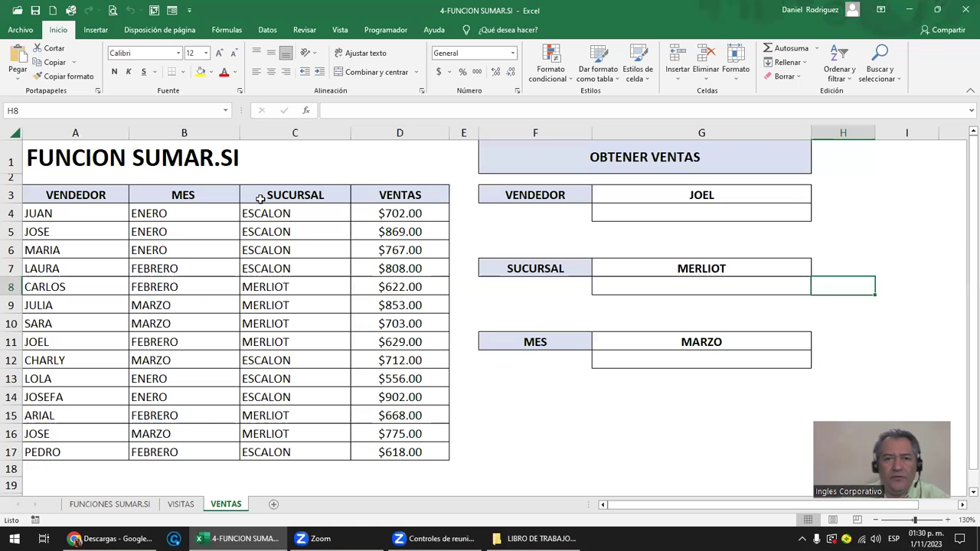
# - On the FUNCIONES SUMAR.SI sheet, review the product table A3:G15 and its columns
pyautogui.click(131, 506)
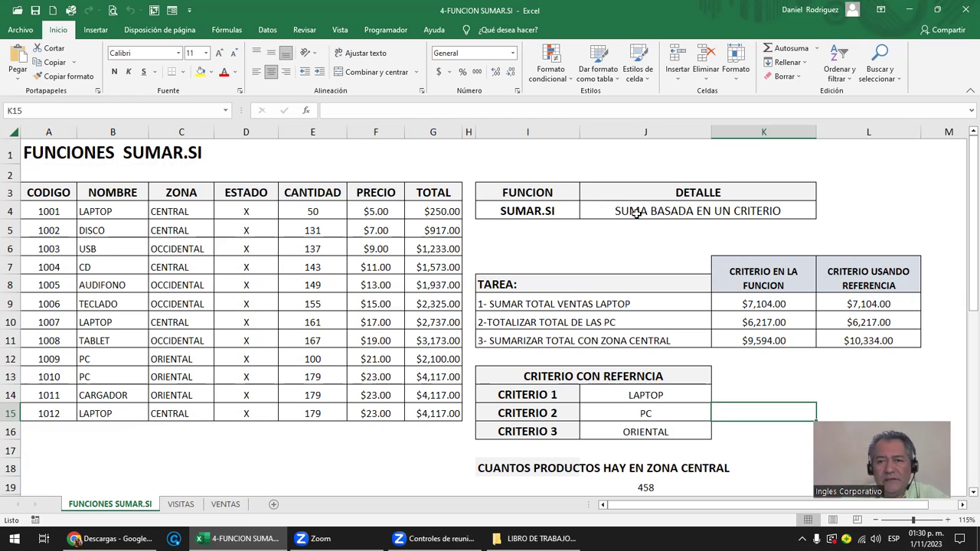
pyautogui.click(634, 213)
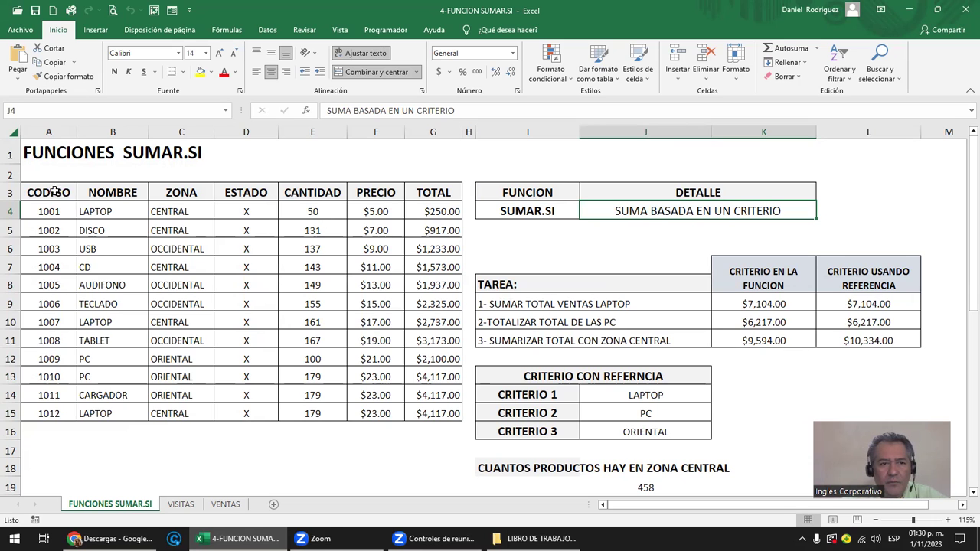
pyautogui.moveTo(68, 199); pyautogui.dragTo(412, 411)
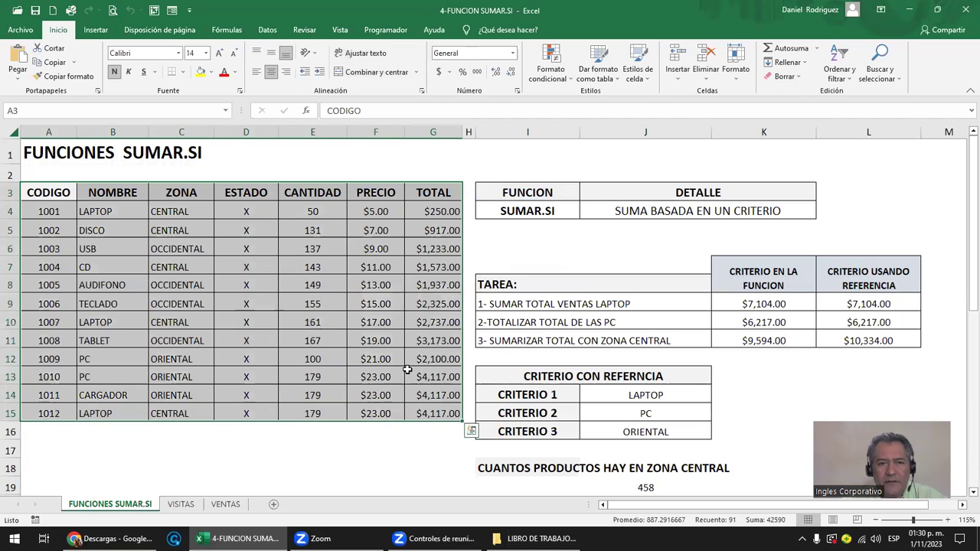
pyautogui.click(306, 132)
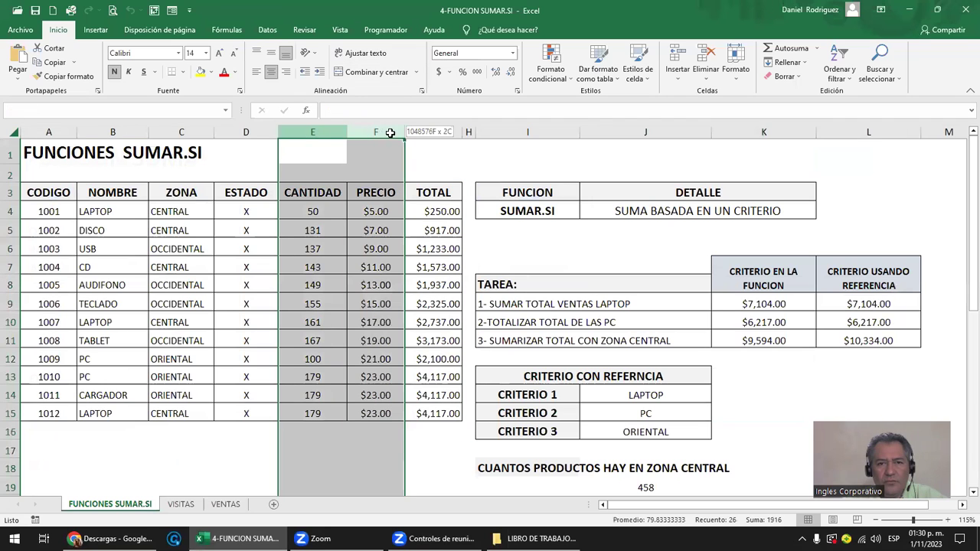
pyautogui.moveTo(353, 133); pyautogui.dragTo(433, 133)
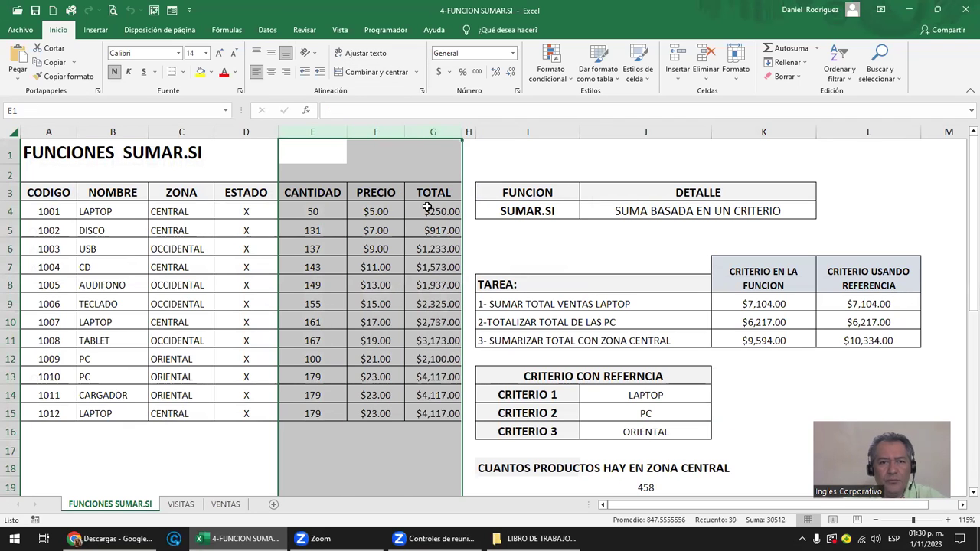
pyautogui.click(325, 129)
pyautogui.moveTo(327, 127); pyautogui.dragTo(410, 130)
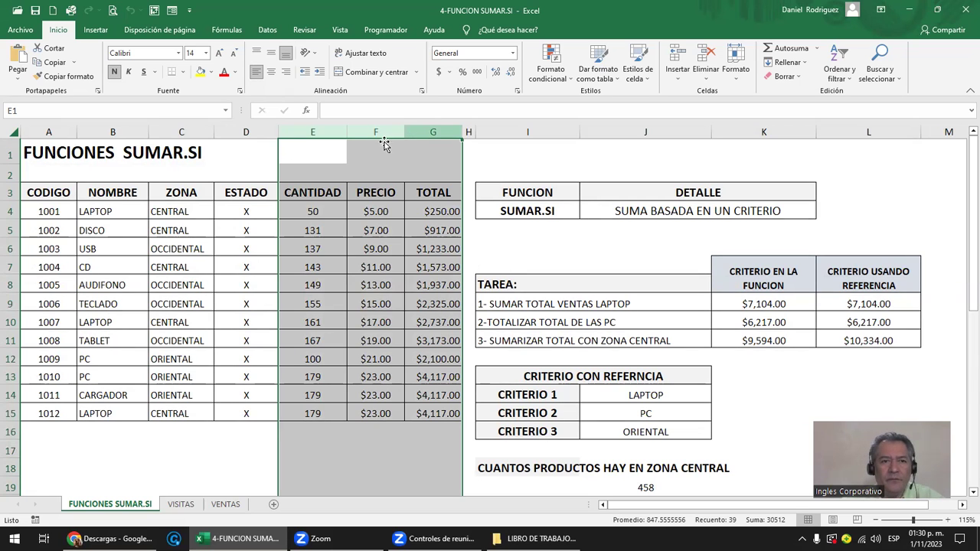
pyautogui.moveTo(246, 132); pyautogui.dragTo(65, 145)
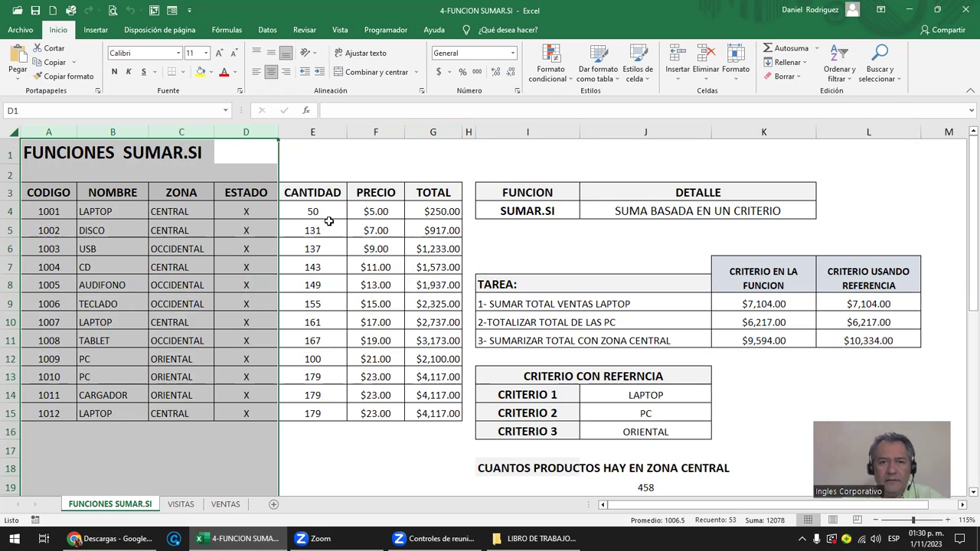
pyautogui.click(387, 212)
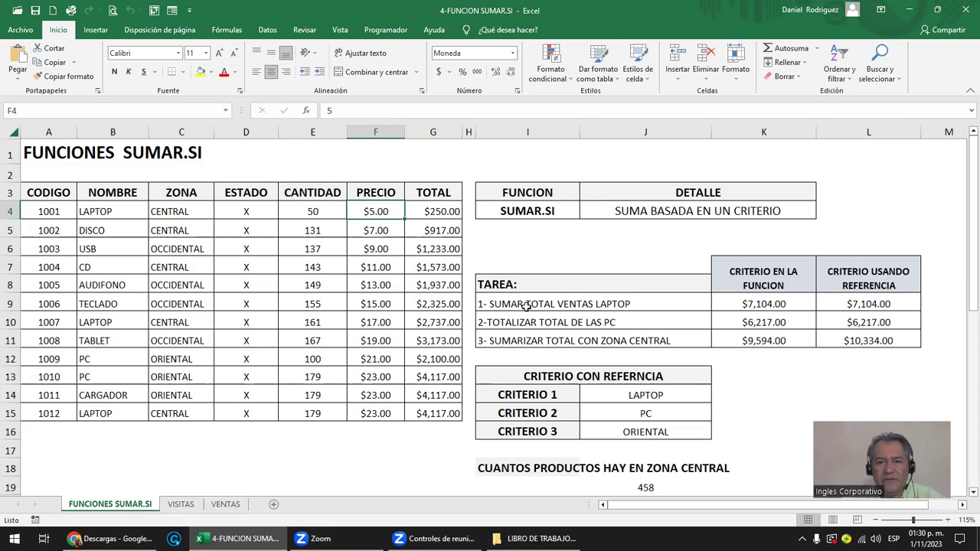
# - Review the laptop total formula in K9, then delete the results in K9:L11
pyautogui.click(526, 305)
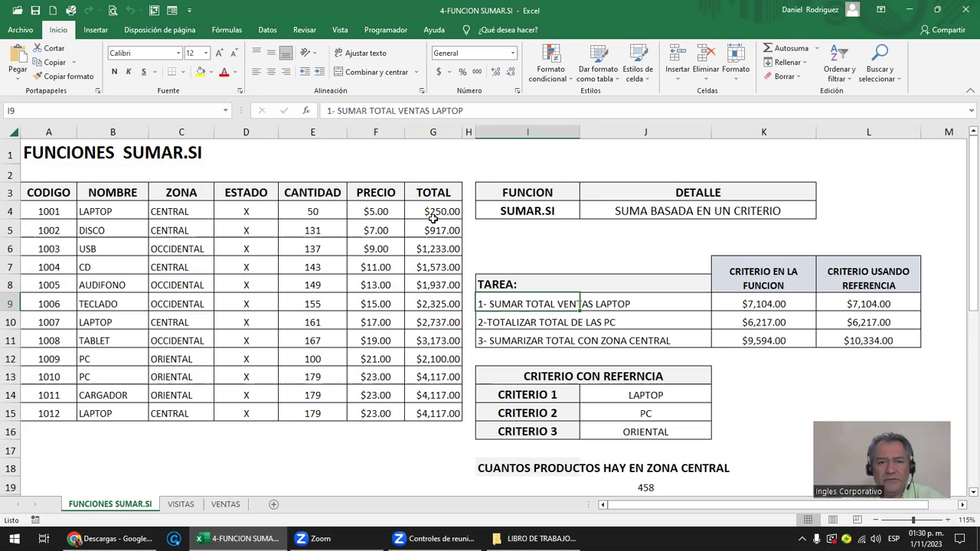
pyautogui.click(441, 131)
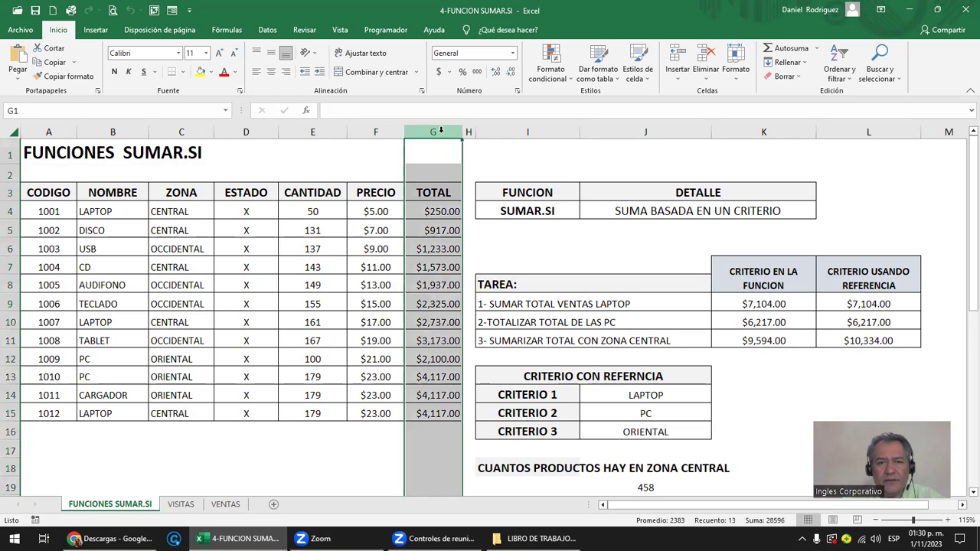
pyautogui.click(95, 210)
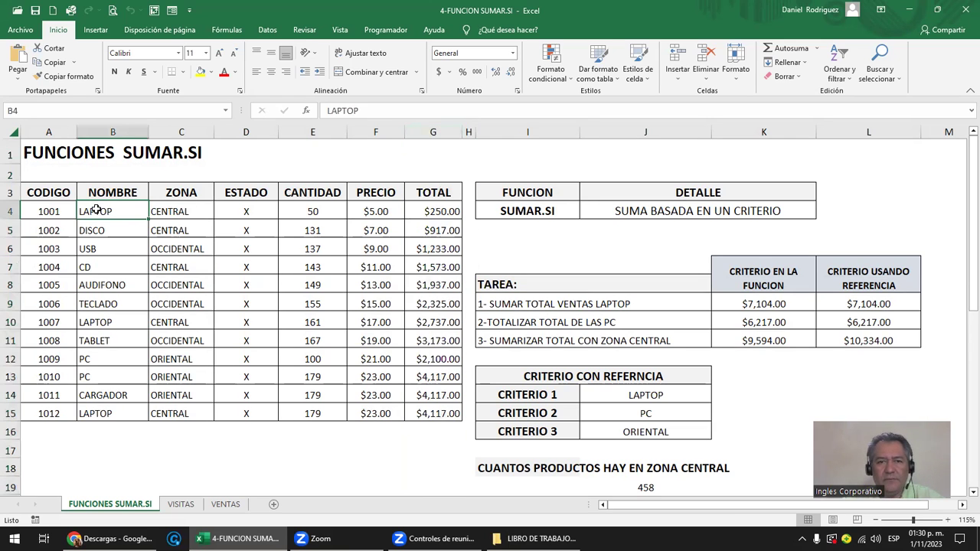
pyautogui.click(748, 302)
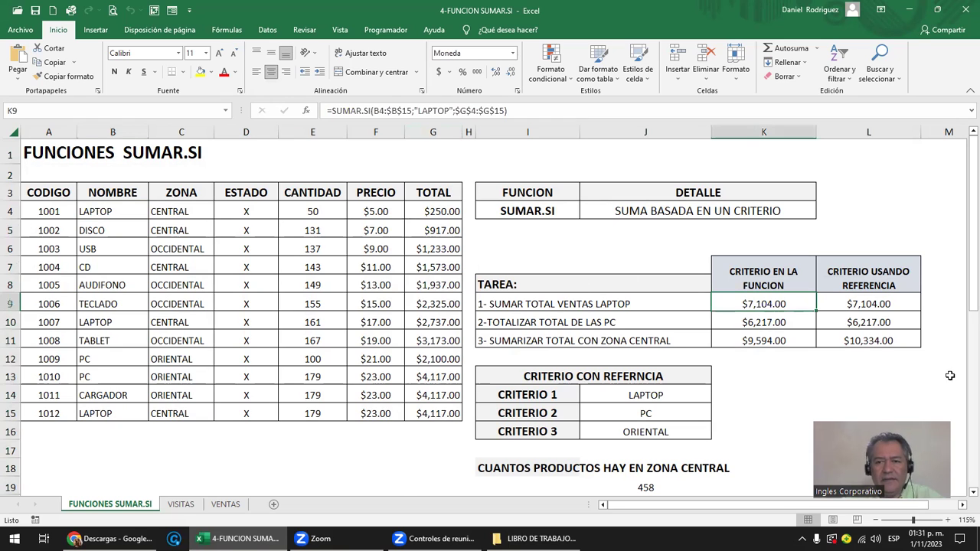
pyautogui.press('F2')
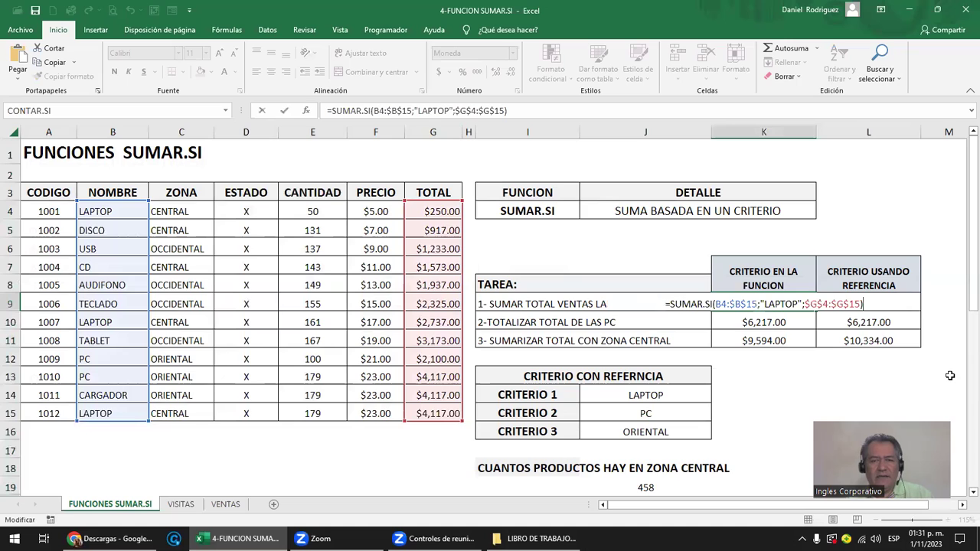
pyautogui.hotkey('ctrl', 'Return')
pyautogui.hotkey('shift', 'Right')
pyautogui.hotkey('shift', 'Down')
pyautogui.hotkey('shift', 'Down')
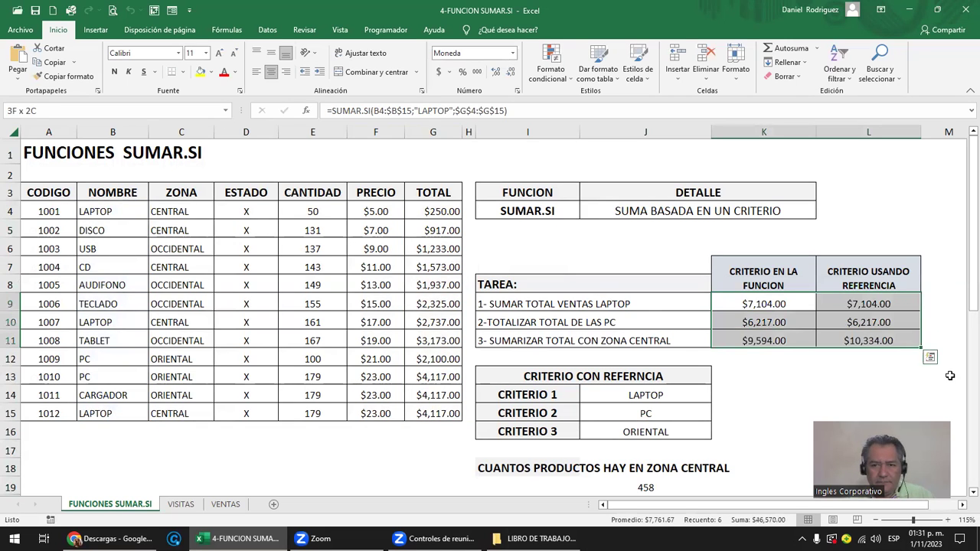
pyautogui.press('Delete')
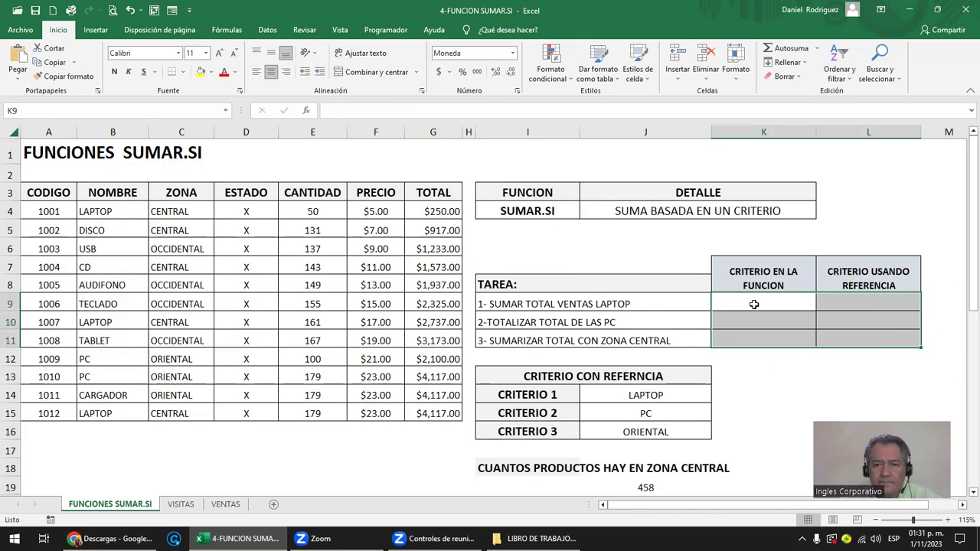
# - Enter =SUMAR.SI(B4:B15;"LAPTOP";G4:G15) in K9, returning $7,104.00
pyautogui.click(753, 303)
pyautogui.write('=')
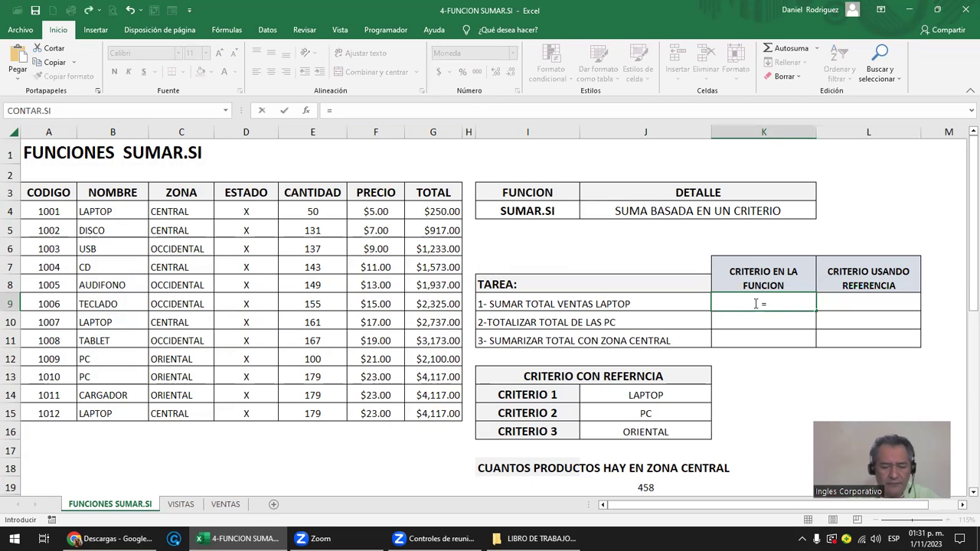
pyautogui.write('SUMAR.SI')
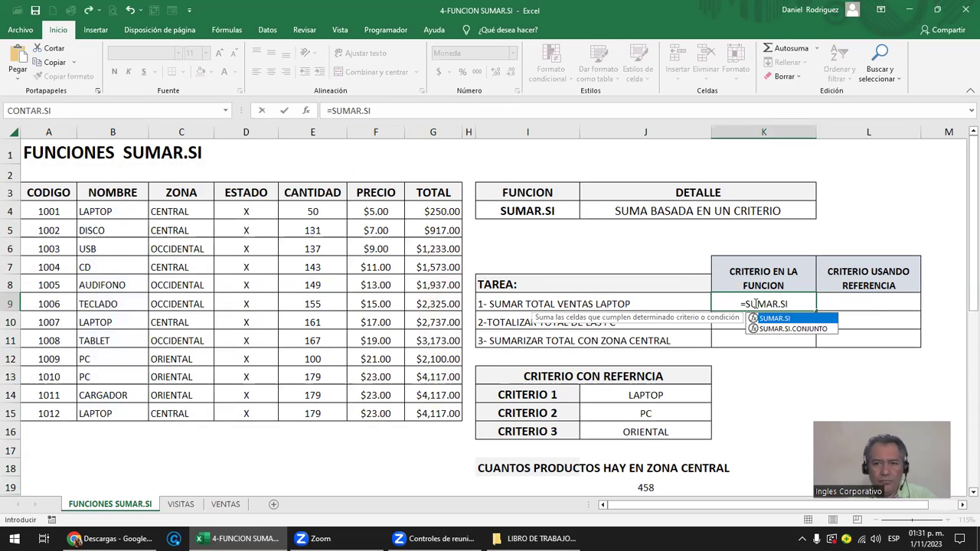
pyautogui.write('(')
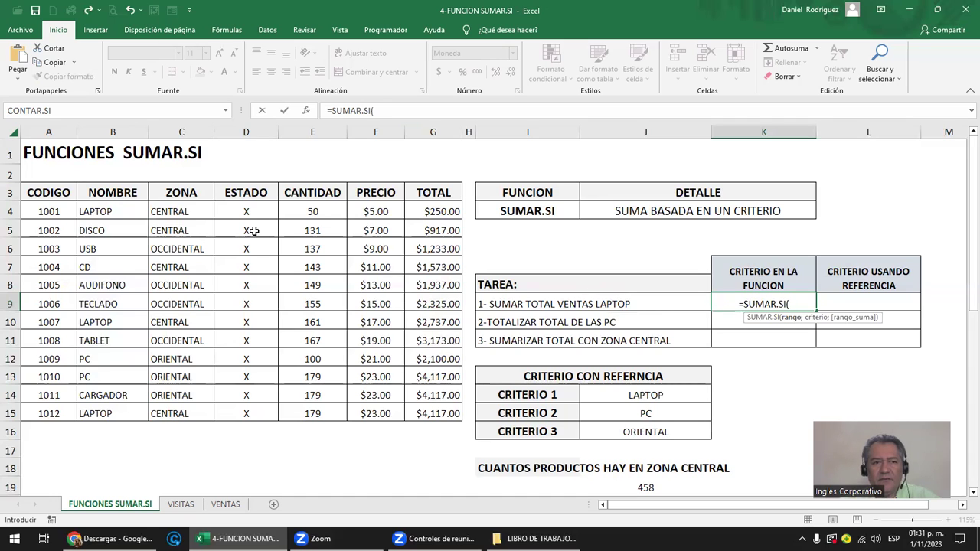
pyautogui.moveTo(98, 212); pyautogui.dragTo(105, 413)
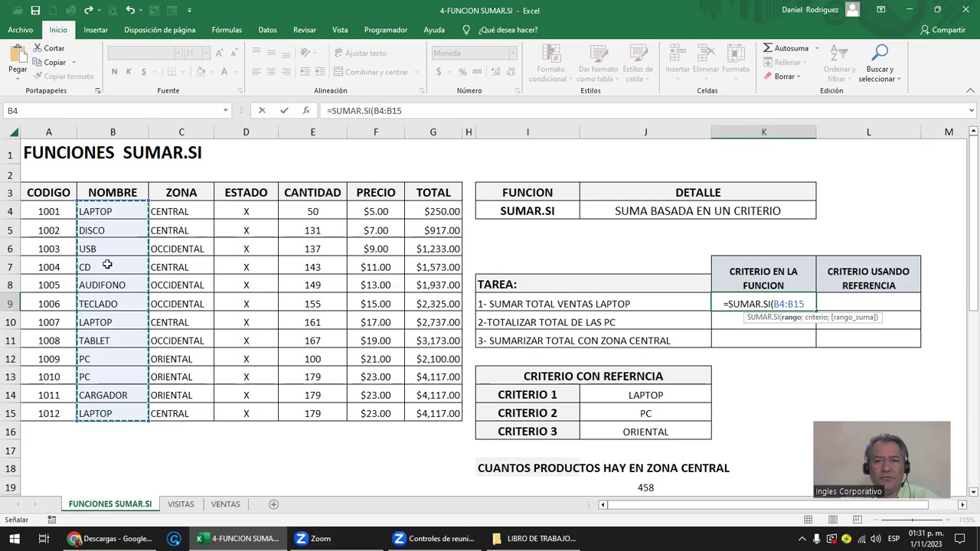
pyautogui.write(';')
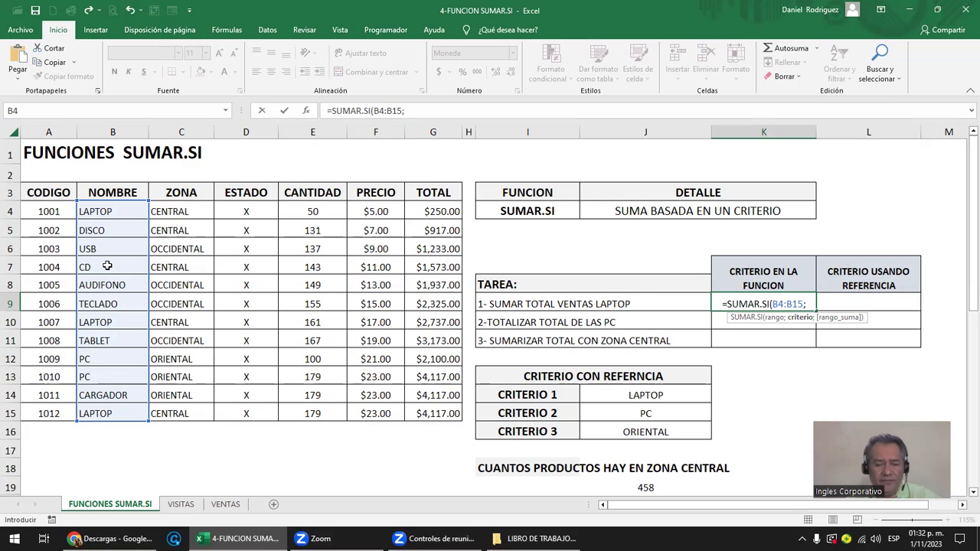
pyautogui.write('"')
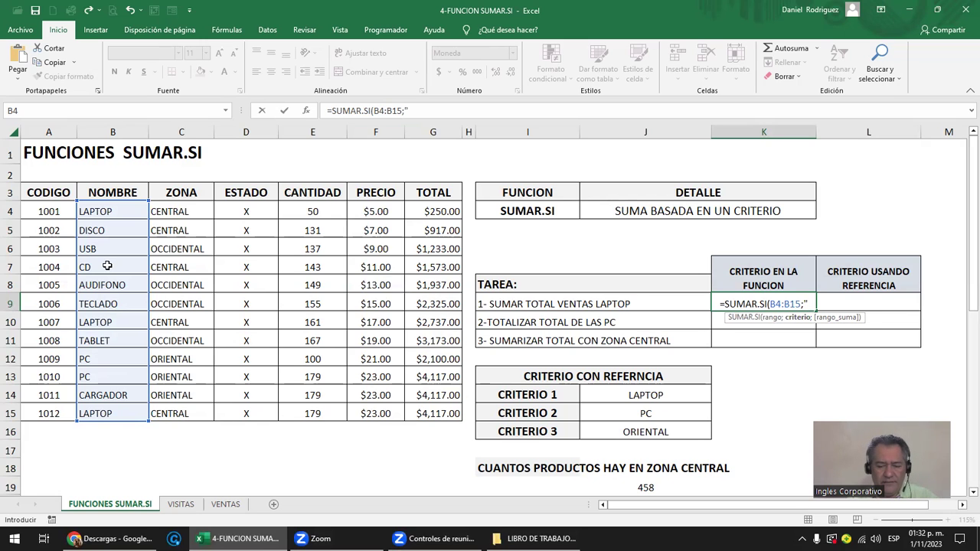
pyautogui.write('LA')
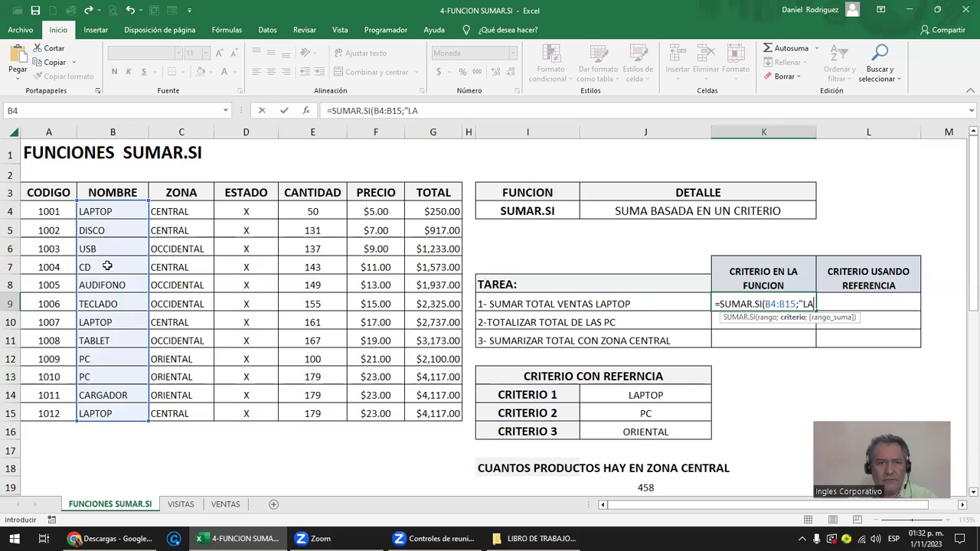
pyautogui.write('PTOP";')
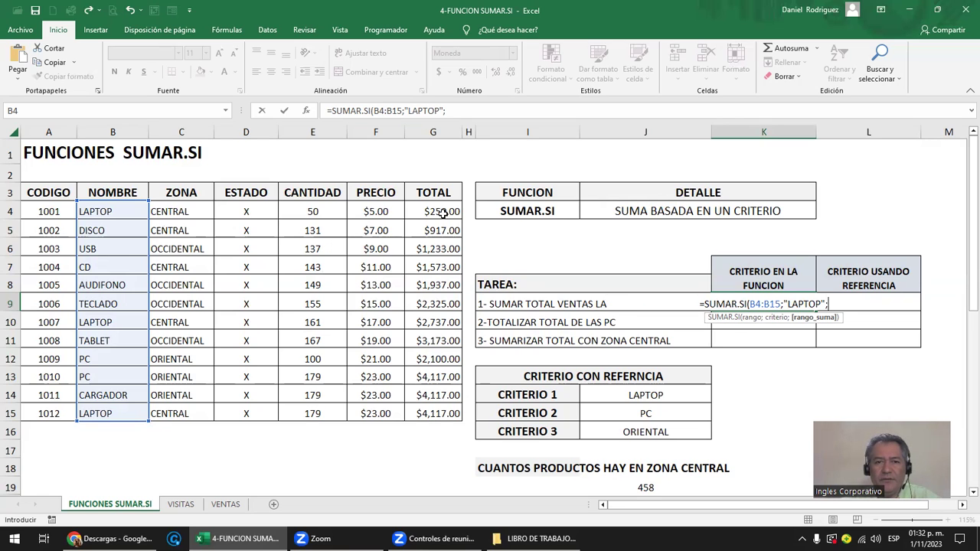
pyautogui.moveTo(442, 210); pyautogui.dragTo(438, 409)
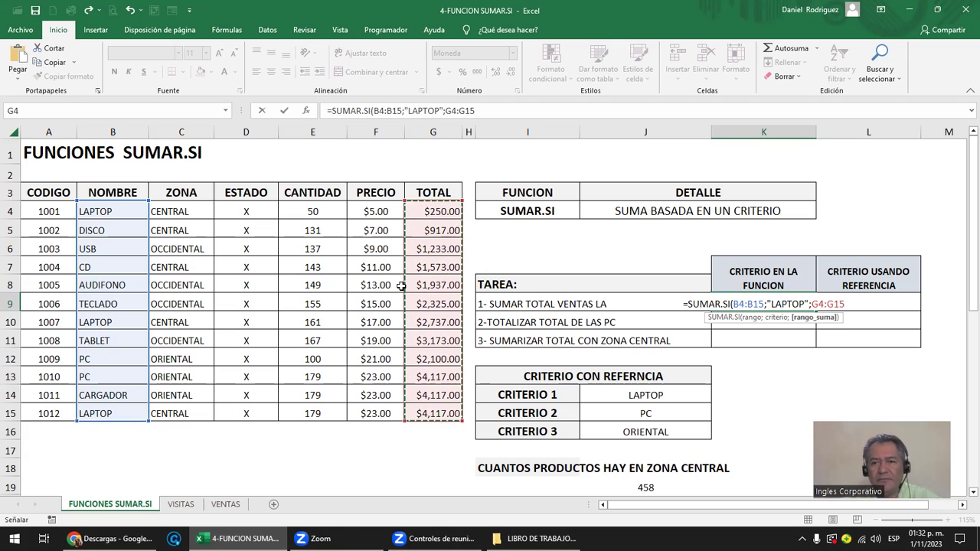
pyautogui.press('Return')
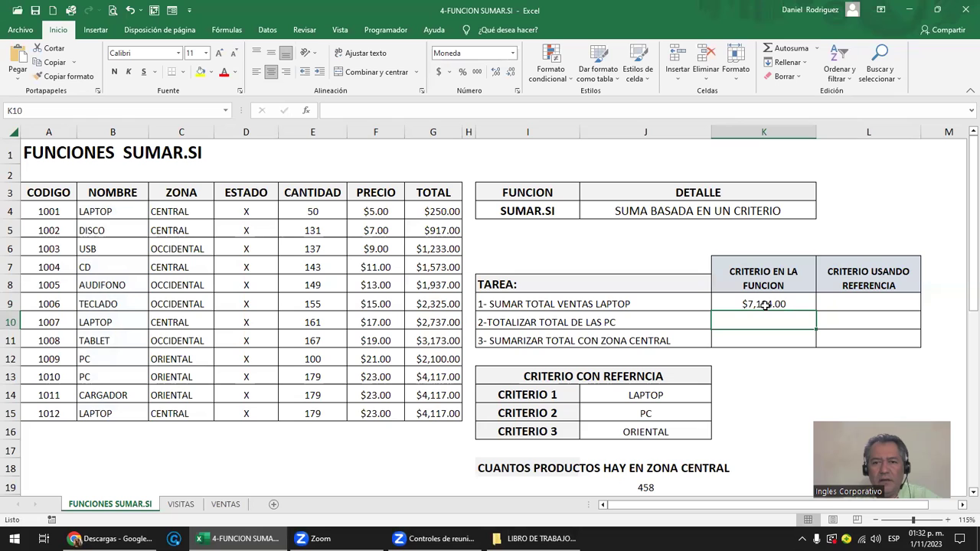
pyautogui.click(115, 213)
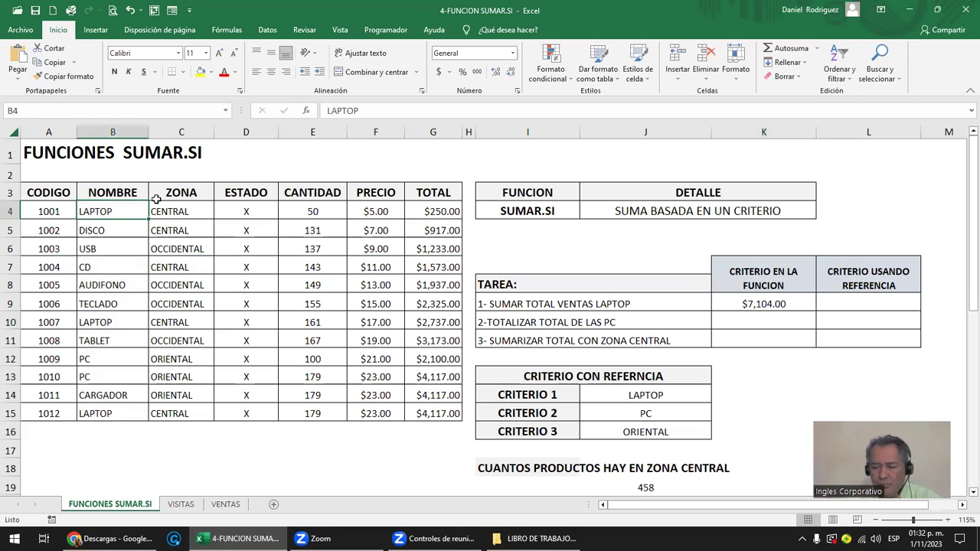
pyautogui.press('Delete')
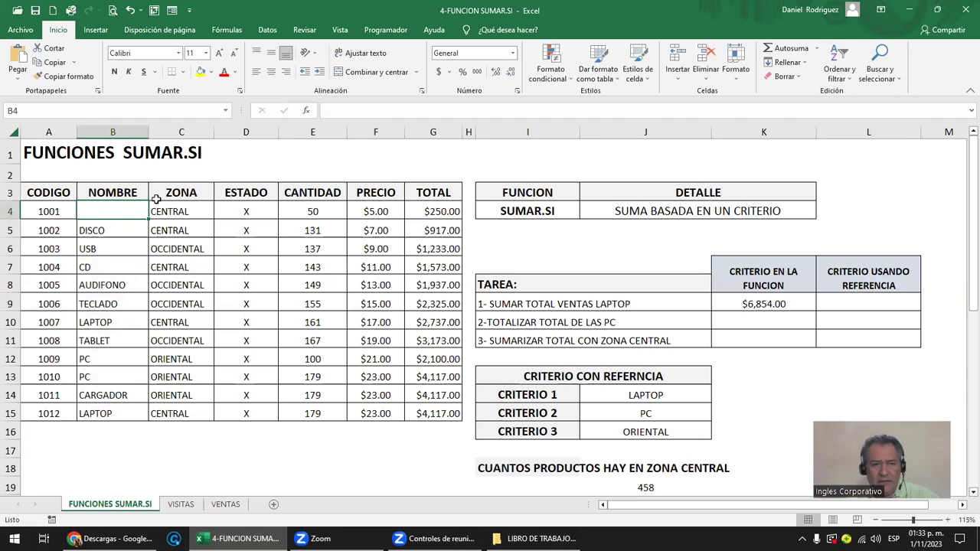
pyautogui.hotkey('ctrl', 'z')
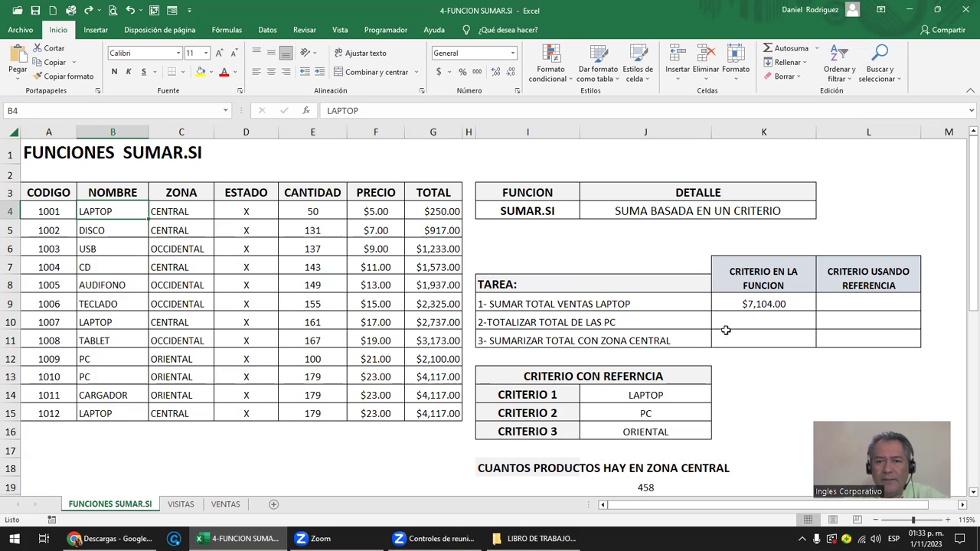
pyautogui.doubleClick(763, 303)
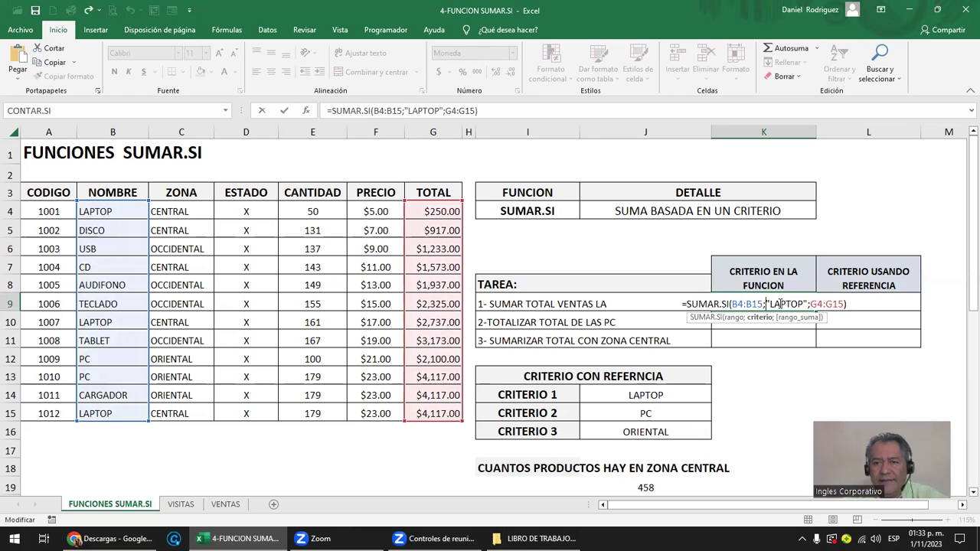
pyautogui.hotkey('shift', 'Right')
pyautogui.hotkey('shift', 'Right')
pyautogui.hotkey('shift', 'Right')
pyautogui.hotkey('shift', 'Right')
pyautogui.hotkey('shift', 'Right')
pyautogui.hotkey('shift', 'Right')
pyautogui.hotkey('shift', 'Right')
pyautogui.hotkey('shift', 'Right')
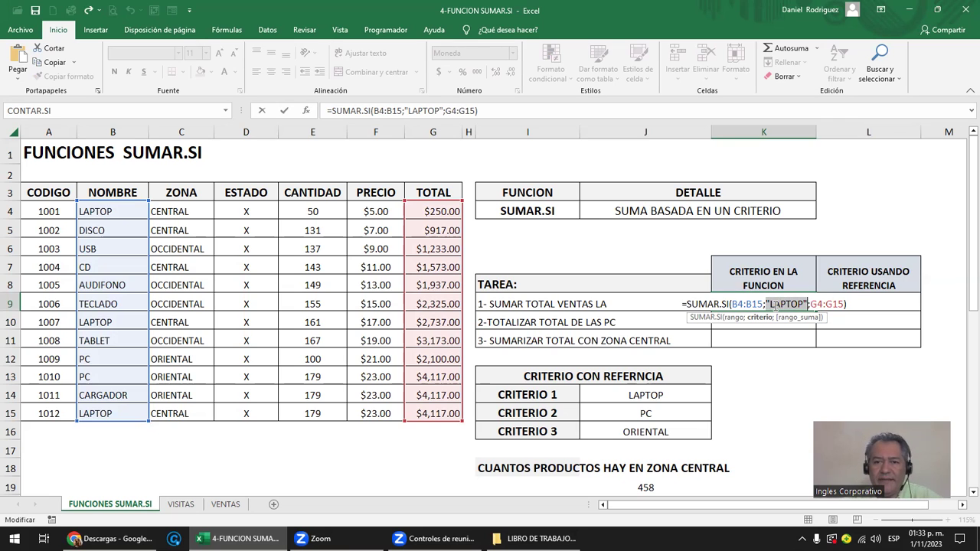
pyautogui.press('Return')
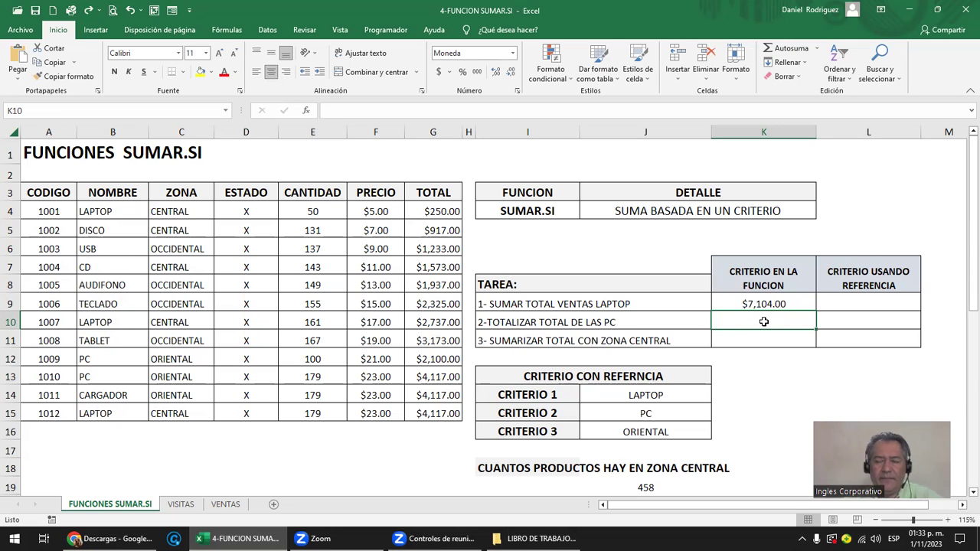
# - Enter =SUMAR.SI(B4:B15;"PC";G4:G15) in K10 to total PC sales at $6,217.00
pyautogui.write('=')
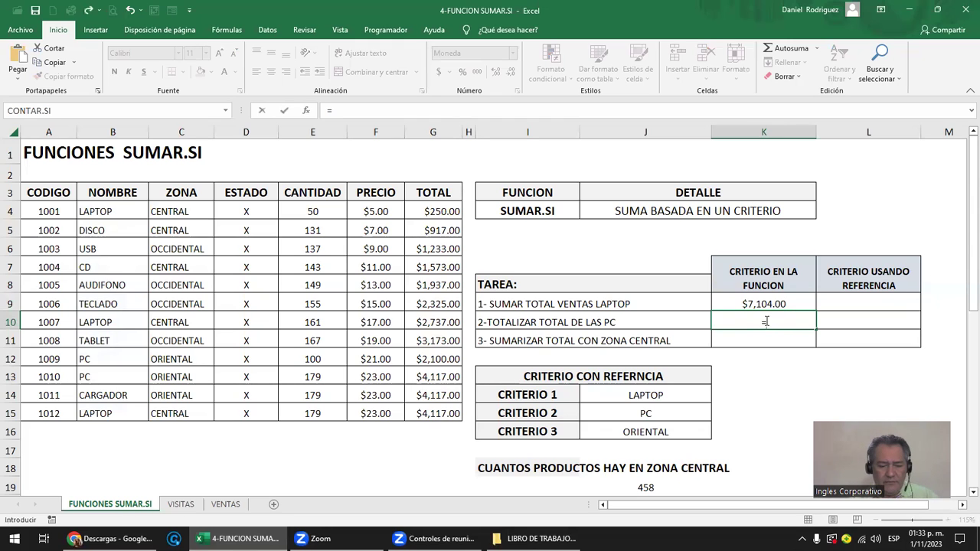
pyautogui.write('SUMAR.')
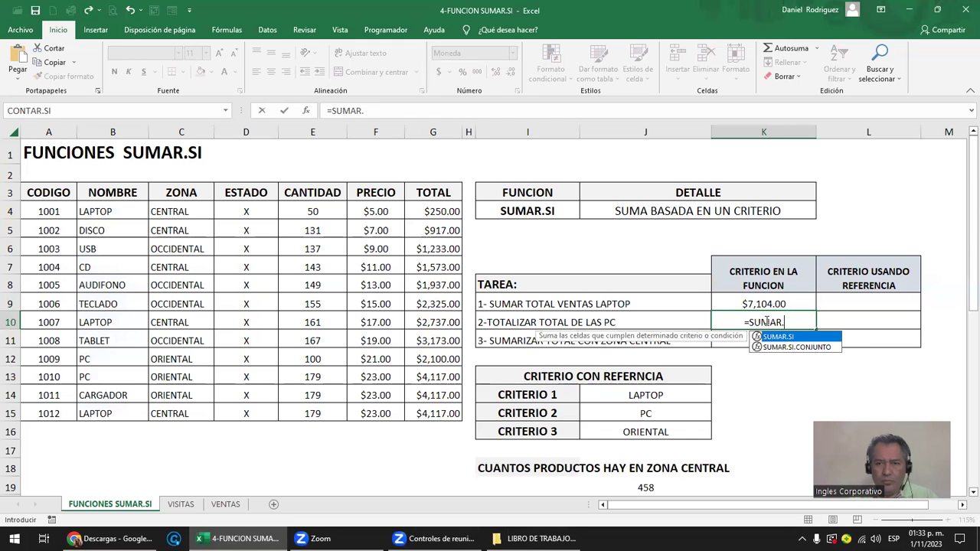
pyautogui.press('Tab')
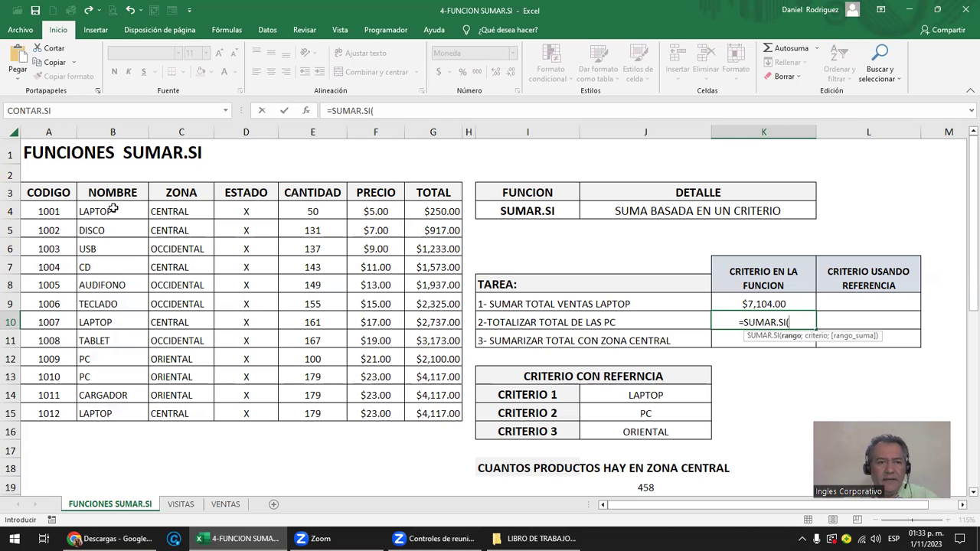
pyautogui.moveTo(114, 211); pyautogui.dragTo(122, 385)
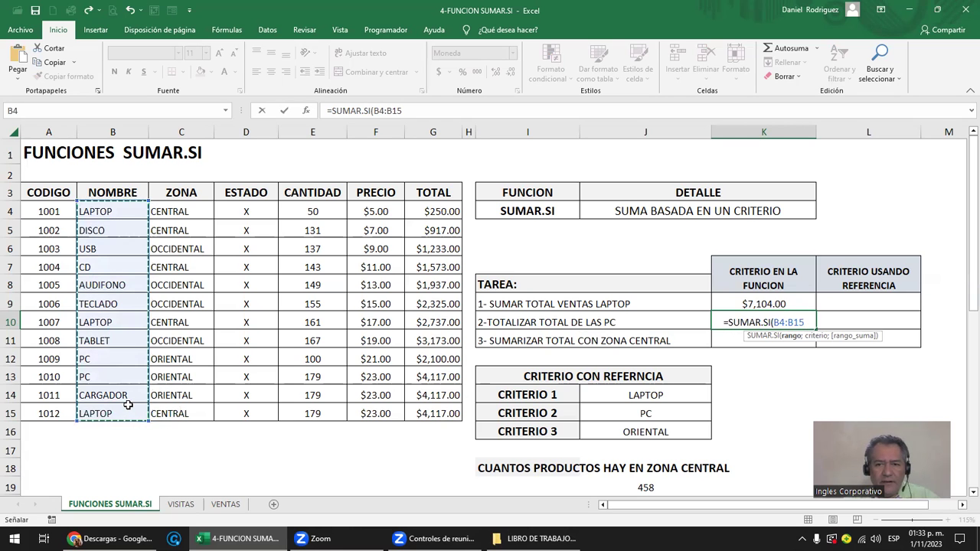
pyautogui.write(';')
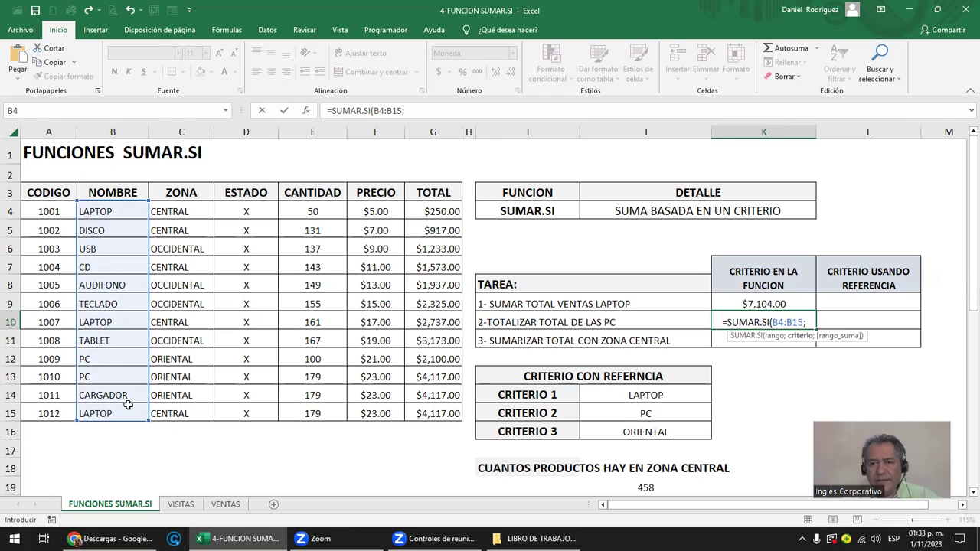
pyautogui.write('"PC"')
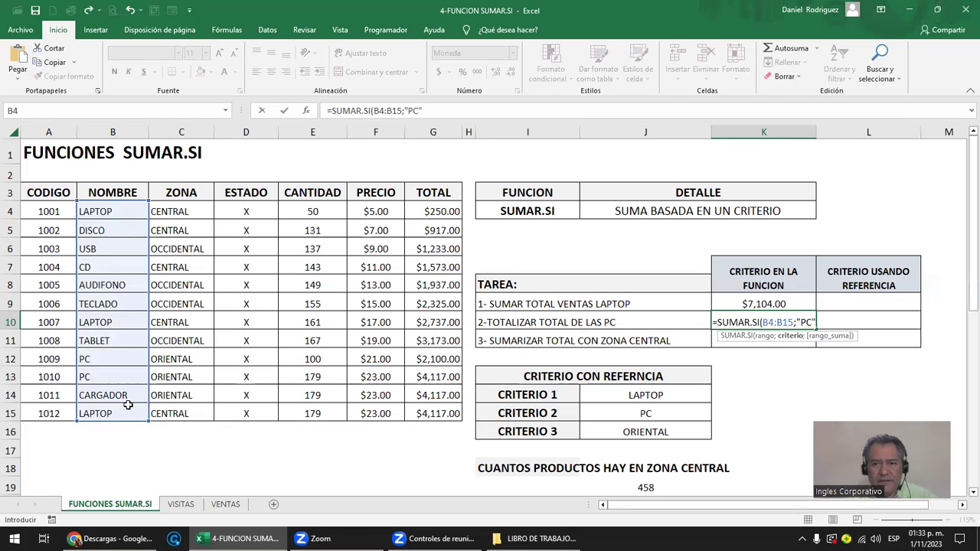
pyautogui.write(';')
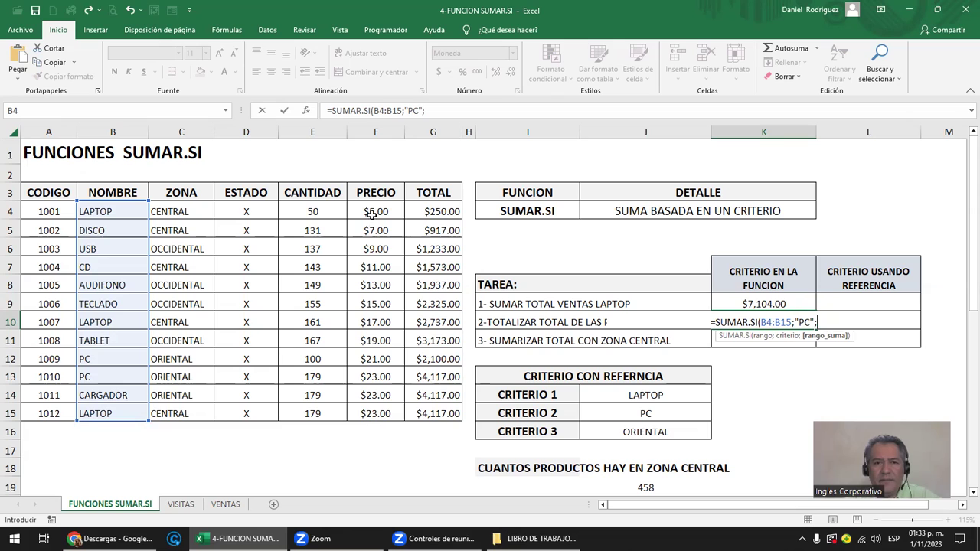
pyautogui.moveTo(439, 205); pyautogui.dragTo(441, 407)
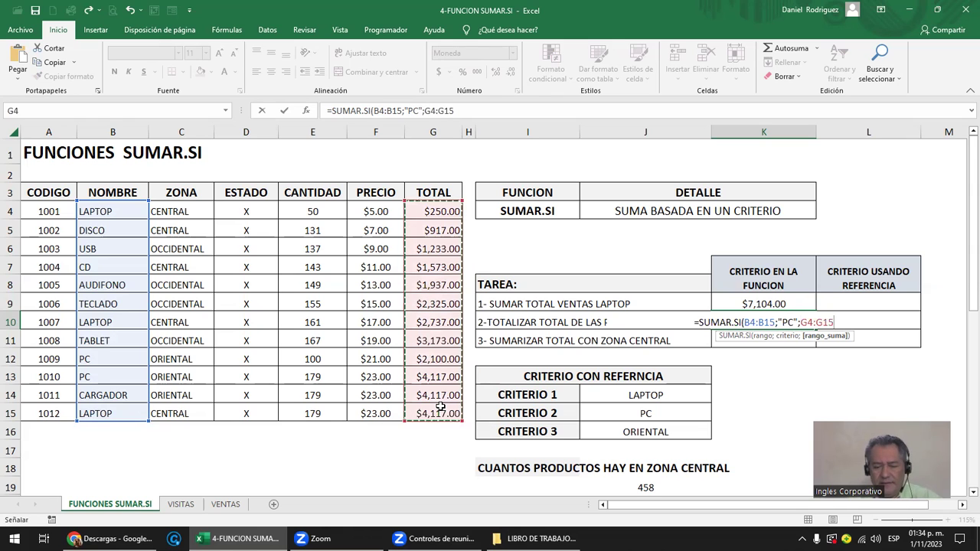
pyautogui.write(')')
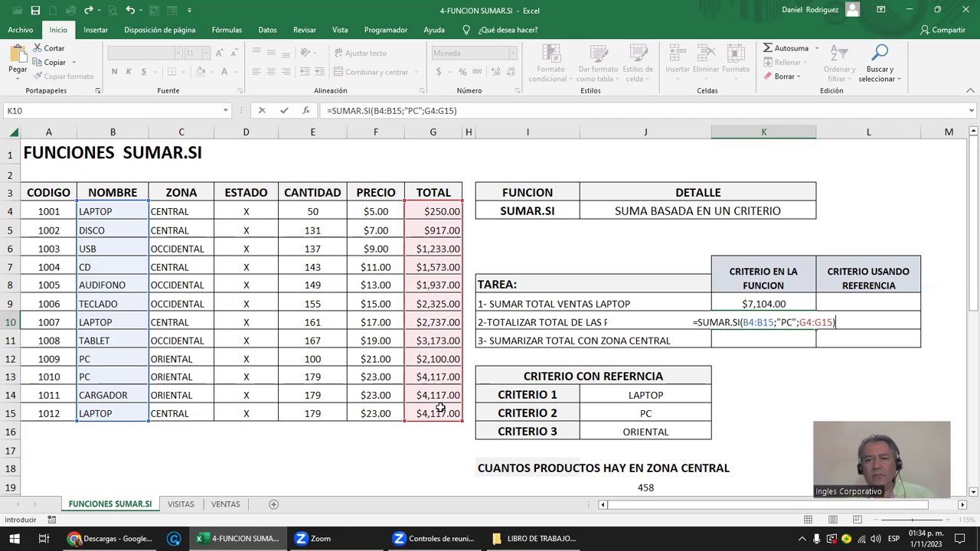
pyautogui.press('Return')
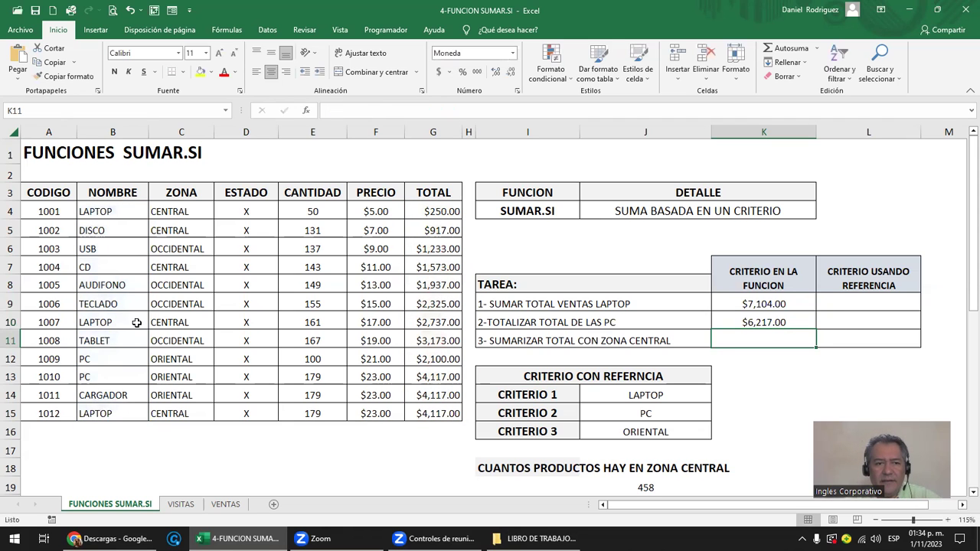
pyautogui.click(103, 361)
pyautogui.press('Delete')
pyautogui.press('Down')
pyautogui.press('Delete')
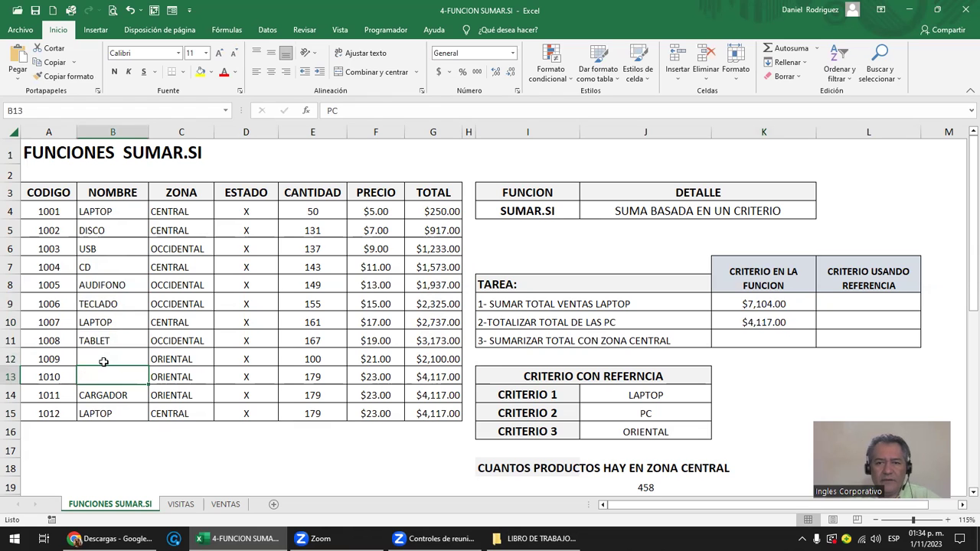
pyautogui.hotkey('ctrl', 'z')
pyautogui.hotkey('ctrl', 'z')
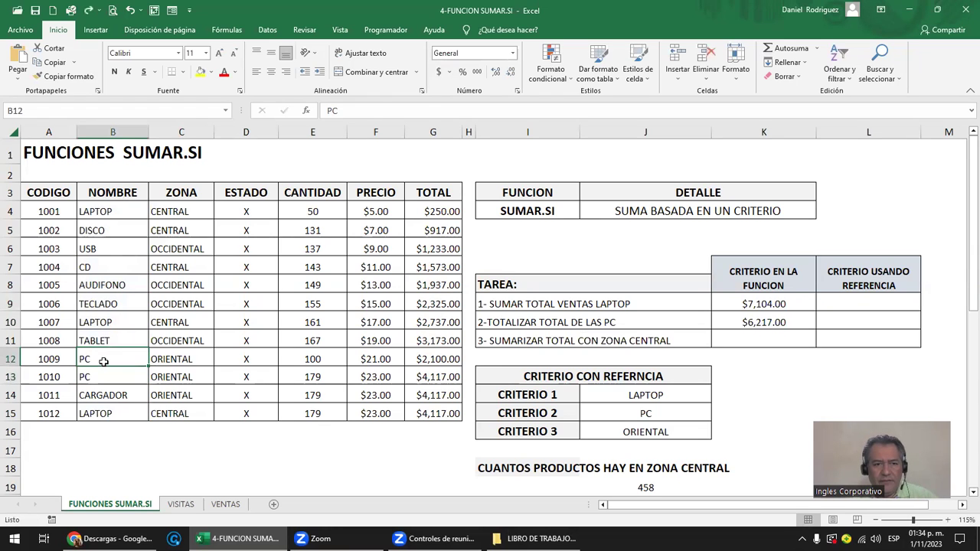
pyautogui.click(751, 324)
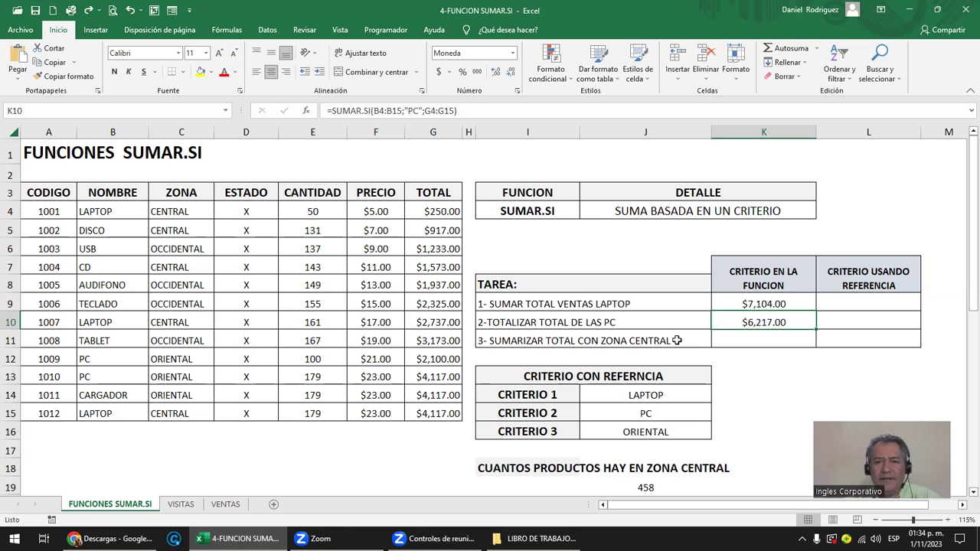
pyautogui.click(731, 340)
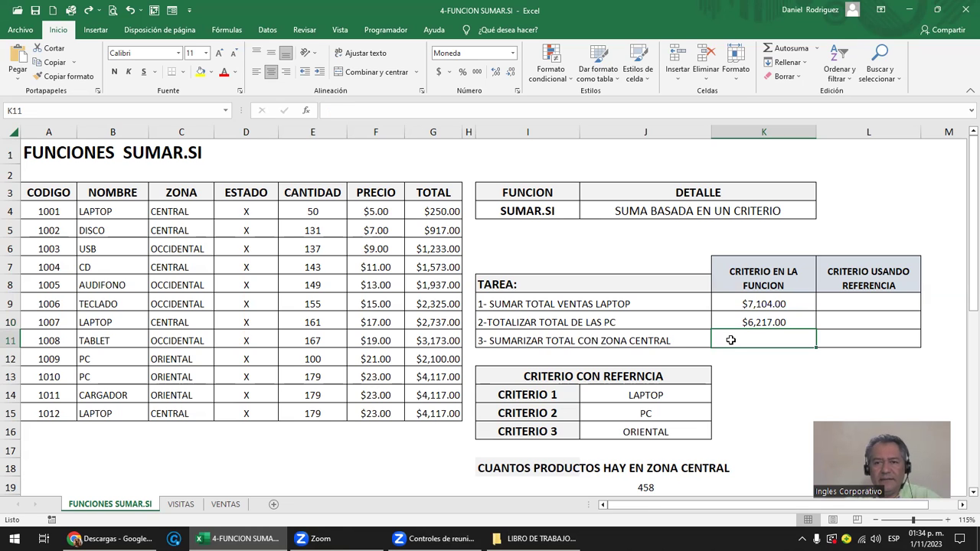
pyautogui.write('=')
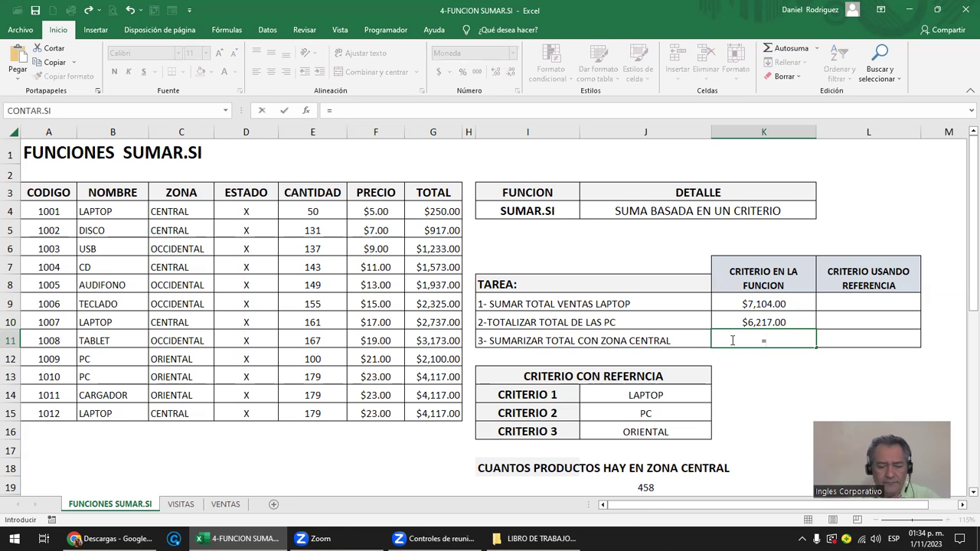
pyautogui.write('SUMA')
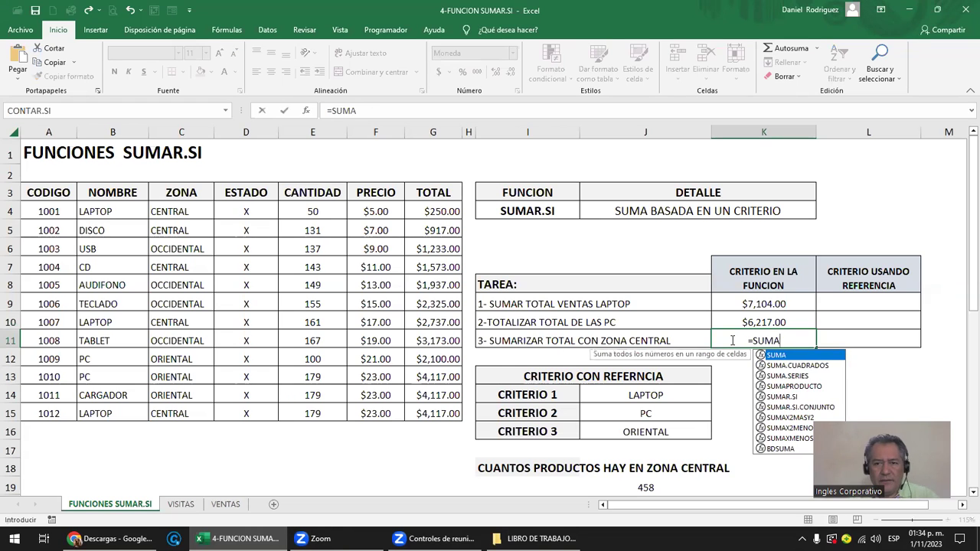
# - Enter =SUMAR.SI(C4:C15;"CENTRAL";G4:G15) in K11, returning $9,594.00
pyautogui.press('Down')
pyautogui.press('Down')
pyautogui.press('Down')
pyautogui.press('Down')
pyautogui.press('Tab')
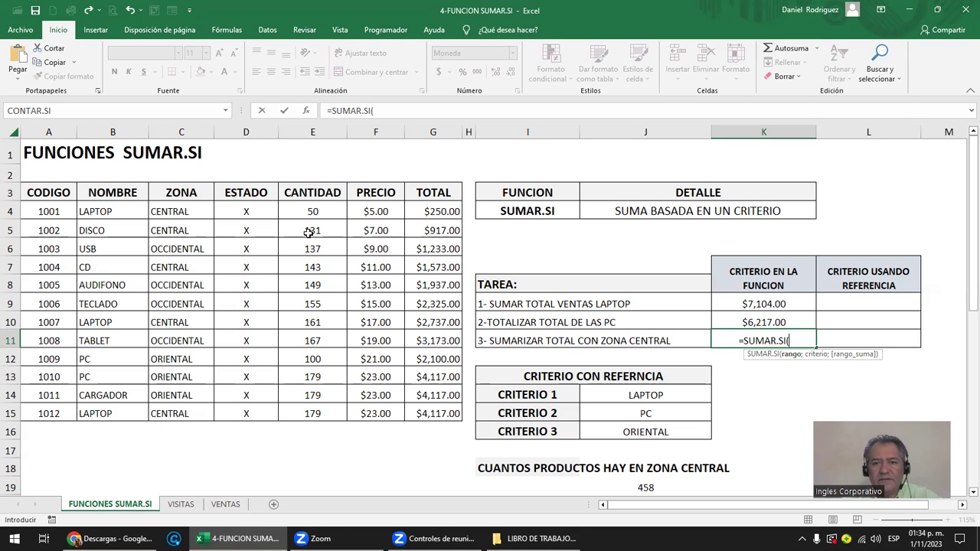
pyautogui.moveTo(172, 212); pyautogui.dragTo(185, 414)
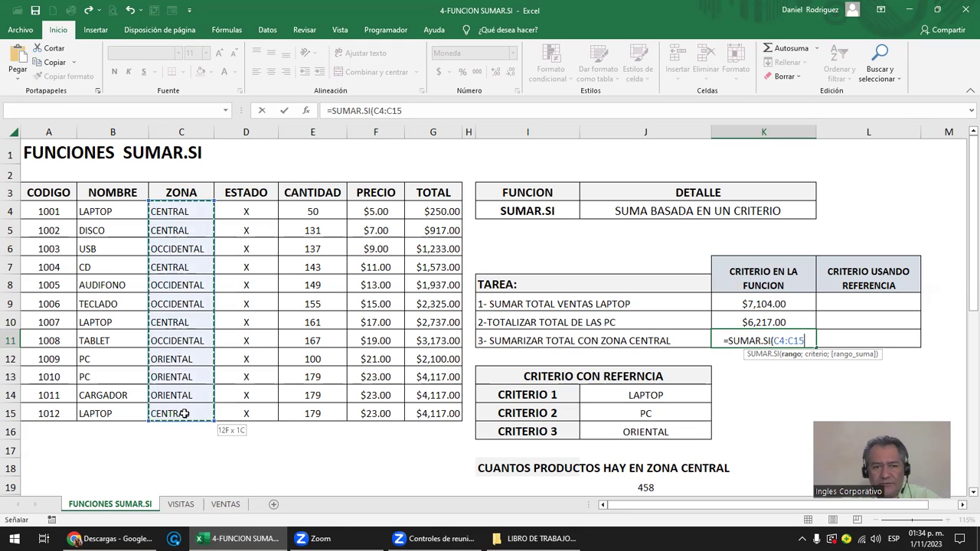
pyautogui.write(';')
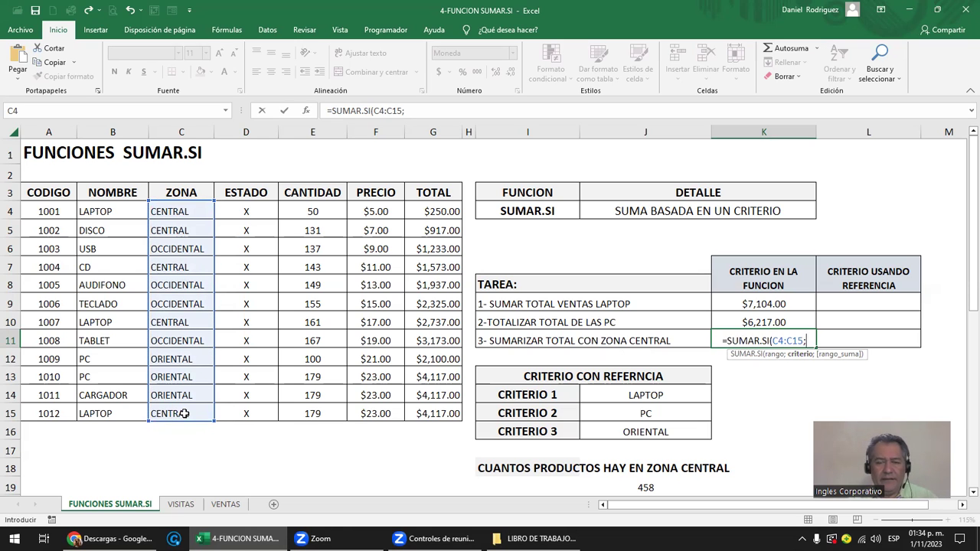
pyautogui.write('"')
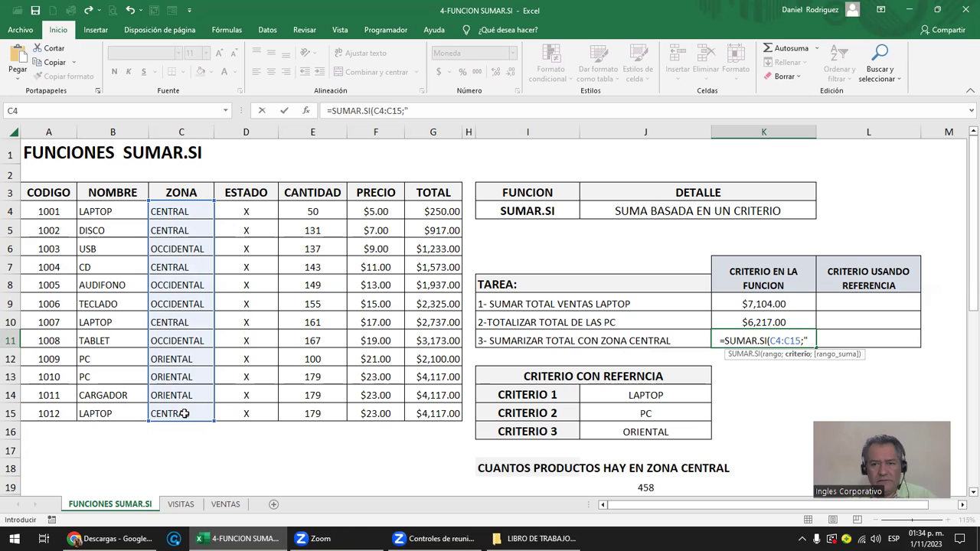
pyautogui.write('CENTRAL";')
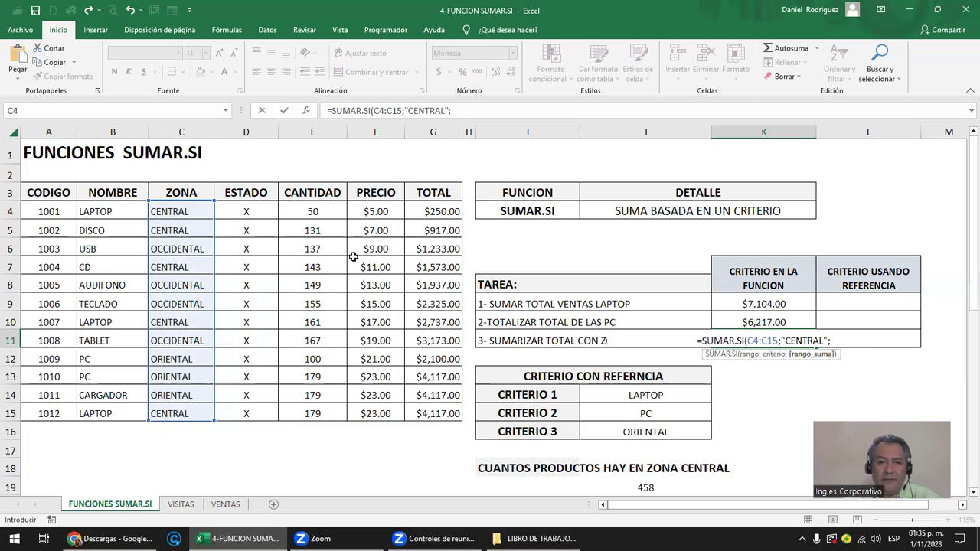
pyautogui.moveTo(433, 213); pyautogui.dragTo(429, 424)
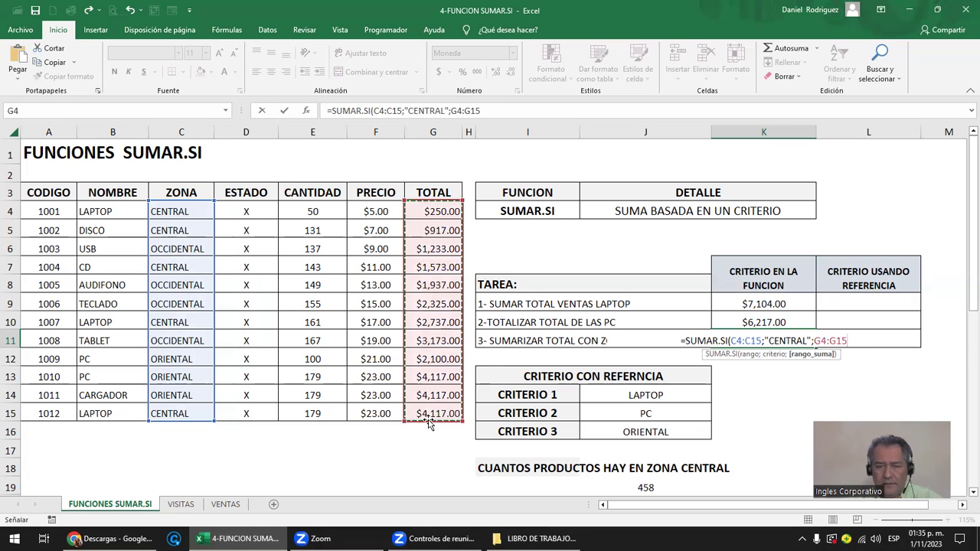
pyautogui.write(')')
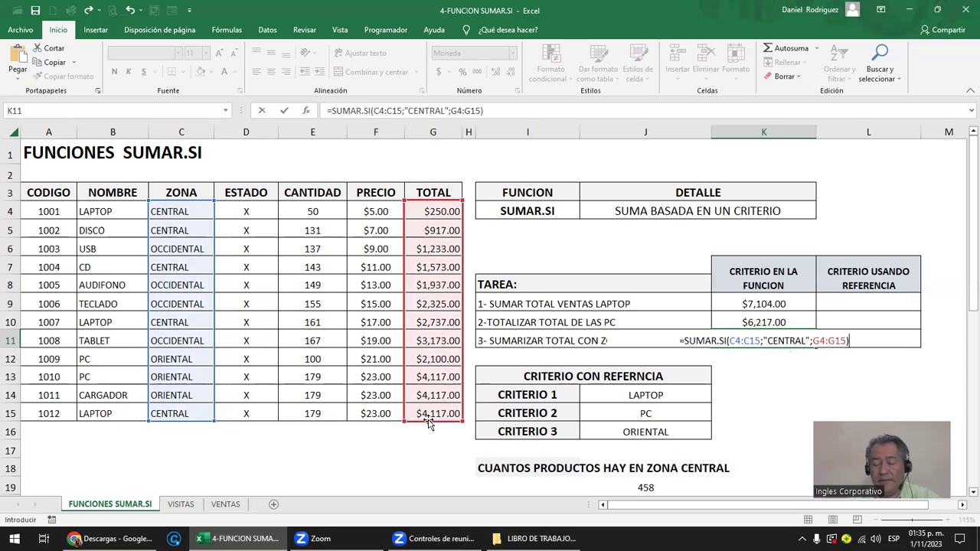
pyautogui.hotkey('ctrl', 'Return')
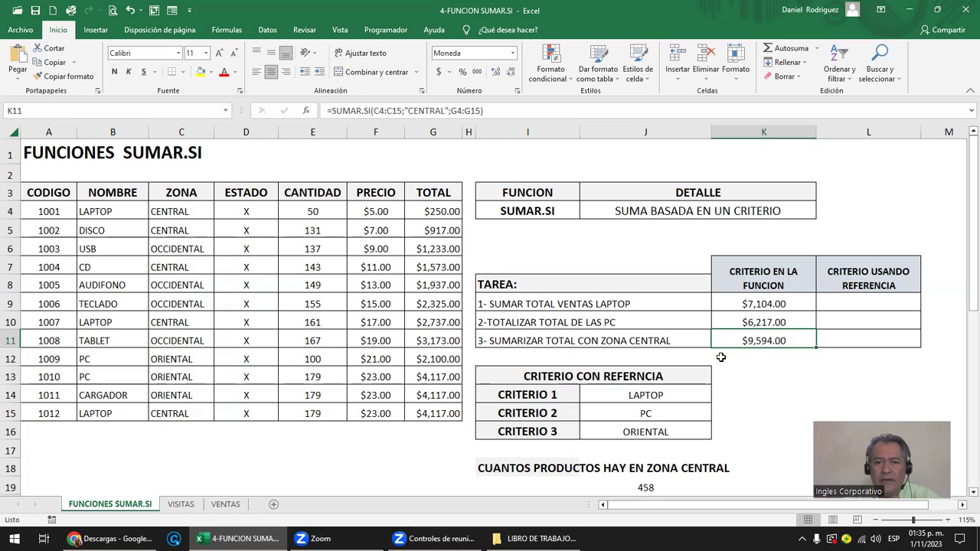
# - Review the LAPTOP and PC total formulas in K9 and K10 without changing them
pyautogui.click(550, 377)
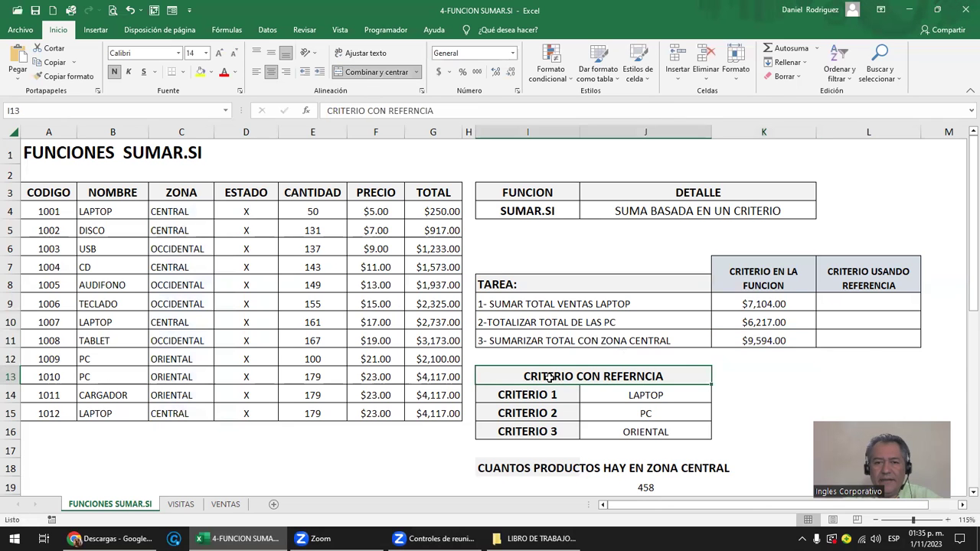
pyautogui.moveTo(755, 307); pyautogui.dragTo(758, 305)
pyautogui.doubleClick(758, 305)
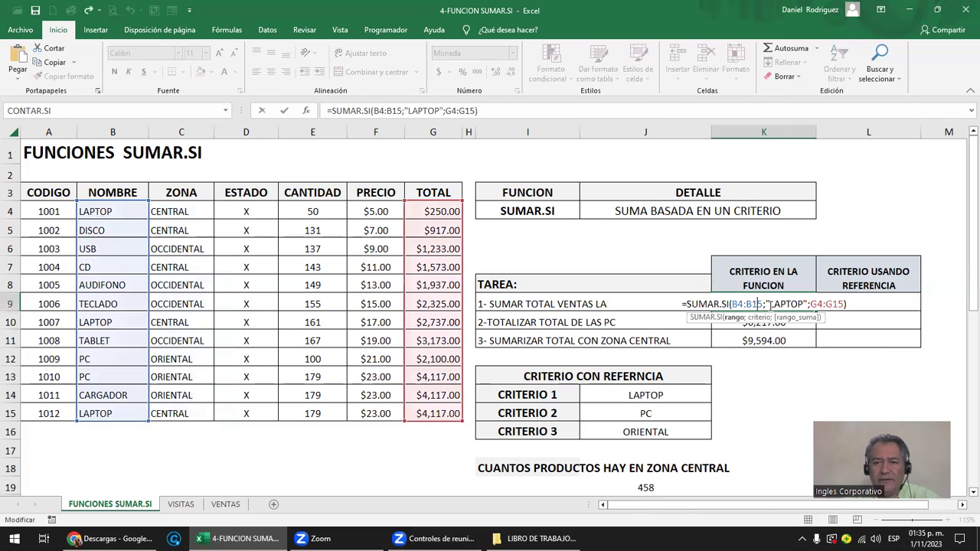
pyautogui.press('Escape')
pyautogui.doubleClick(758, 323)
pyautogui.press('Escape')
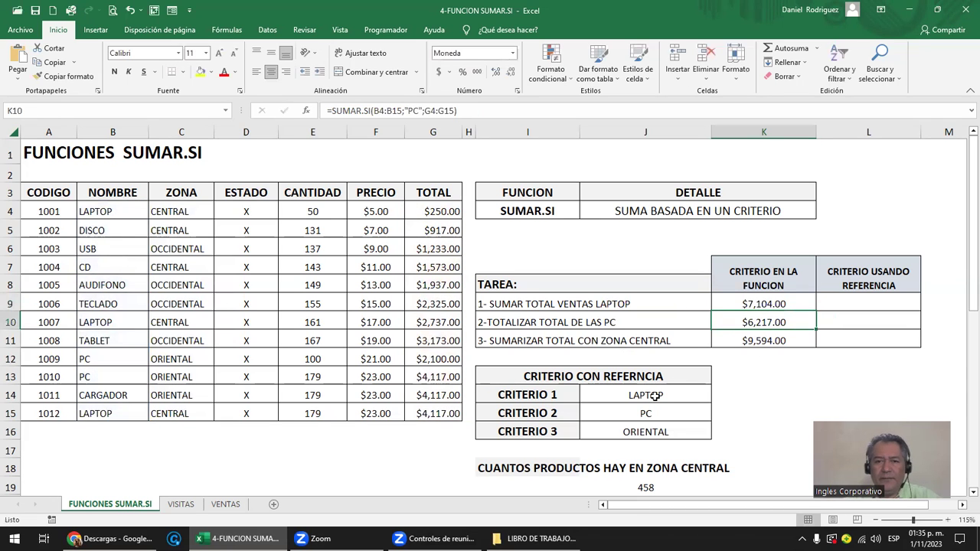
# - Replace ORIENTAL with CENTRAL as Criterio 3 in J16 of the criteria table
pyautogui.click(655, 396)
pyautogui.click(859, 308)
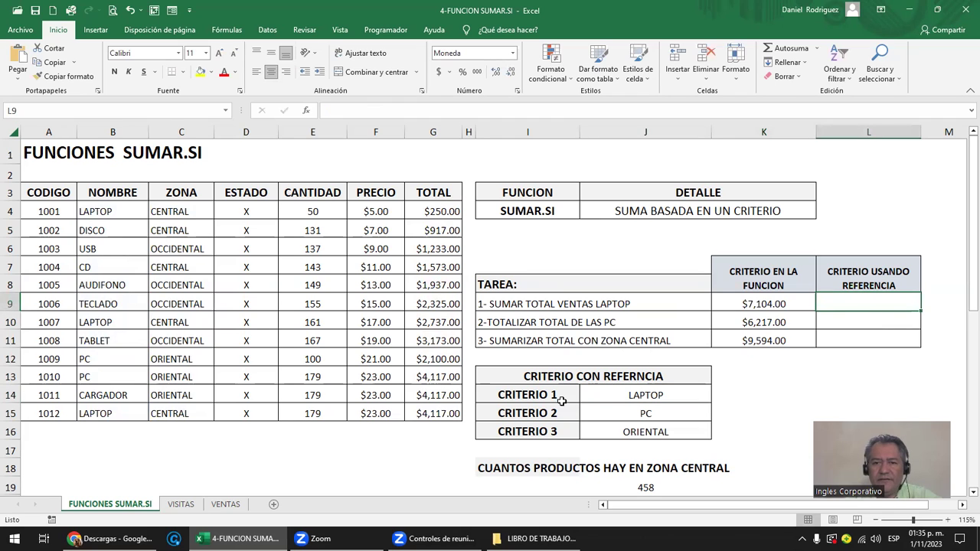
pyautogui.click(641, 399)
pyautogui.click(656, 430)
pyautogui.click(657, 396)
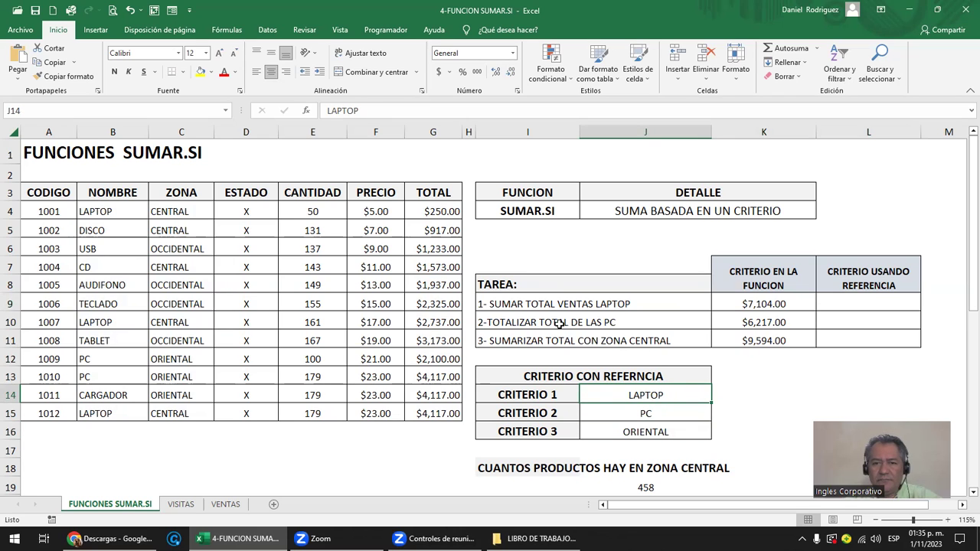
pyautogui.click(651, 411)
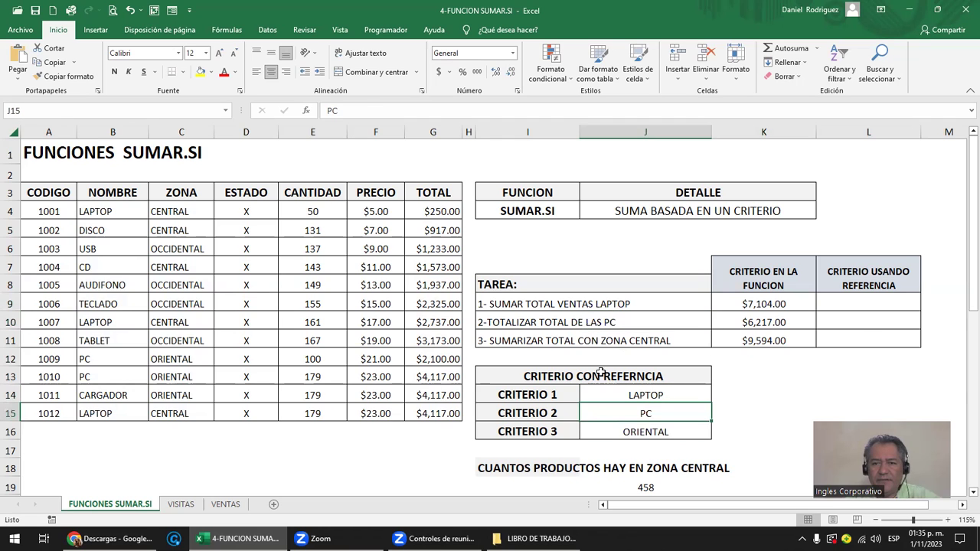
pyautogui.click(637, 434)
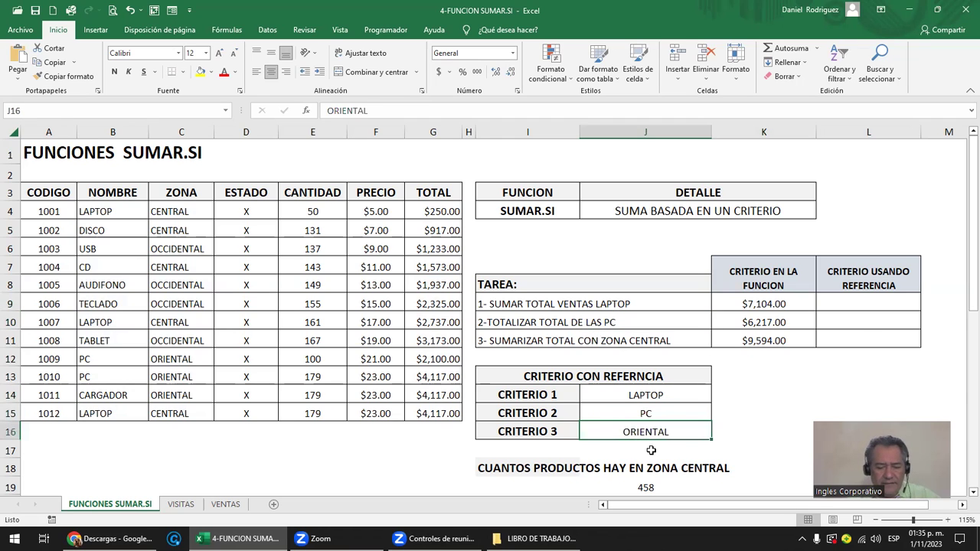
pyautogui.write('CENTRAL')
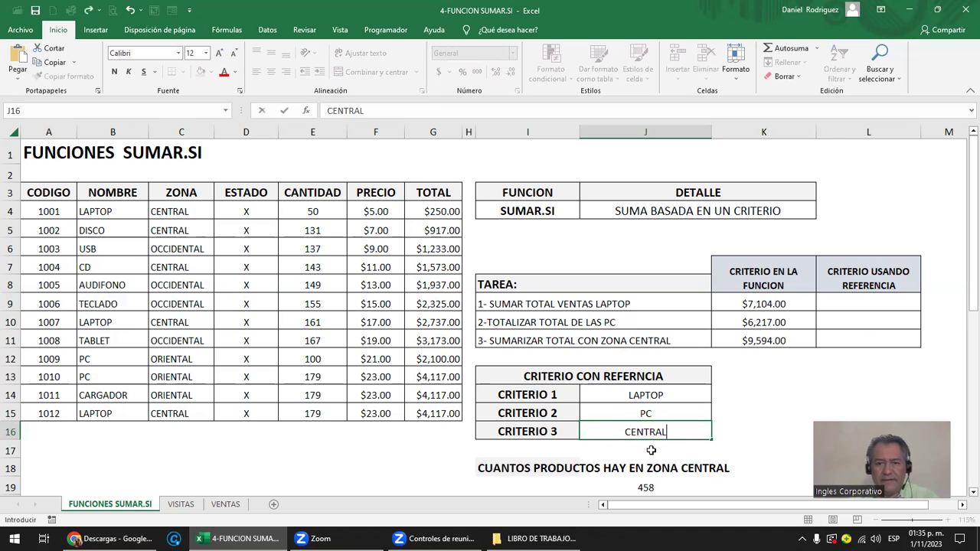
pyautogui.click(650, 450)
pyautogui.click(853, 302)
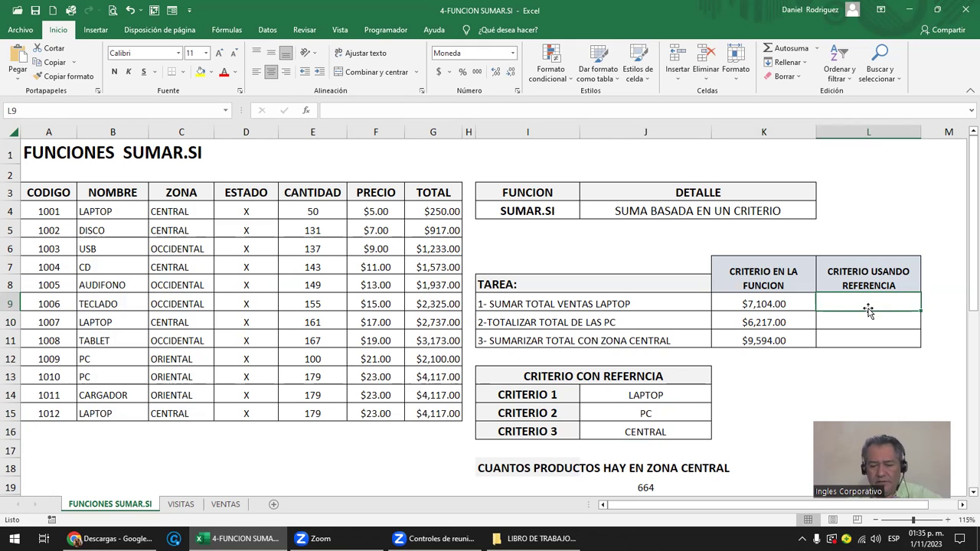
# - Enter =SUMAR.SI(B4:B15;J14;G4:G15) in L9, referencing Criterio 1, returning $7,104.00
pyautogui.write('=SUMAR')
pyautogui.press('Tab')
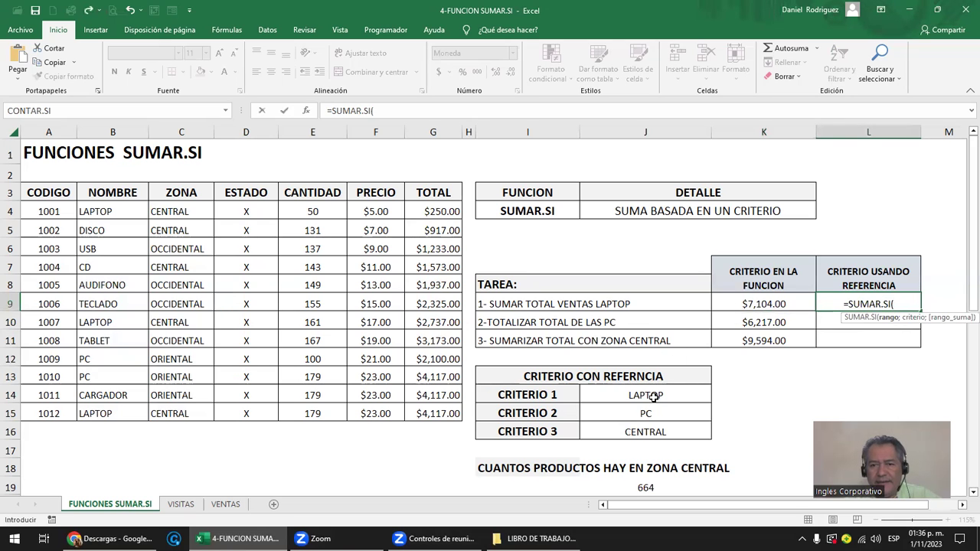
pyautogui.moveTo(120, 212); pyautogui.dragTo(117, 423)
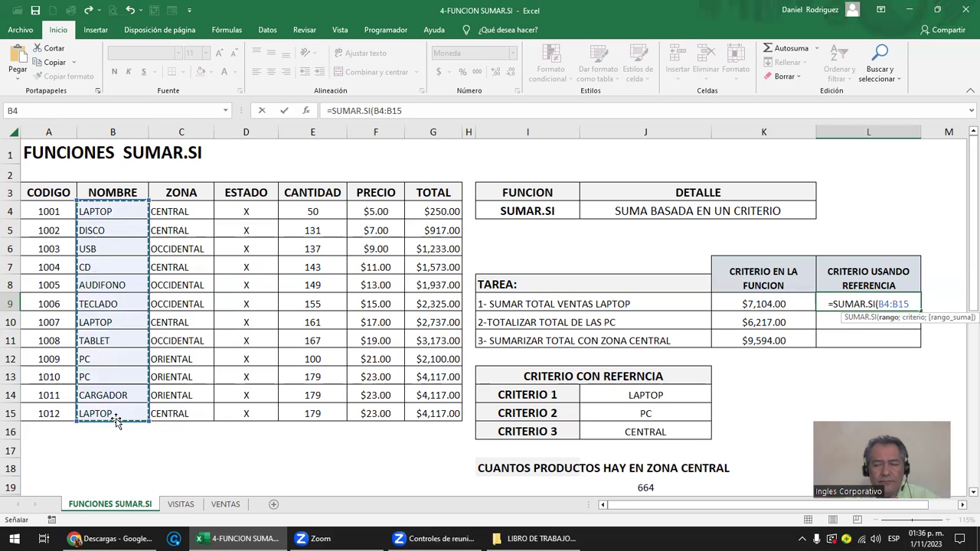
pyautogui.write(';')
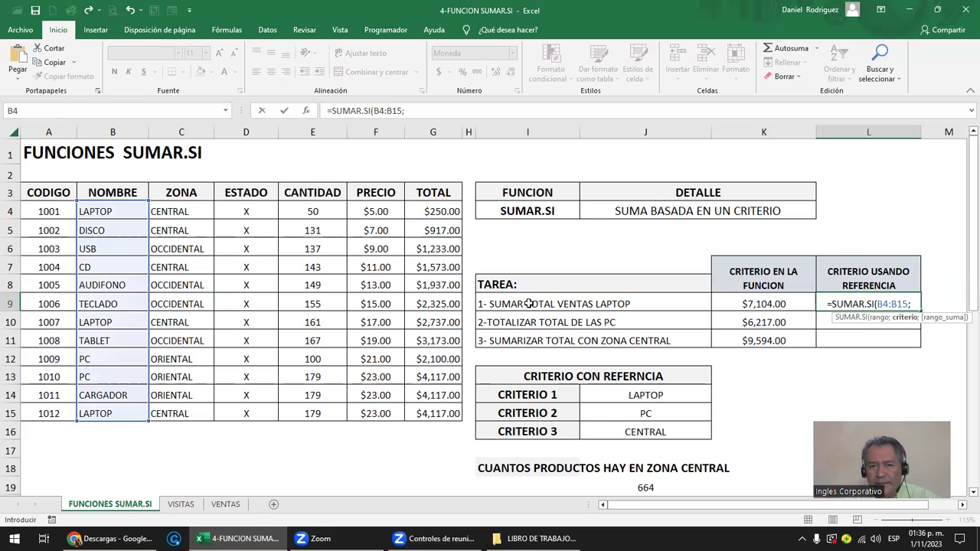
pyautogui.click(647, 395)
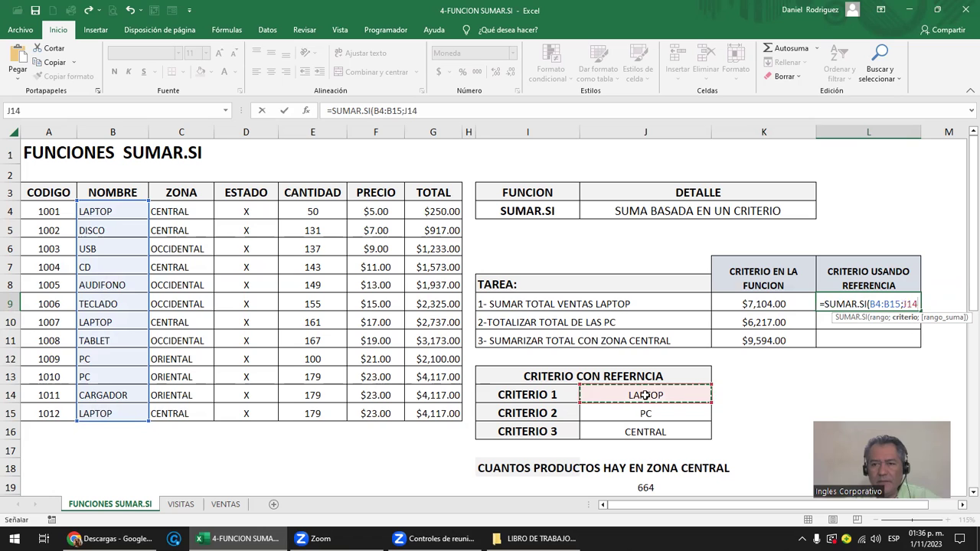
pyautogui.write(';')
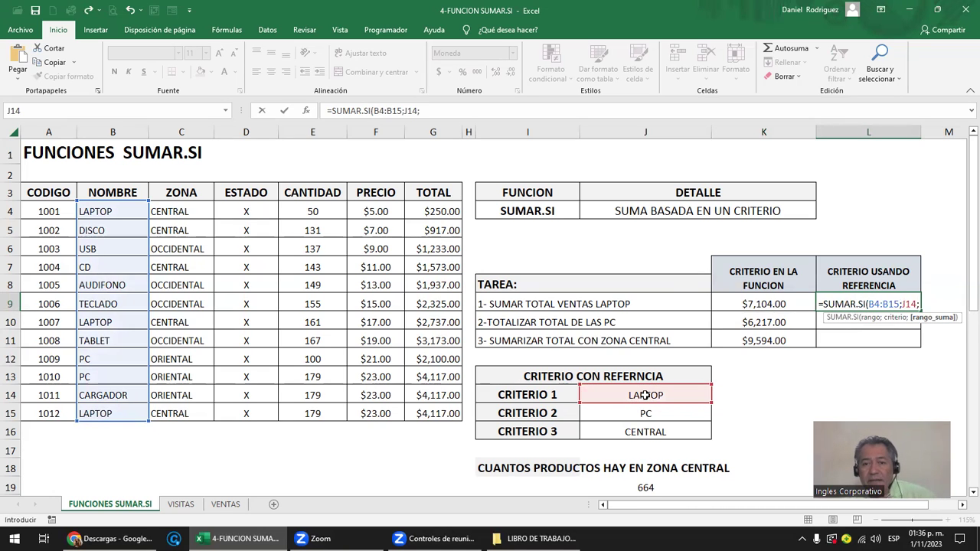
pyautogui.moveTo(422, 209); pyautogui.dragTo(416, 413)
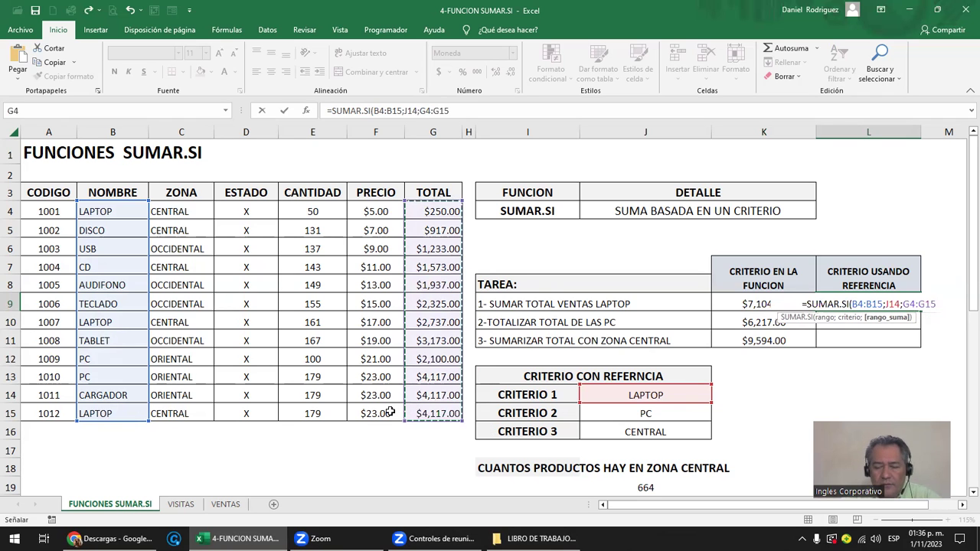
pyautogui.write(')')
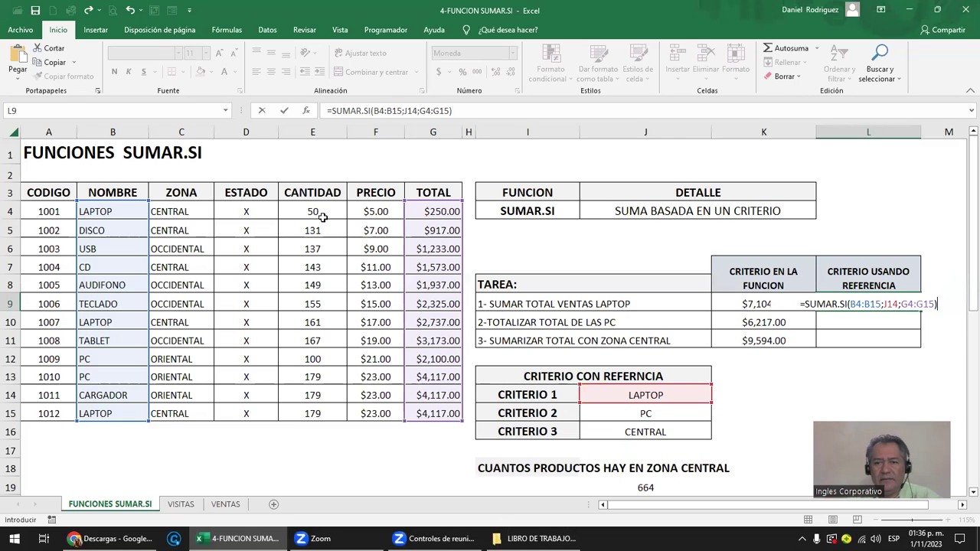
pyautogui.press('Return')
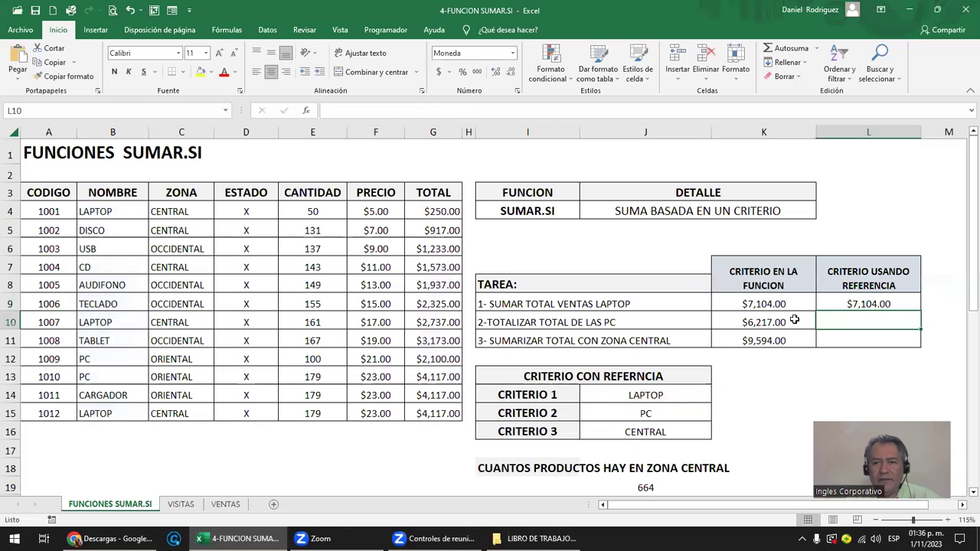
# - Check the new L9 formula and locate the PC criterion in J15 for L10
pyautogui.click(840, 304)
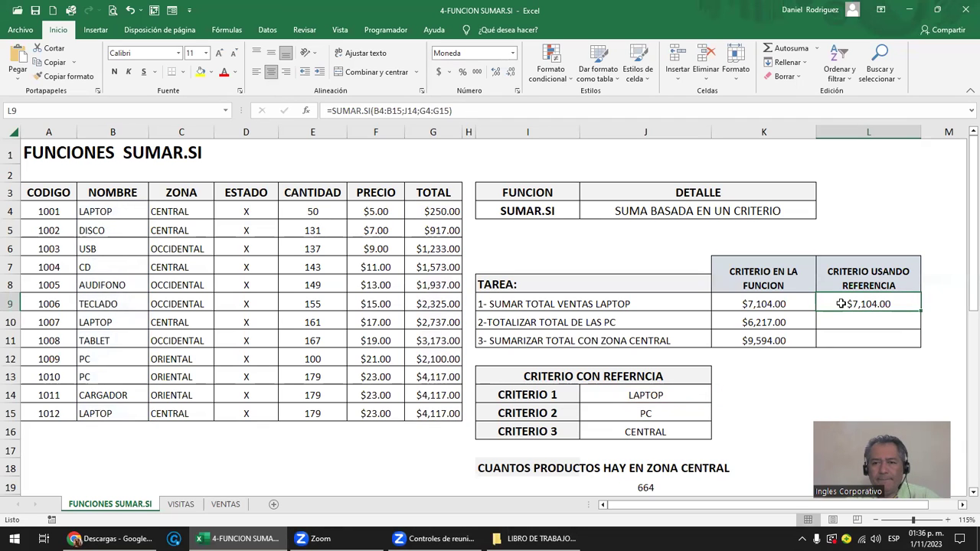
pyautogui.click(896, 322)
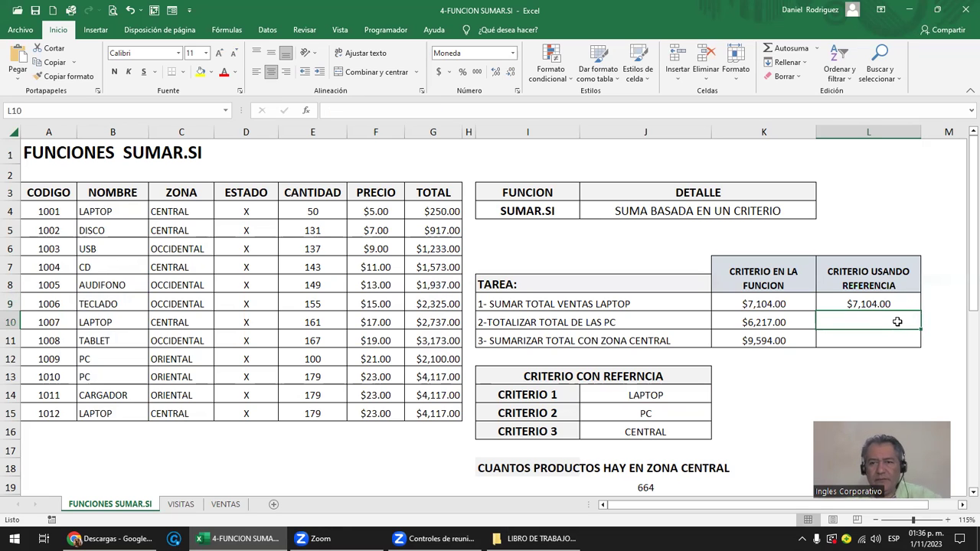
pyautogui.click(645, 413)
pyautogui.click(897, 322)
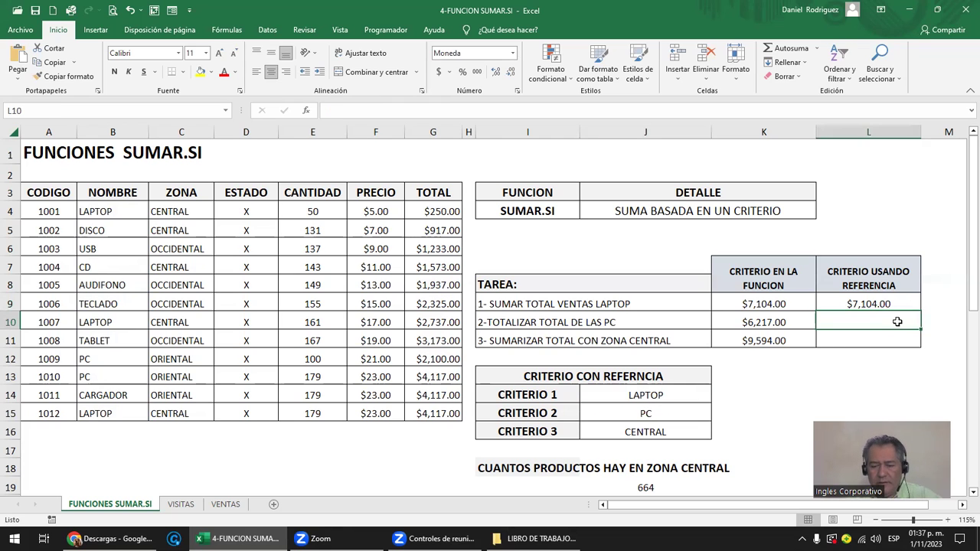
# - Enter =SUMAR.SI(B4:B15;J15;G4:G15) in L10, returning $6,217.00
pyautogui.write('=SUMAR')
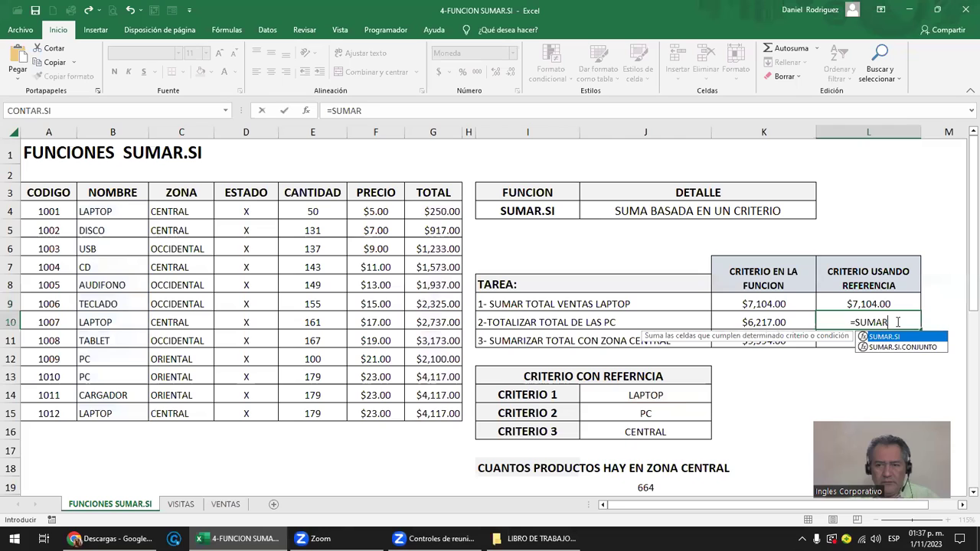
pyautogui.write('.SI')
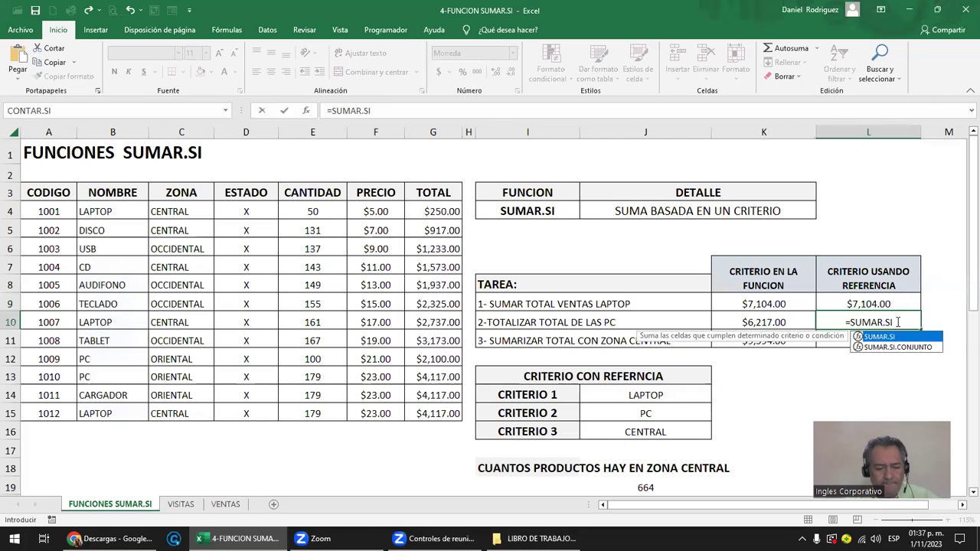
pyautogui.write('(')
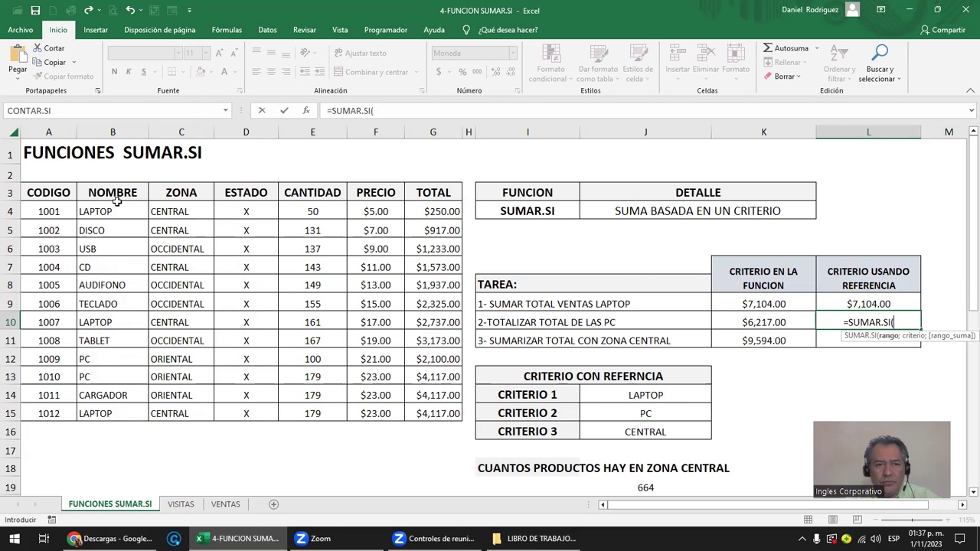
pyautogui.moveTo(113, 211); pyautogui.dragTo(127, 404)
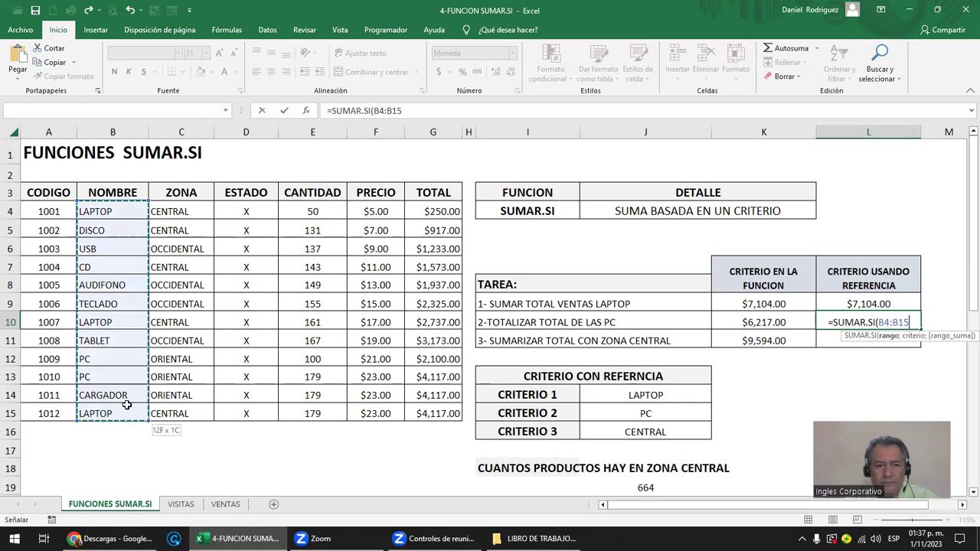
pyautogui.write(';')
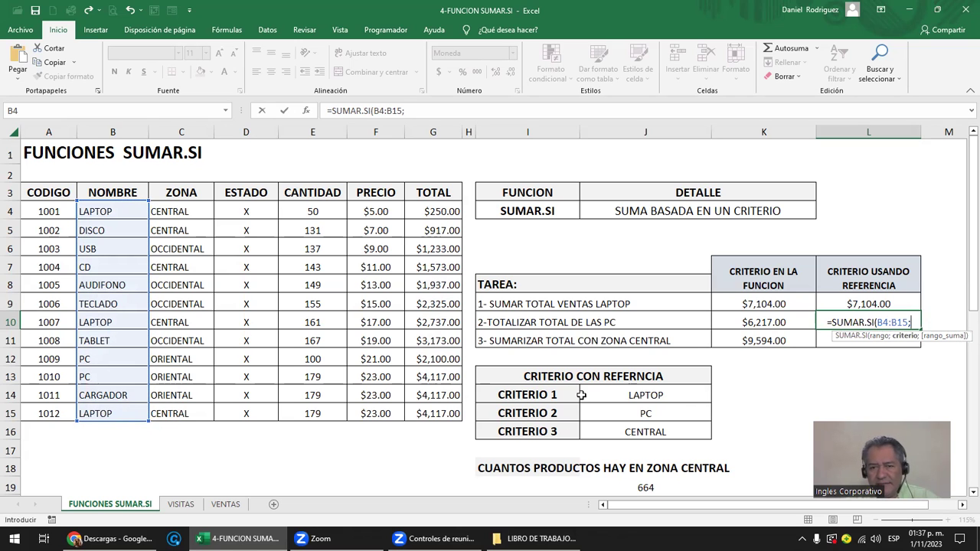
pyautogui.click(629, 415)
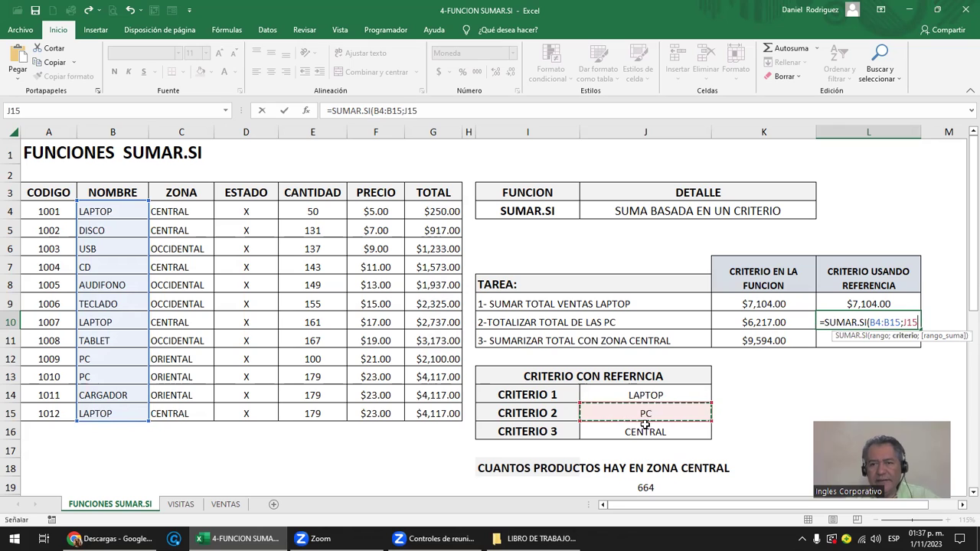
pyautogui.write(';')
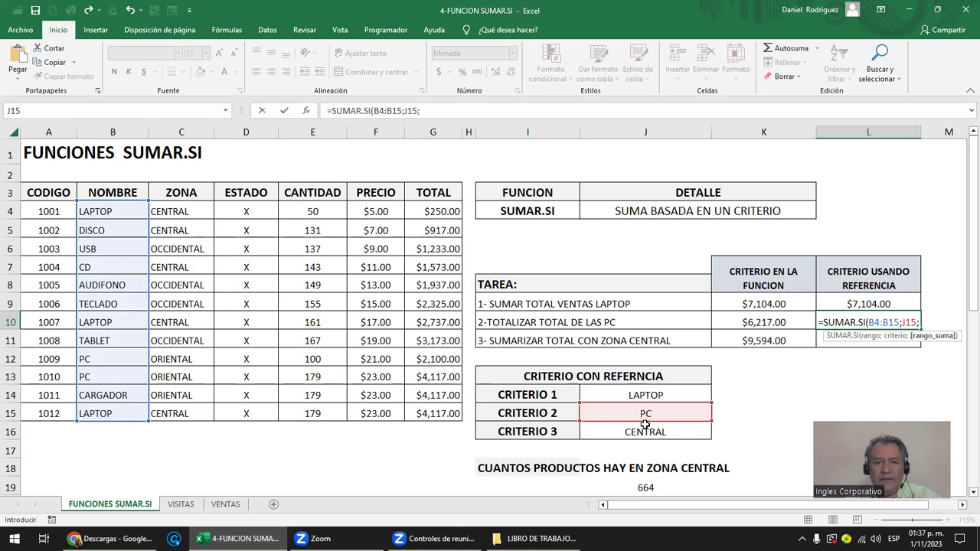
pyautogui.moveTo(432, 213); pyautogui.dragTo(441, 412)
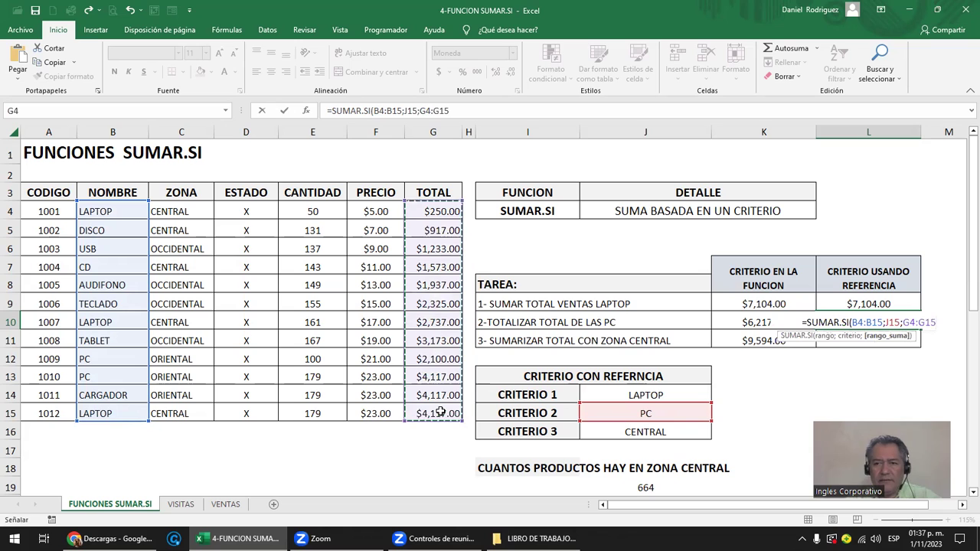
pyautogui.write(')')
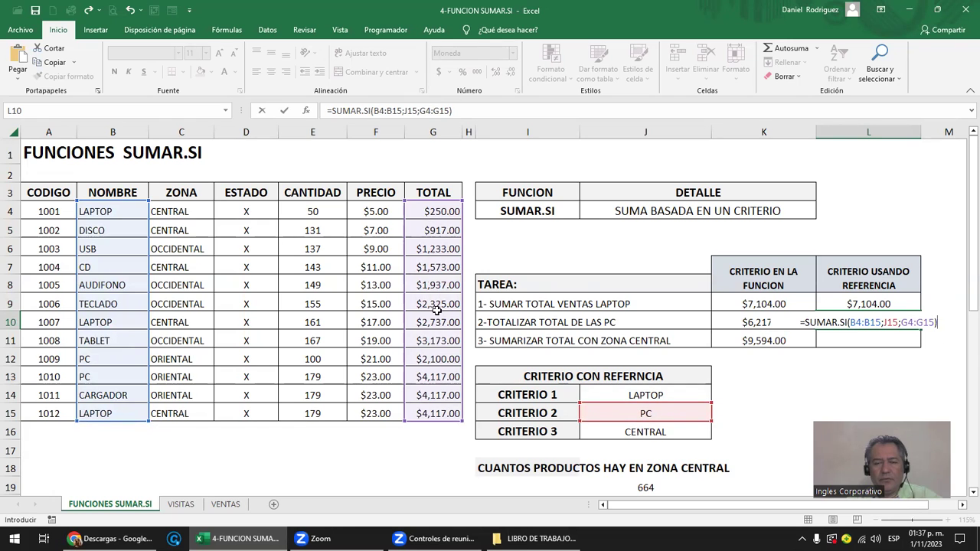
pyautogui.press('Return')
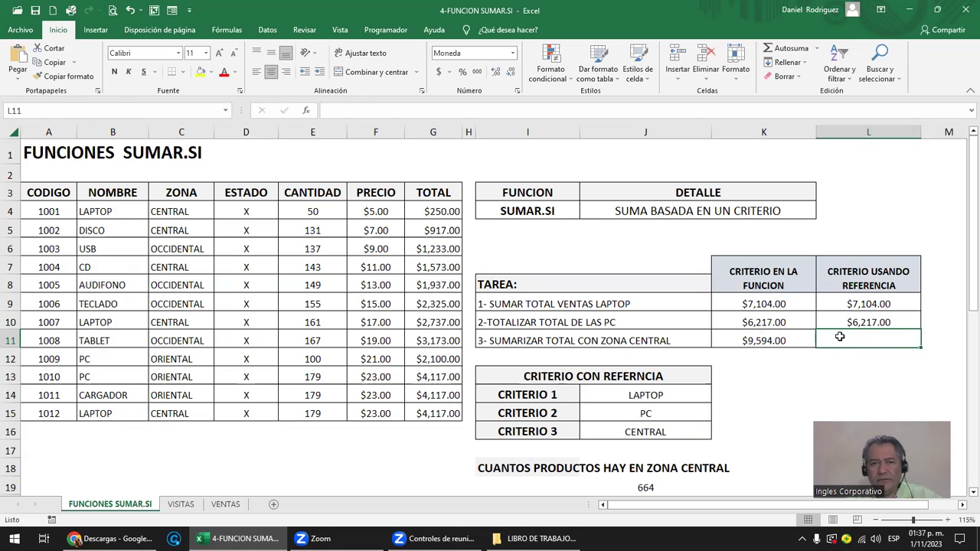
# - Start a SUMAR.SI formula in L11 from the function picker and move its arguments box aside
pyautogui.write('=')
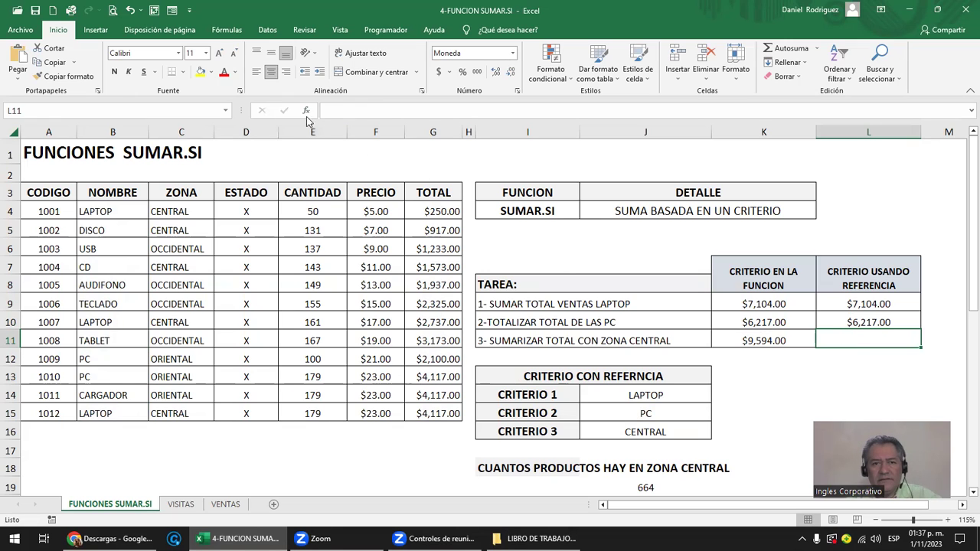
pyautogui.click(306, 112)
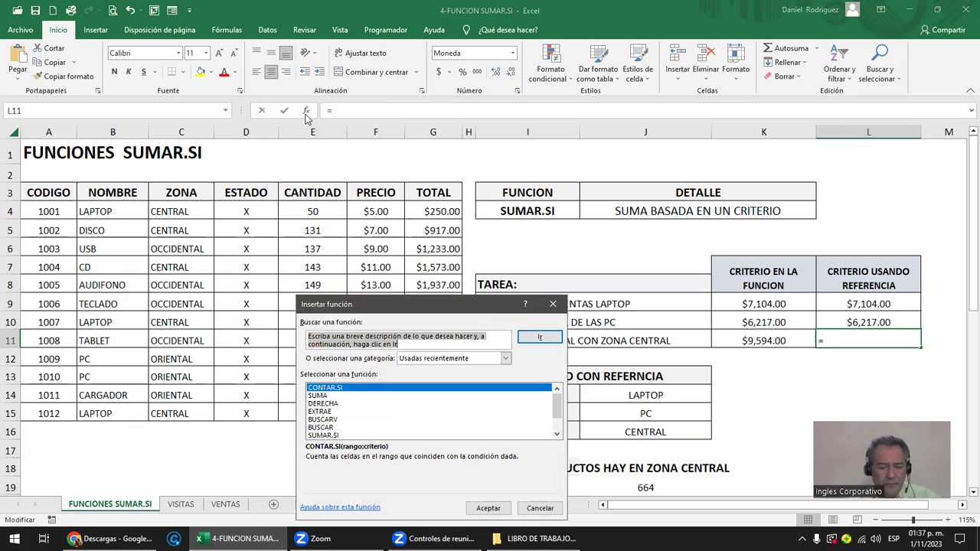
pyautogui.write('SUMAR.SI')
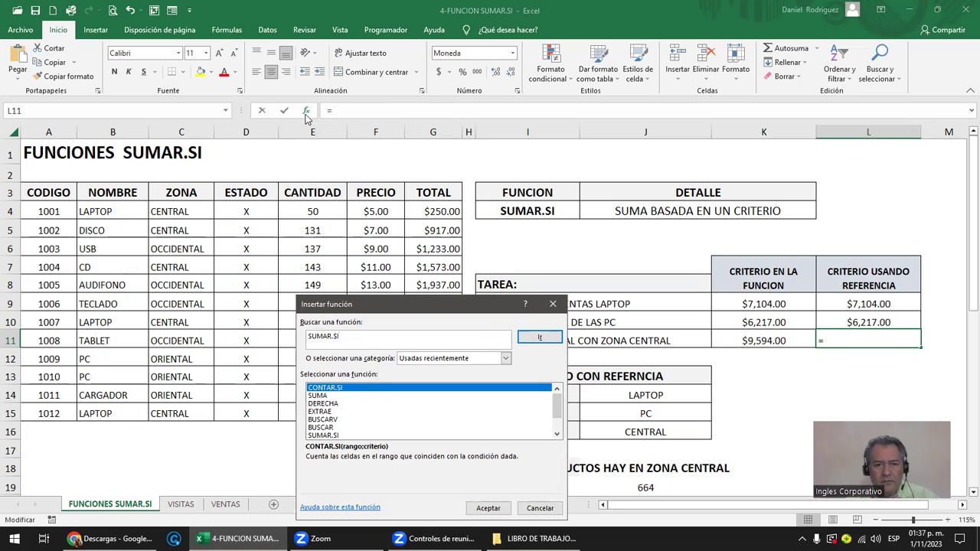
pyautogui.doubleClick(333, 436)
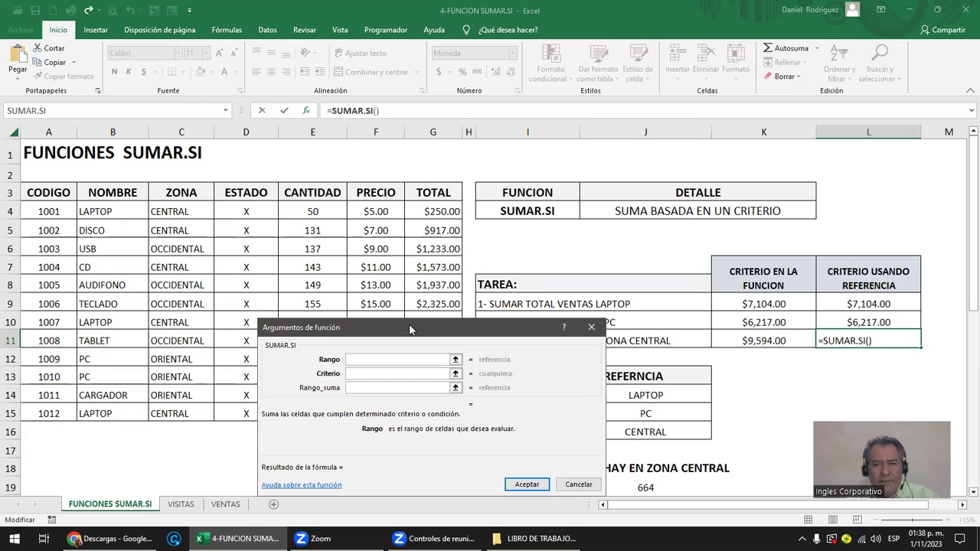
pyautogui.moveTo(410, 329); pyautogui.dragTo(475, 186)
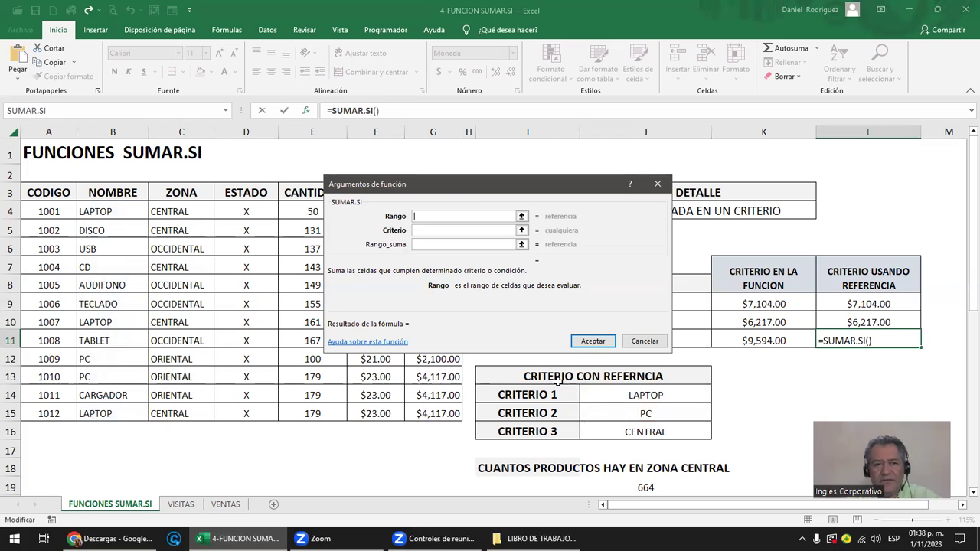
pyautogui.moveTo(506, 185); pyautogui.dragTo(611, 185)
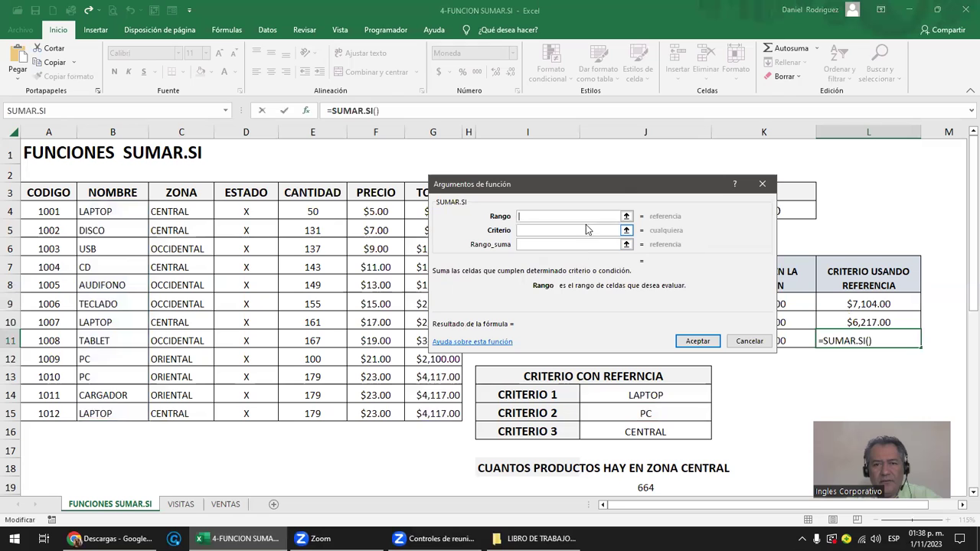
# - Fill SUMAR.SI with range C4:C15, criterion J16 and sum range G4:G15, giving $9,594.00
pyautogui.moveTo(186, 212); pyautogui.dragTo(193, 412)
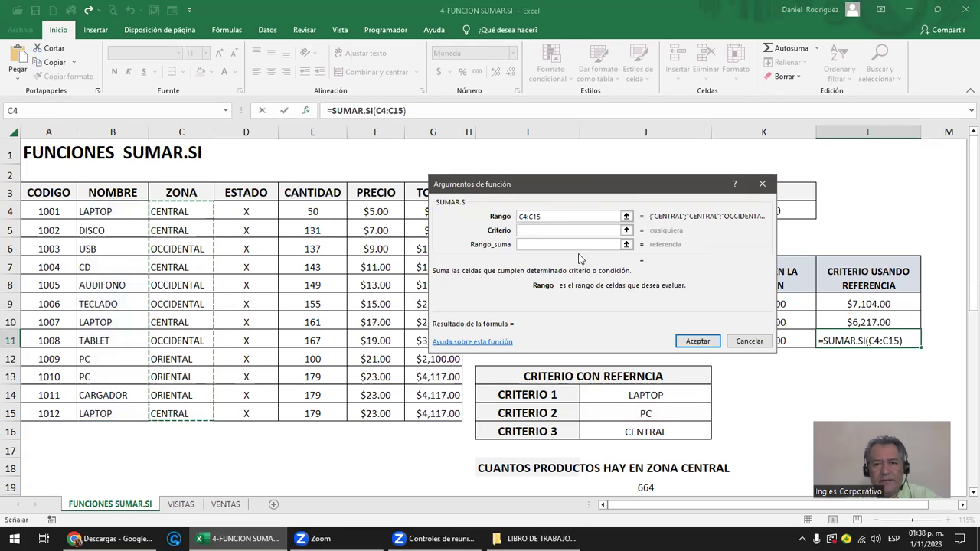
pyautogui.click(533, 230)
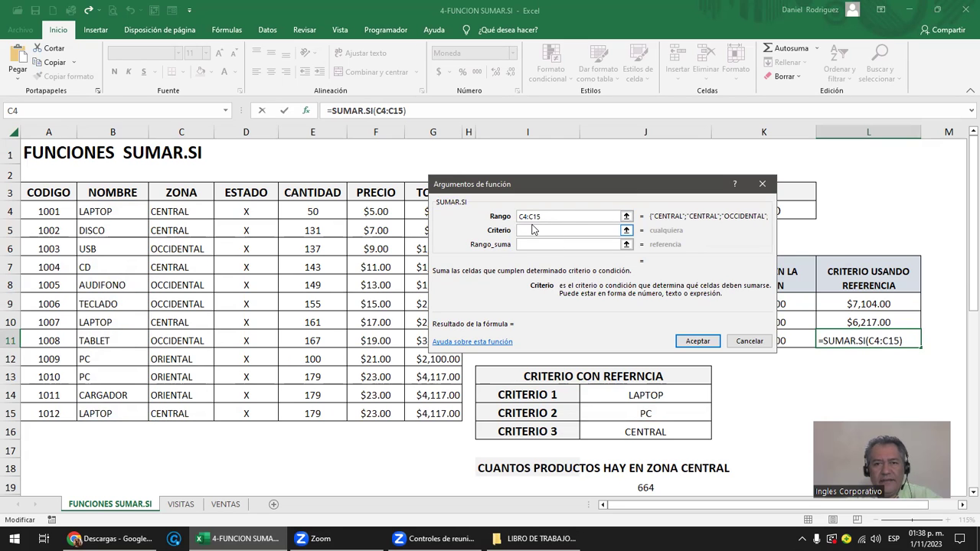
pyautogui.click(636, 433)
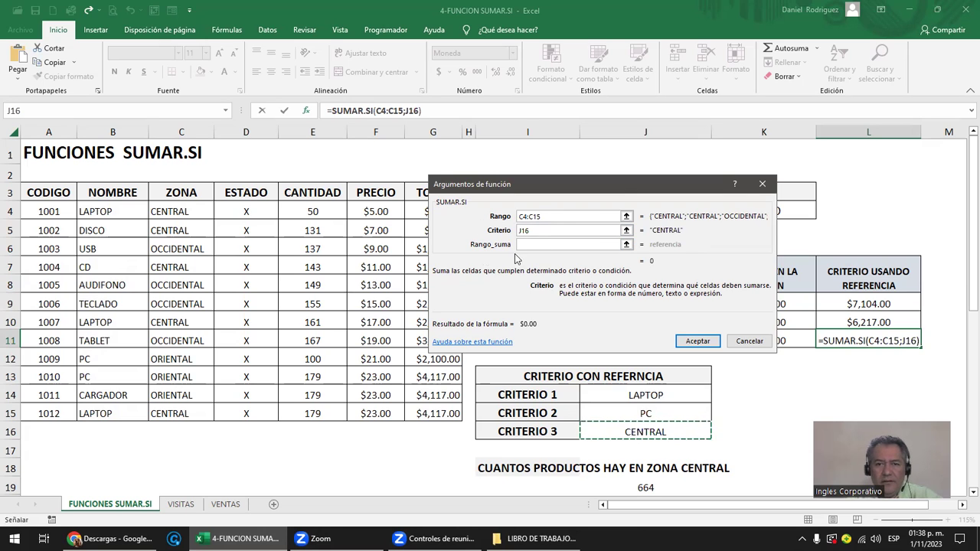
pyautogui.click(539, 244)
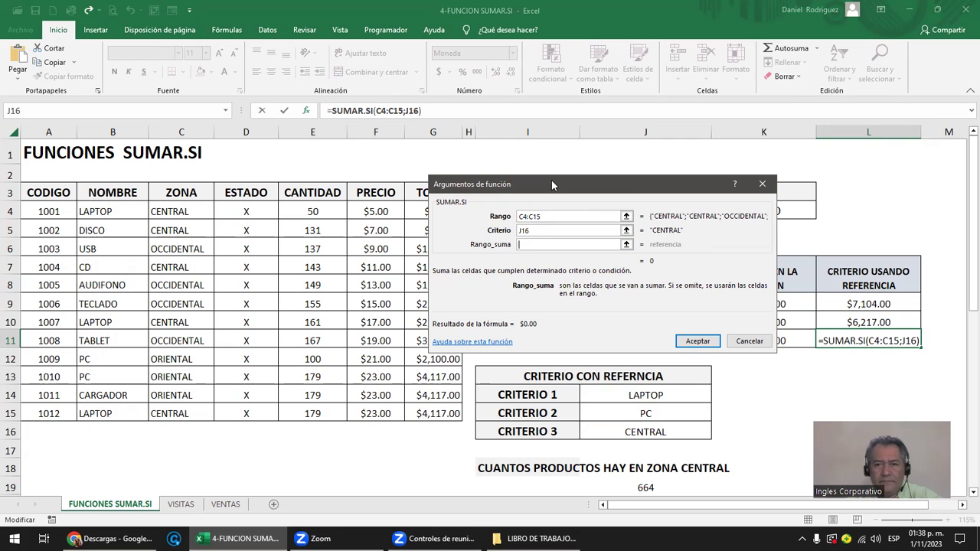
pyautogui.moveTo(551, 184); pyautogui.dragTo(600, 158)
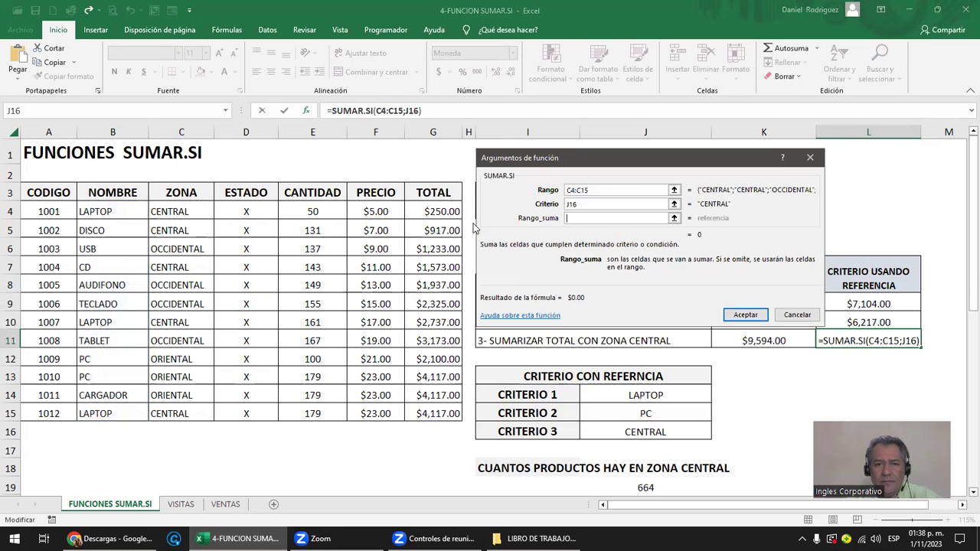
pyautogui.moveTo(441, 212)
pyautogui.mouseDown()
pyautogui.moveTo(428, 257)
pyautogui.moveTo(435, 413)
pyautogui.mouseUp()
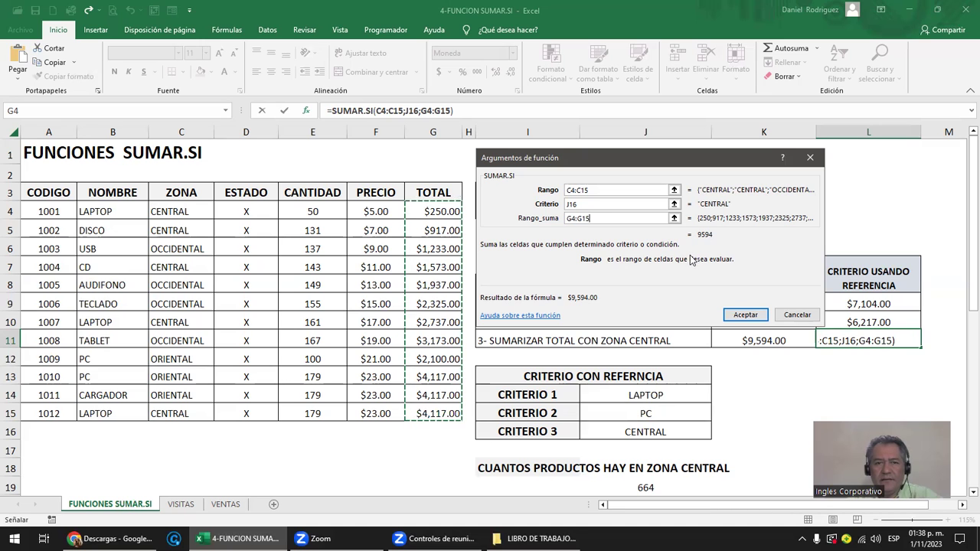
pyautogui.click(739, 314)
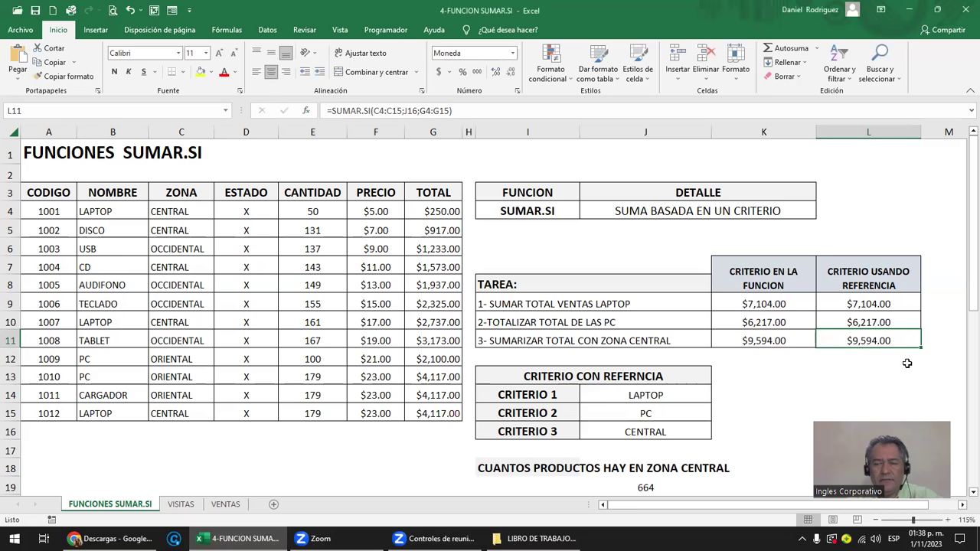
pyautogui.press('F2')
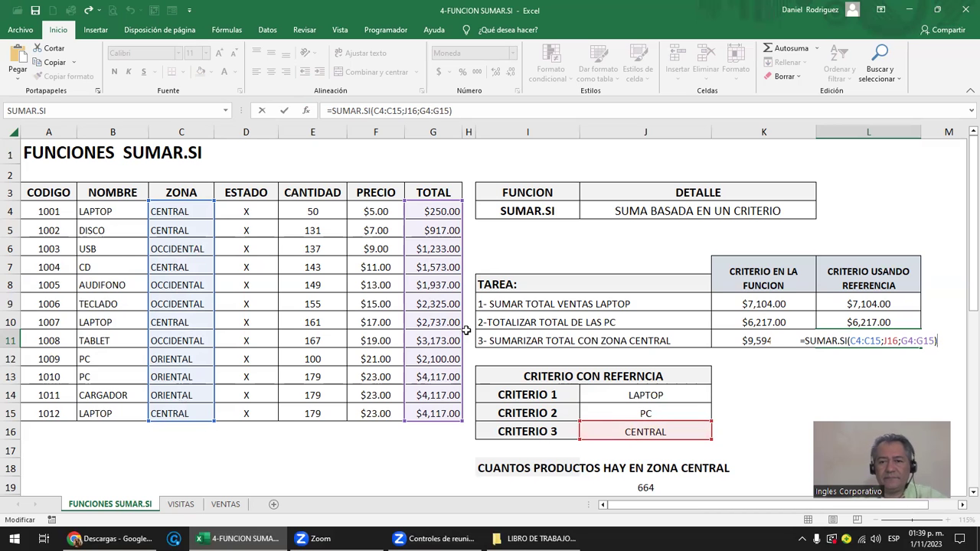
pyautogui.press('Return')
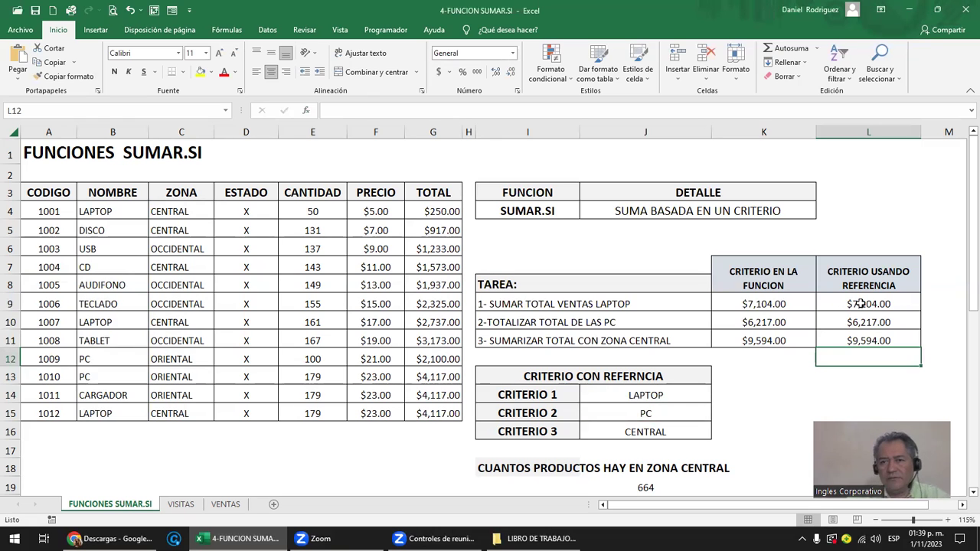
pyautogui.doubleClick(751, 304)
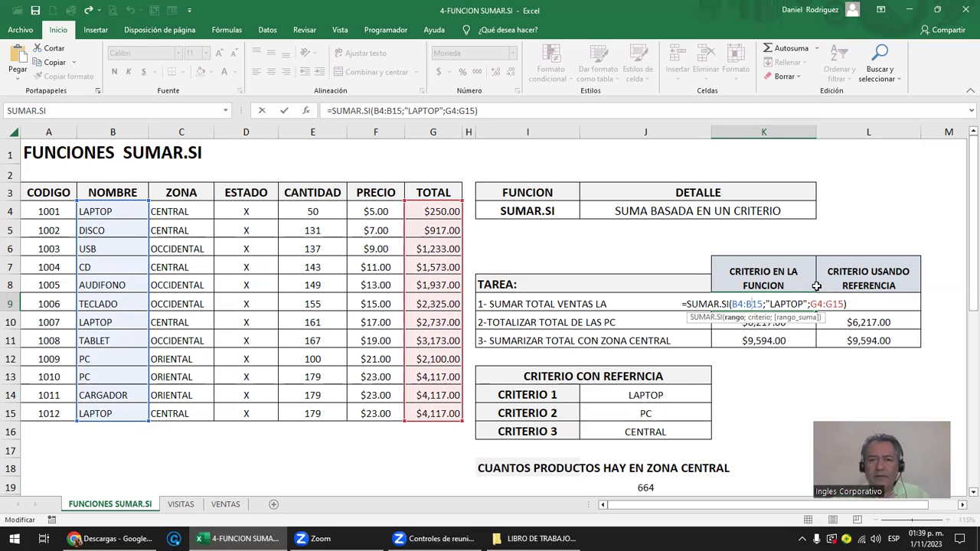
pyautogui.press('Escape')
pyautogui.doubleClick(852, 304)
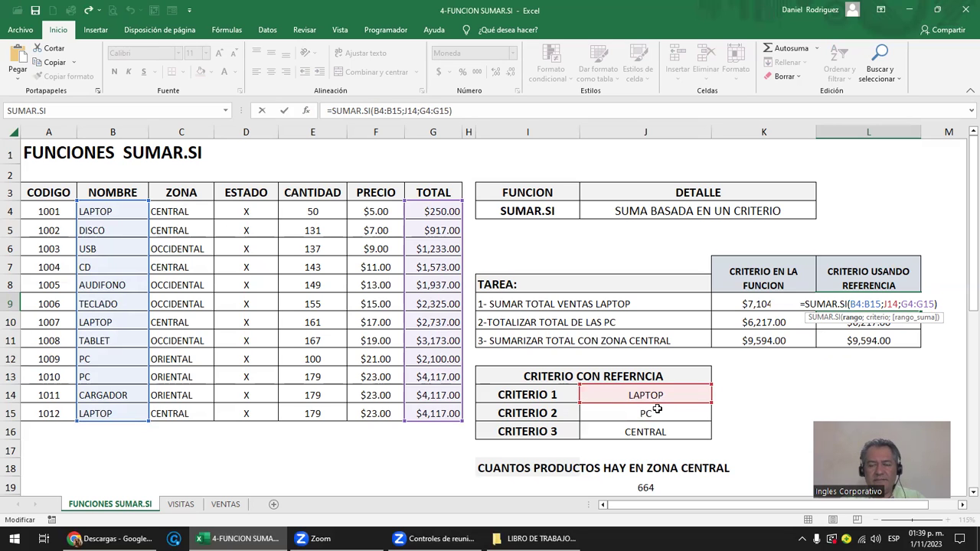
pyautogui.hotkey('ctrl', 'Return')
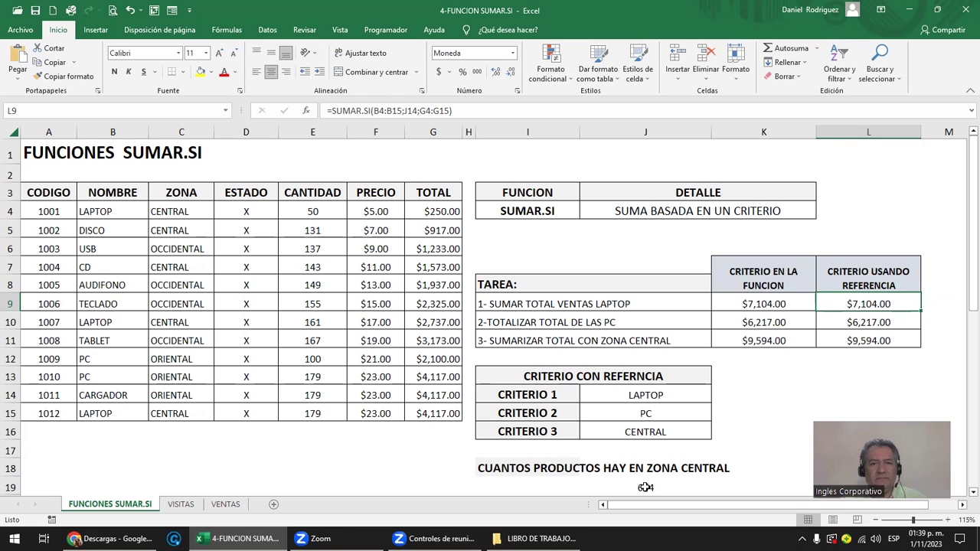
pyautogui.click(646, 487)
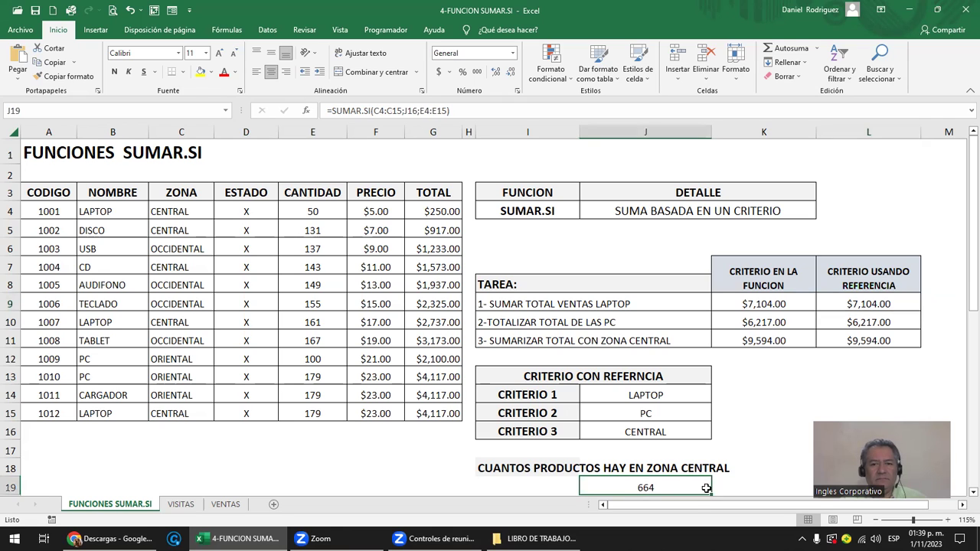
pyautogui.doubleClick(640, 490)
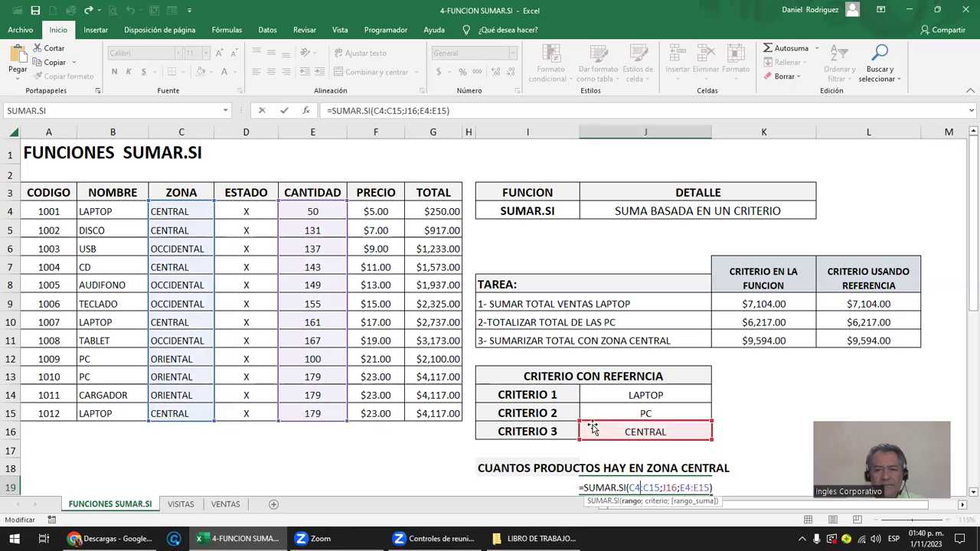
pyautogui.press('Return')
pyautogui.press('Up')
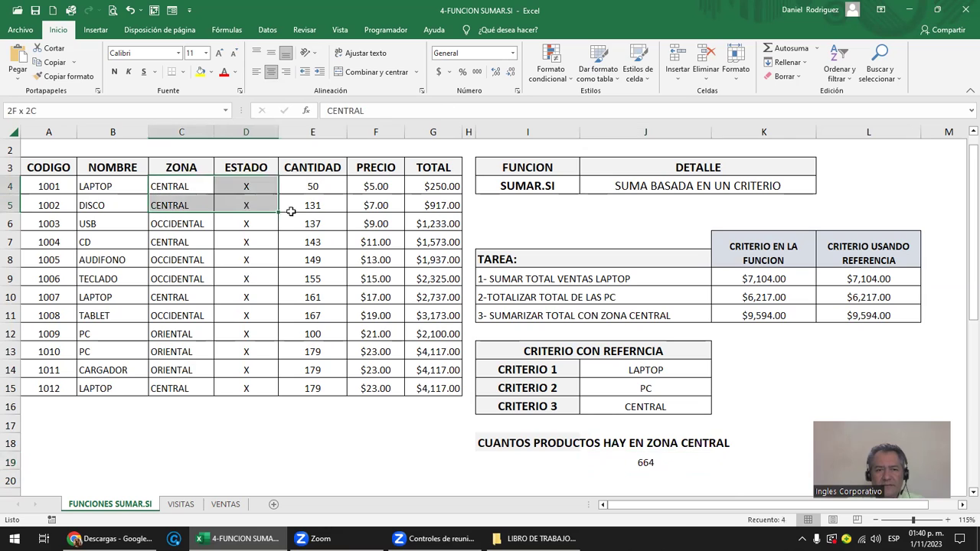
pyautogui.moveTo(157, 188); pyautogui.dragTo(312, 207)
pyautogui.moveTo(191, 242); pyautogui.dragTo(309, 242)
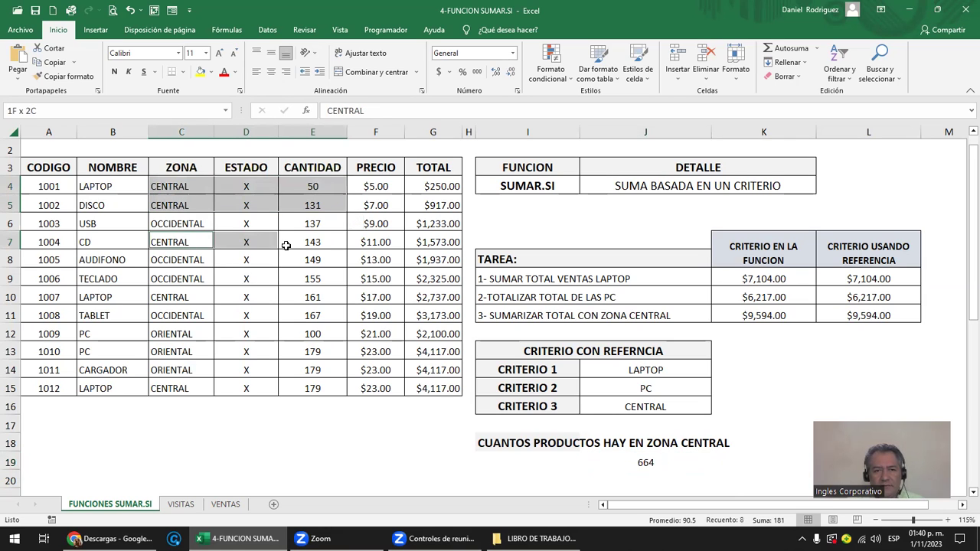
pyautogui.moveTo(184, 299); pyautogui.dragTo(325, 301)
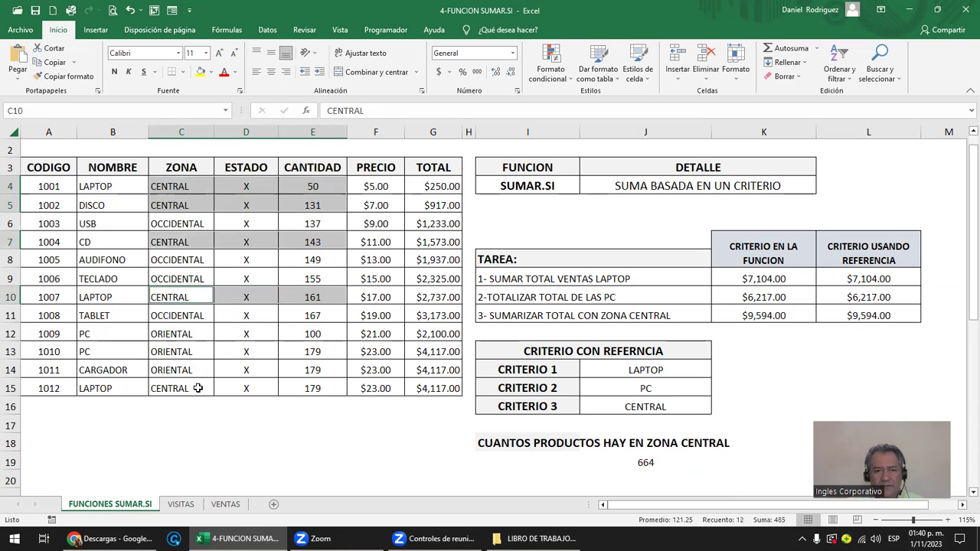
pyautogui.moveTo(198, 388); pyautogui.dragTo(318, 384)
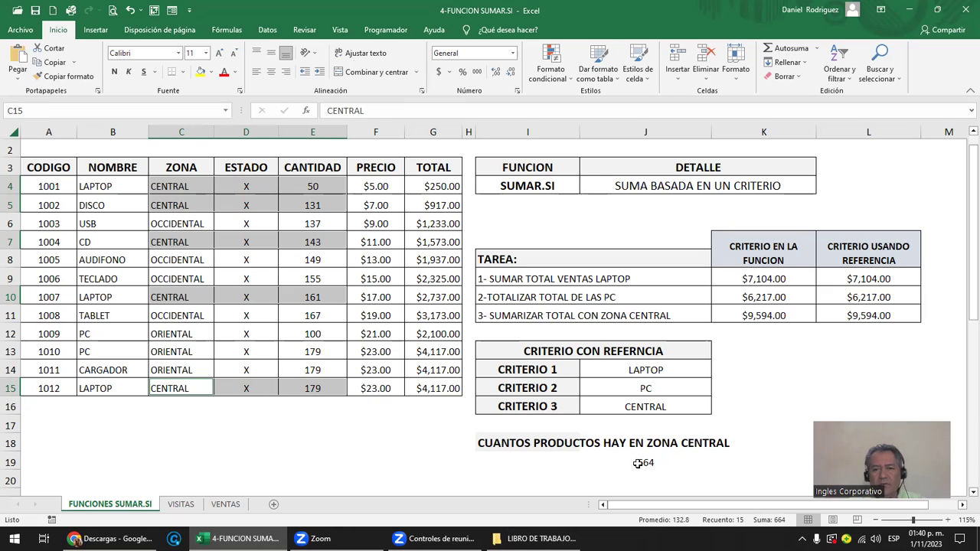
pyautogui.click(638, 463)
pyautogui.click(508, 443)
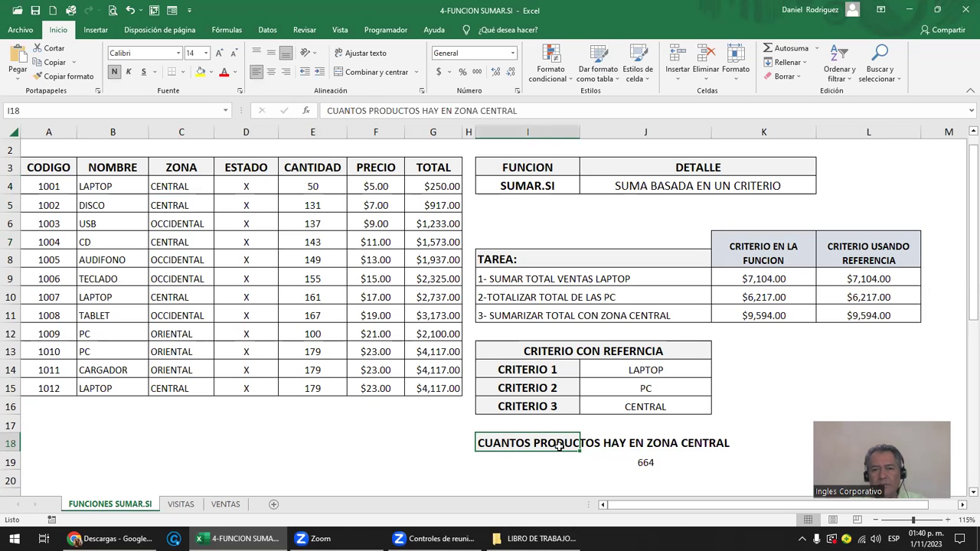
pyautogui.click(314, 186)
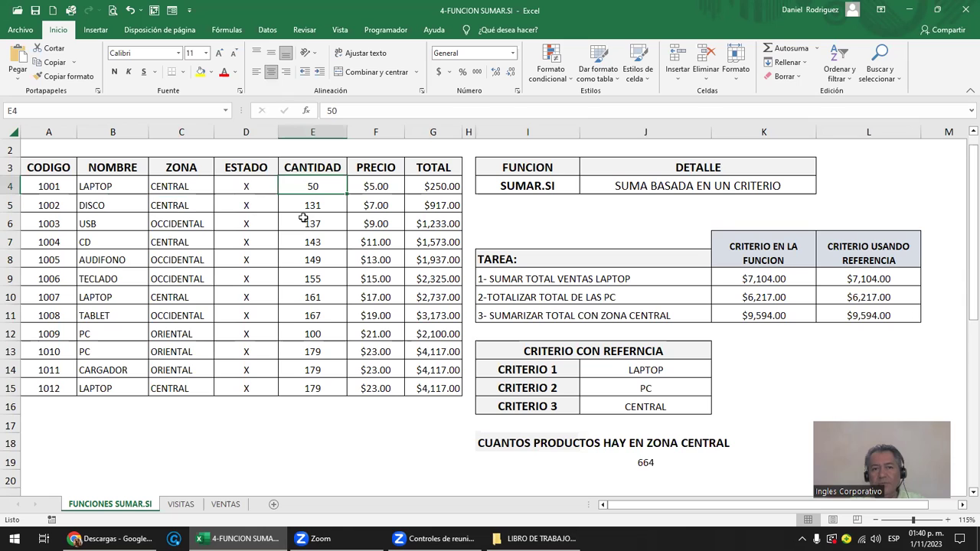
pyautogui.doubleClick(647, 463)
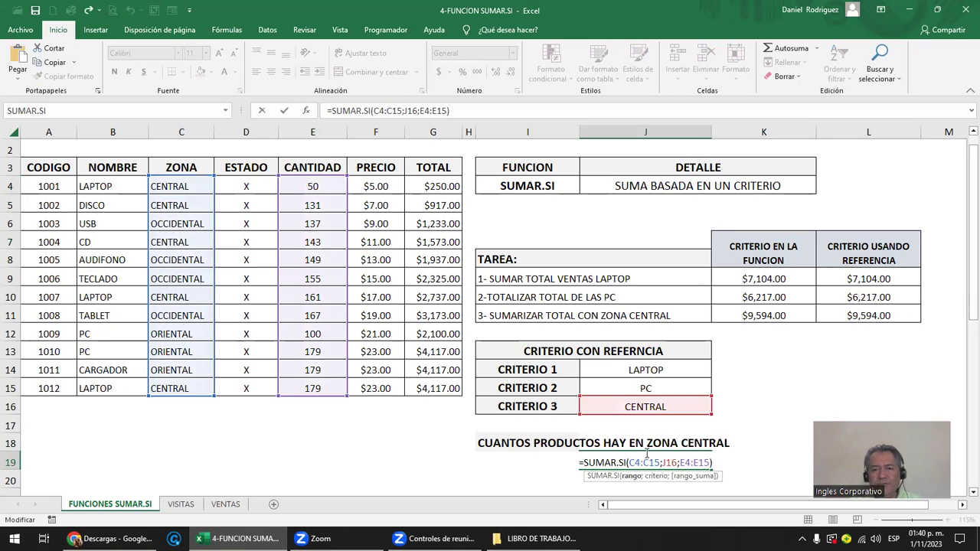
pyautogui.write('|')
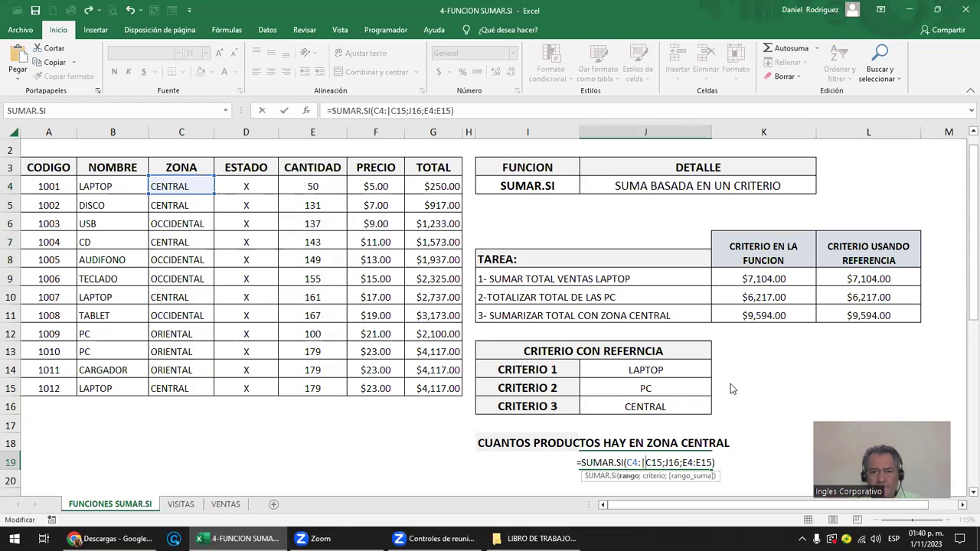
pyautogui.press('Return')
pyautogui.press('Return')
pyautogui.press('Return')
pyautogui.press('Return')
pyautogui.press('BackSpace')
pyautogui.press('Return')
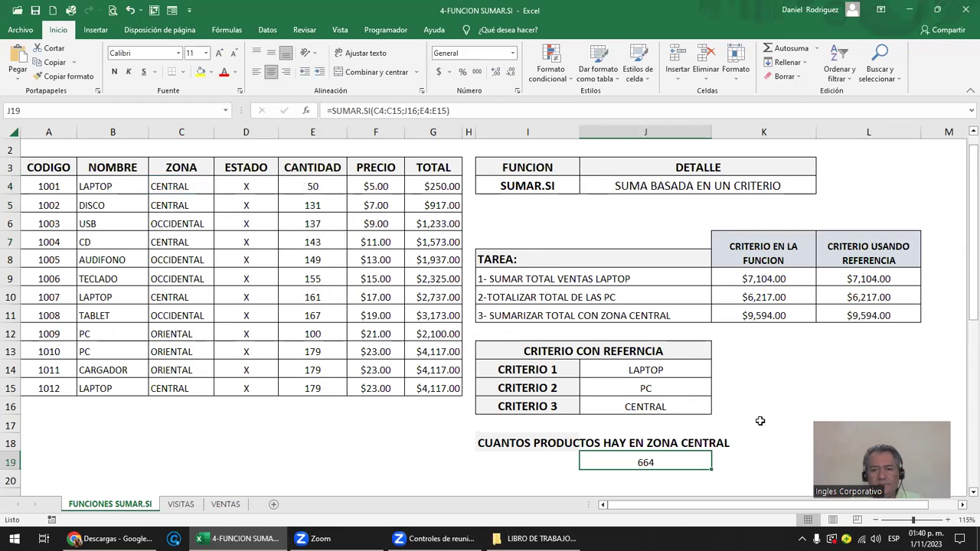
pyautogui.click(747, 391)
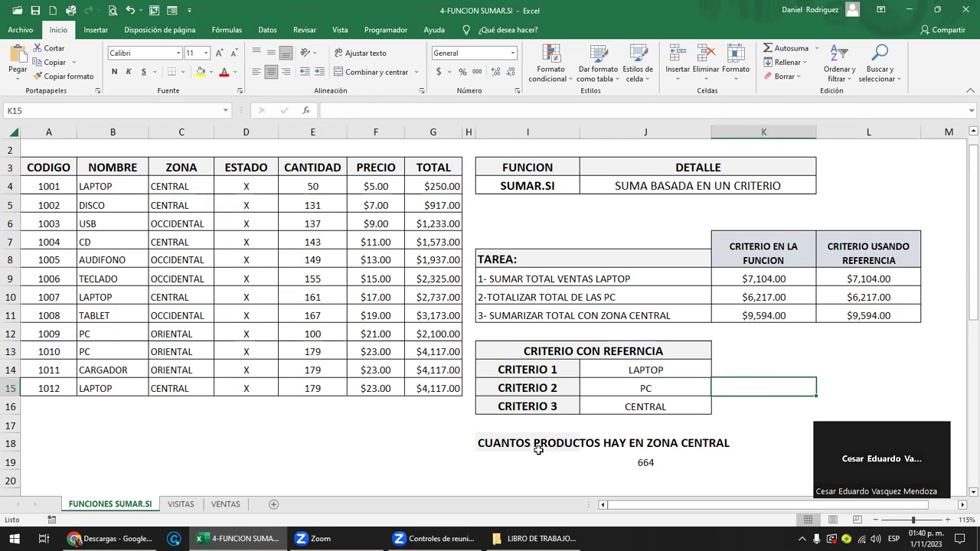
pyautogui.click(506, 444)
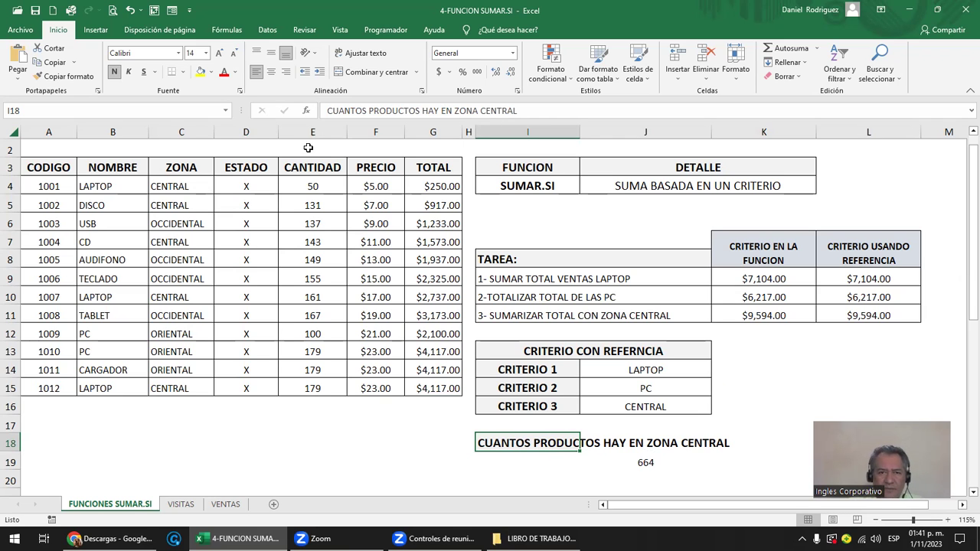
# - Point out the CANTIDAD column and central-zone quantities such as 50 and 131
pyautogui.scroll(1, 303, 146)
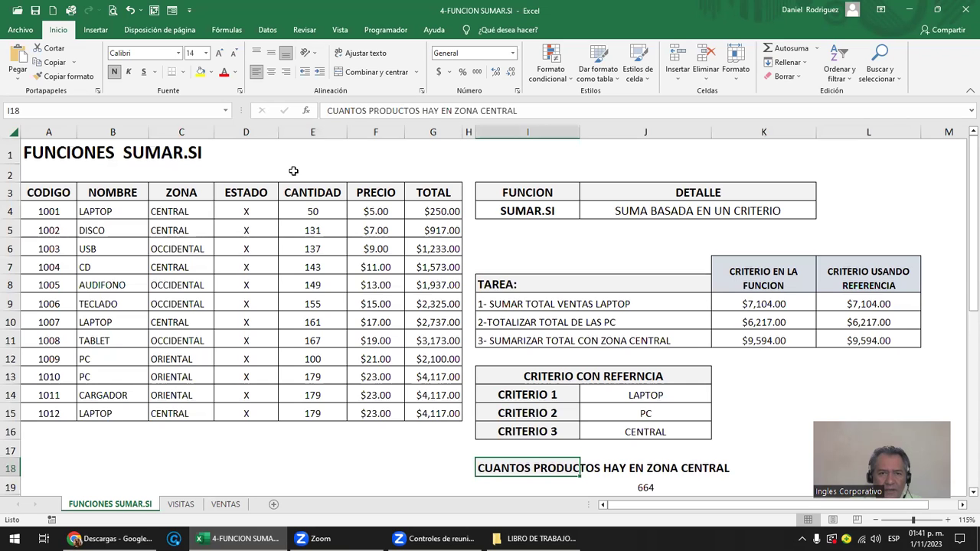
pyautogui.click(313, 132)
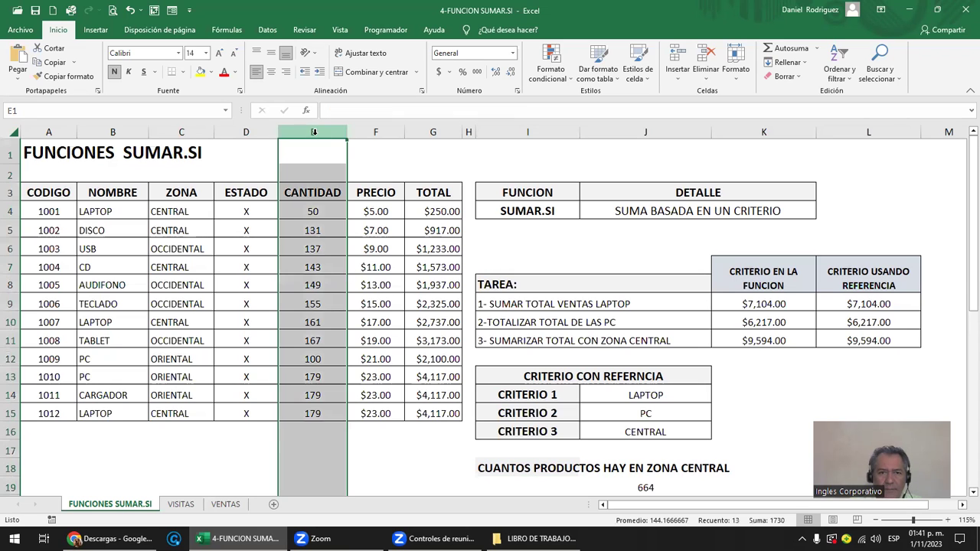
pyautogui.click(308, 193)
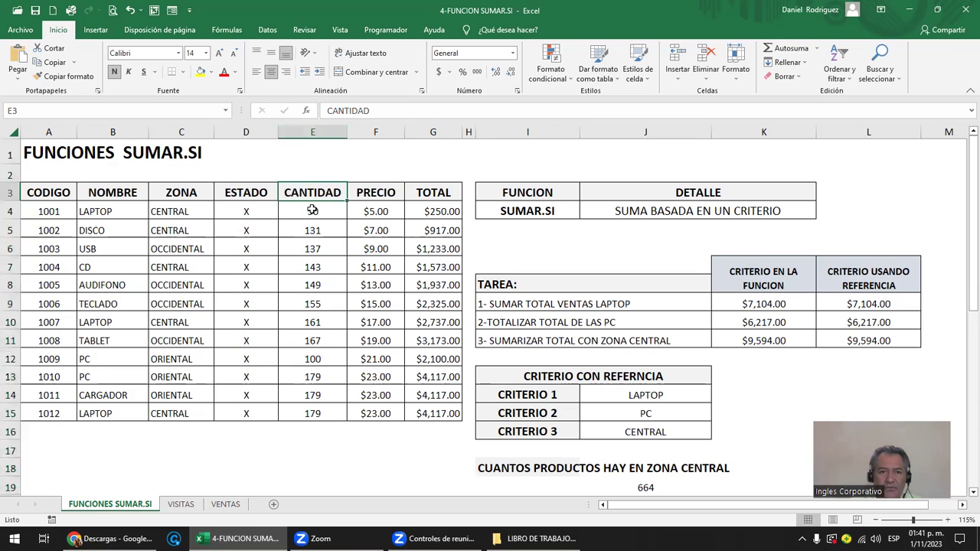
pyautogui.click(312, 210)
pyautogui.click(168, 212)
pyautogui.click(317, 213)
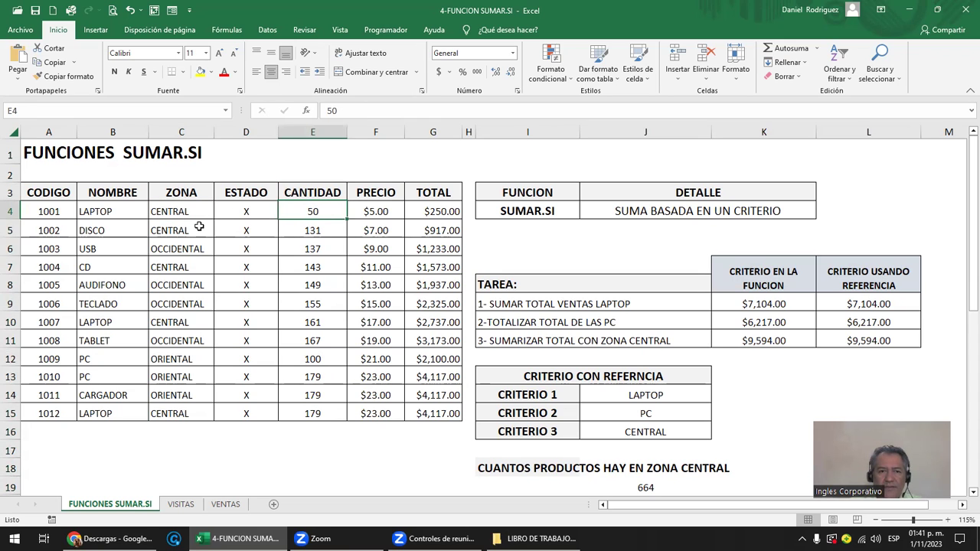
pyautogui.click(307, 232)
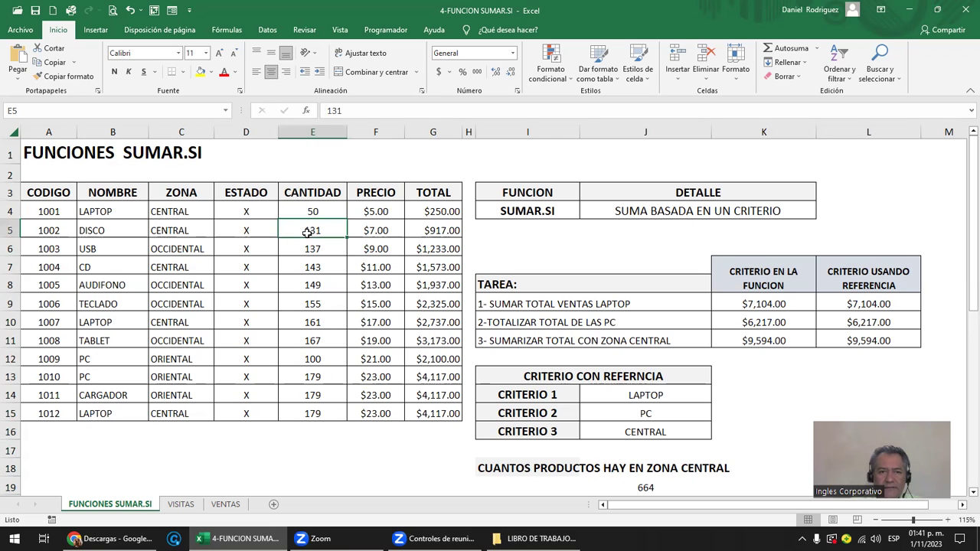
pyautogui.click(307, 285)
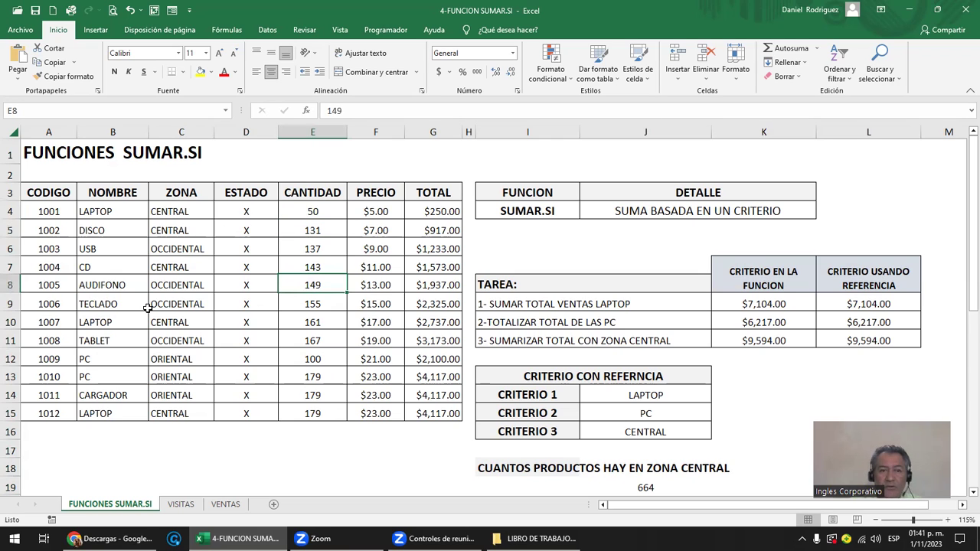
pyautogui.click(111, 285)
pyautogui.click(120, 218)
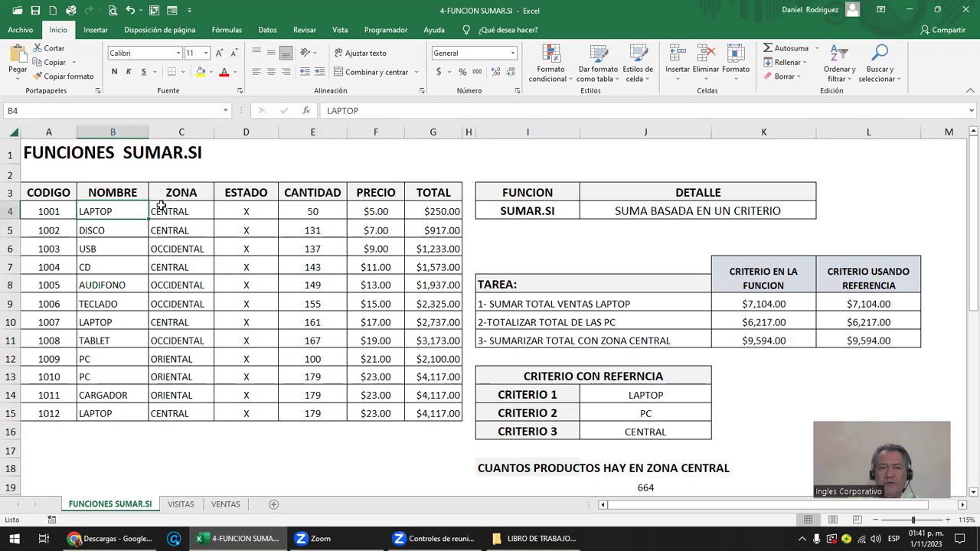
pyautogui.click(311, 214)
pyautogui.click(187, 218)
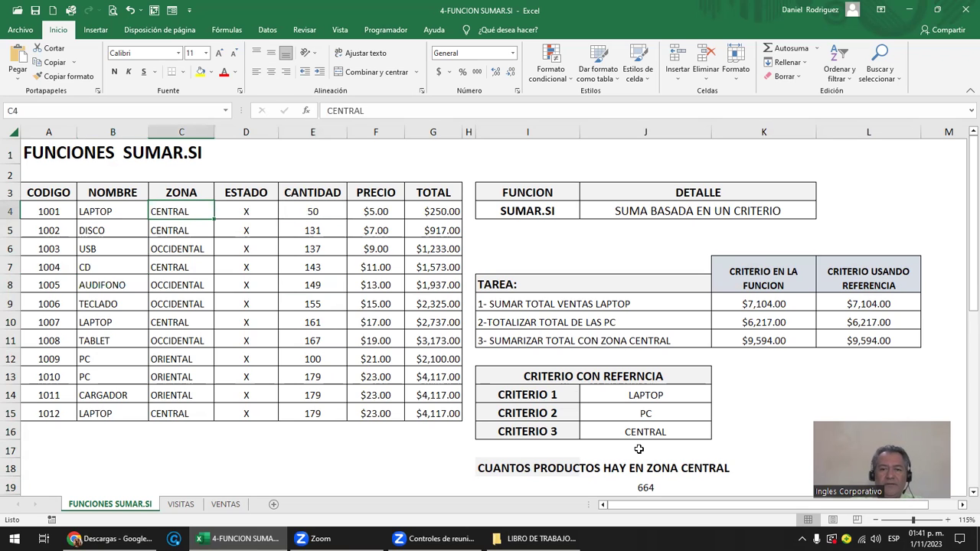
pyautogui.click(312, 211)
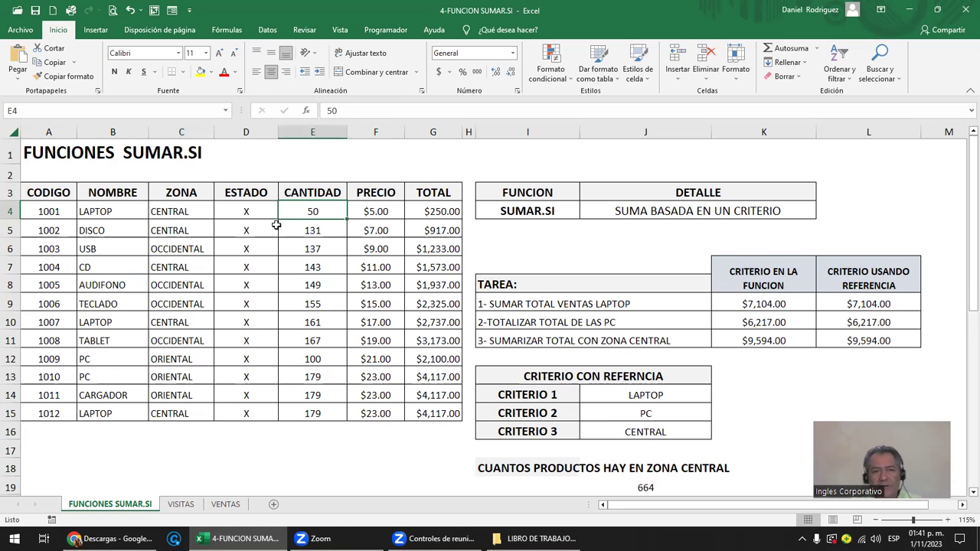
# - Select the five CENTRAL zone rows through their quantities to show the 664 sum
pyautogui.moveTo(167, 211); pyautogui.dragTo(293, 207)
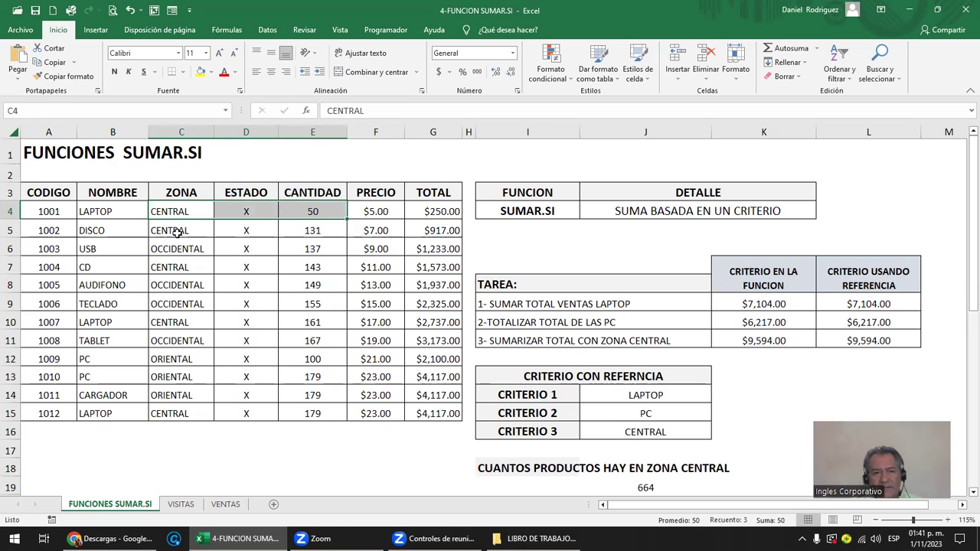
pyautogui.moveTo(168, 230); pyautogui.dragTo(295, 229)
pyautogui.moveTo(183, 265); pyautogui.dragTo(310, 265)
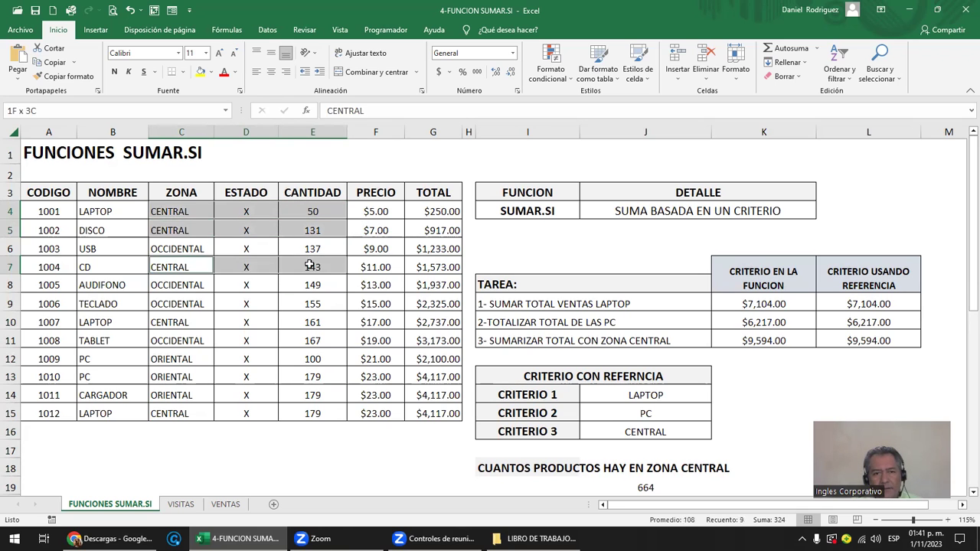
pyautogui.keyDown('ctrl'); pyautogui.click(178, 322); pyautogui.keyUp('ctrl')
pyautogui.moveTo(177, 322); pyautogui.dragTo(311, 321)
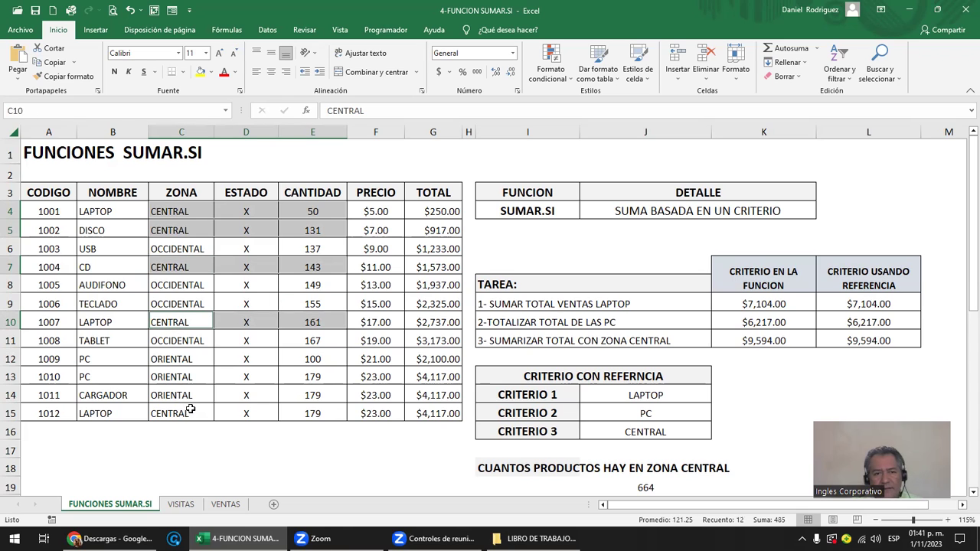
pyautogui.moveTo(184, 414); pyautogui.dragTo(319, 413)
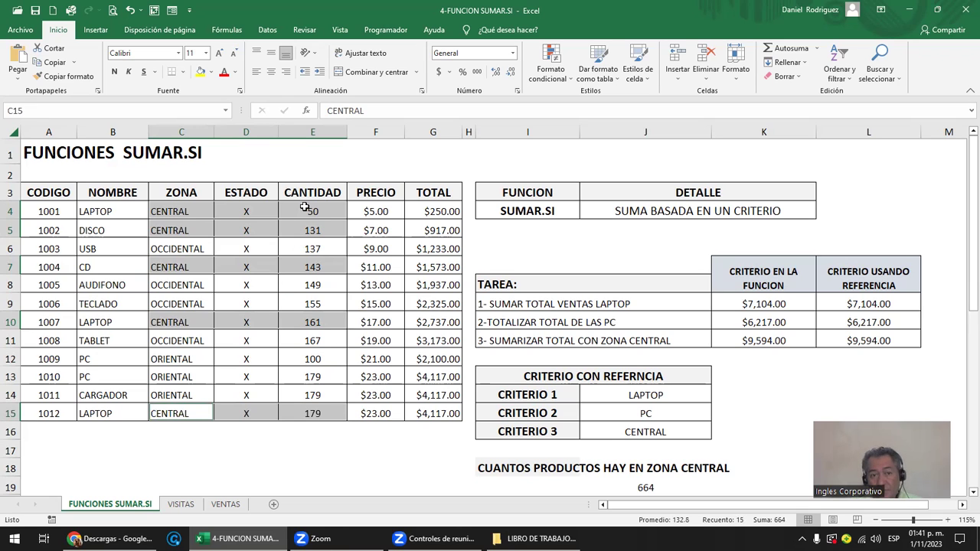
# - View J19's SUMAR.SI ranges, then delete the formula
pyautogui.click(647, 486)
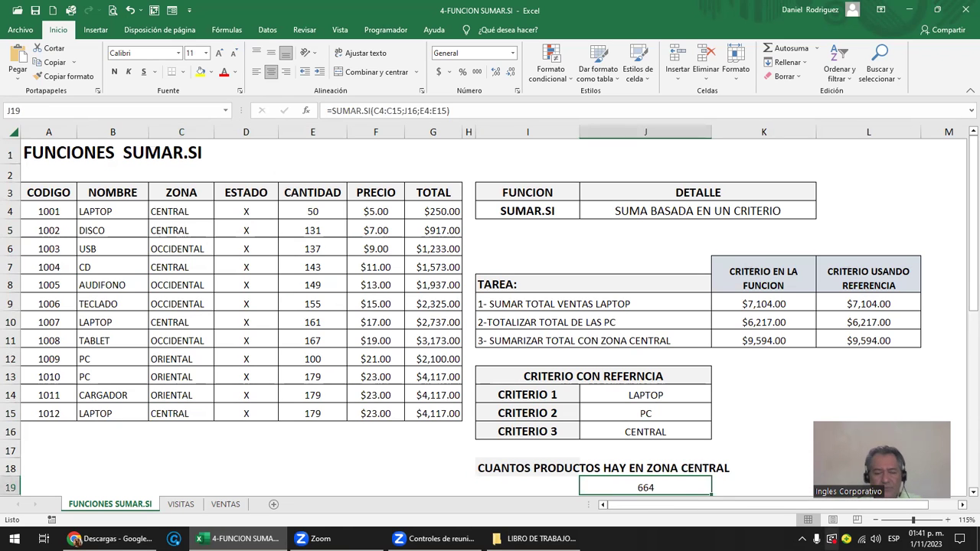
pyautogui.press('F2')
pyautogui.press('Escape')
pyautogui.press('Delete')
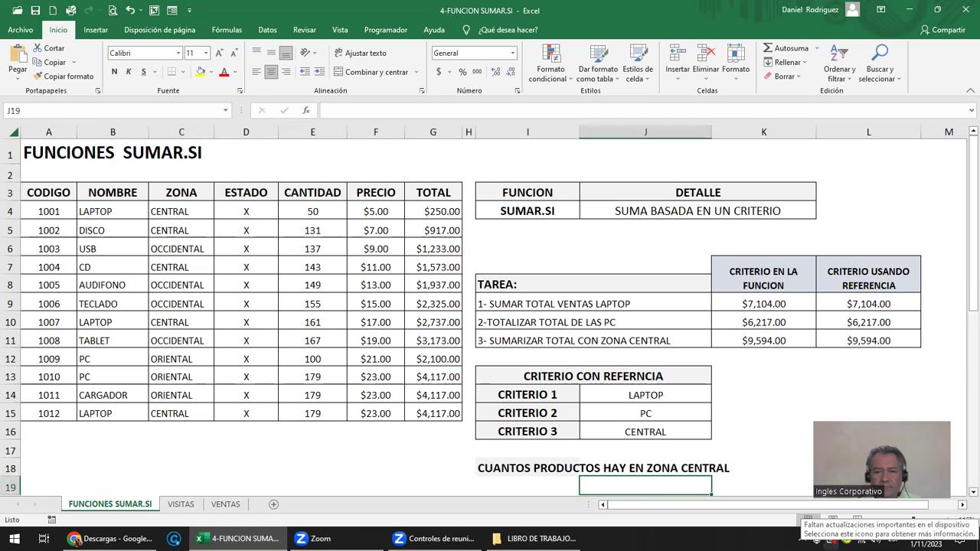
# - Enter =SUMAR.SI(C4:C15;J16;E4:E15) in J19 to total 664 central-zone units
pyautogui.write('=')
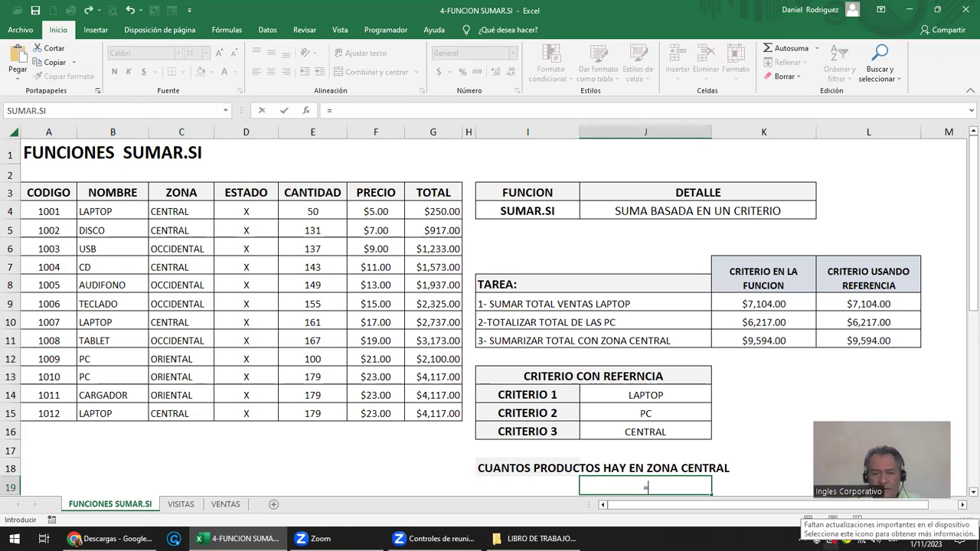
pyautogui.write('SUMA')
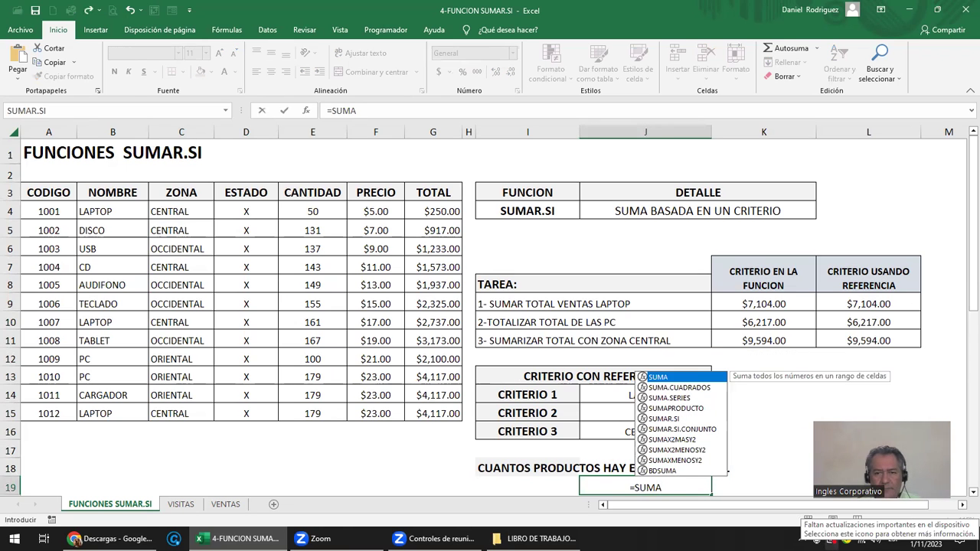
pyautogui.press('Down')
pyautogui.press('Down')
pyautogui.press('Down')
pyautogui.press('Down')
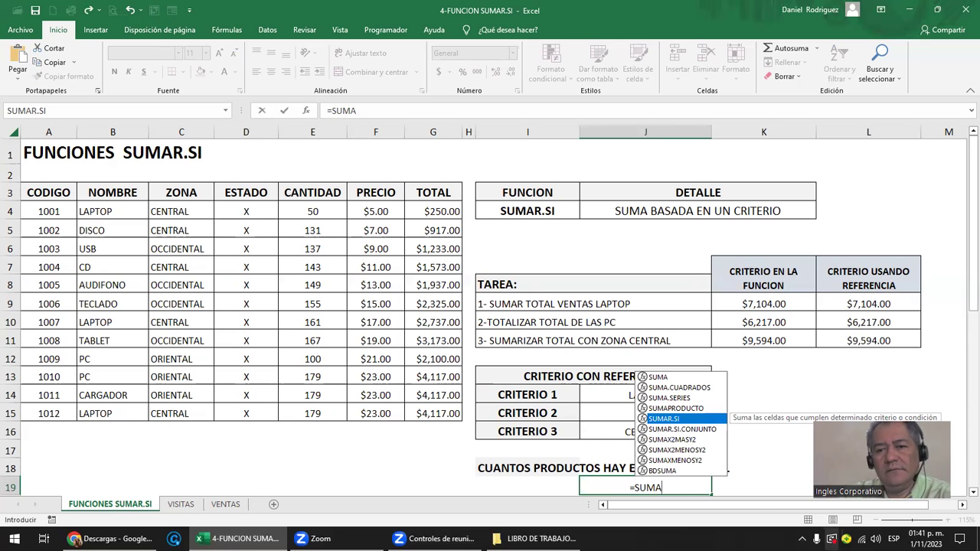
pyautogui.press('Tab')
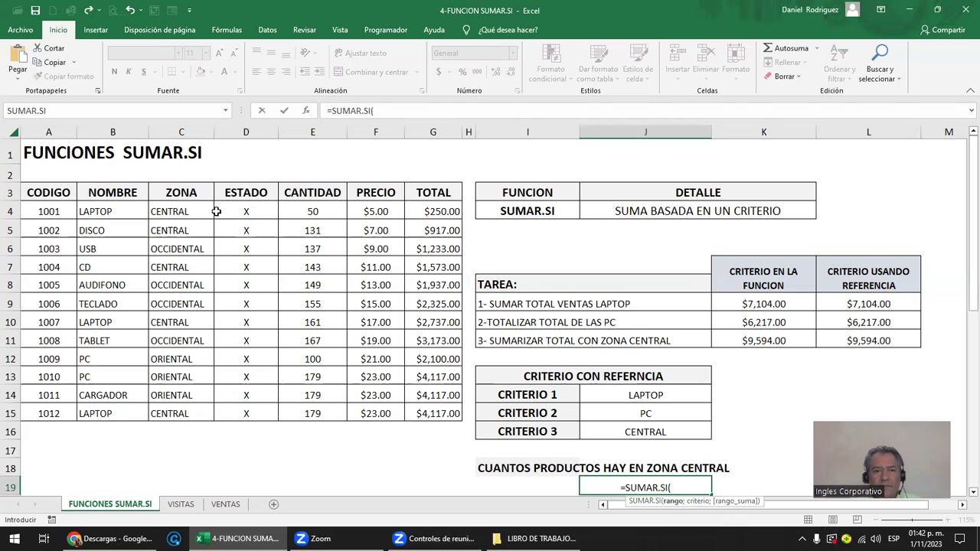
pyautogui.moveTo(184, 218); pyautogui.dragTo(180, 412)
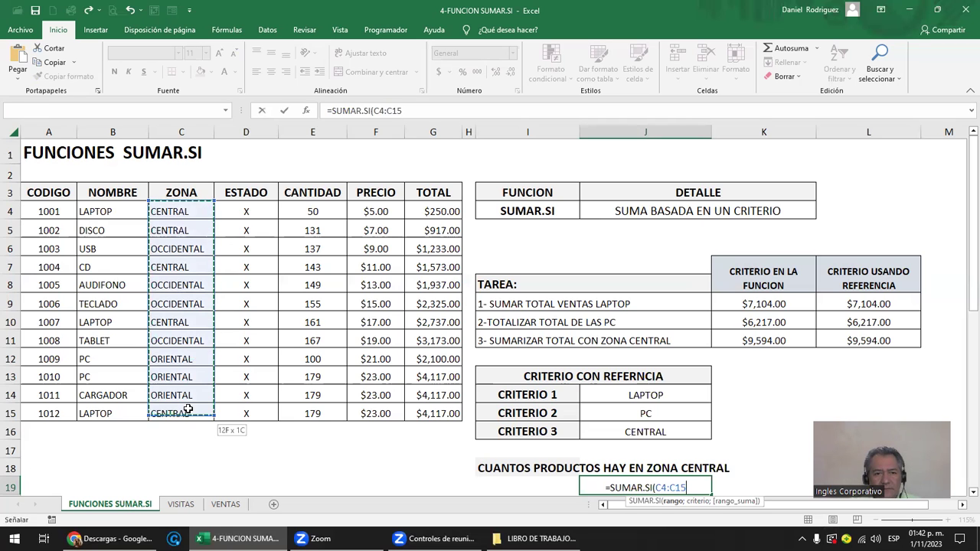
pyautogui.write(';')
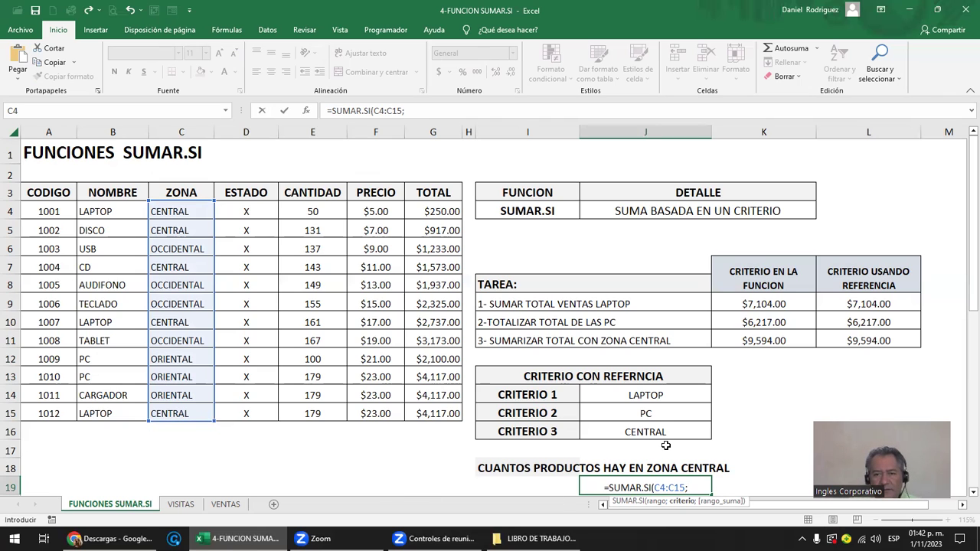
pyautogui.click(663, 432)
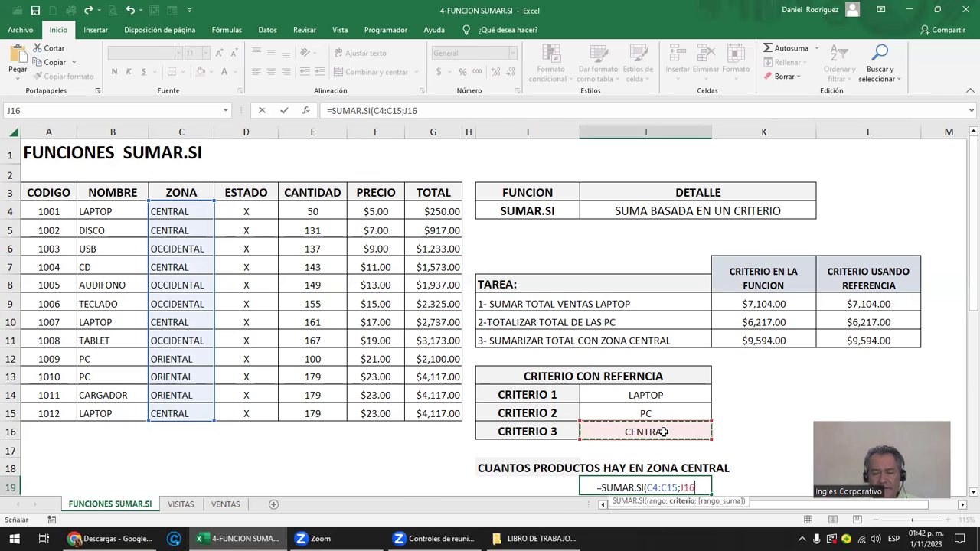
pyautogui.write(';')
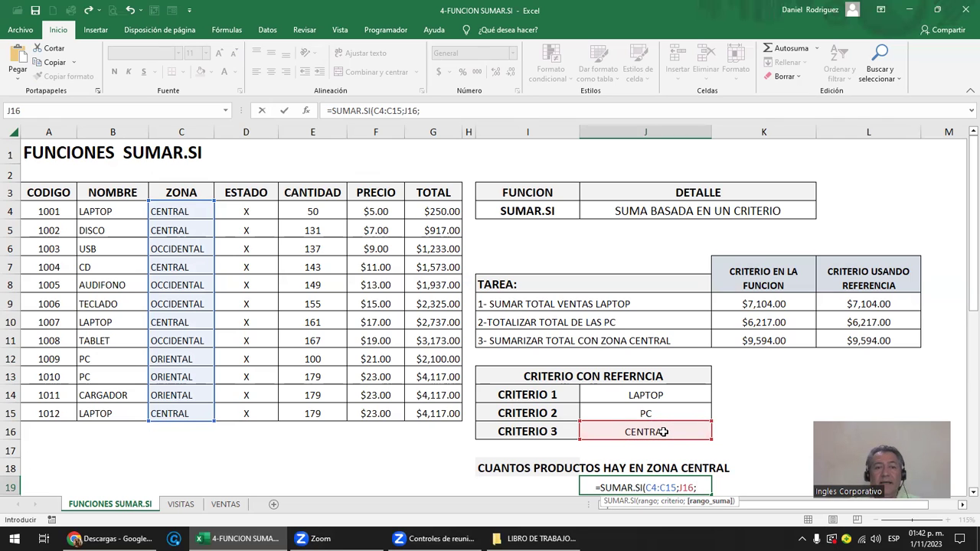
pyautogui.moveTo(319, 215); pyautogui.dragTo(324, 414)
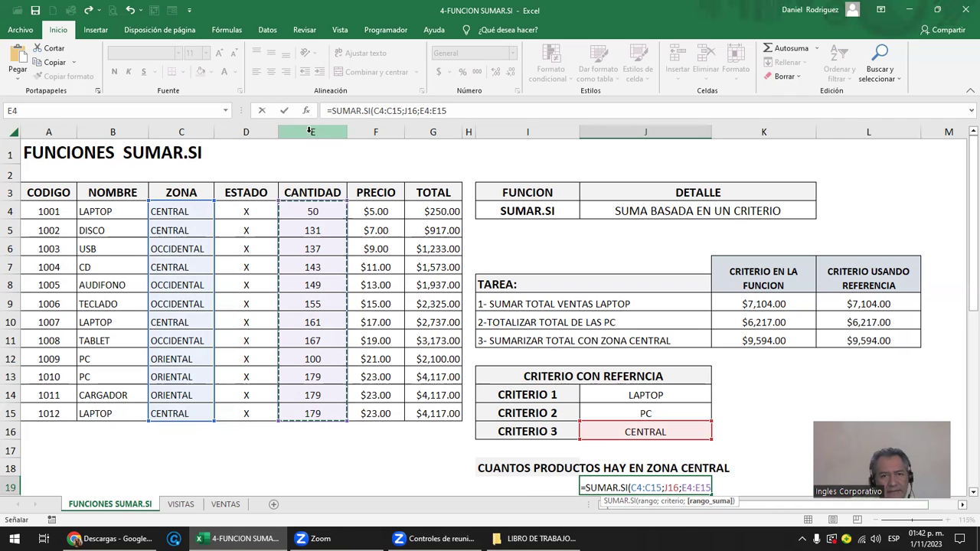
pyautogui.press('Return')
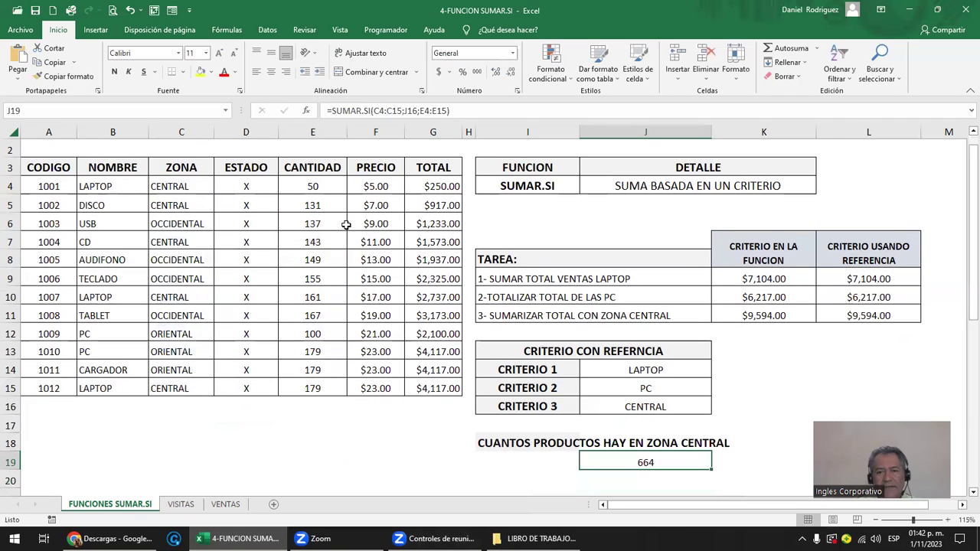
pyautogui.scroll(1, 712, 427)
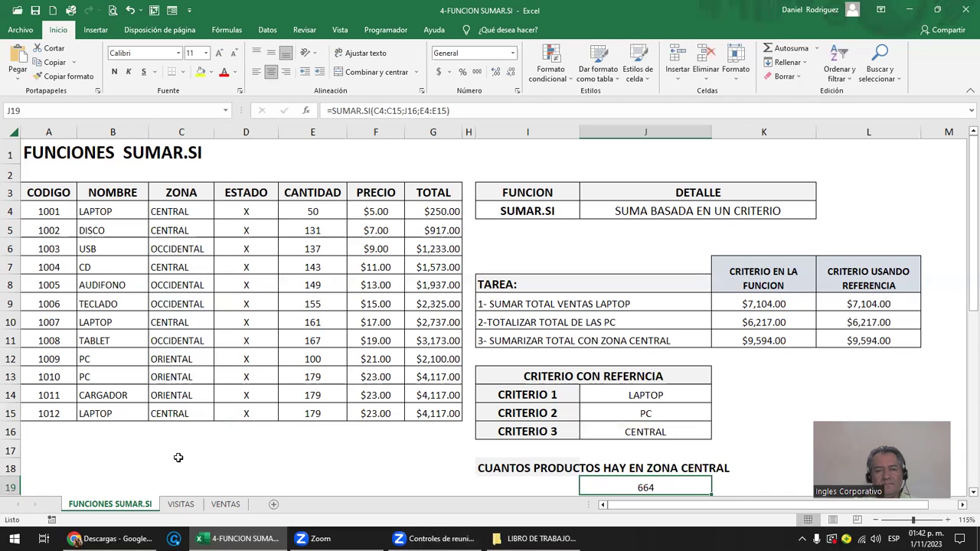
# - Enter =CONTAR.SI(C4:C15;J16) in C17, counting 5 central-zone products
pyautogui.click(178, 452)
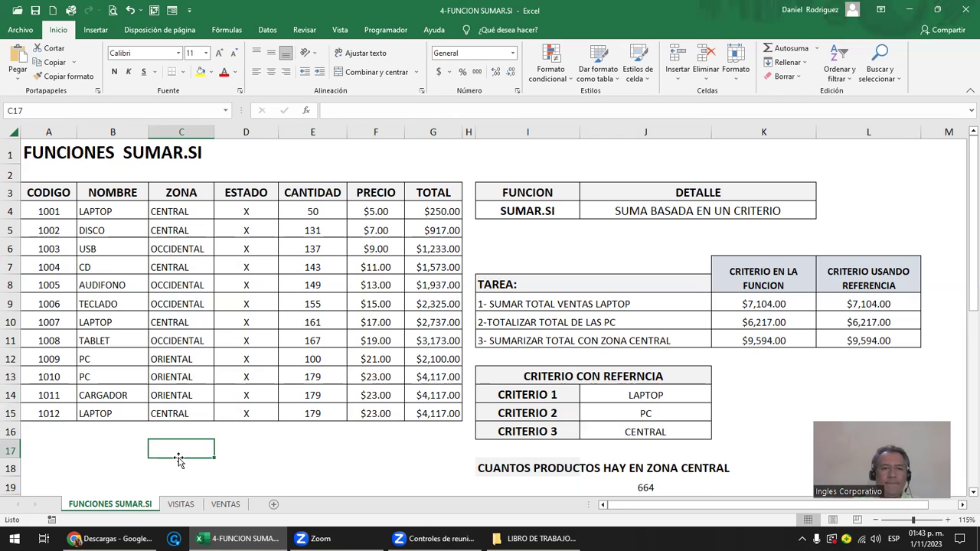
pyautogui.write('=')
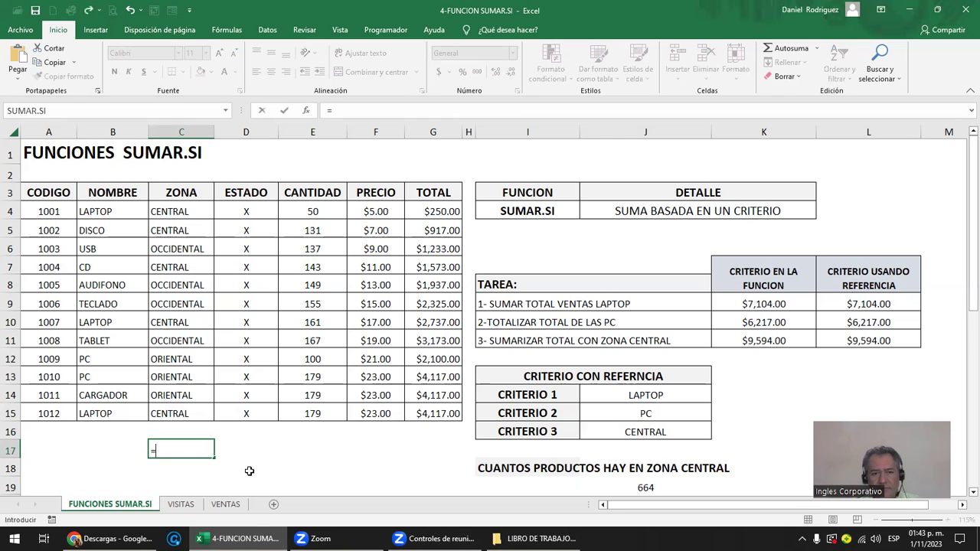
pyautogui.write('CON')
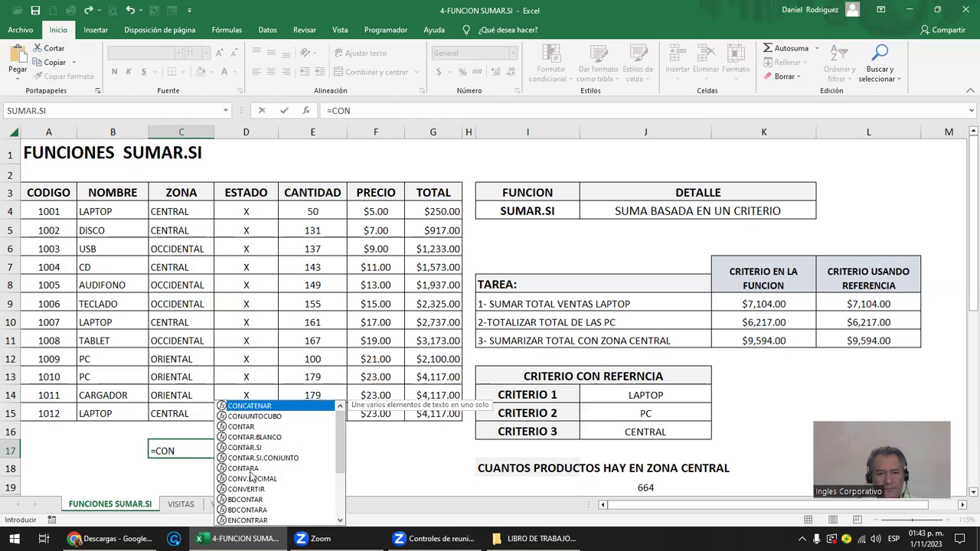
pyautogui.write('TAR')
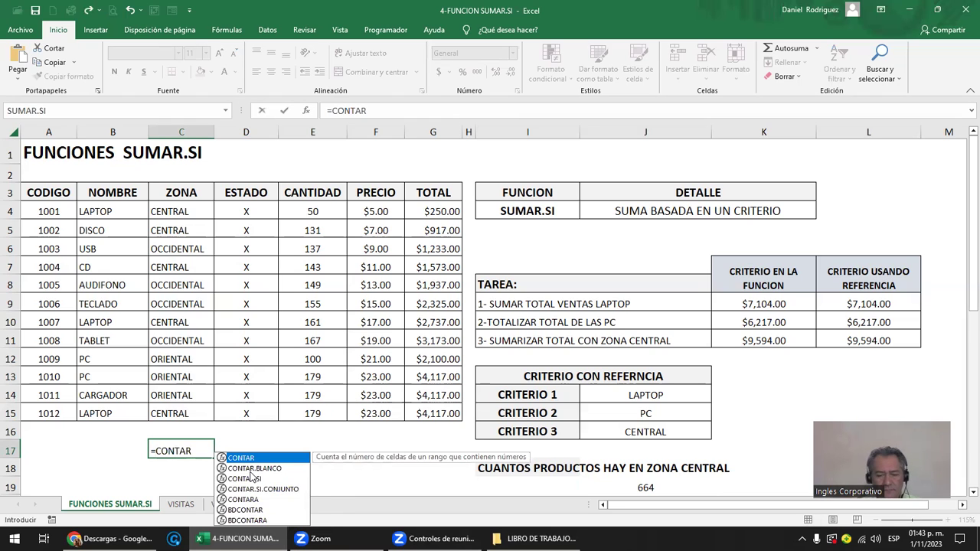
pyautogui.write('.SI')
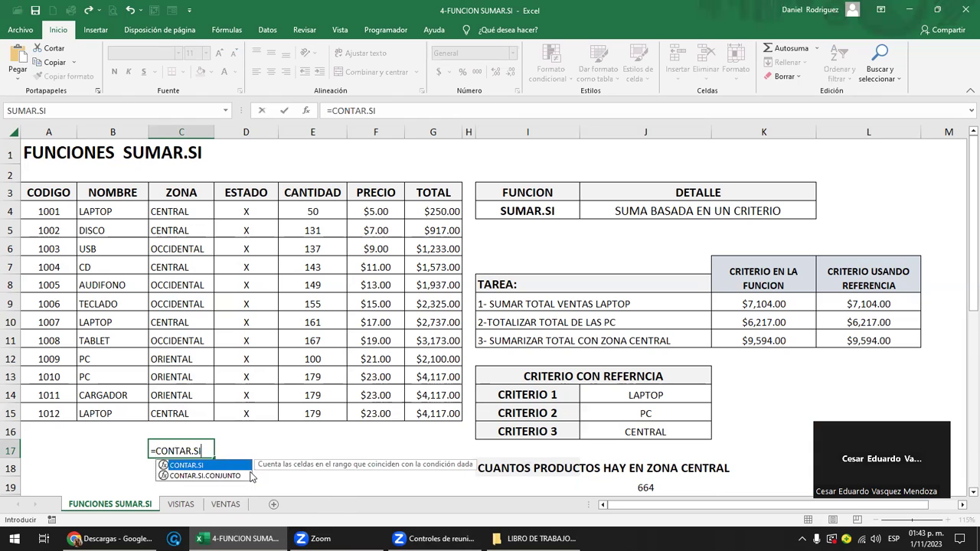
pyautogui.write('(')
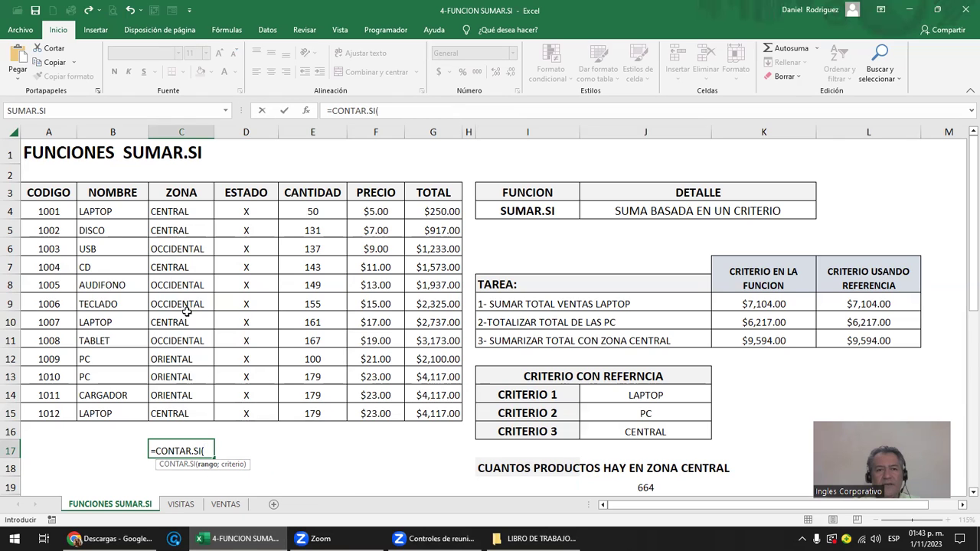
pyautogui.moveTo(179, 214); pyautogui.dragTo(191, 416)
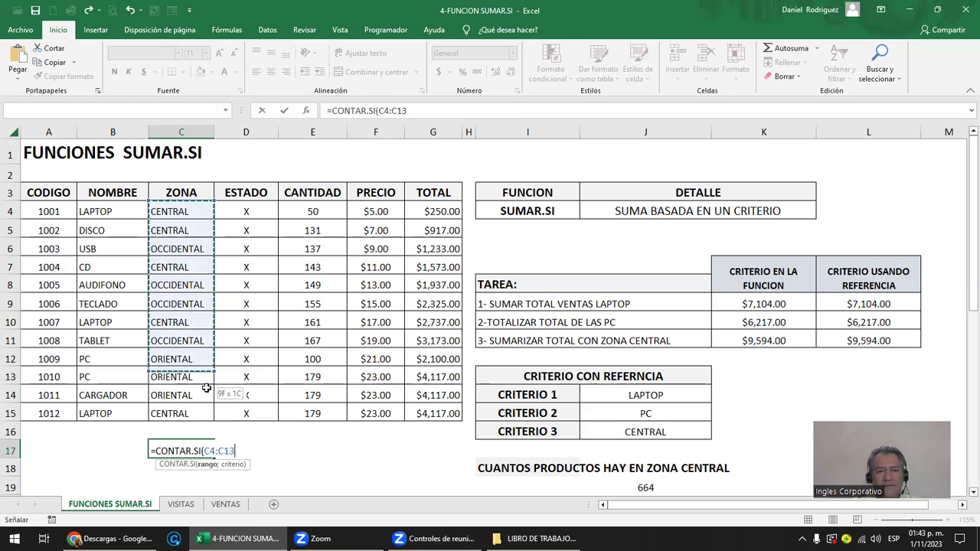
pyautogui.write(';')
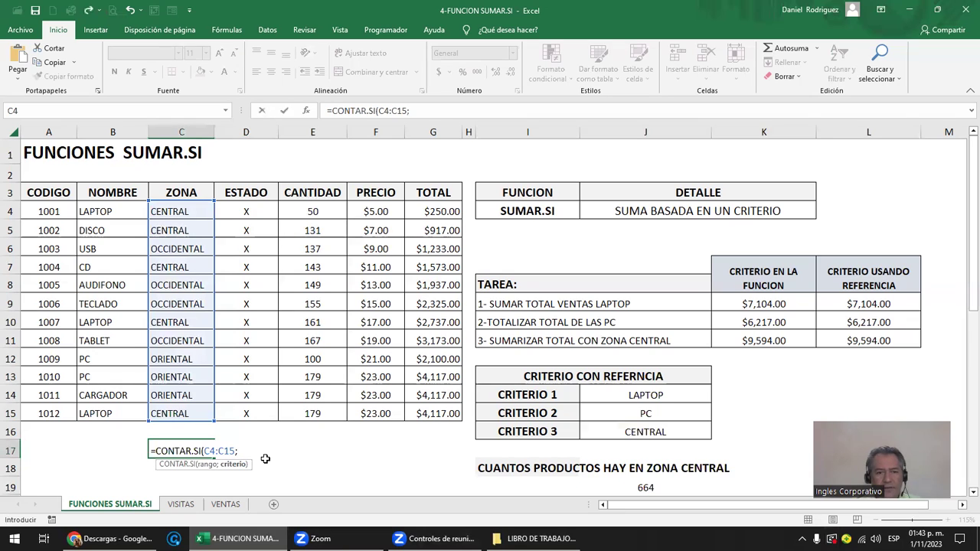
pyautogui.write('"')
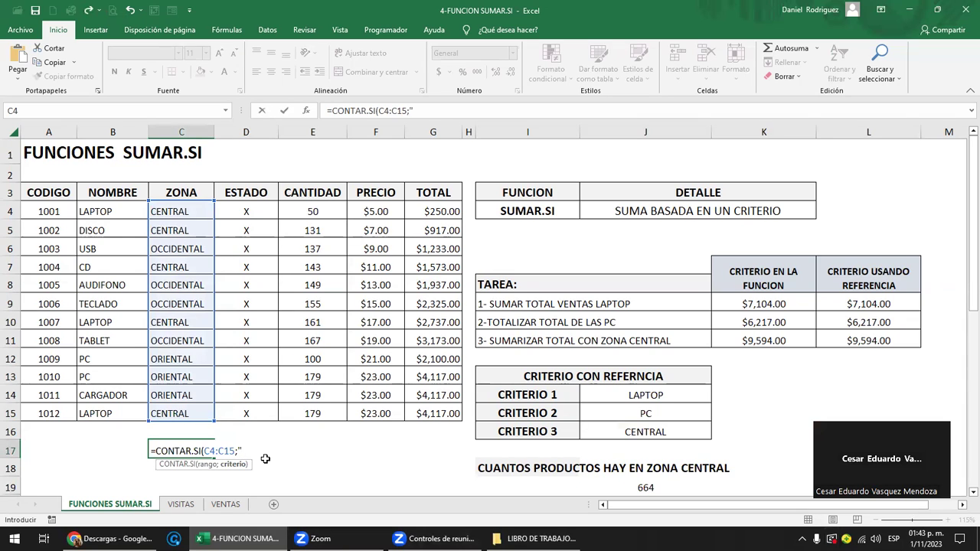
pyautogui.press('BackSpace')
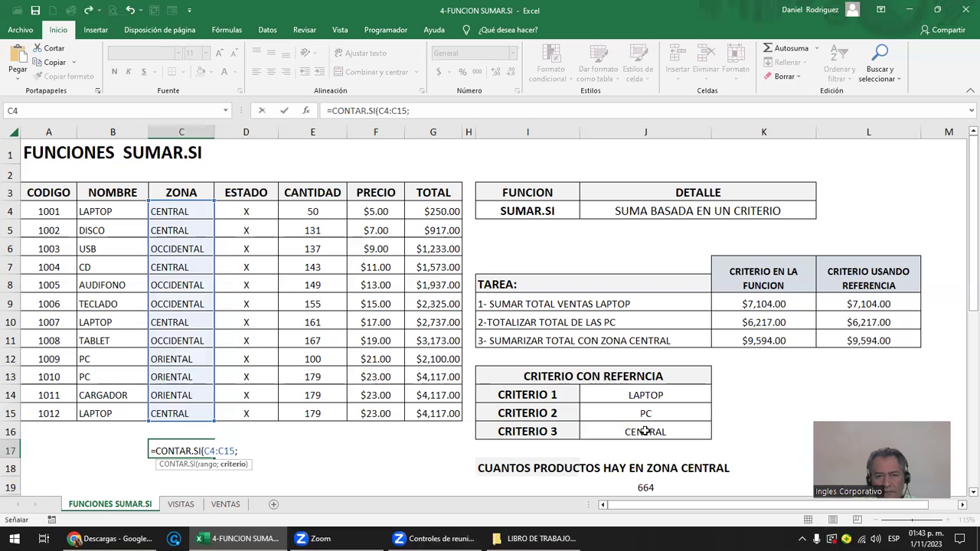
pyautogui.click(645, 432)
pyautogui.hotkey('ctrl', 'Return')
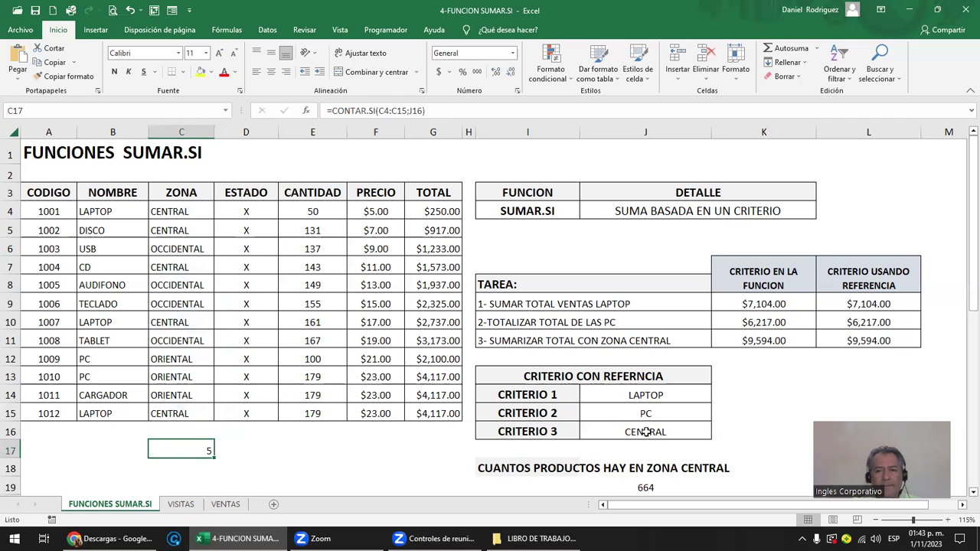
# - Recheck J16 and C17, and select G4:G15 to see its sum
pyautogui.click(645, 432)
pyautogui.click(199, 450)
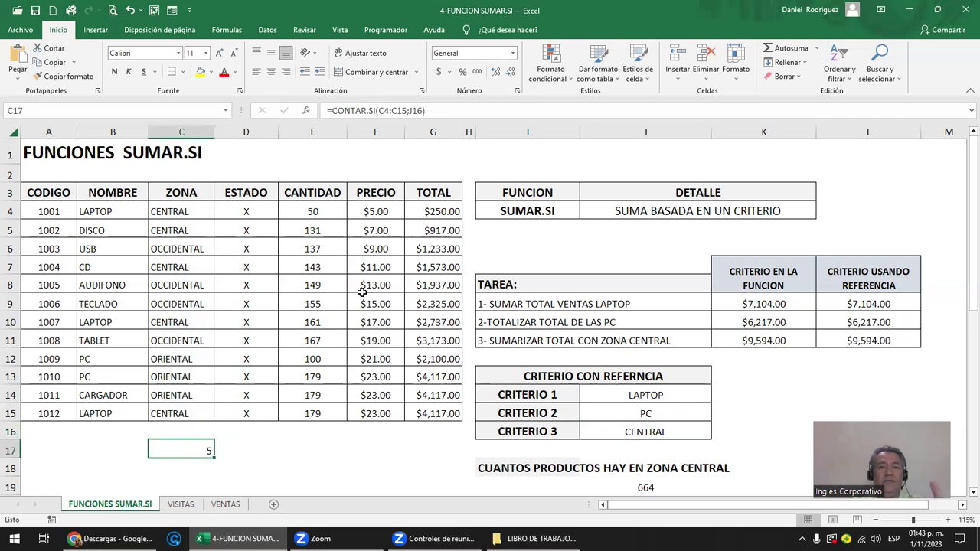
pyautogui.moveTo(434, 208); pyautogui.dragTo(428, 425)
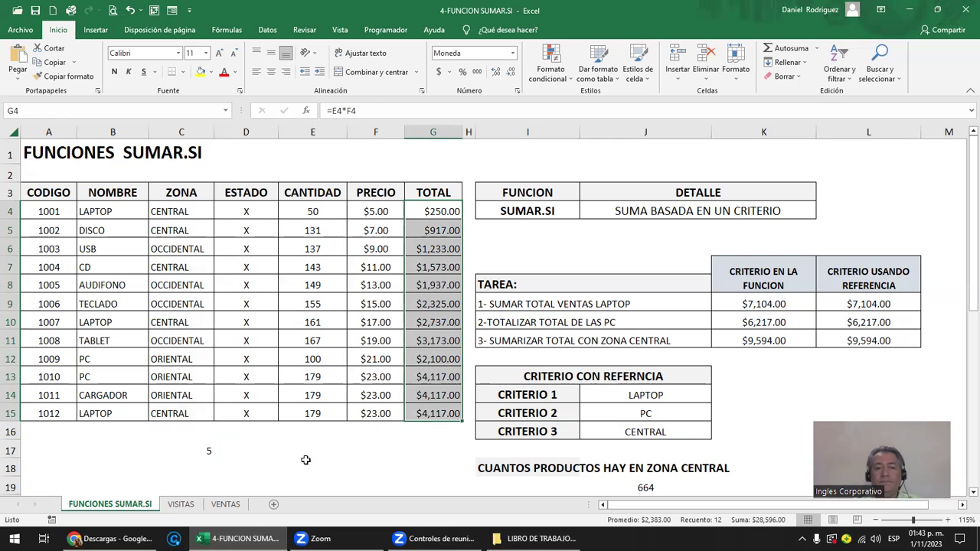
pyautogui.click(305, 460)
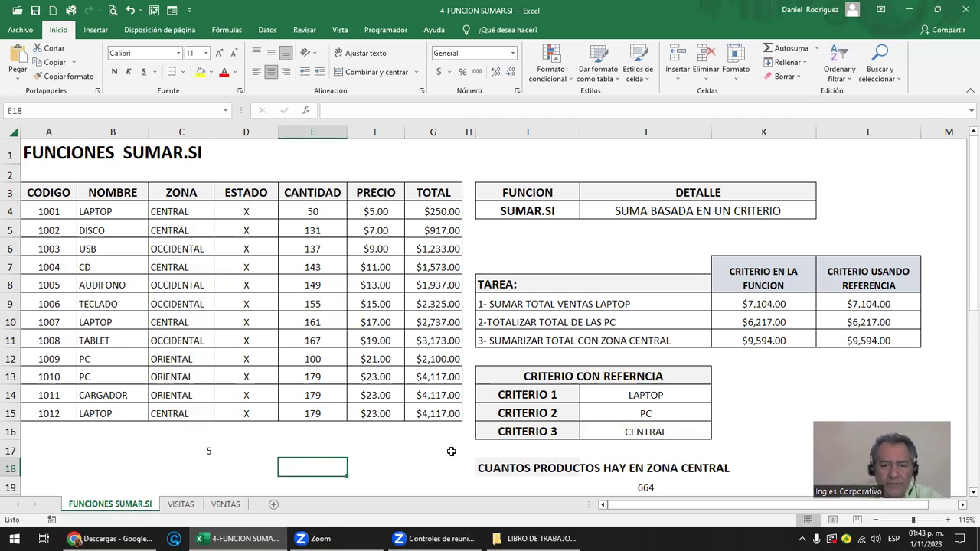
# - On the lesson 1.6 page, highlight the ">5" criterion in the SUMAR.SI example, then return to Excel
pyautogui.click(115, 538)
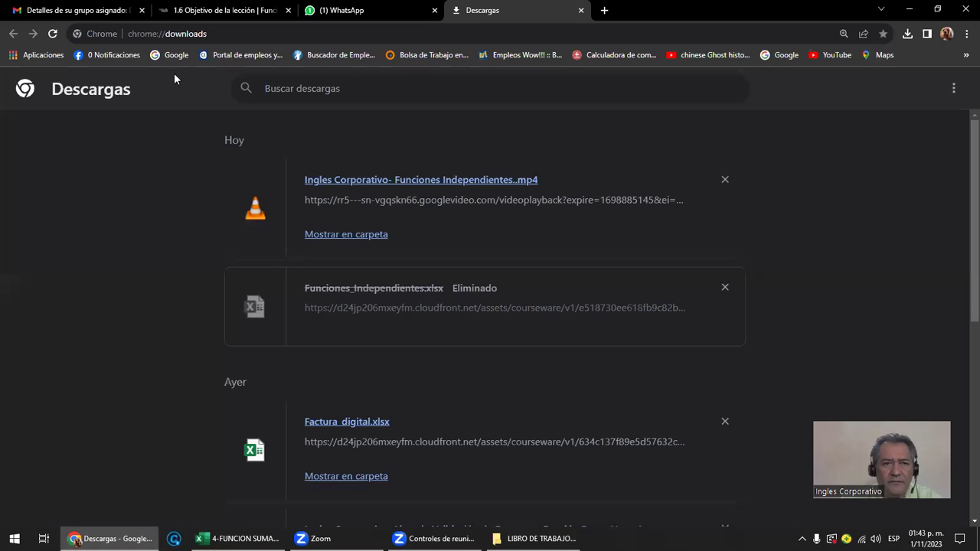
pyautogui.click(69, 10)
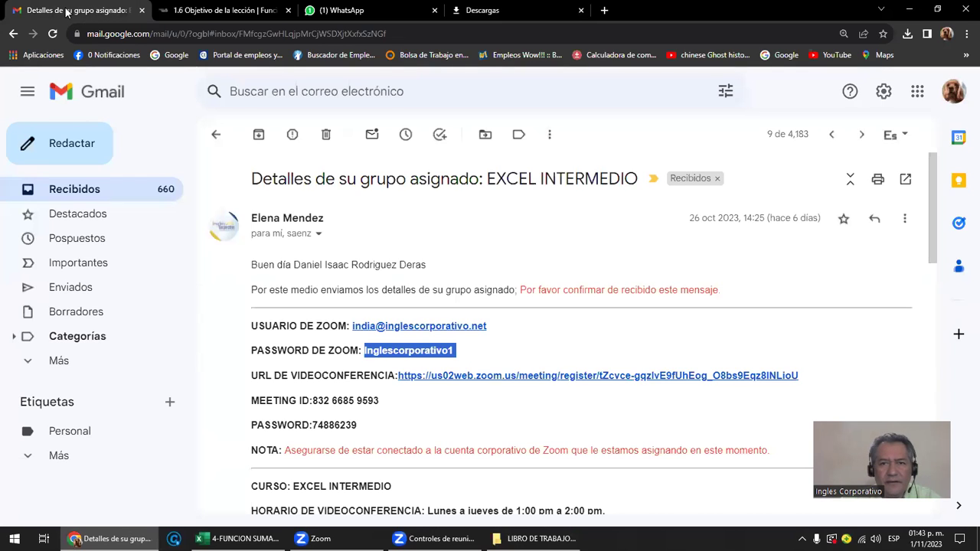
pyautogui.click(225, 10)
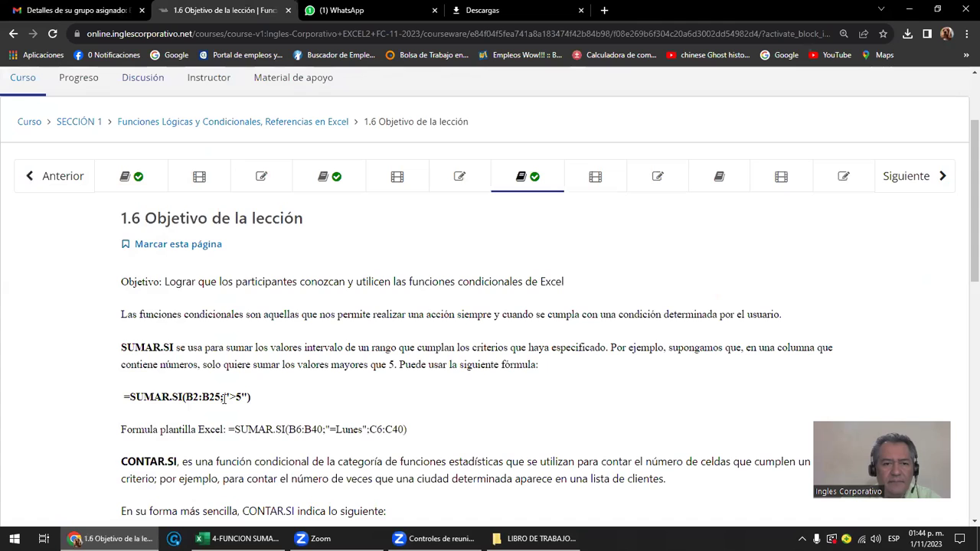
pyautogui.scroll(-1, 226, 397)
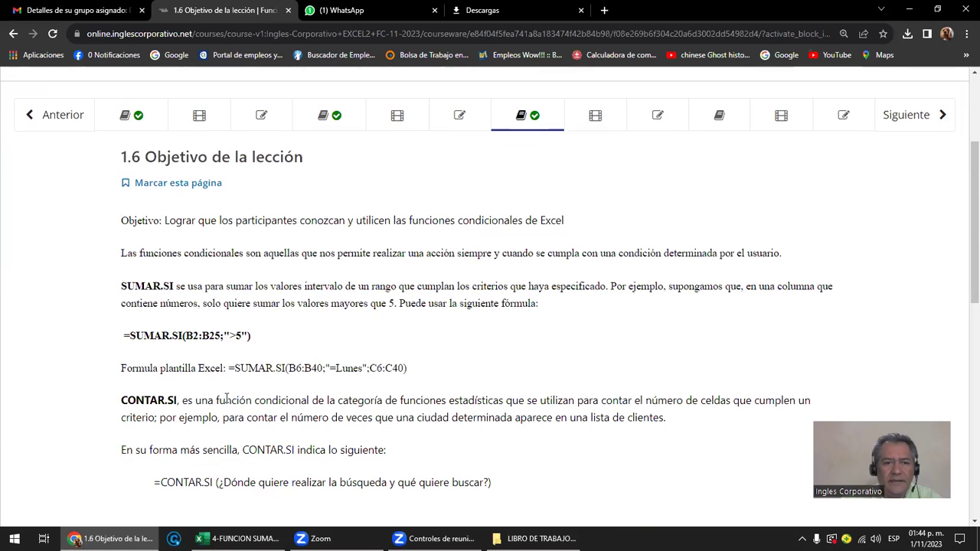
pyautogui.scroll(-2, 227, 397)
pyautogui.moveTo(225, 212); pyautogui.dragTo(248, 213)
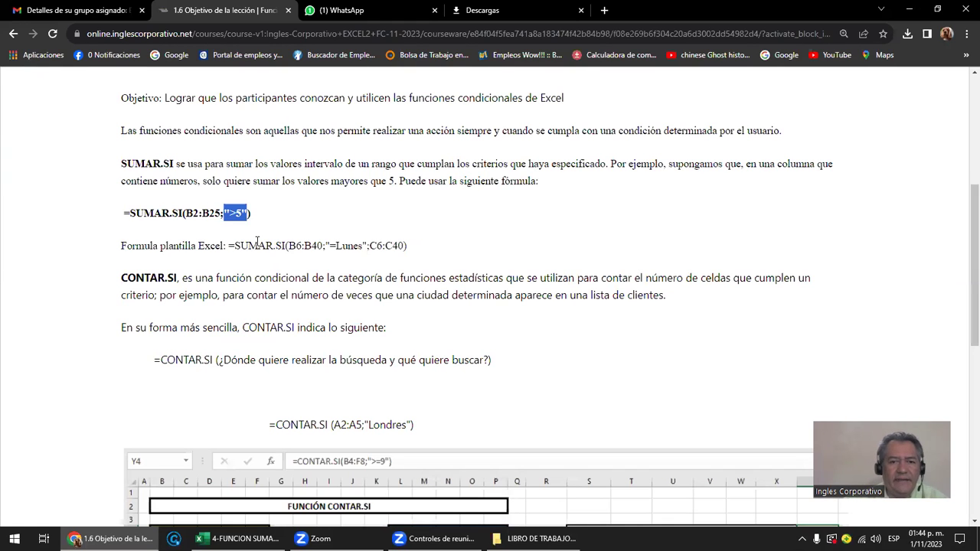
pyautogui.scroll(-1, 258, 242)
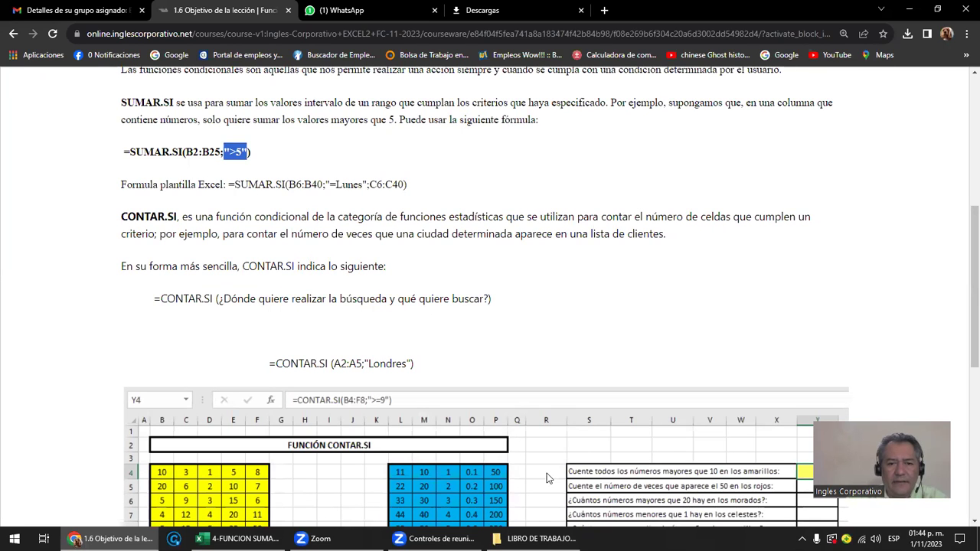
pyautogui.click(237, 538)
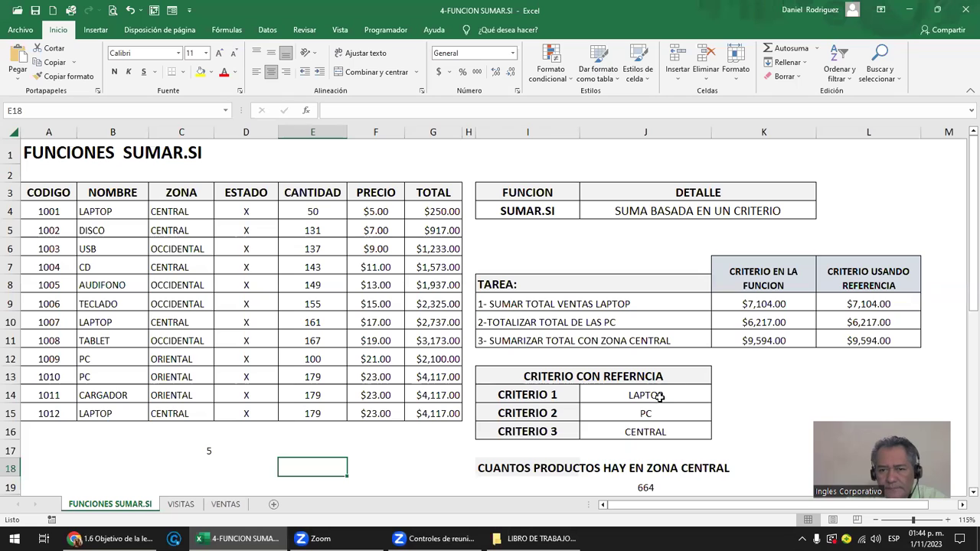
# - Inspect L9's =SUMAR.SI(B4:B15;J14;G4:G15) without changes, then switch back to the lesson page
pyautogui.doubleClick(859, 305)
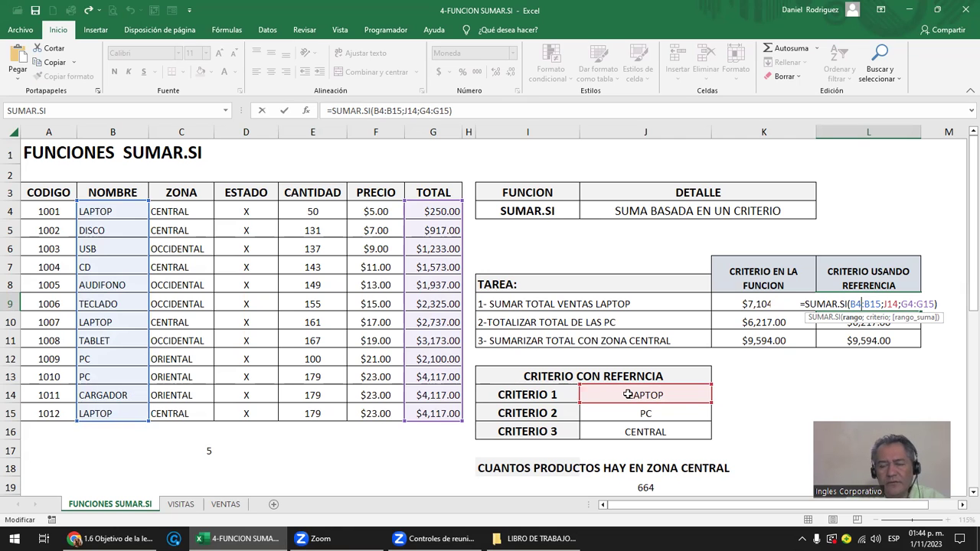
pyautogui.hotkey('ctrl', 'Return')
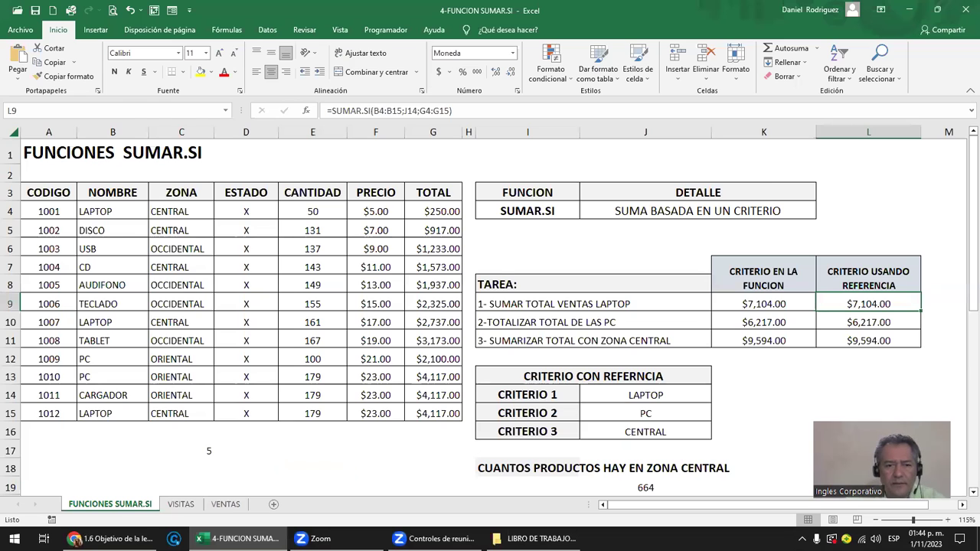
pyautogui.hotkey('alt', 'Tab')
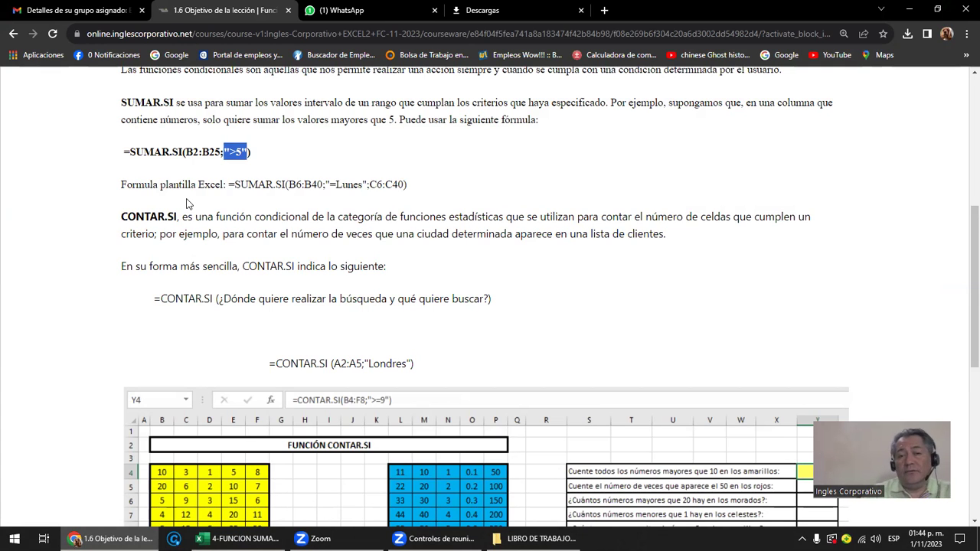
# - Scroll the lesson down to the CONTAR.SI exercise sheet, then return to Excel
pyautogui.click(235, 200)
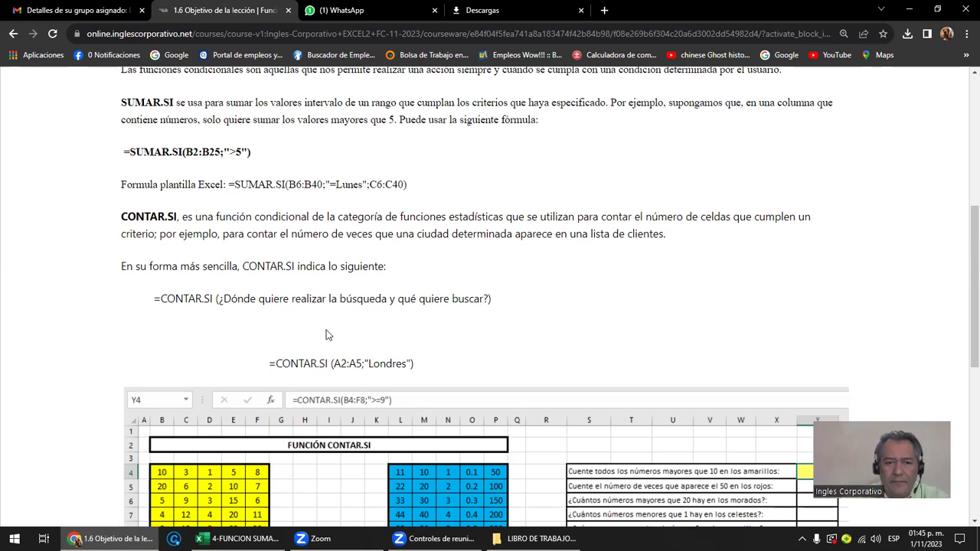
pyautogui.scroll(-4, 325, 342)
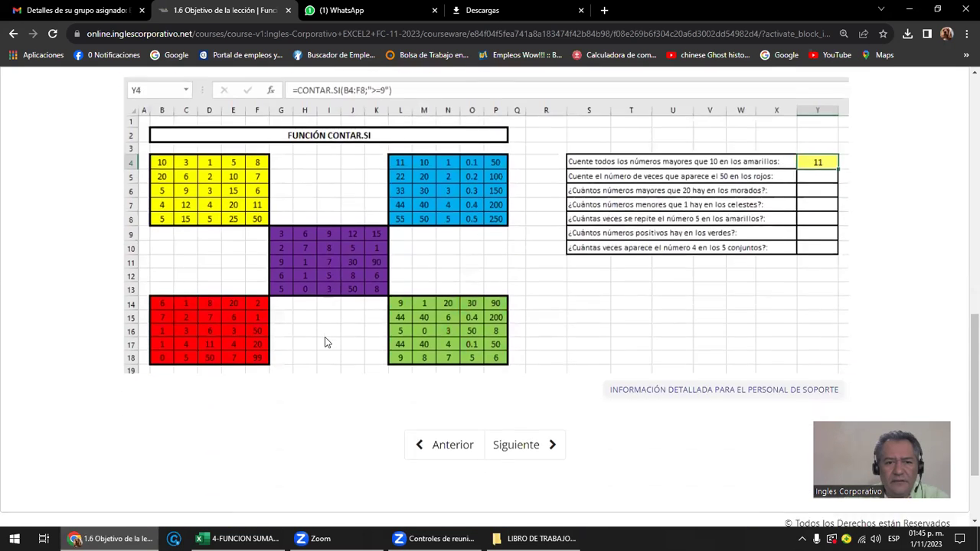
pyautogui.scroll(-2, 324, 336)
pyautogui.hotkey('alt', 'Tab')
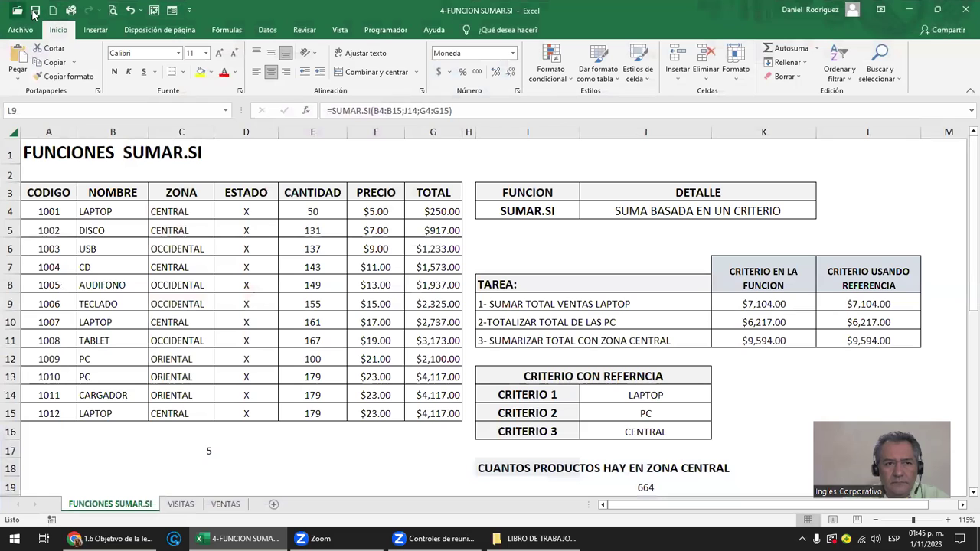
# - Close the current workbook, open 4-FUNCION PROMEDIO.SI, and check the LAPTOP average formula in K9
pyautogui.click(966, 9)
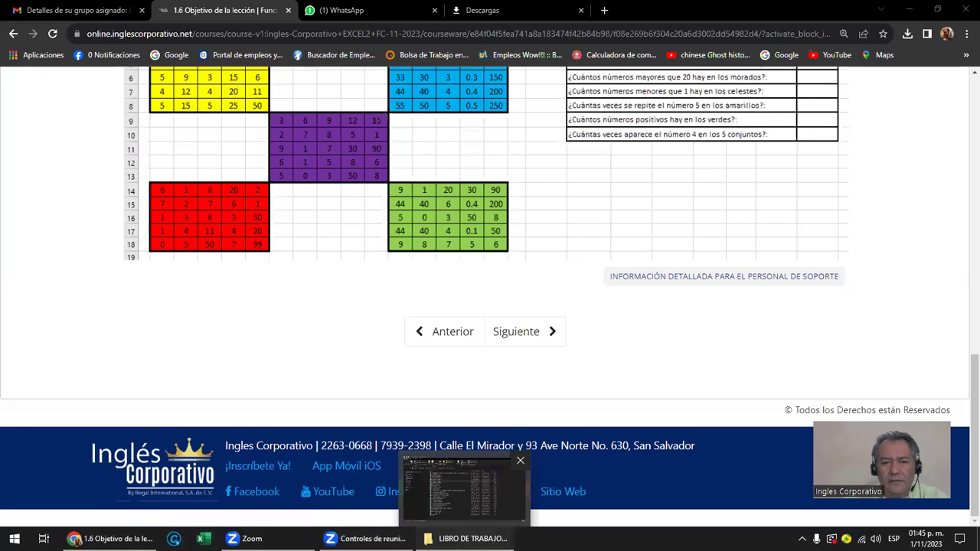
pyautogui.click(464, 490)
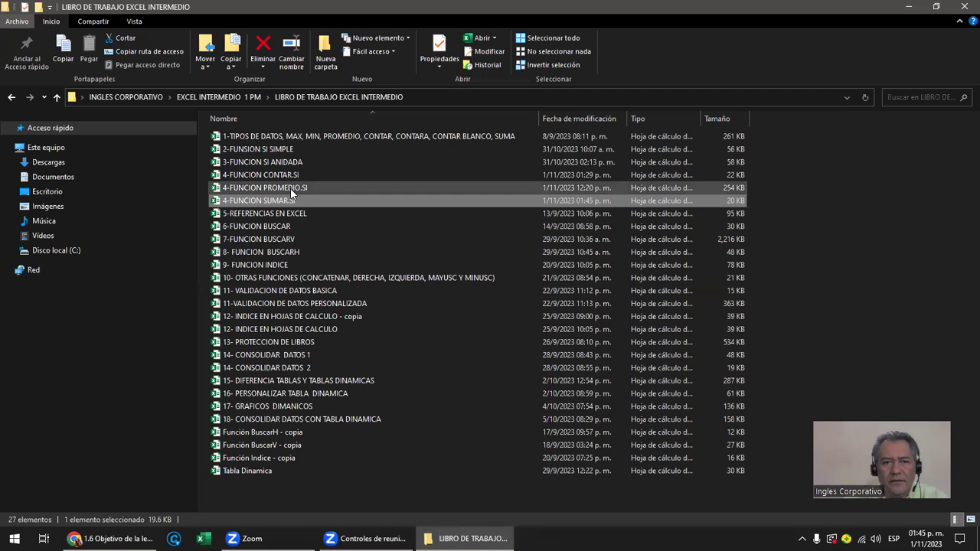
pyautogui.click(291, 193)
pyautogui.doubleClick(291, 194)
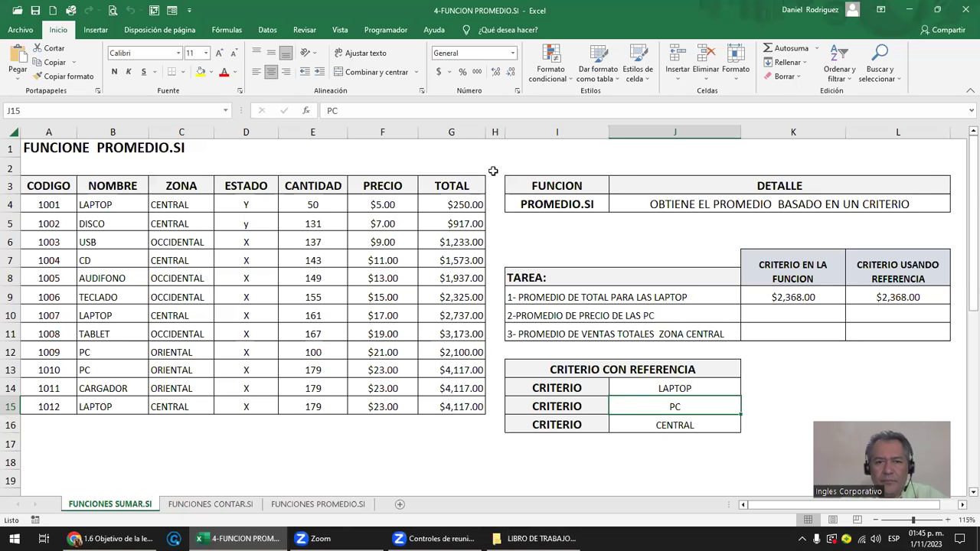
pyautogui.click(388, 202)
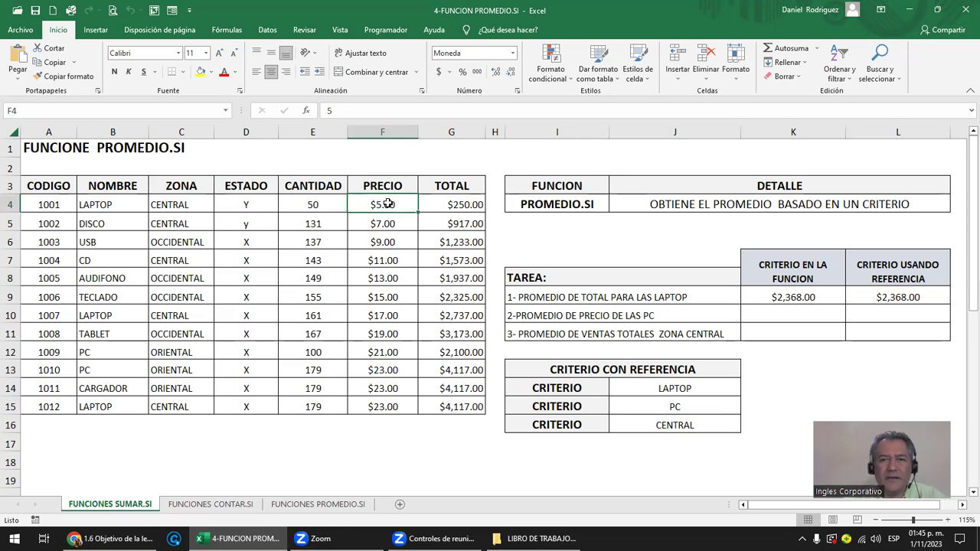
pyautogui.click(579, 205)
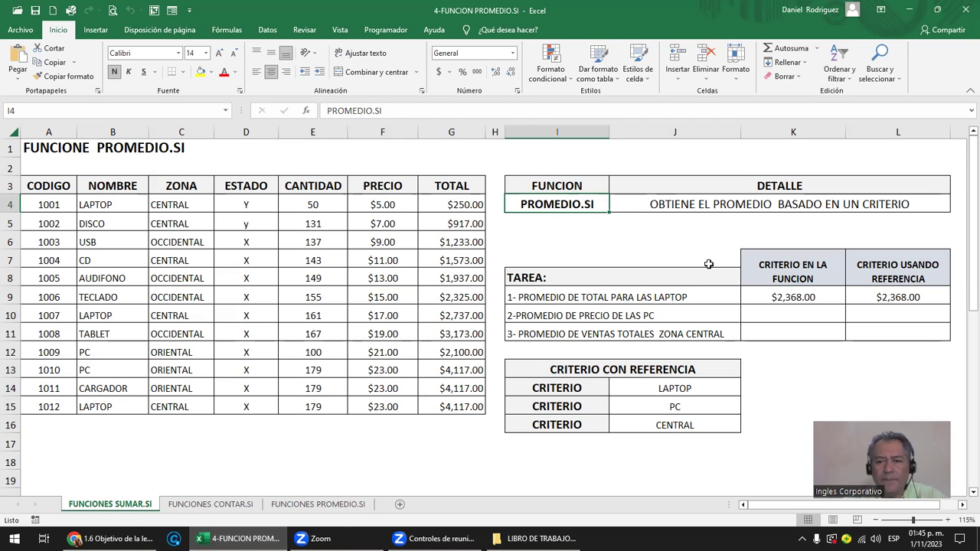
pyautogui.click(805, 301)
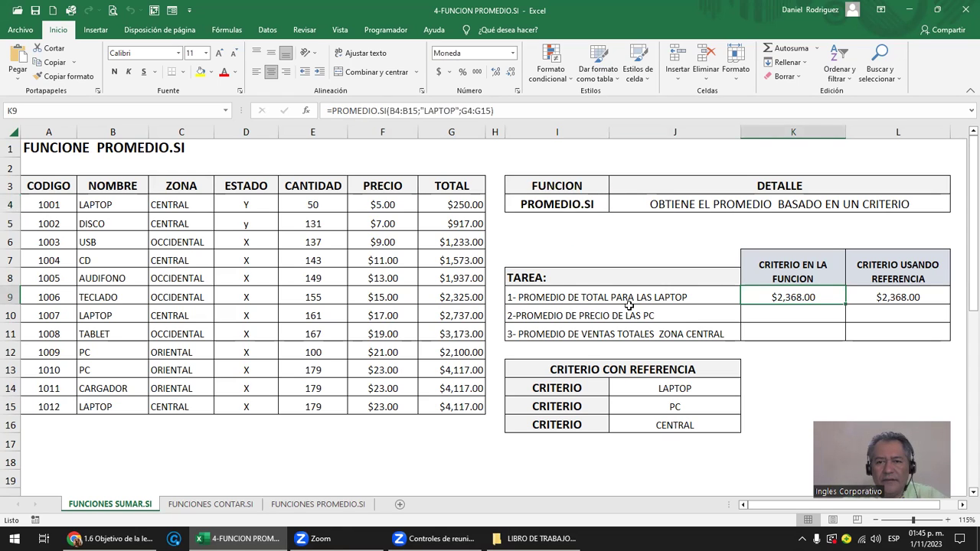
pyautogui.doubleClick(794, 298)
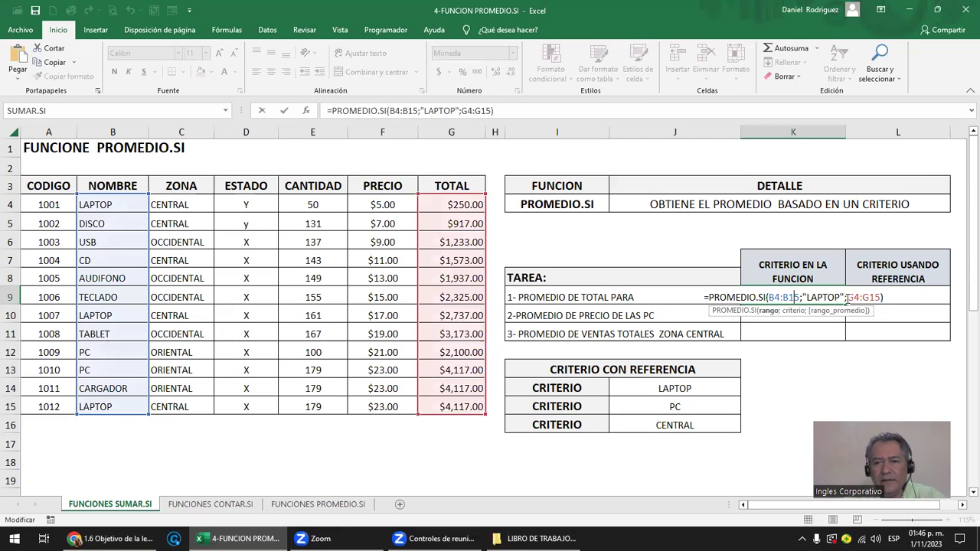
pyautogui.press('Return')
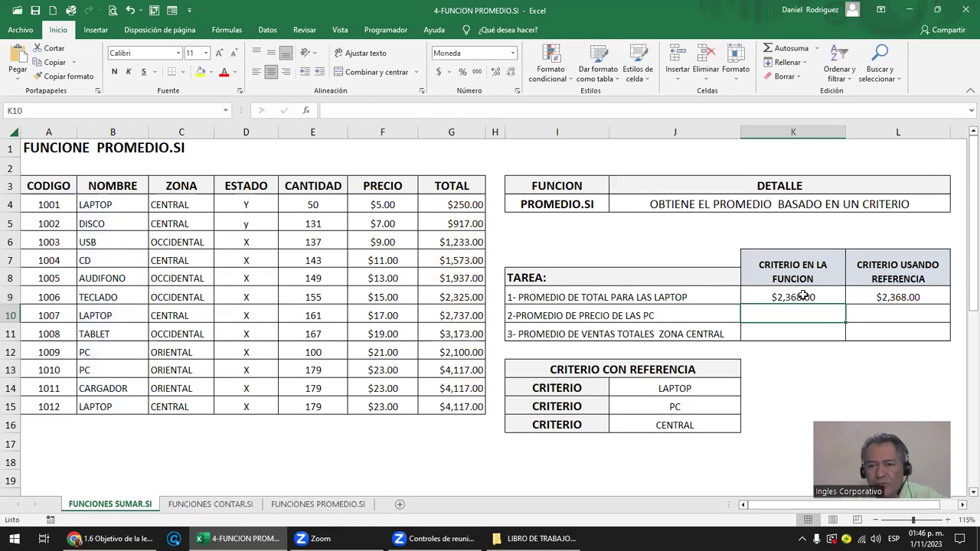
pyautogui.click(802, 296)
pyautogui.doubleClick(802, 297)
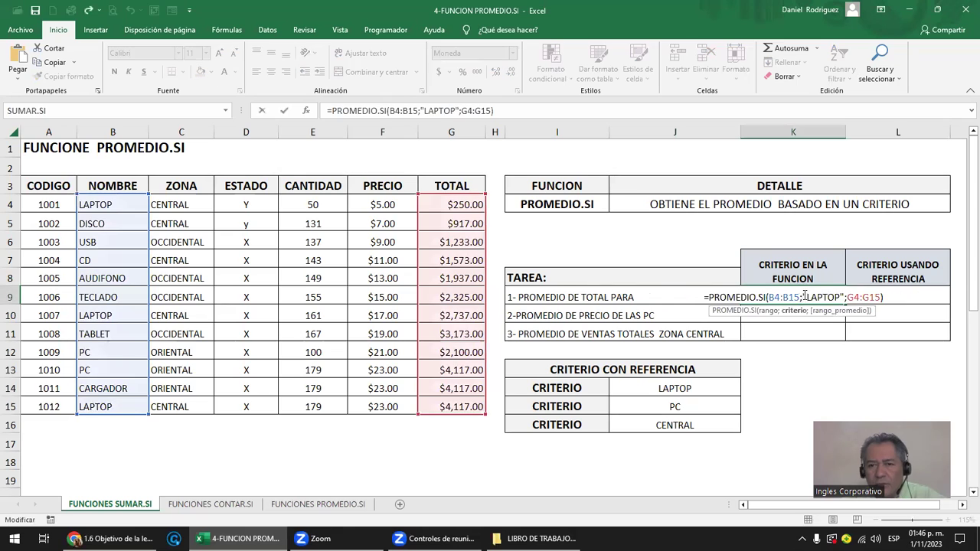
pyautogui.click(764, 298)
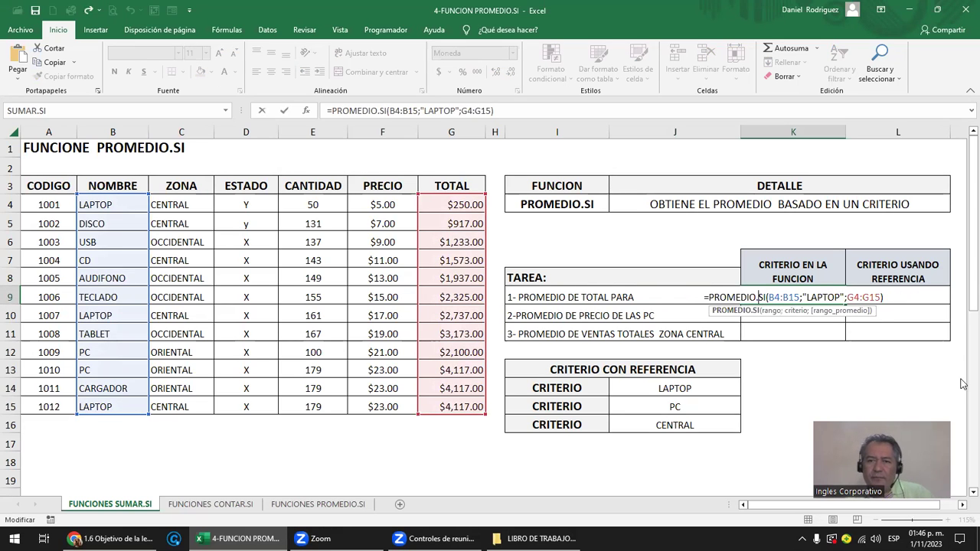
pyautogui.press('Left')
pyautogui.press('Left')
pyautogui.press('Left')
pyautogui.press('Delete')
pyautogui.press('Delete')
pyautogui.press('Delete')
pyautogui.press('Delete')
pyautogui.press('Delete')
pyautogui.press('Delete')
pyautogui.press('Delete')
pyautogui.press('Delete')
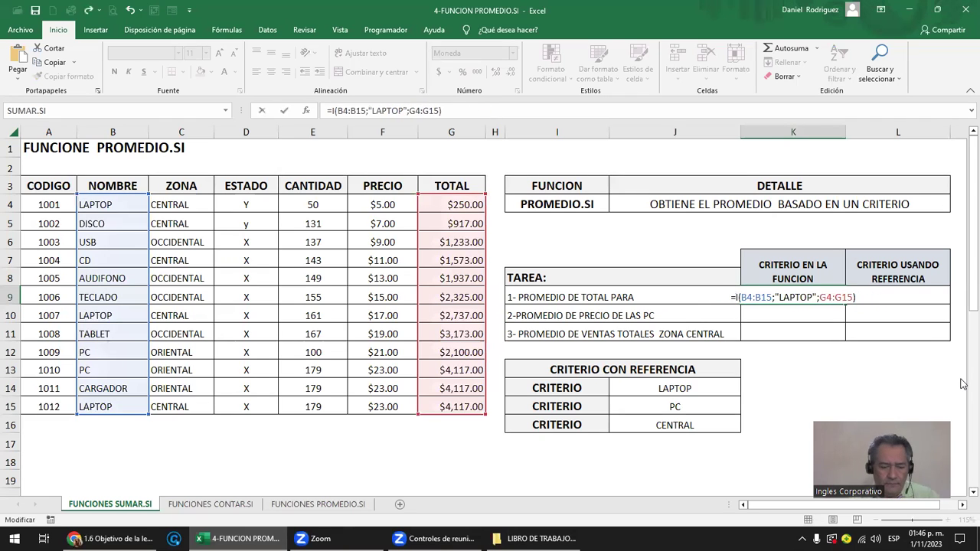
pyautogui.write('SU')
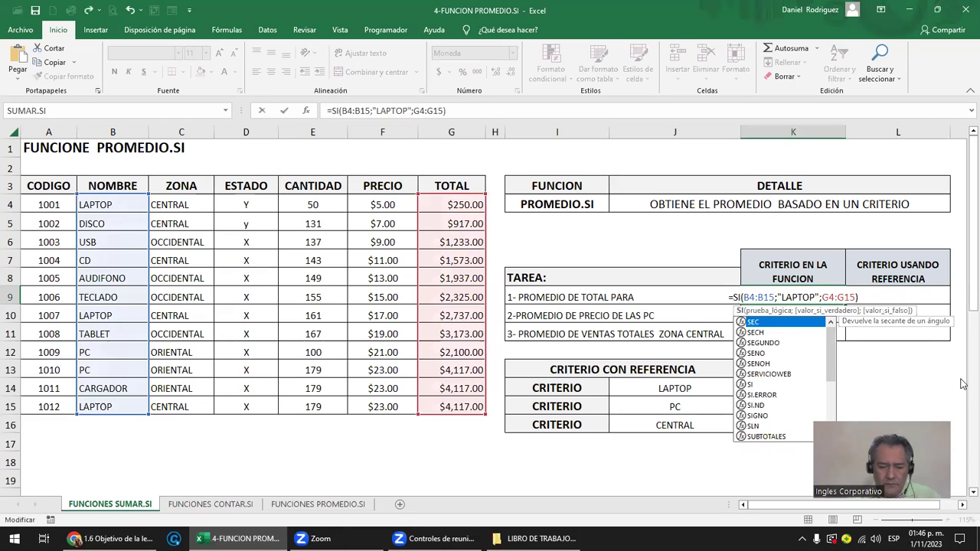
pyautogui.write('MAR.SI')
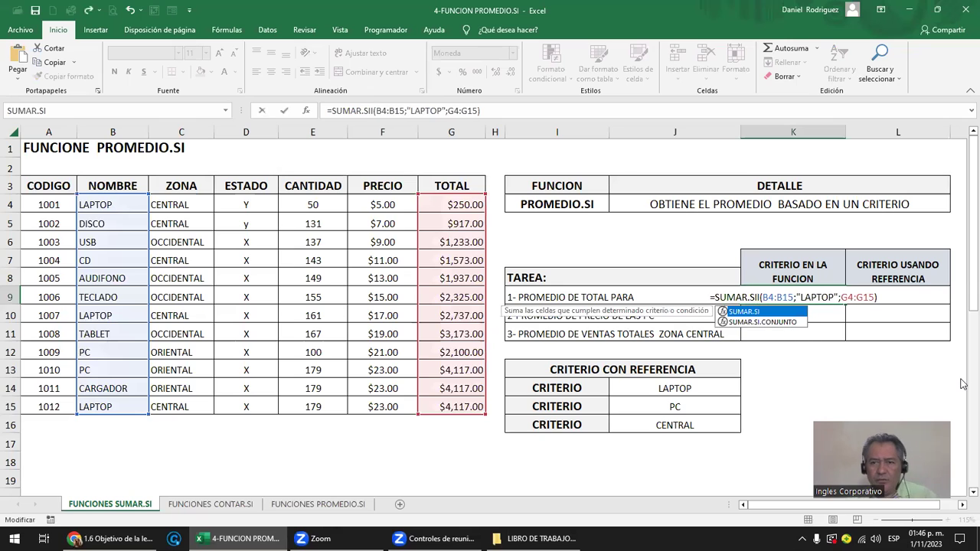
pyautogui.press('Return')
pyautogui.press('Up')
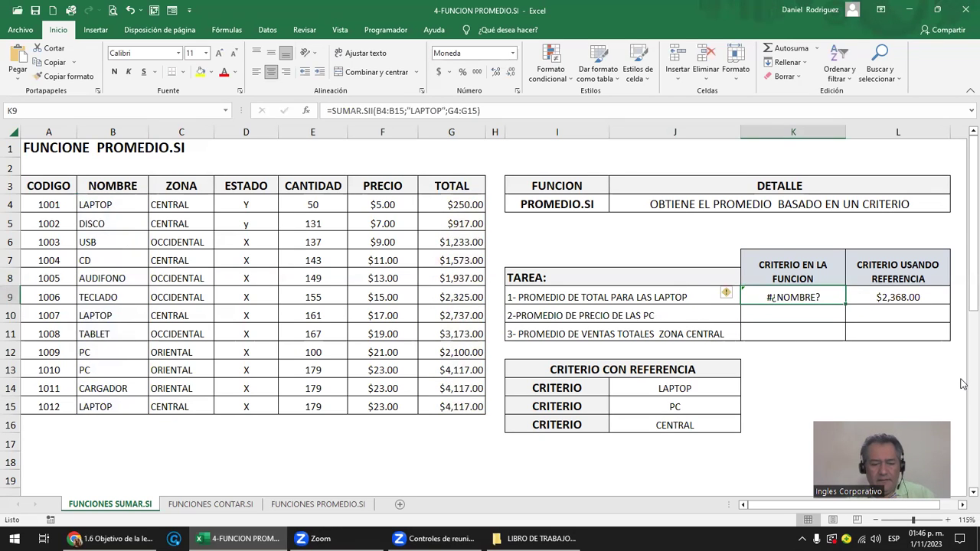
pyautogui.press('F2')
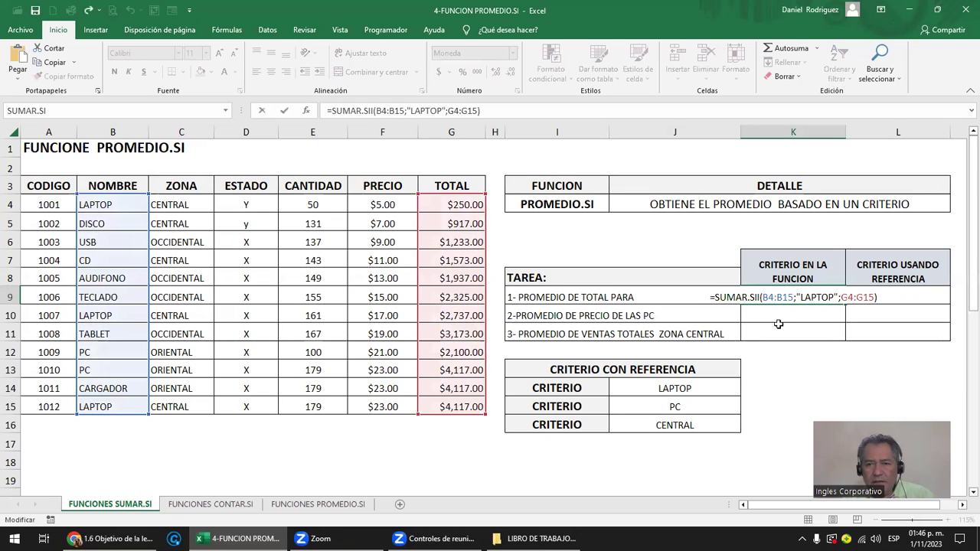
pyautogui.click(749, 297)
pyautogui.press('BackSpace')
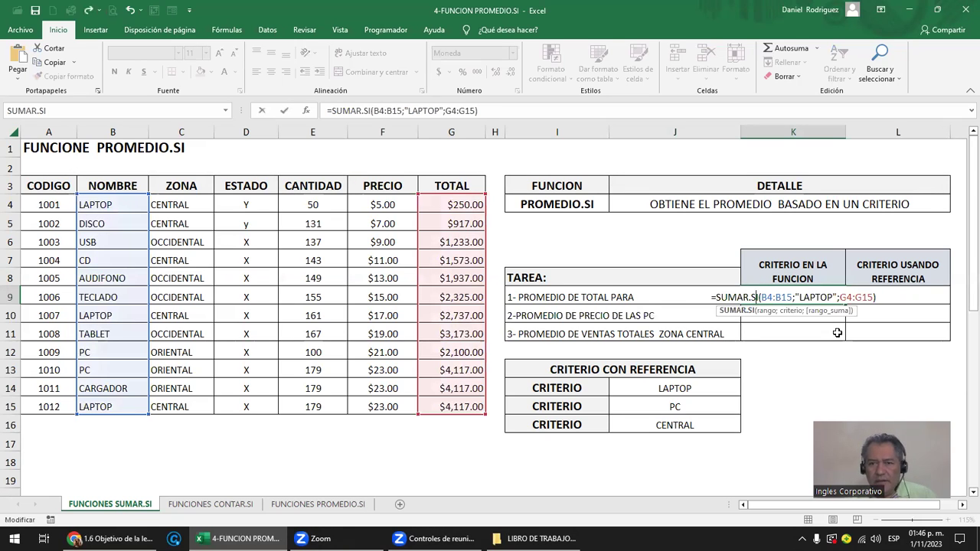
pyautogui.press('Return')
pyautogui.press('Up')
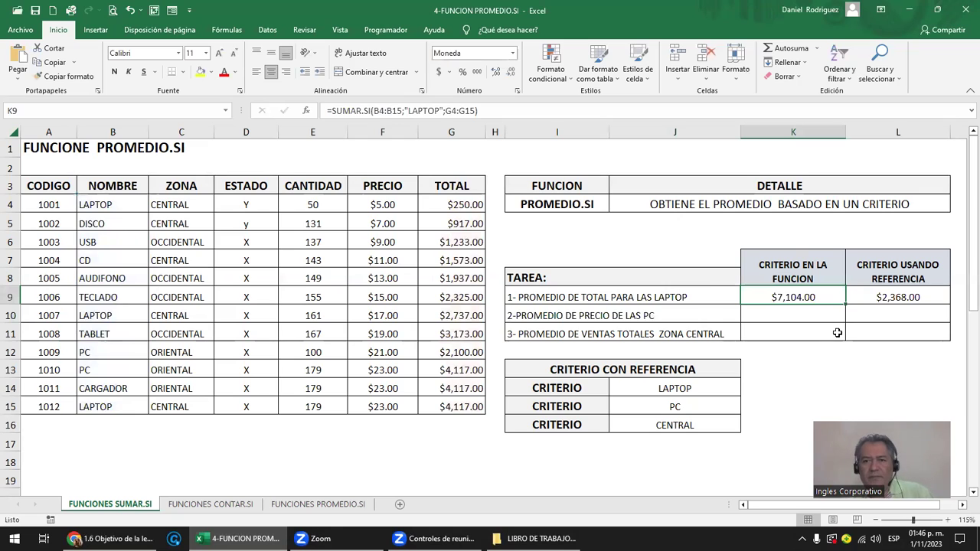
pyautogui.press('F2')
pyautogui.press('Left')
pyautogui.press('Left')
pyautogui.press('Left')
pyautogui.press('Left')
pyautogui.press('Left')
pyautogui.press('Left')
pyautogui.press('Left')
pyautogui.press('Left')
pyautogui.press('Left')
pyautogui.press('Left')
pyautogui.press('Left')
pyautogui.press('Delete')
pyautogui.press('Delete')
pyautogui.press('Delete')
pyautogui.press('Delete')
pyautogui.press('Delete')
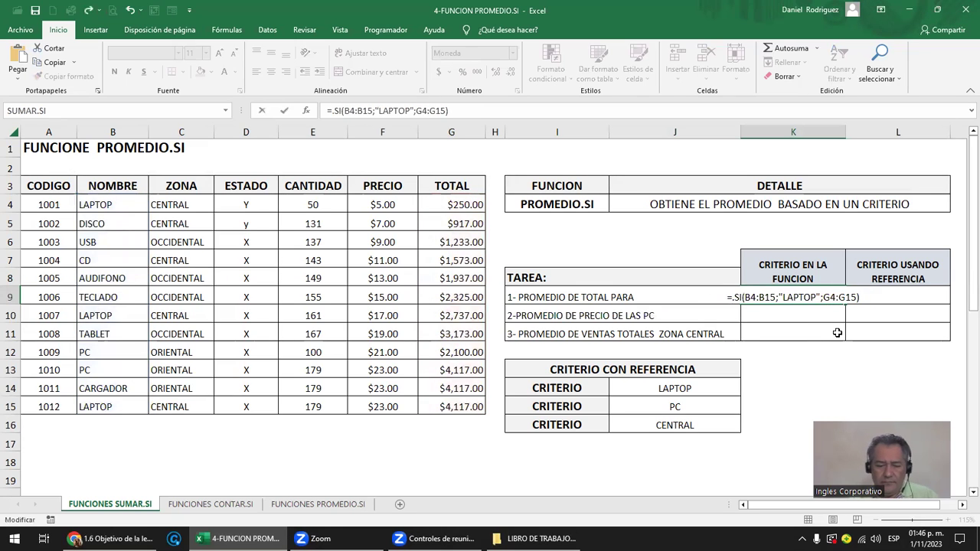
pyautogui.write('PROMEDIO')
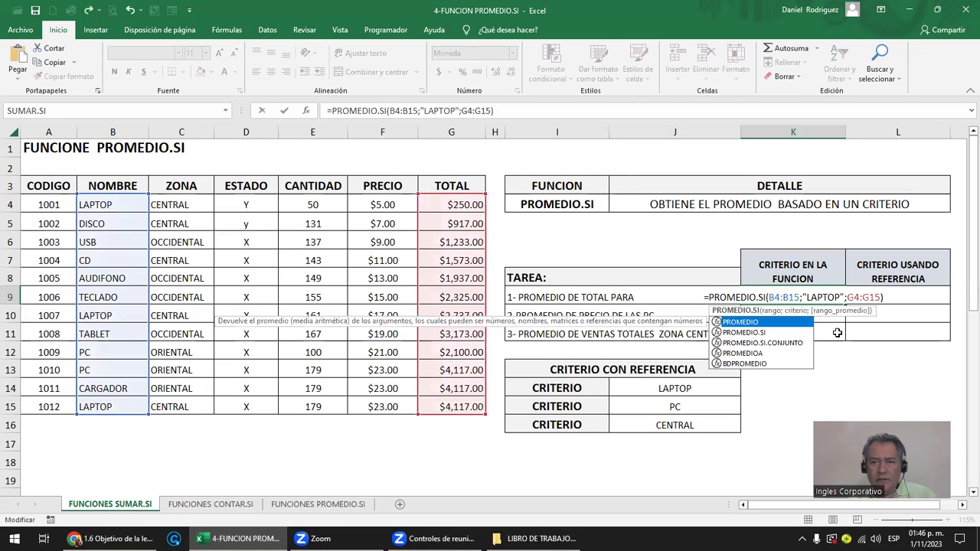
pyautogui.hotkey('ctrl', 'Return')
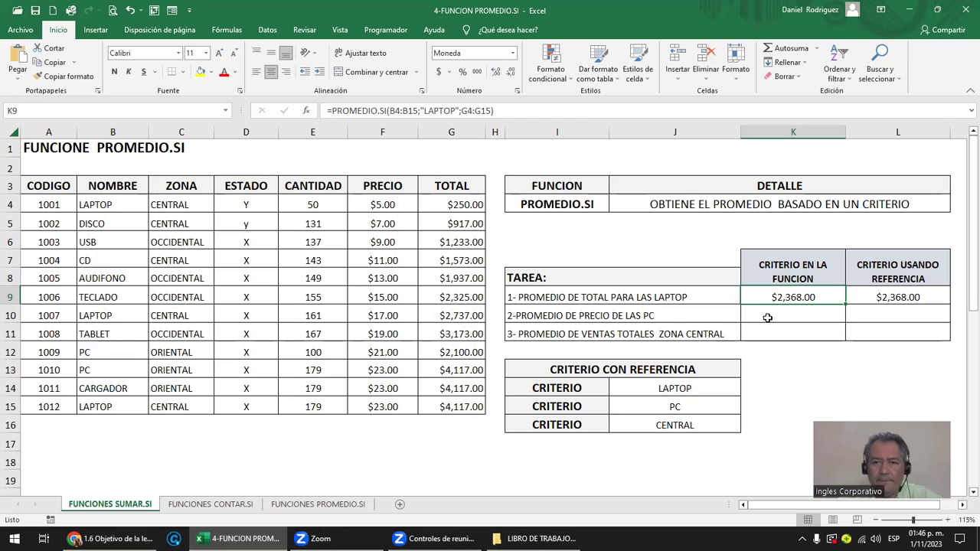
# - Enter =PROMEDIO.SI(B4:B15;"PC";F4:F15) in K10 to average PC prices
pyautogui.click(776, 312)
pyautogui.write('=')
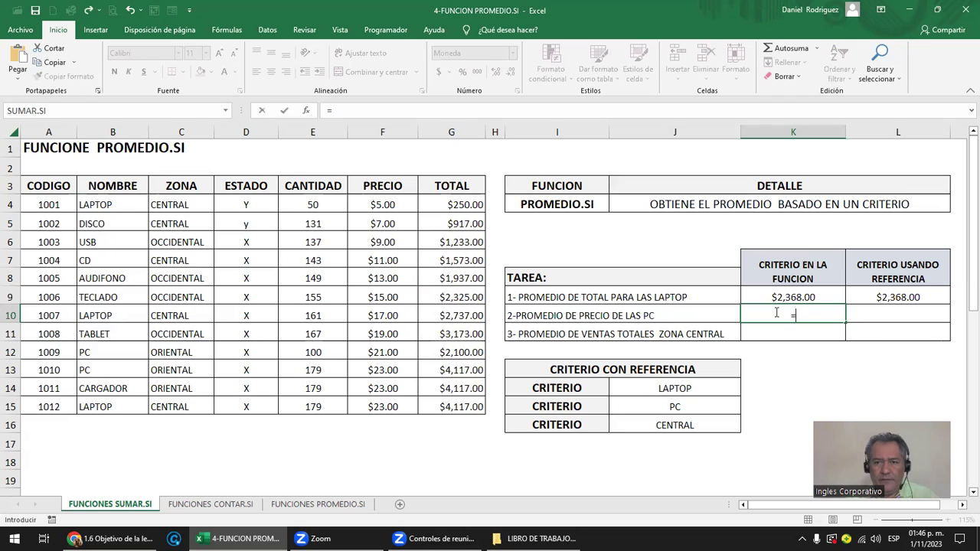
pyautogui.write('PROMEDIO')
pyautogui.press('Down')
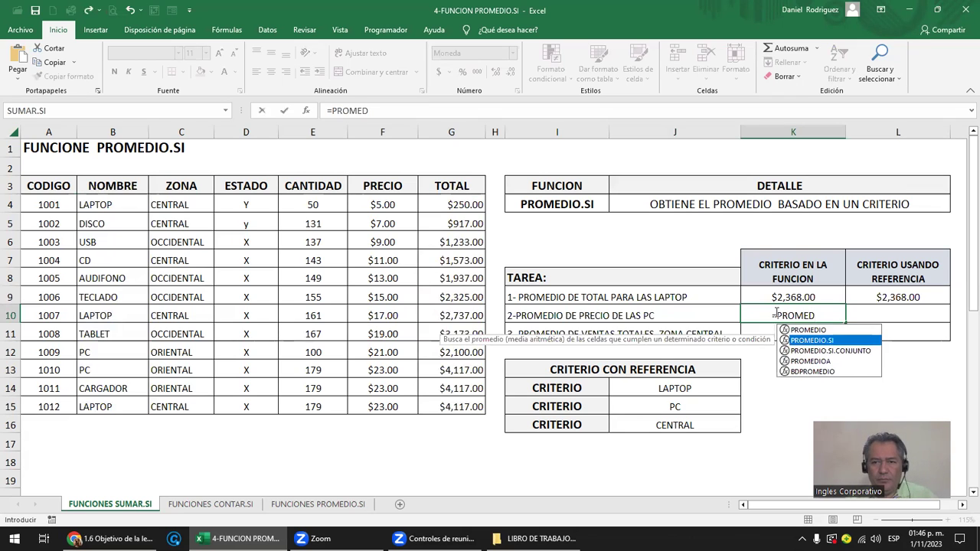
pyautogui.press('Tab')
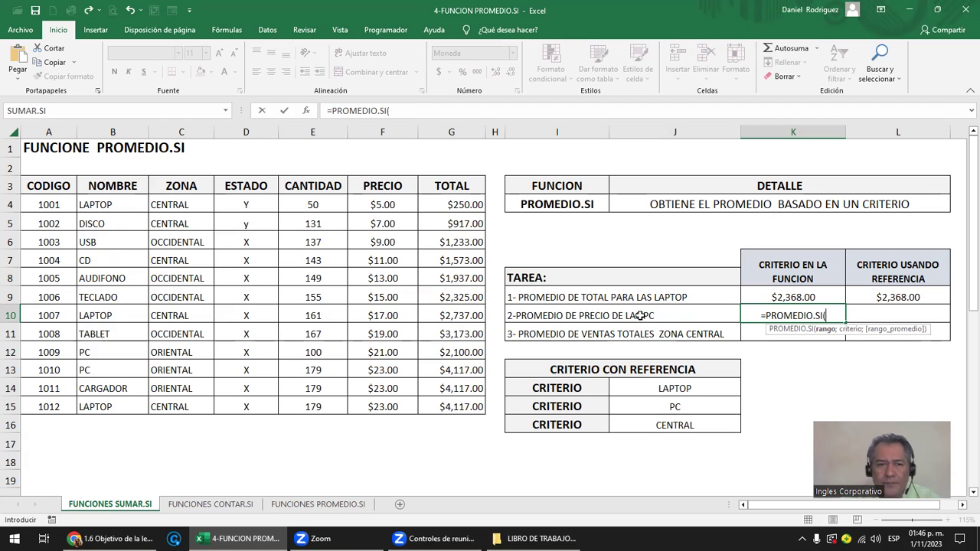
pyautogui.moveTo(115, 205); pyautogui.dragTo(125, 408)
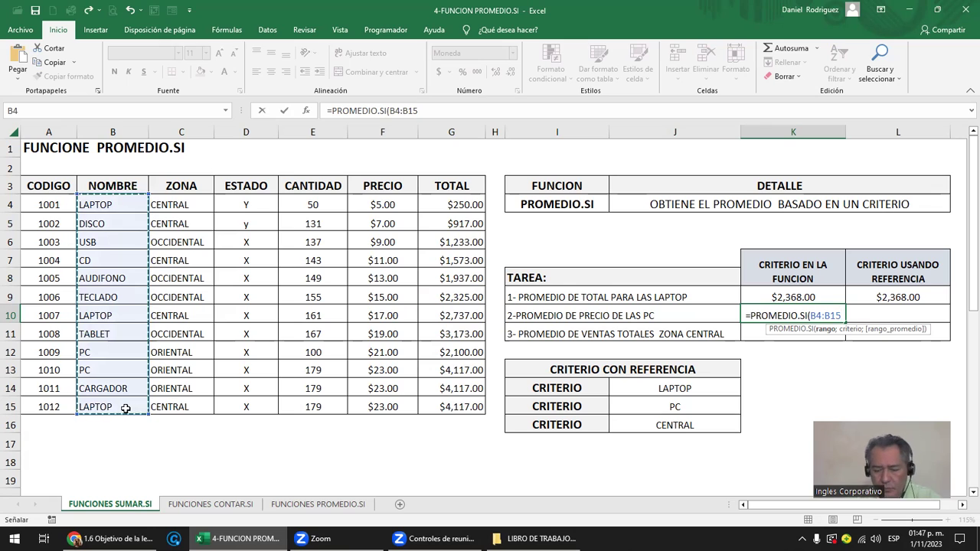
pyautogui.write(';')
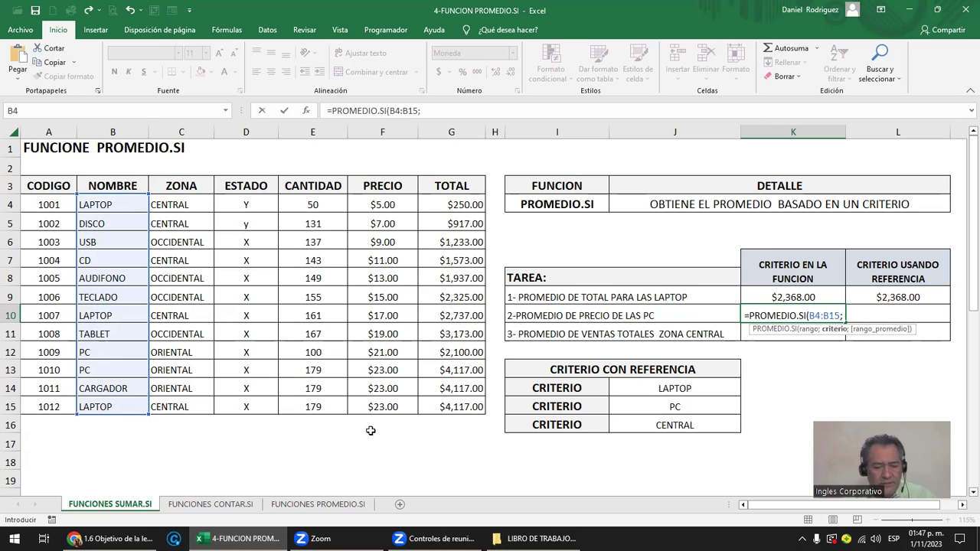
pyautogui.write('"PC"')
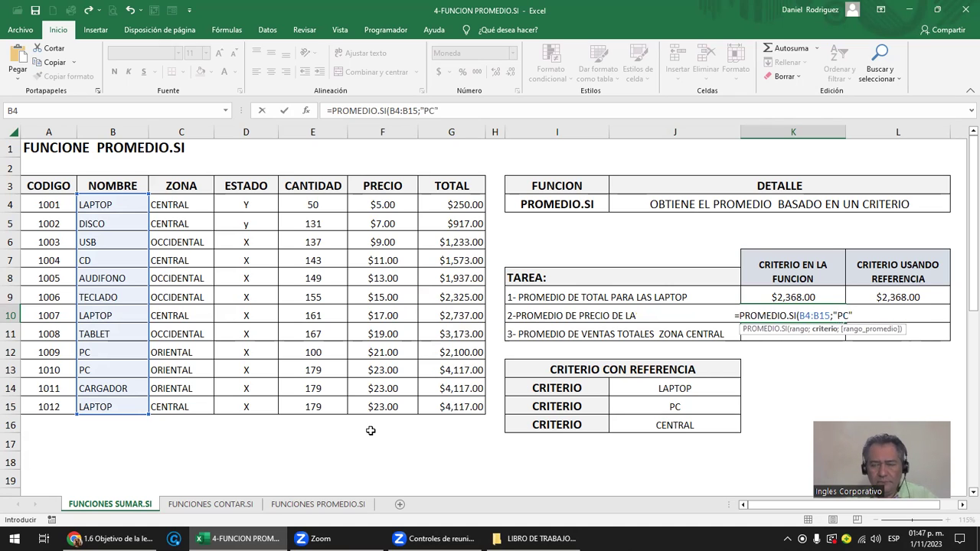
pyautogui.write(';')
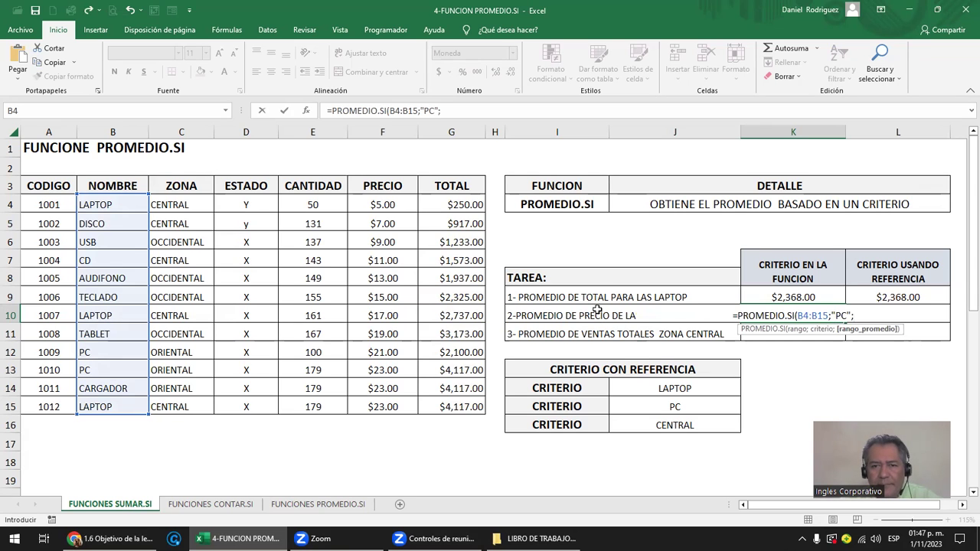
pyautogui.moveTo(379, 201); pyautogui.dragTo(393, 411)
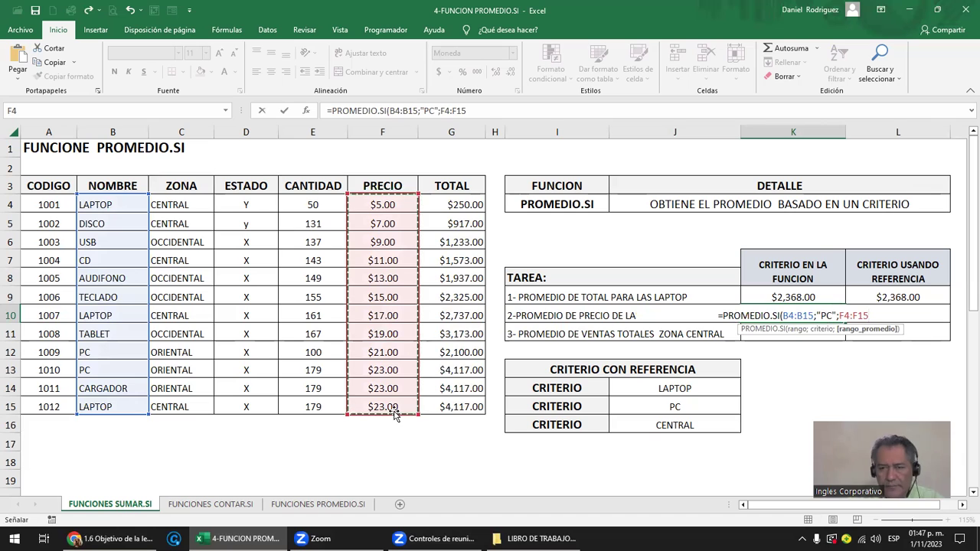
pyautogui.write(')')
pyautogui.hotkey('ctrl', 'Return')
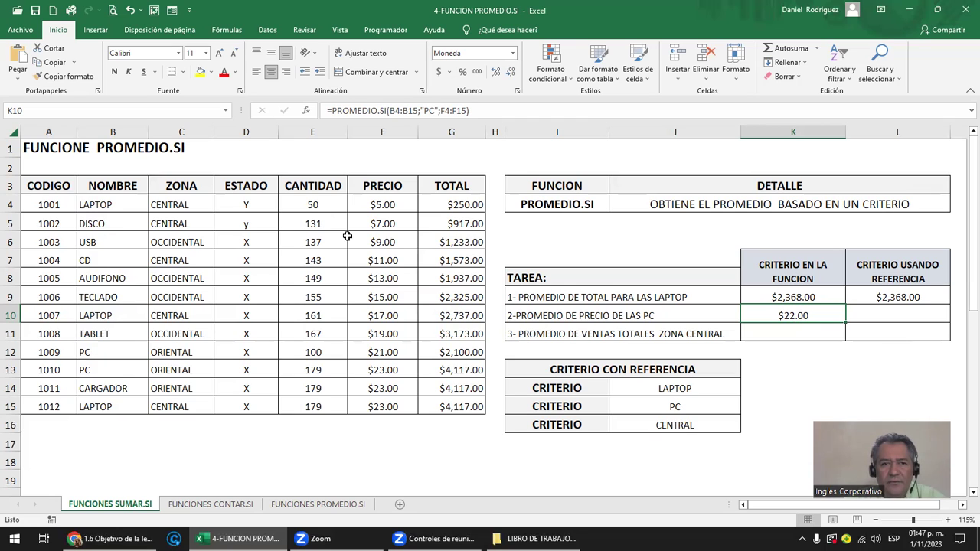
# - Change the PC prices in F12 and F13 to 75 and 90, making K10 $82.50
pyautogui.click(313, 352)
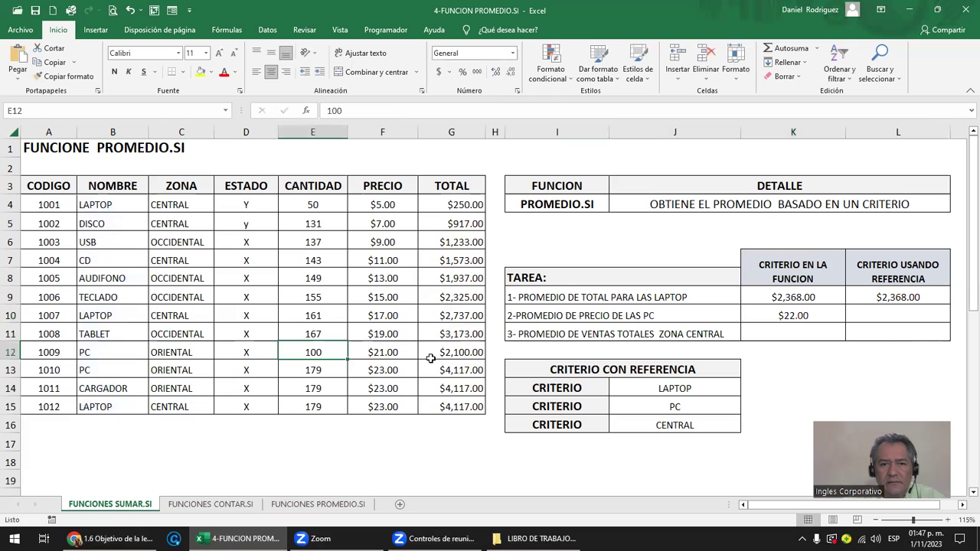
pyautogui.click(383, 352)
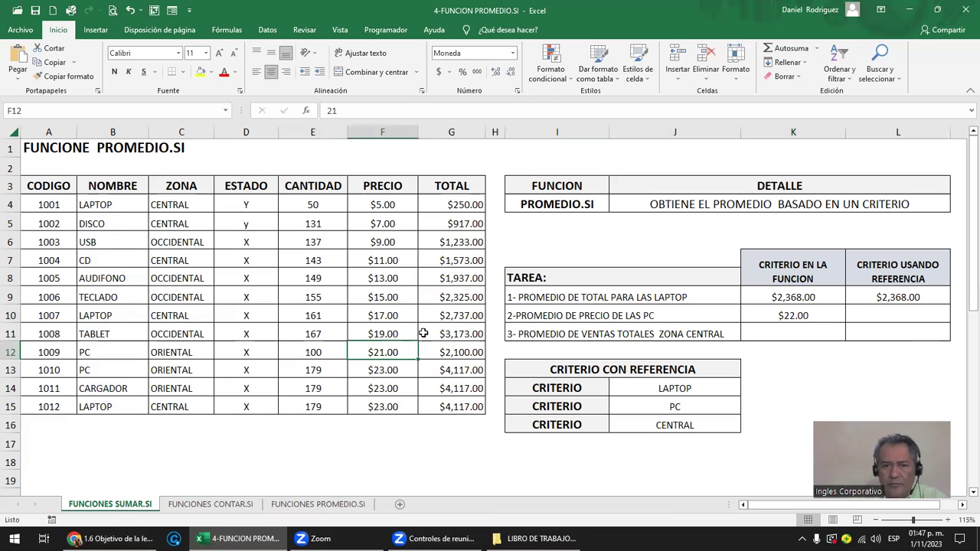
pyautogui.write('75')
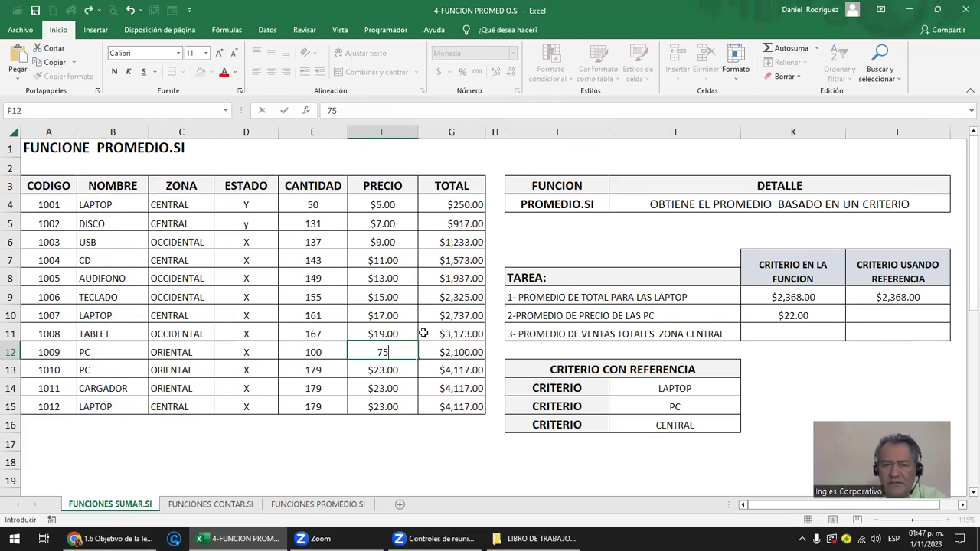
pyautogui.press('Return')
pyautogui.write('90')
pyautogui.press('Return')
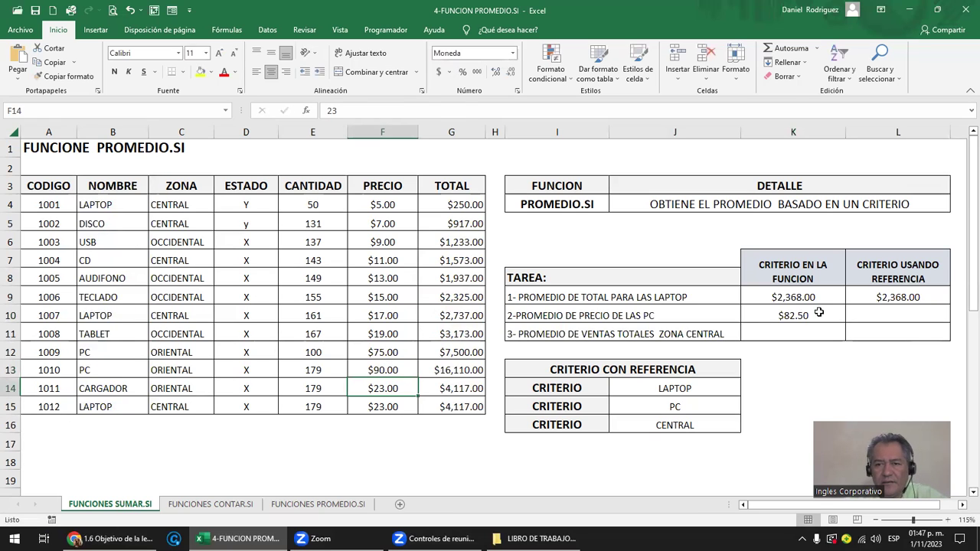
pyautogui.click(819, 315)
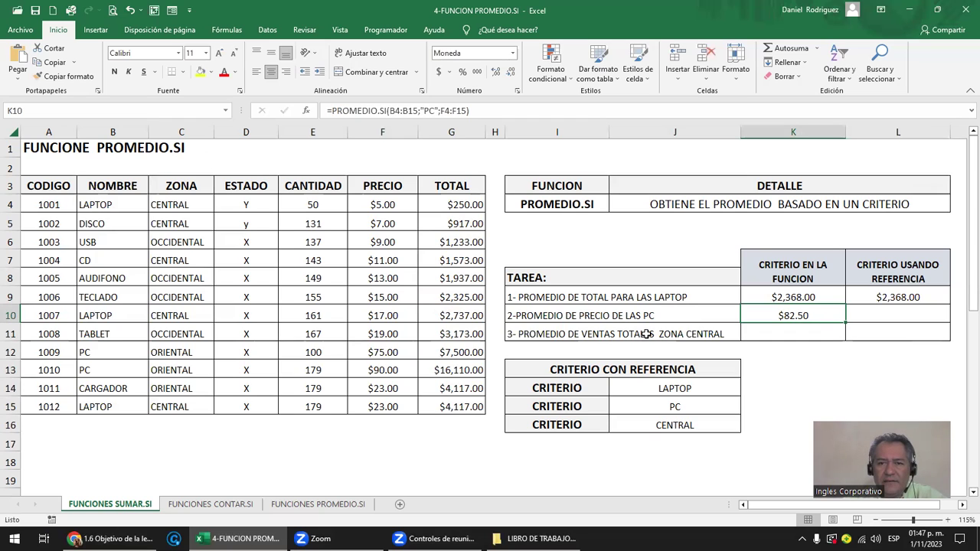
pyautogui.click(461, 127)
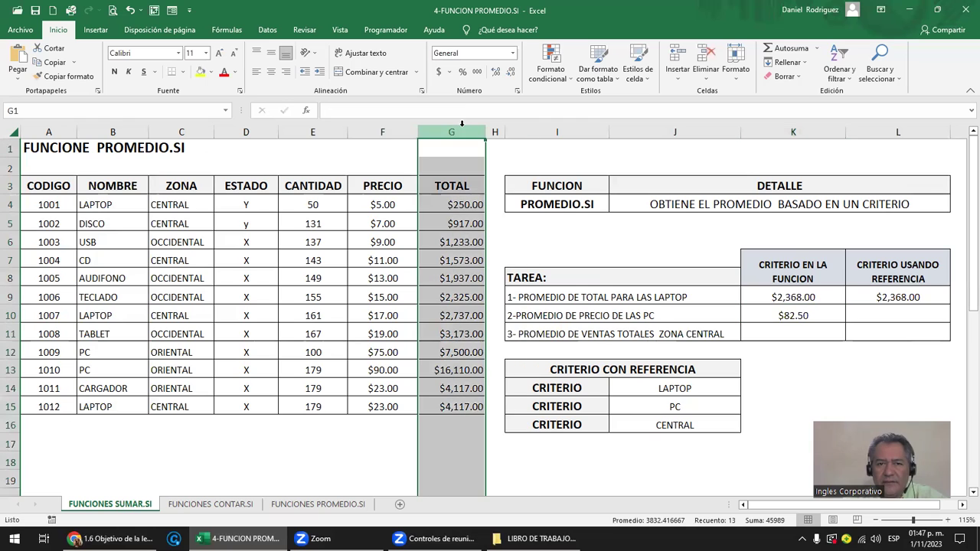
# - In K11, begin =PROMEDIO.SI with range C4:C15 and criterion "CENTRAL"
pyautogui.click(789, 333)
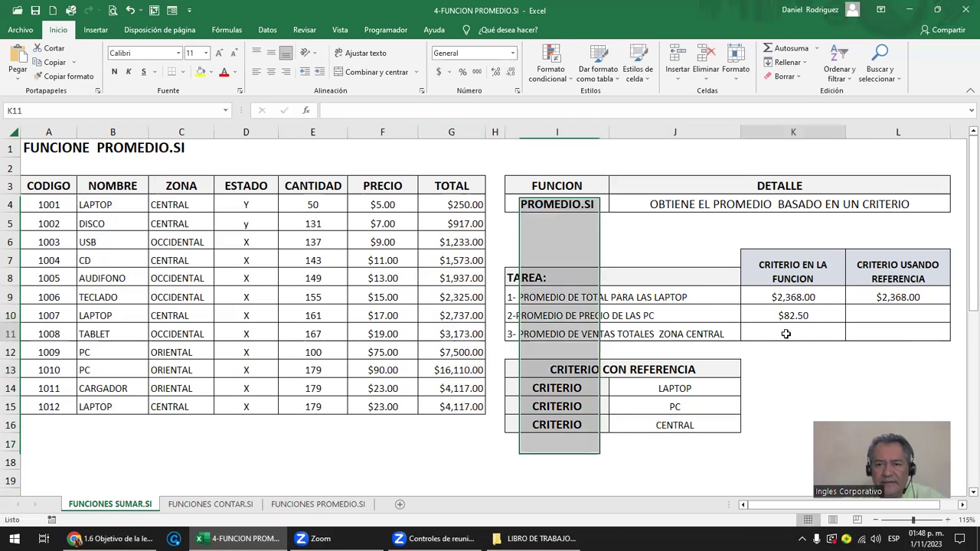
pyautogui.write('=')
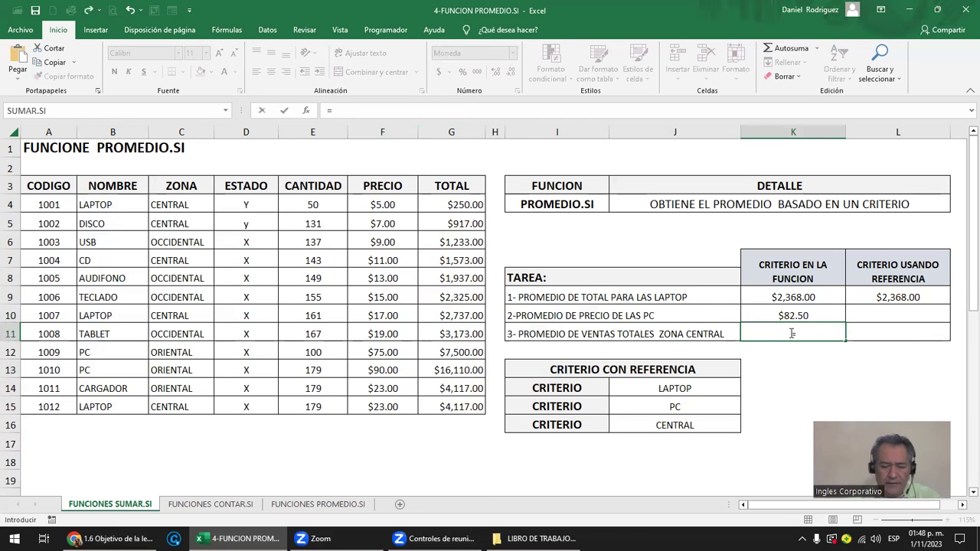
pyautogui.write('PROME')
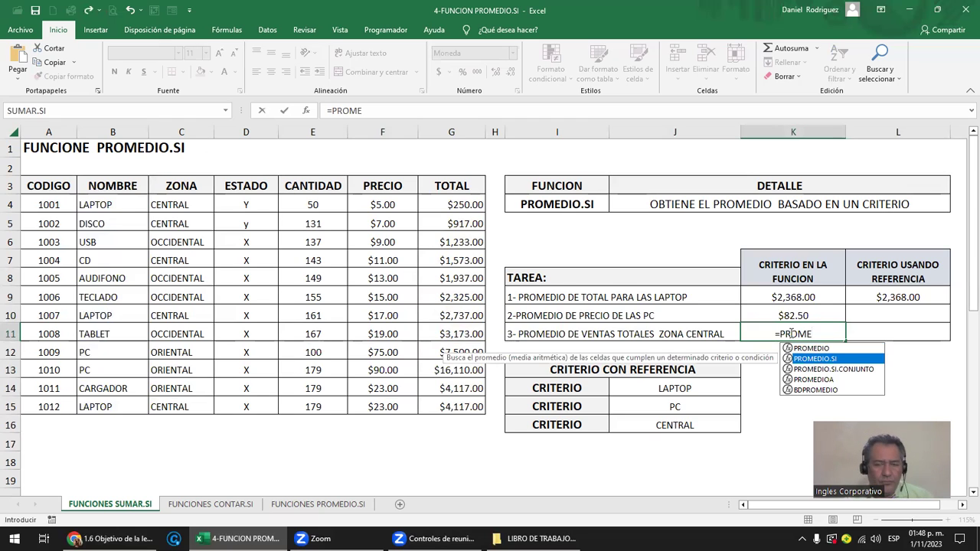
pyautogui.press('Tab')
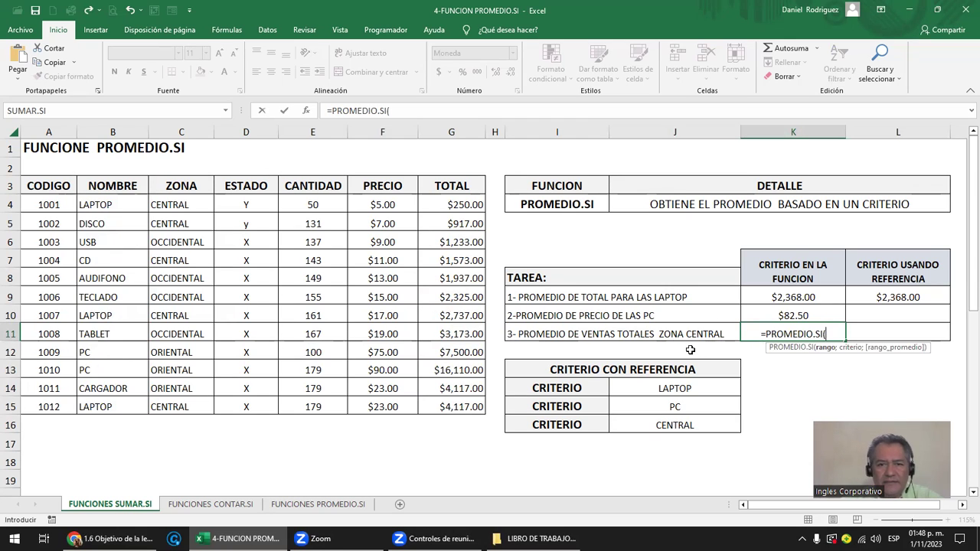
pyautogui.moveTo(193, 213); pyautogui.dragTo(197, 406)
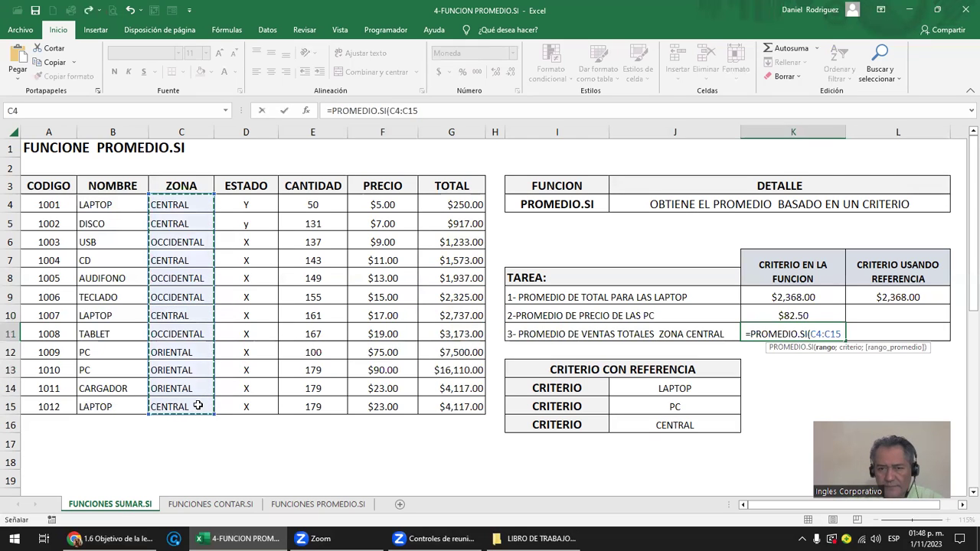
pyautogui.hotkey('ctrl', 'Up')
pyautogui.hotkey('ctrl', 'Up')
pyautogui.write(';')
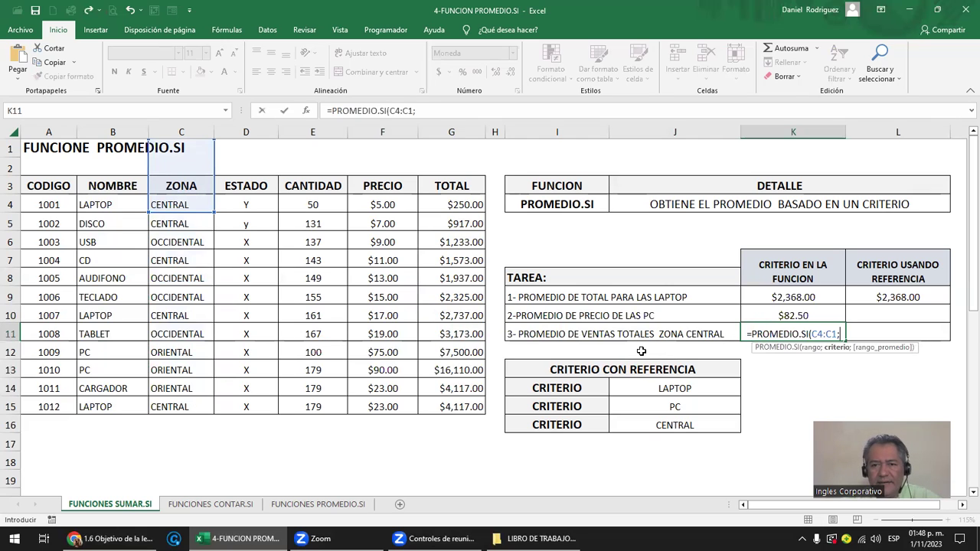
pyautogui.write('"')
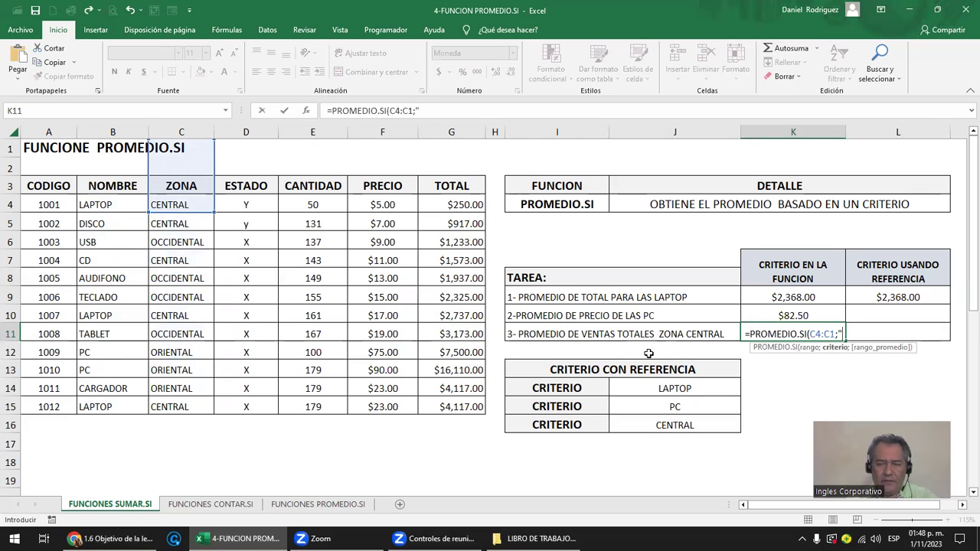
pyautogui.write('CE')
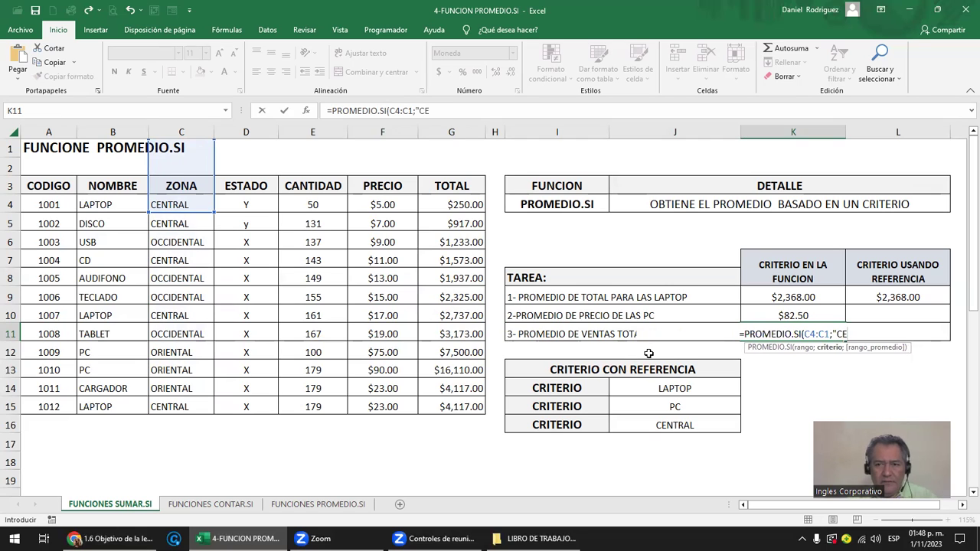
pyautogui.write('NTRAL";')
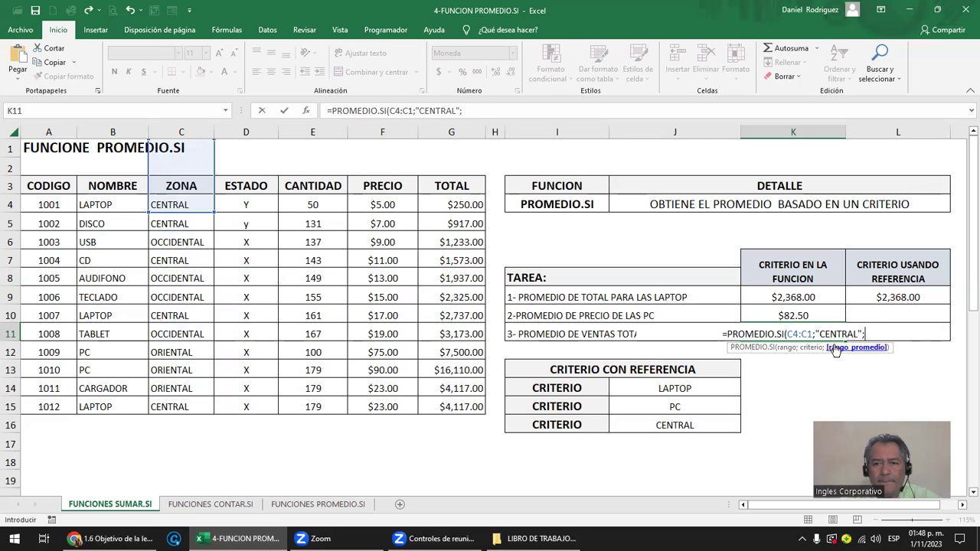
# - In K11, set the criteria range to C4:C15 and add G4:G15 as the average range
pyautogui.click(797, 334)
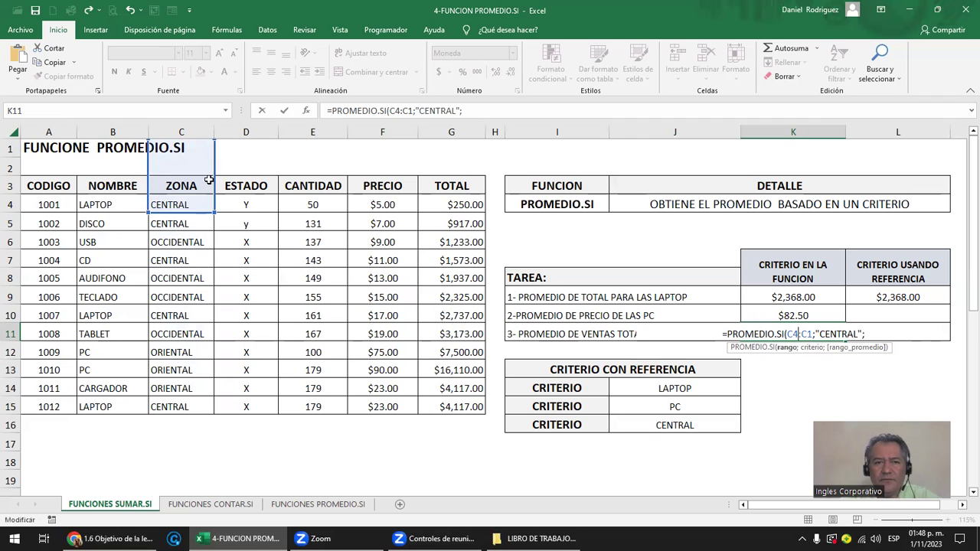
pyautogui.moveTo(212, 193); pyautogui.dragTo(225, 411)
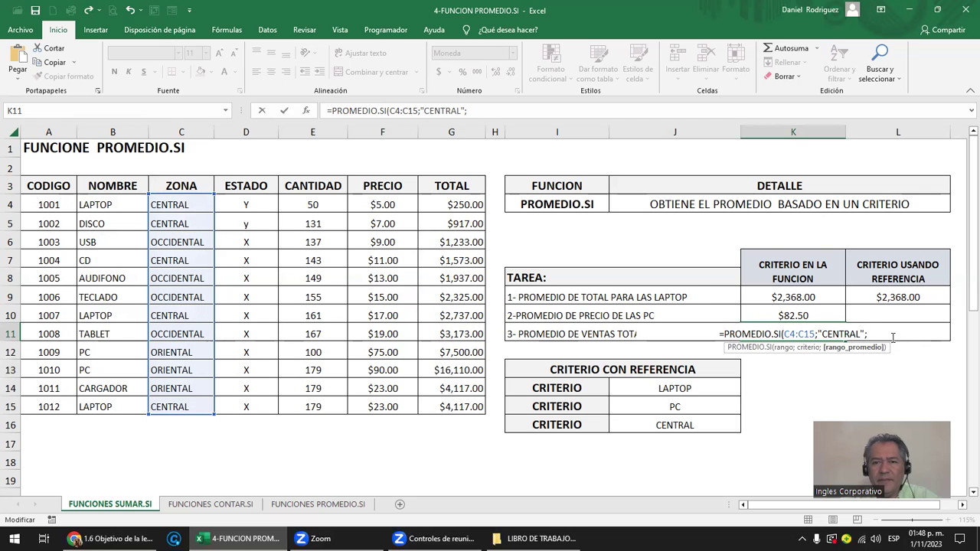
pyautogui.moveTo(454, 201); pyautogui.dragTo(451, 416)
pyautogui.write(')')
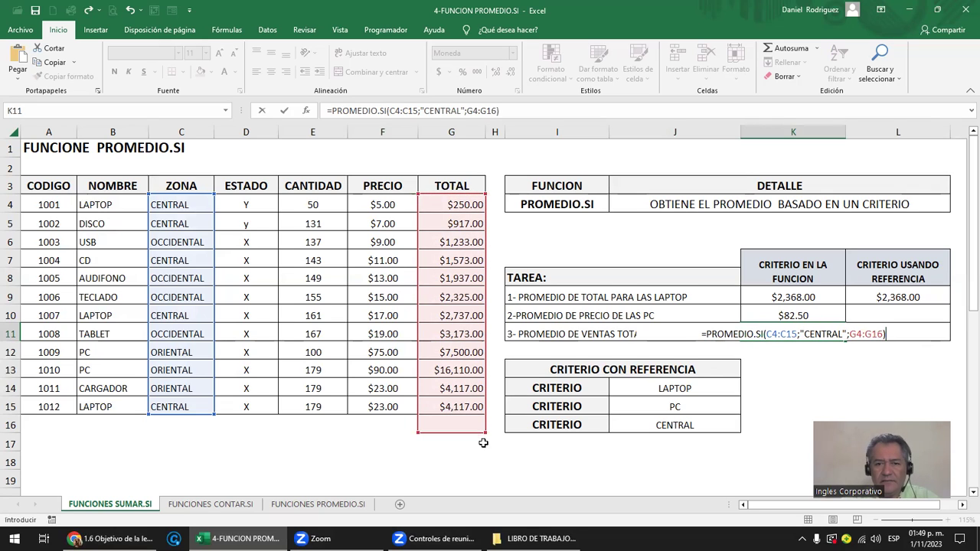
pyautogui.moveTo(485, 433); pyautogui.dragTo(484, 414)
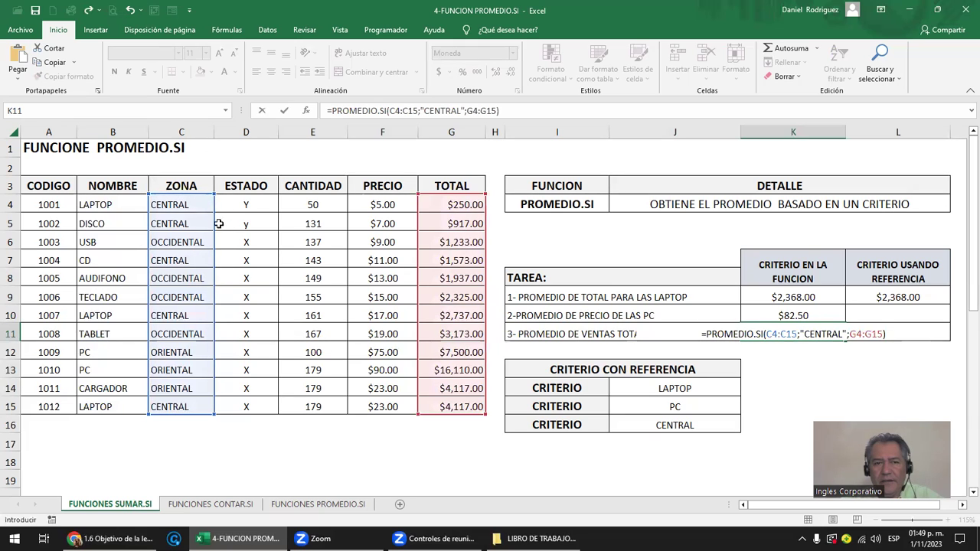
# - Show the zone range shifting to column D, return it to C4:C15, and commit K11
pyautogui.moveTo(213, 224); pyautogui.dragTo(193, 224)
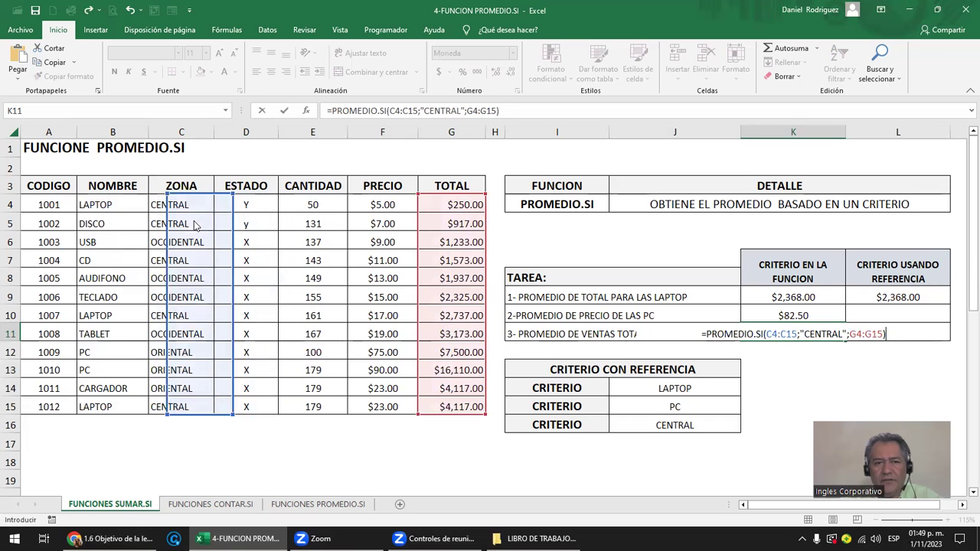
pyautogui.moveTo(194, 224)
pyautogui.mouseDown()
pyautogui.moveTo(242, 202)
pyautogui.moveTo(194, 224)
pyautogui.mouseUp()
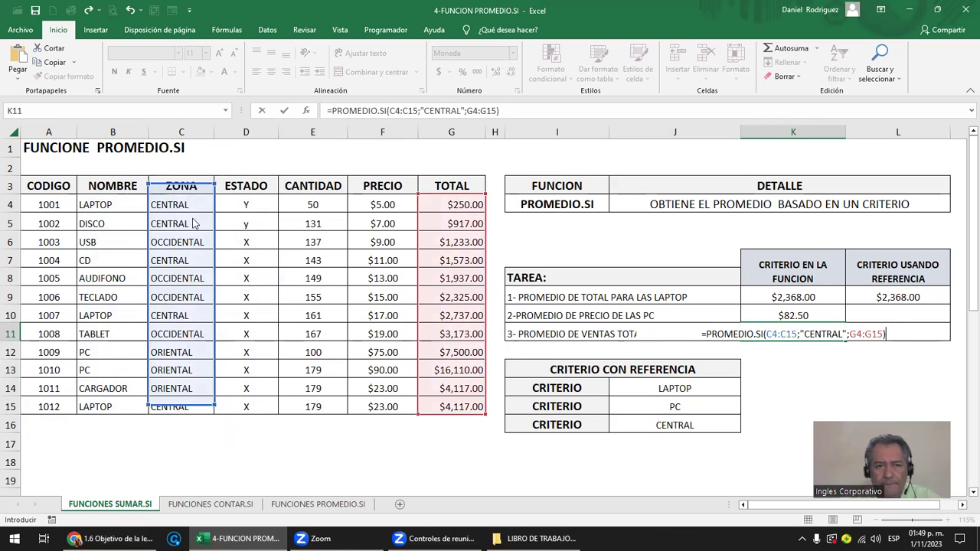
pyautogui.moveTo(193, 224); pyautogui.dragTo(204, 235)
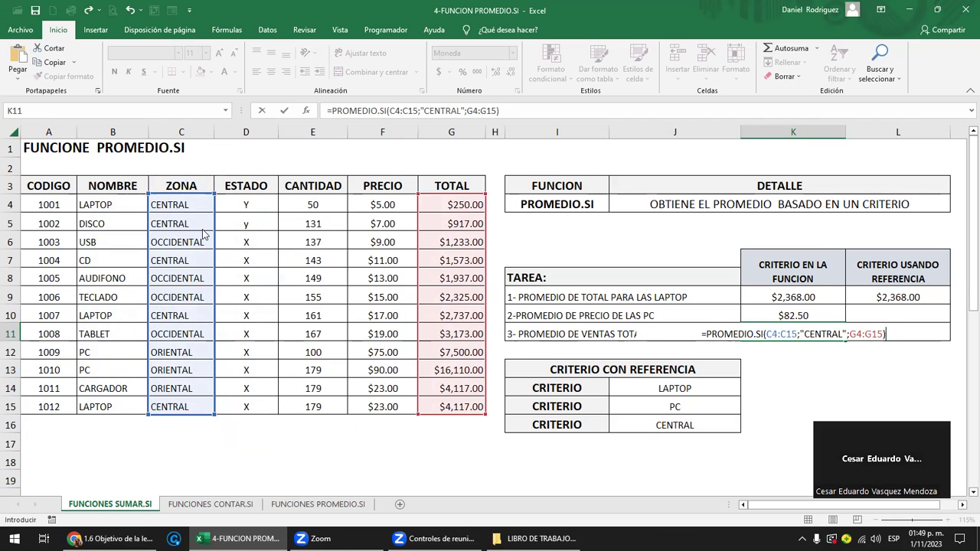
pyautogui.moveTo(480, 244)
pyautogui.mouseDown()
pyautogui.moveTo(486, 250)
pyautogui.moveTo(436, 246)
pyautogui.mouseUp()
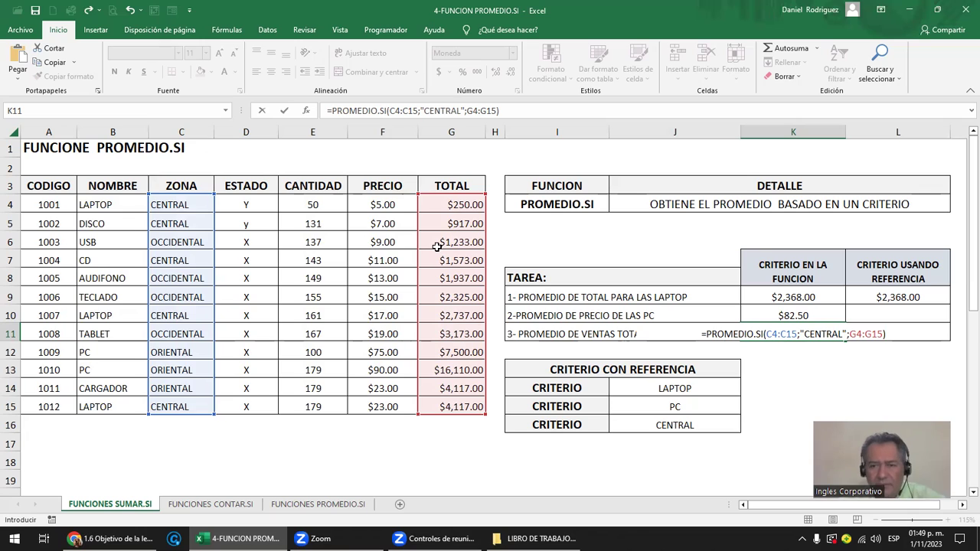
pyautogui.moveTo(769, 334); pyautogui.dragTo(798, 334)
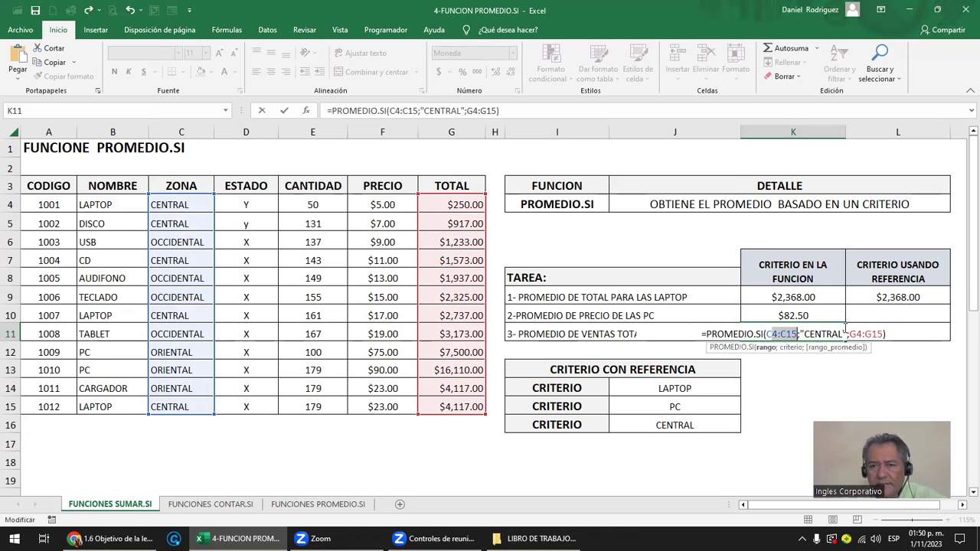
pyautogui.click(879, 329)
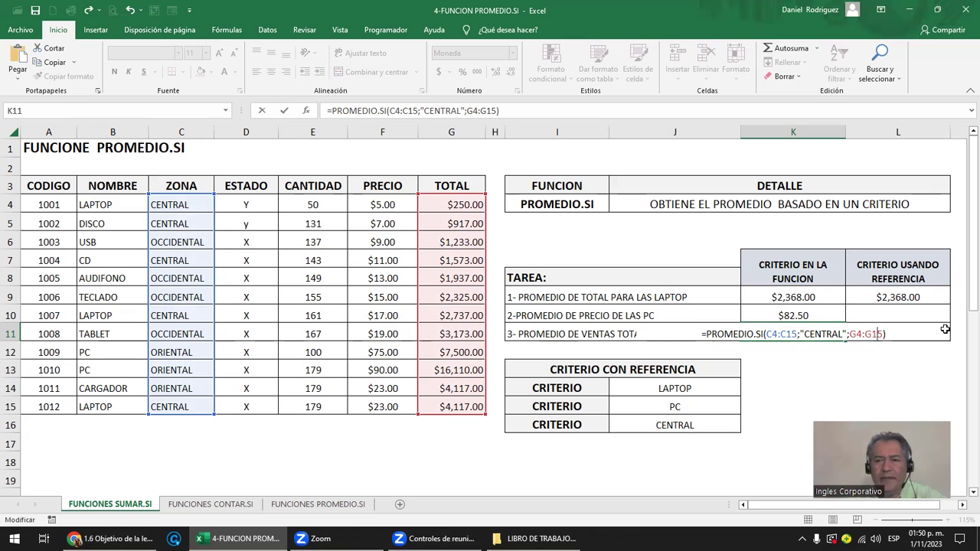
pyautogui.press('Return')
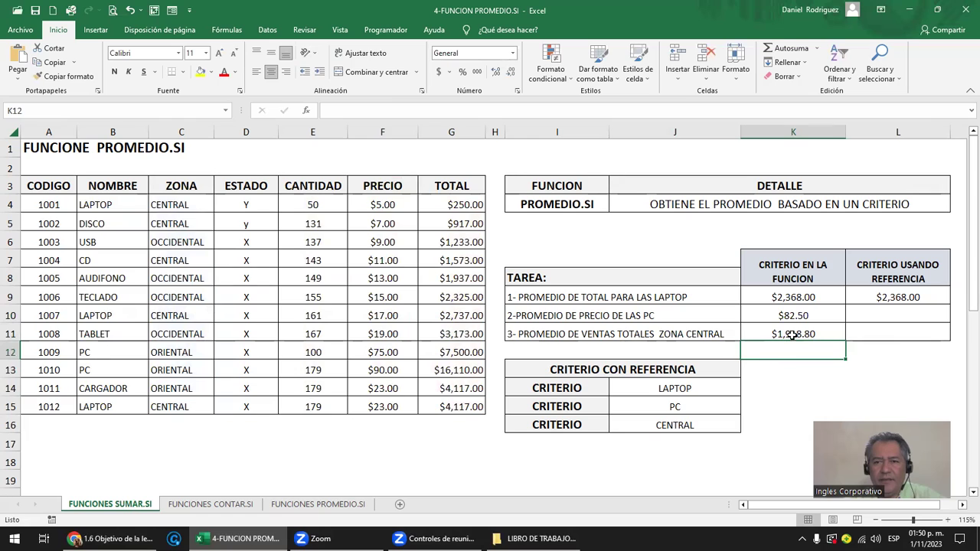
# - Check K11's finished formula, then clear the existing laptop formula in L9
pyautogui.click(796, 332)
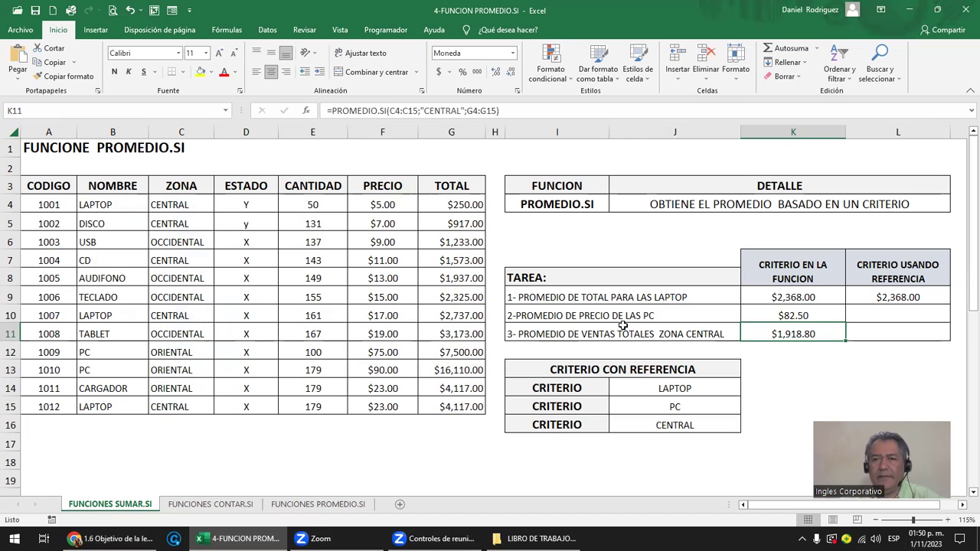
pyautogui.click(889, 303)
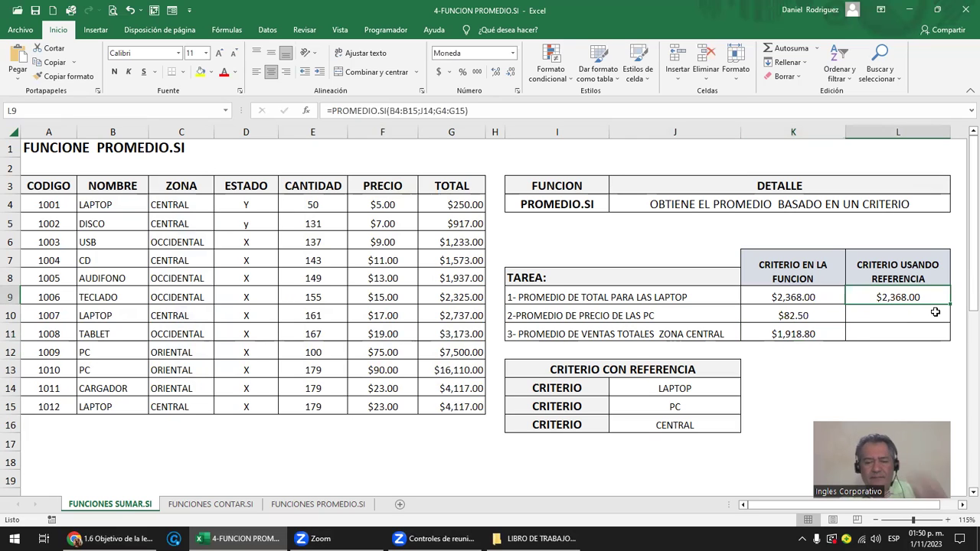
pyautogui.press('F2')
pyautogui.press('Escape')
pyautogui.press('Delete')
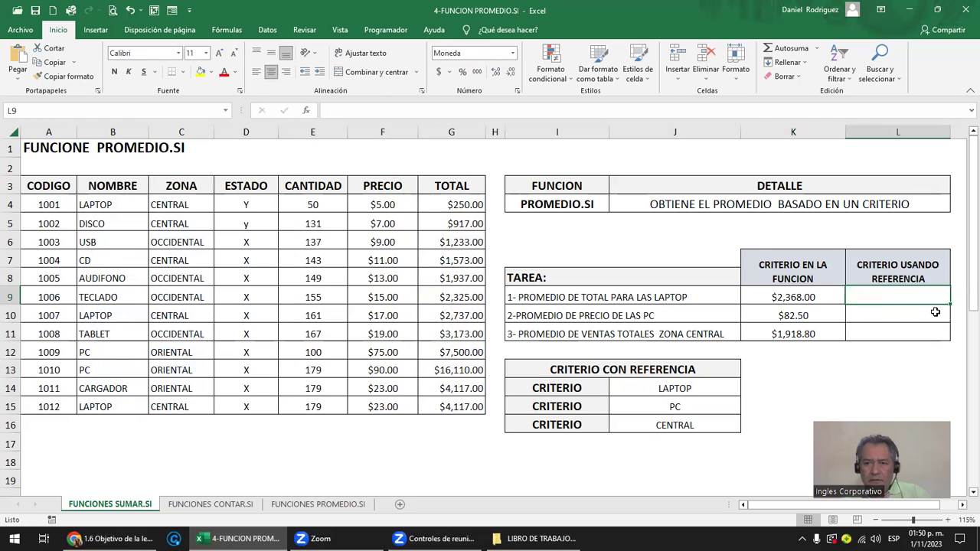
# - Start L9 as =PROMEDIO.SI(B4:B15;J14; using the LAPTOP cell as criterion
pyautogui.write('=PRO')
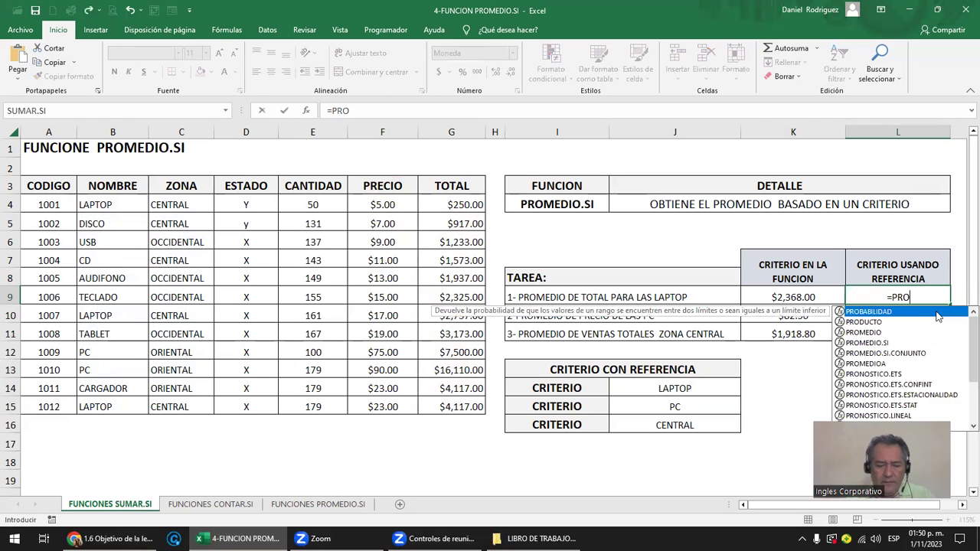
pyautogui.write('MED')
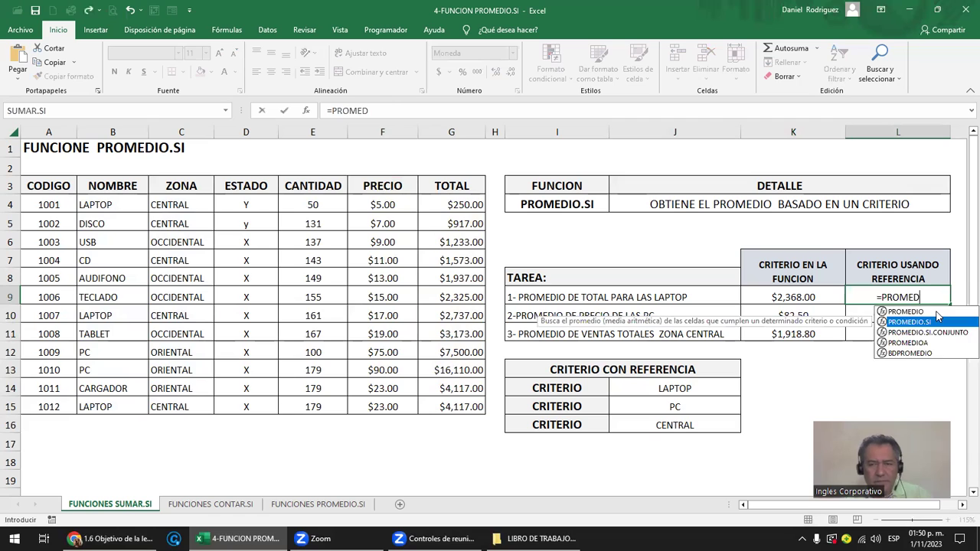
pyautogui.press('Tab')
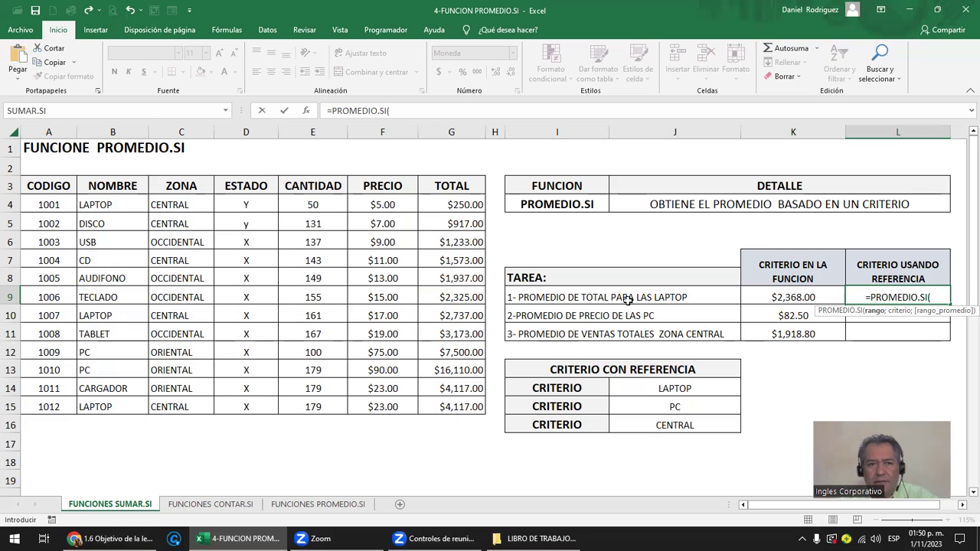
pyautogui.moveTo(101, 206); pyautogui.dragTo(122, 406)
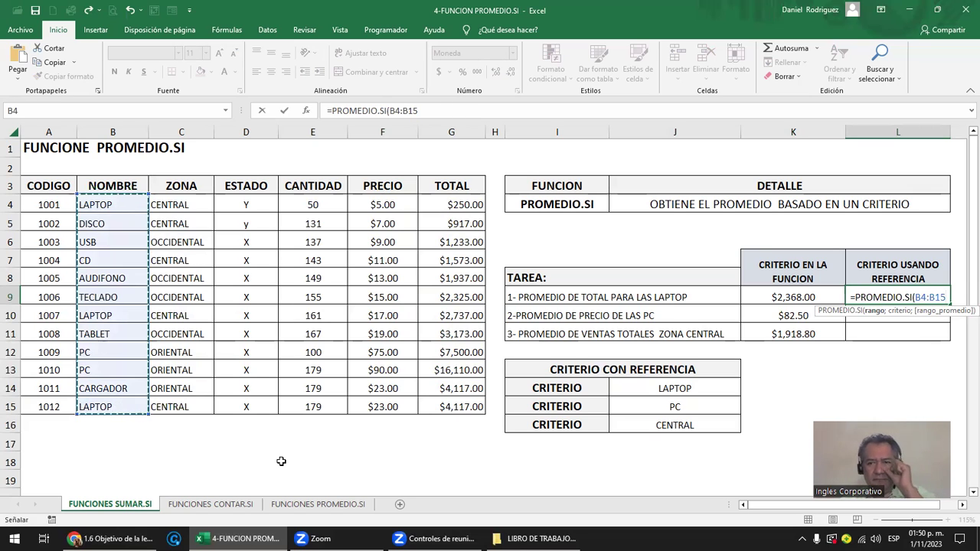
pyautogui.write(';')
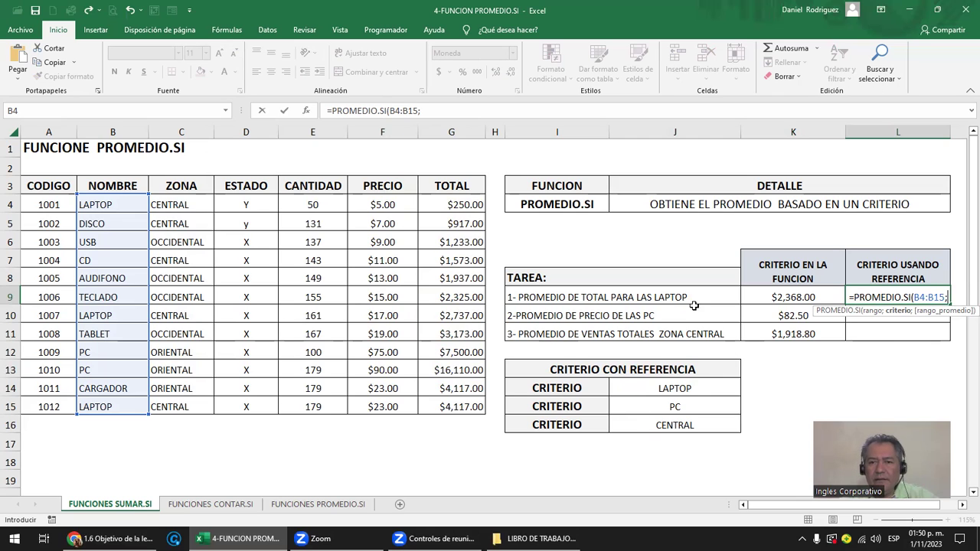
pyautogui.click(660, 387)
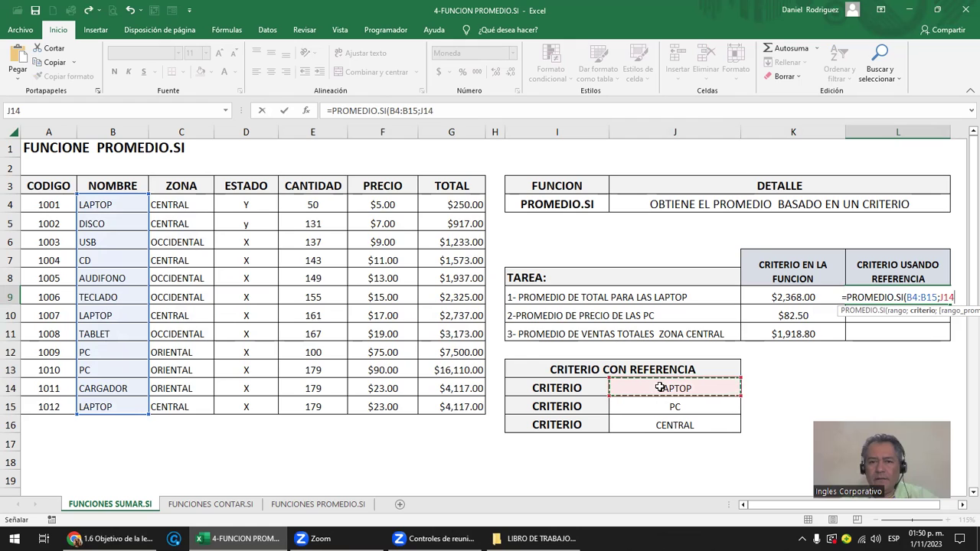
pyautogui.write(';')
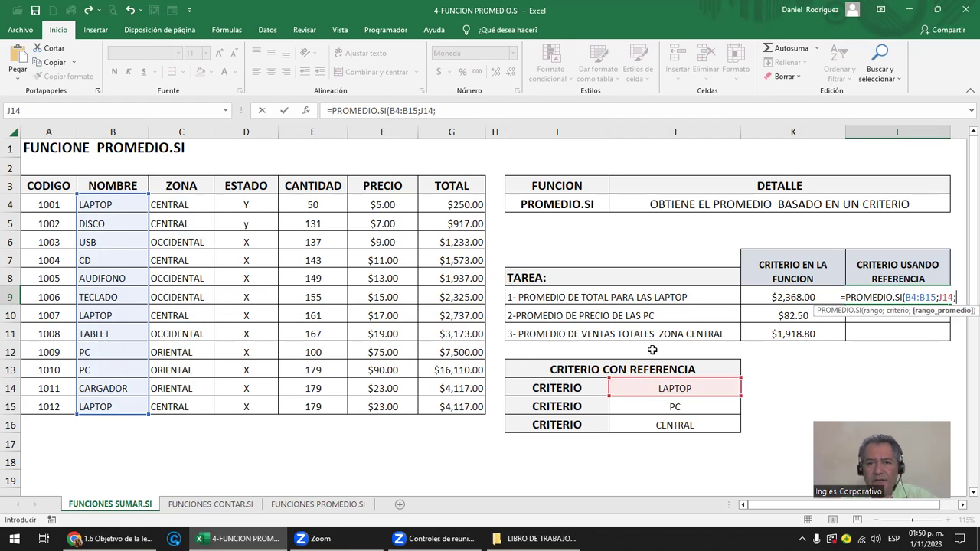
# - Add G4:G15 as average range, repoint the criterion to J15 (PC), and commit L9 showing $11,805.00
pyautogui.moveTo(462, 200); pyautogui.dragTo(448, 400)
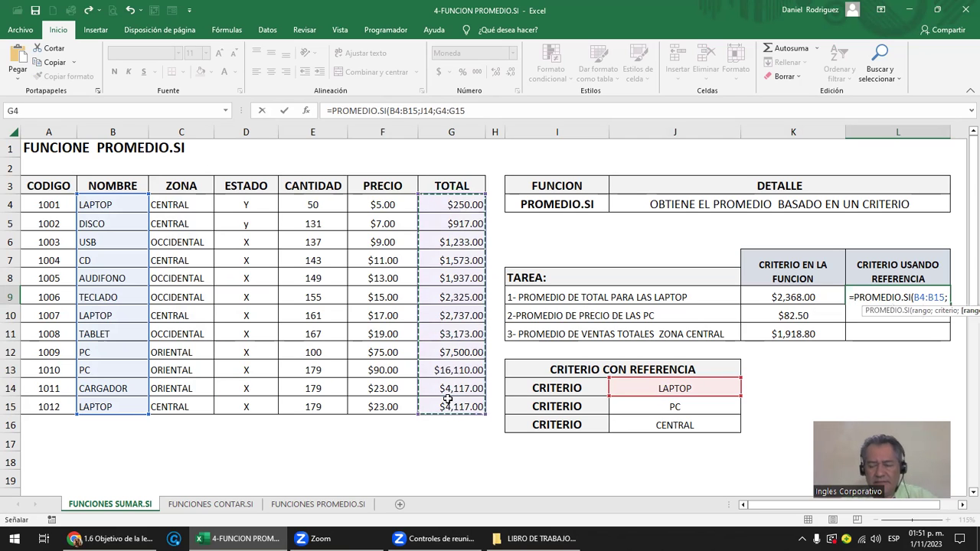
pyautogui.write(')')
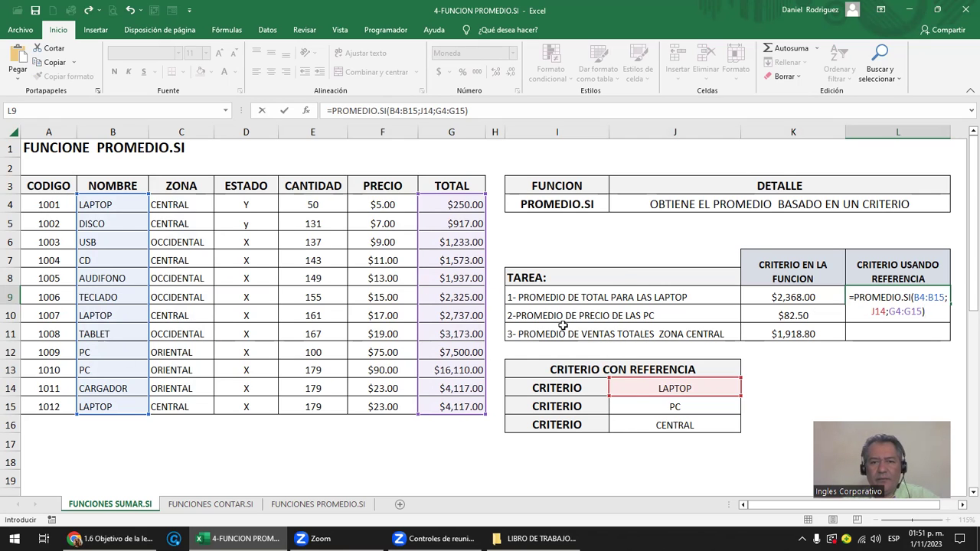
pyautogui.moveTo(621, 405); pyautogui.dragTo(420, 255)
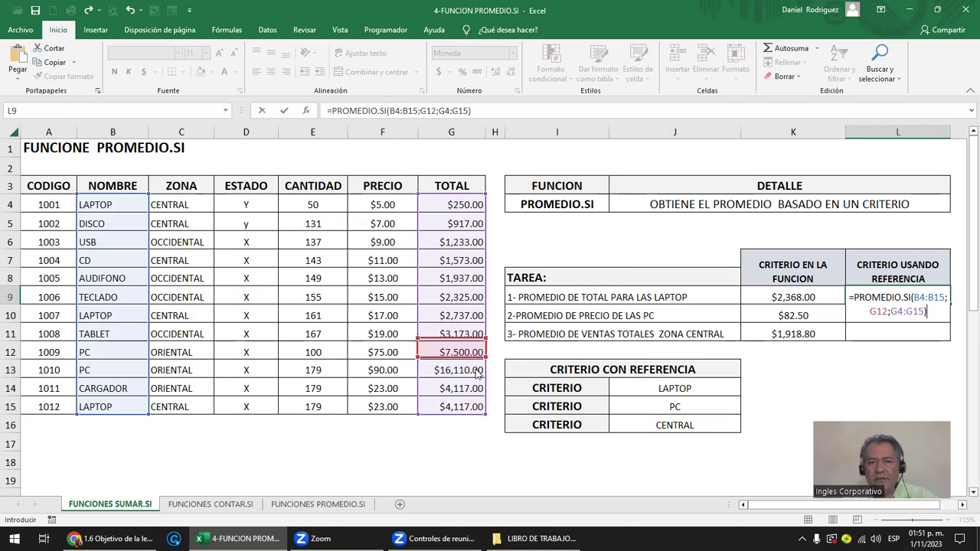
pyautogui.moveTo(420, 255)
pyautogui.mouseDown()
pyautogui.moveTo(674, 410)
pyautogui.moveTo(684, 406)
pyautogui.mouseUp()
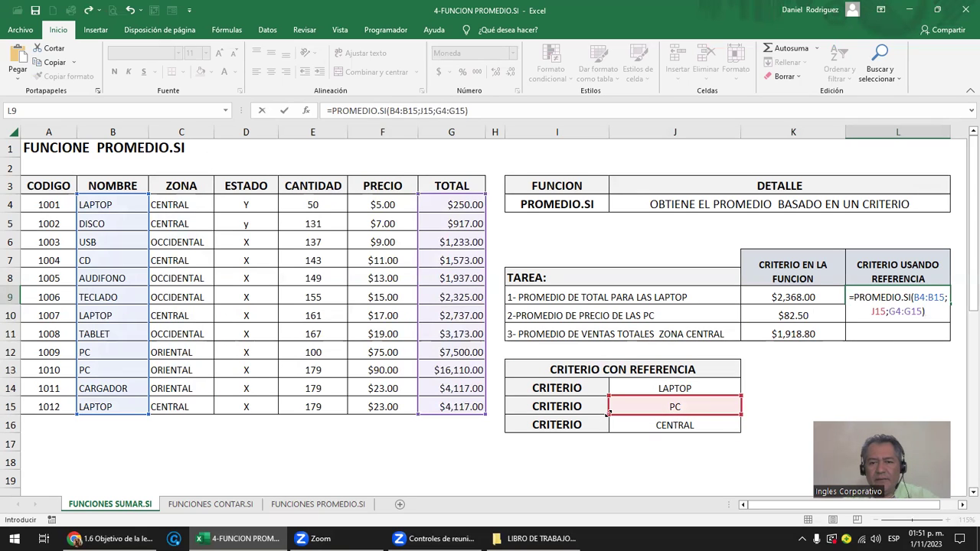
pyautogui.moveTo(608, 416)
pyautogui.mouseDown()
pyautogui.moveTo(509, 419)
pyautogui.moveTo(617, 413)
pyautogui.mouseUp()
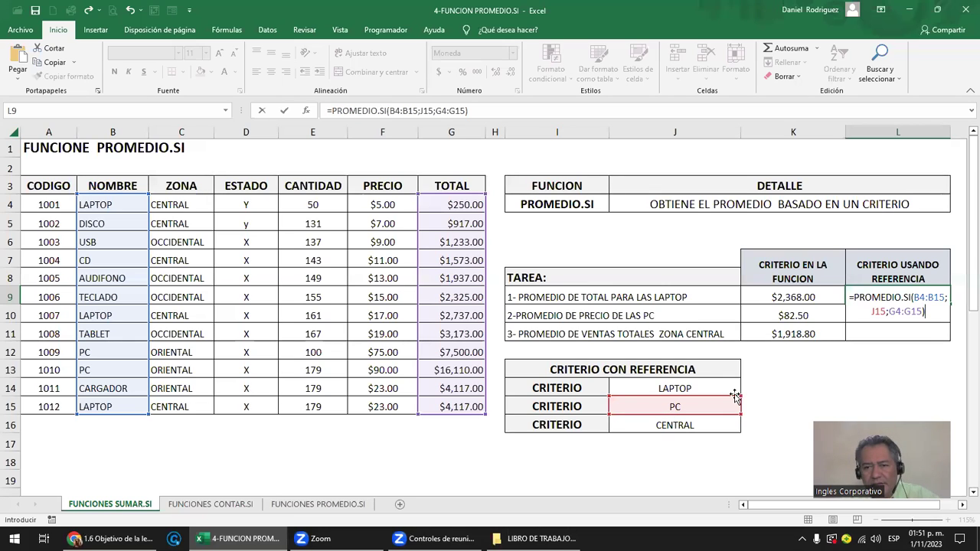
pyautogui.moveTo(735, 396)
pyautogui.mouseDown()
pyautogui.moveTo(744, 369)
pyautogui.moveTo(736, 398)
pyautogui.mouseUp()
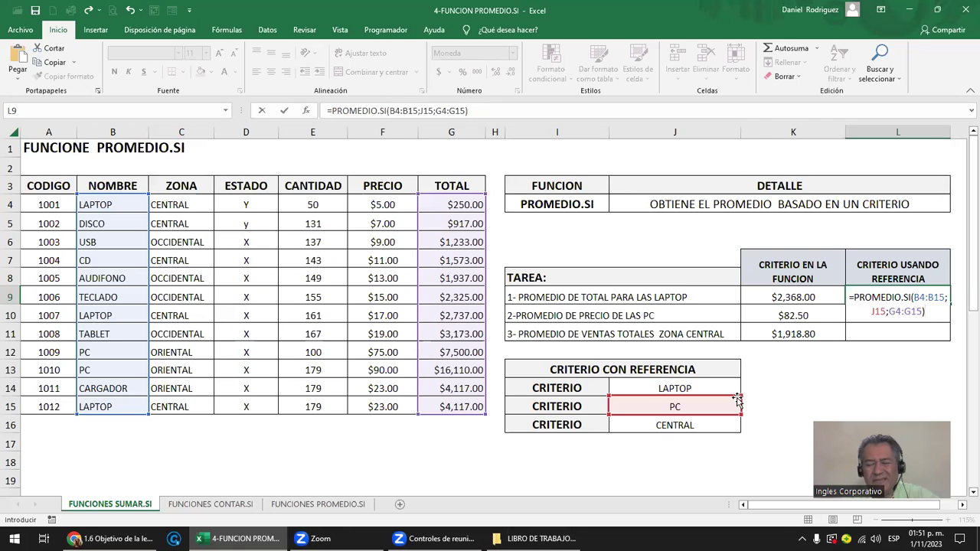
pyautogui.press('Return')
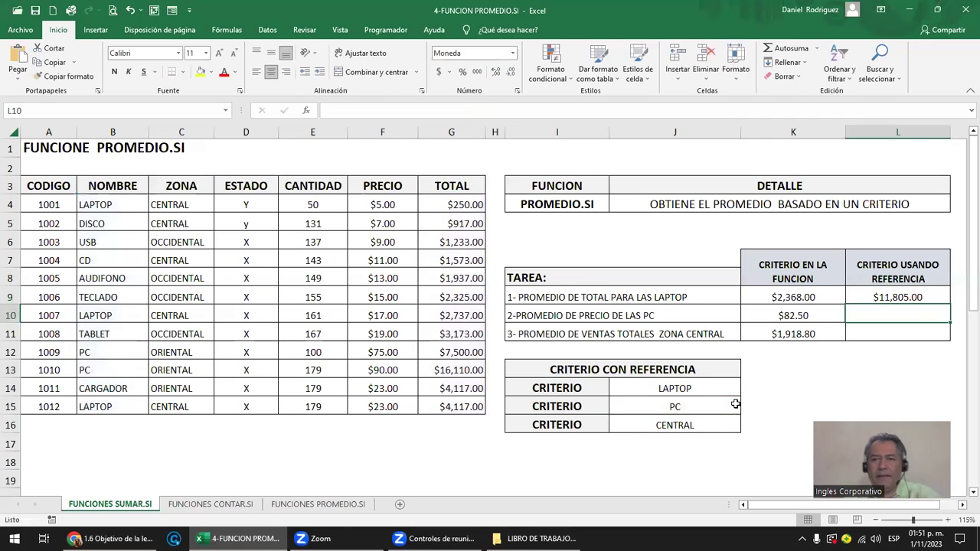
# - In L10, insert PROMEDIO.SI through the Insert Function search for 'PROMEDIO.SI'
pyautogui.click(898, 299)
pyautogui.click(902, 316)
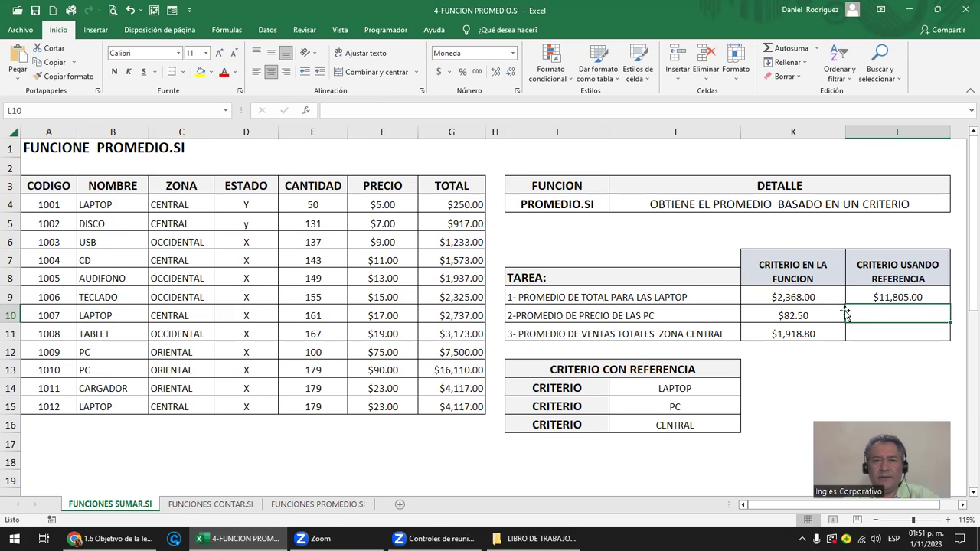
pyautogui.click(306, 111)
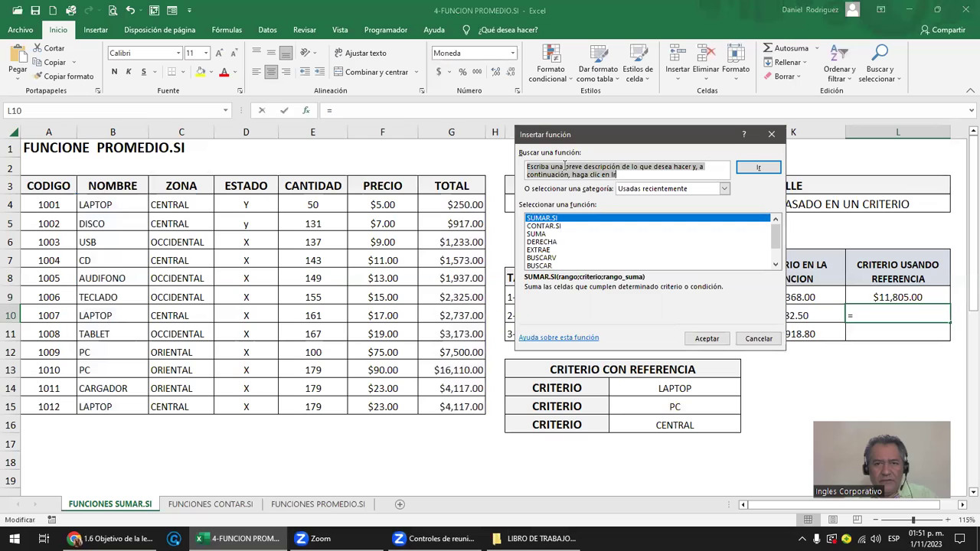
pyautogui.write('PROMEDIO.SI')
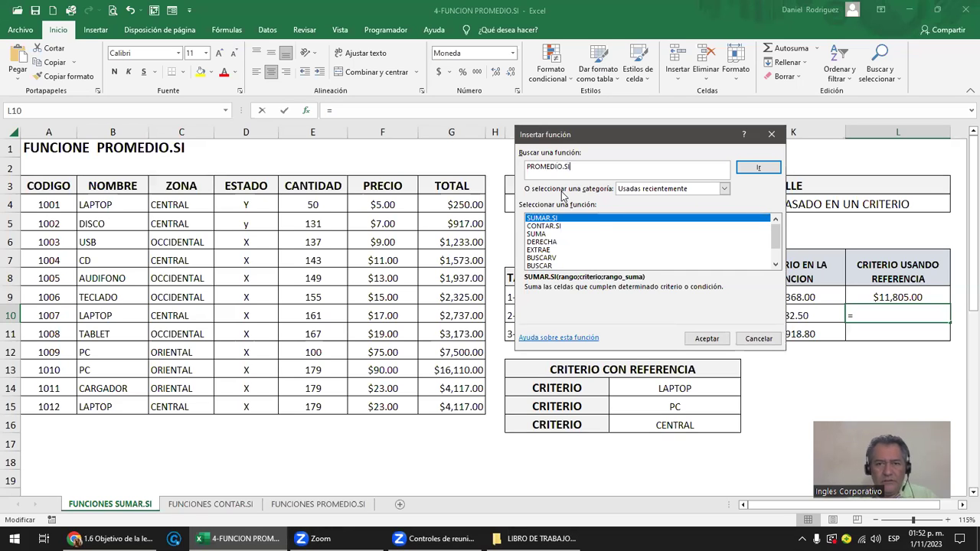
pyautogui.press('Return')
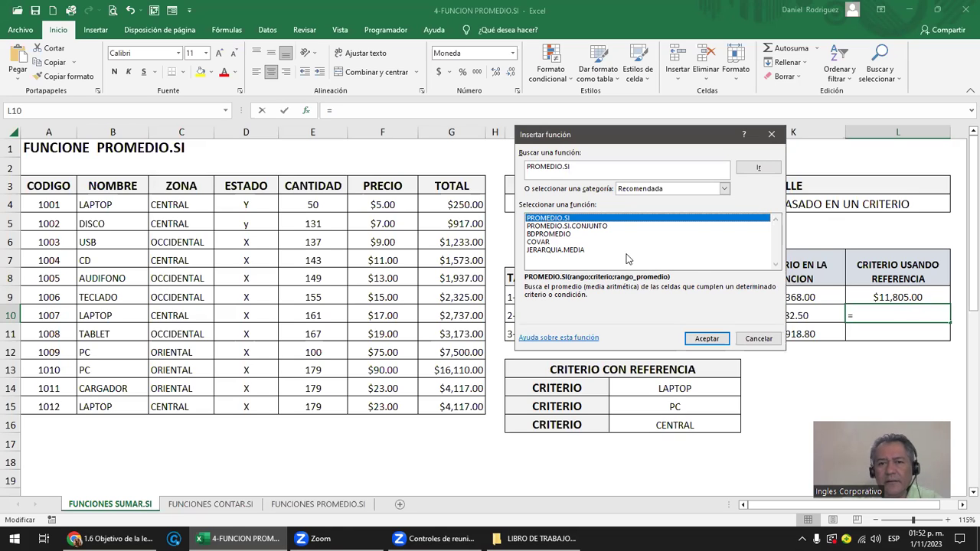
pyautogui.doubleClick(550, 220)
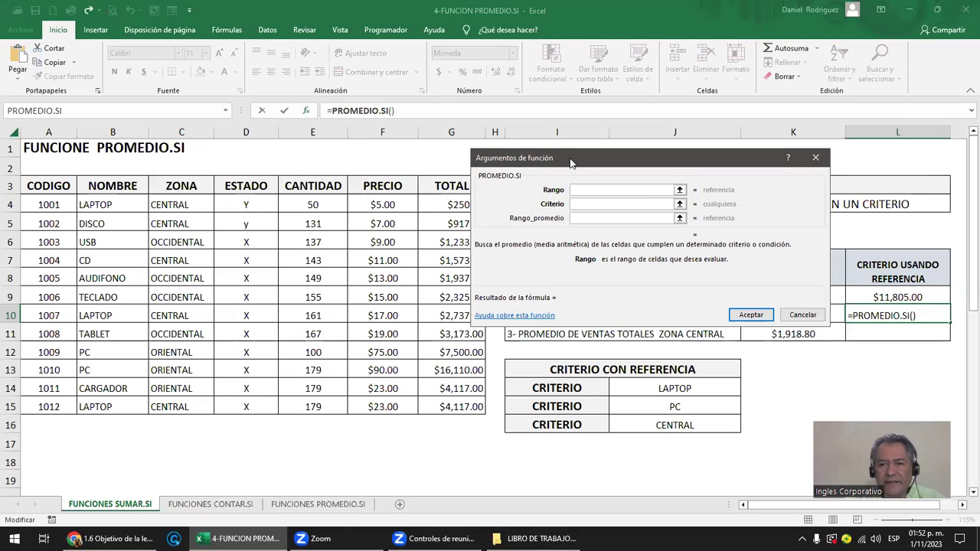
# - In the function arguments, set Rango to B4:B15 and Criterio to the PC cell J15
pyautogui.moveTo(569, 164); pyautogui.dragTo(526, 305)
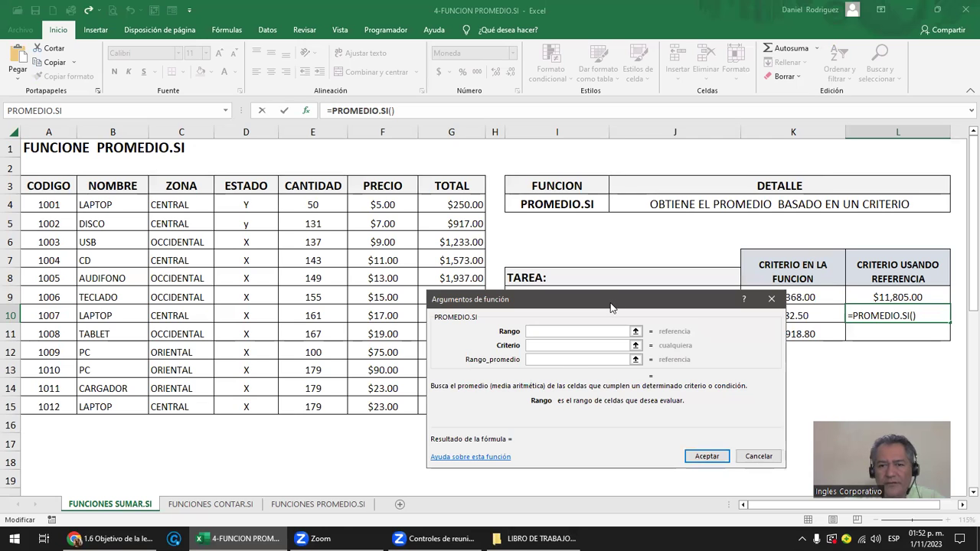
pyautogui.moveTo(610, 307); pyautogui.dragTo(645, 316)
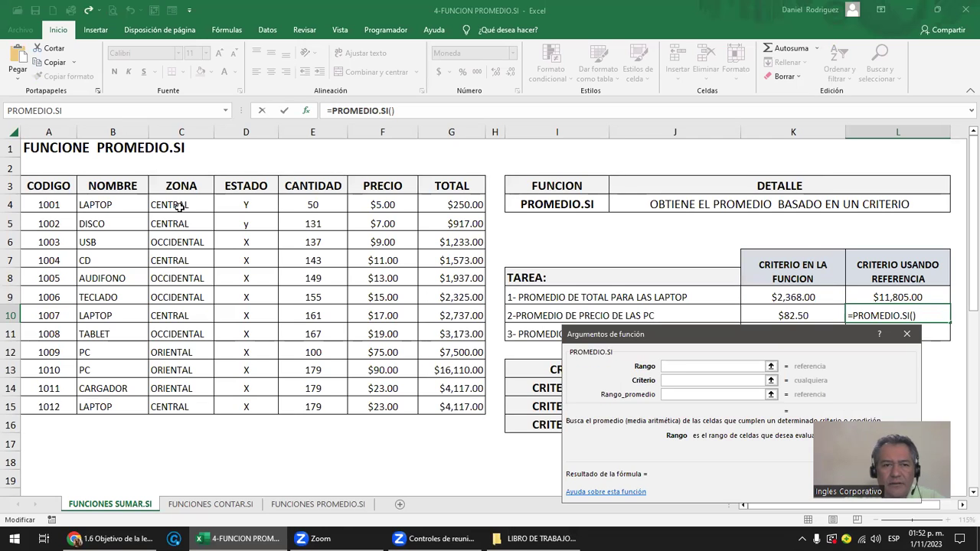
pyautogui.click(117, 203)
pyautogui.moveTo(117, 203); pyautogui.dragTo(130, 409)
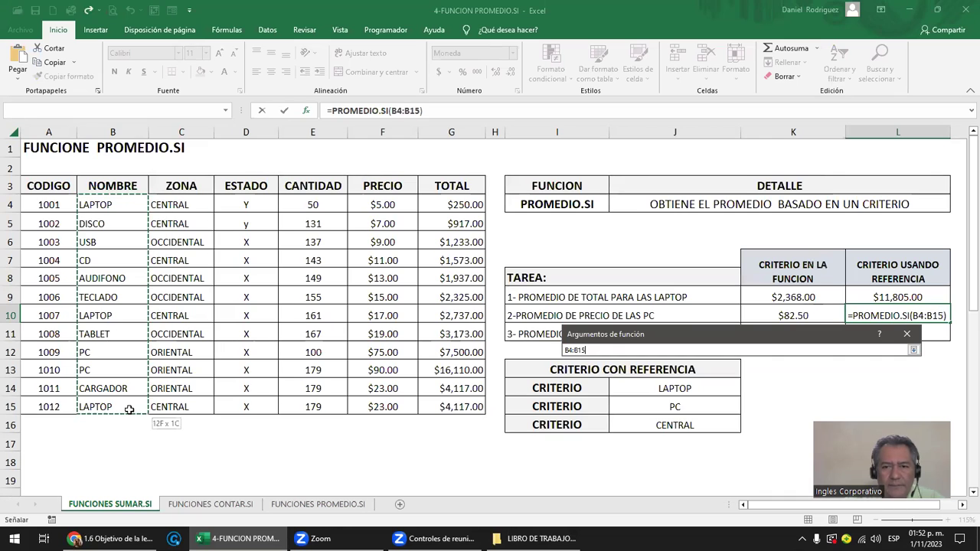
pyautogui.click(670, 381)
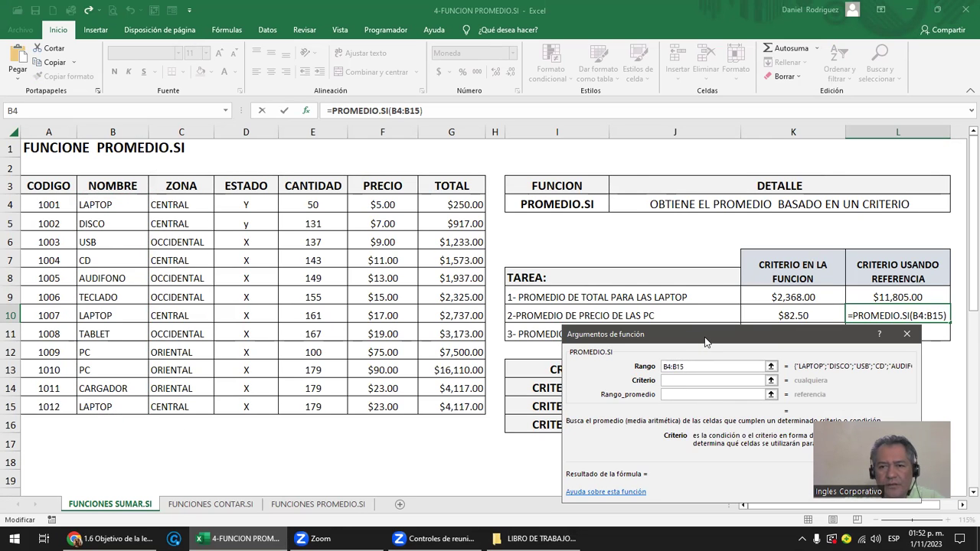
pyautogui.moveTo(706, 342); pyautogui.dragTo(595, 159)
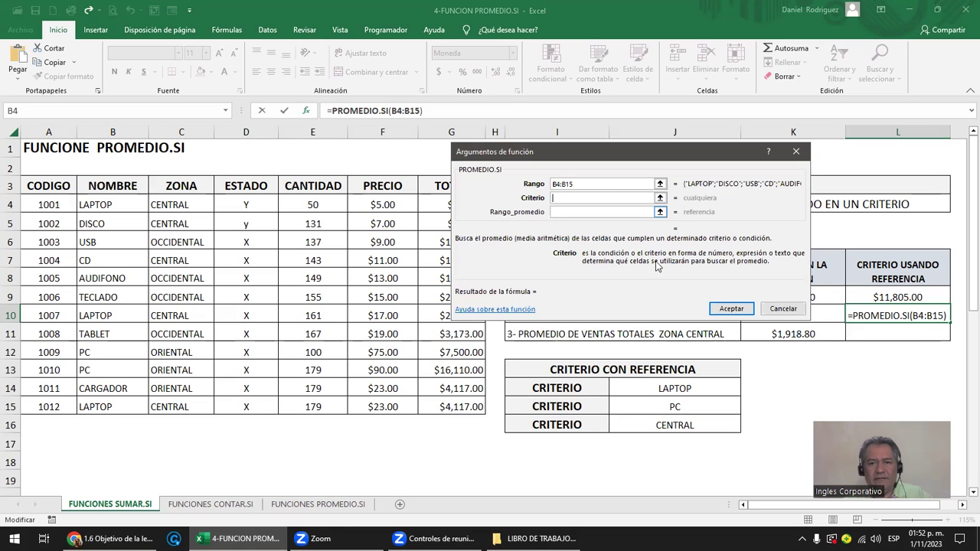
pyautogui.click(661, 409)
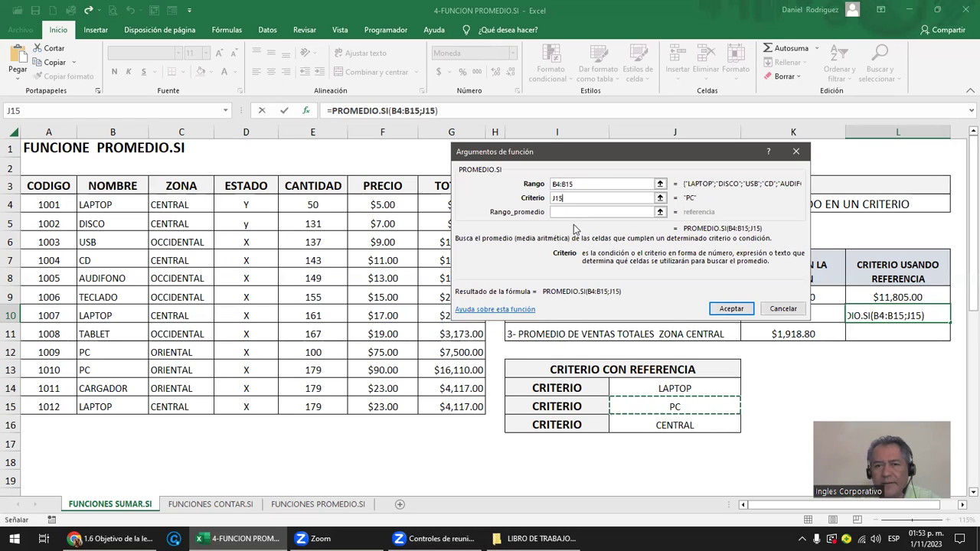
# - Set Rango_promedio to the prices F4:F15 and accept, giving $82.50 in L10
pyautogui.click(562, 213)
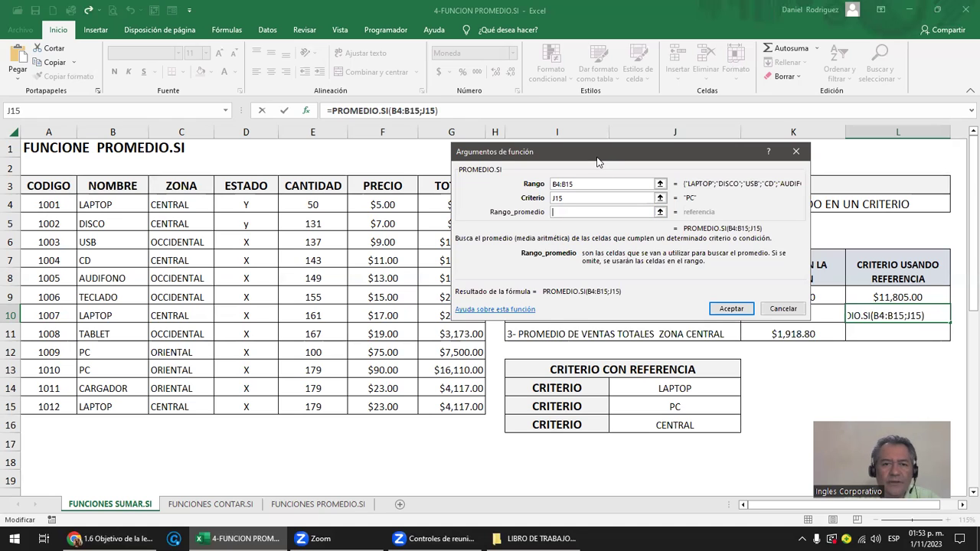
pyautogui.moveTo(599, 159); pyautogui.dragTo(182, 264)
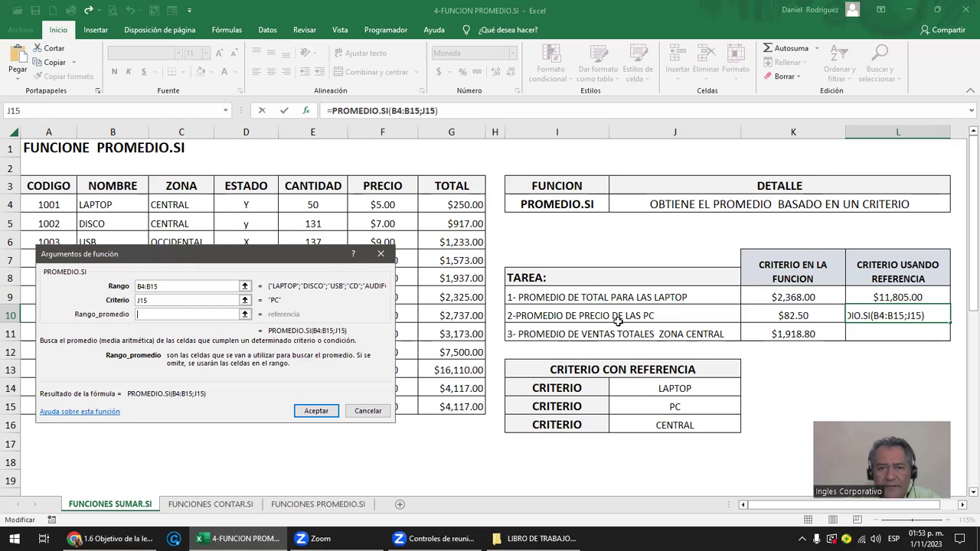
pyautogui.moveTo(285, 261); pyautogui.dragTo(228, 254)
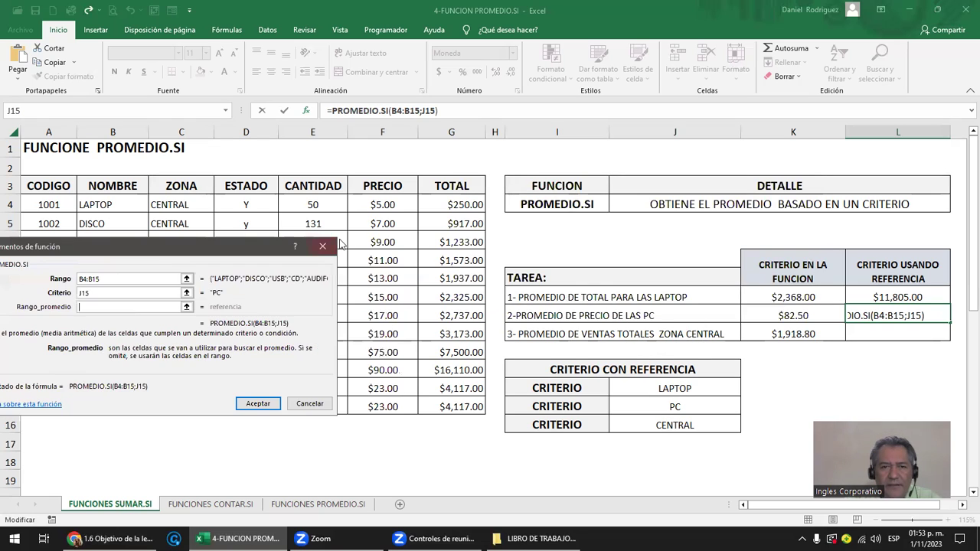
pyautogui.moveTo(382, 204); pyautogui.dragTo(385, 406)
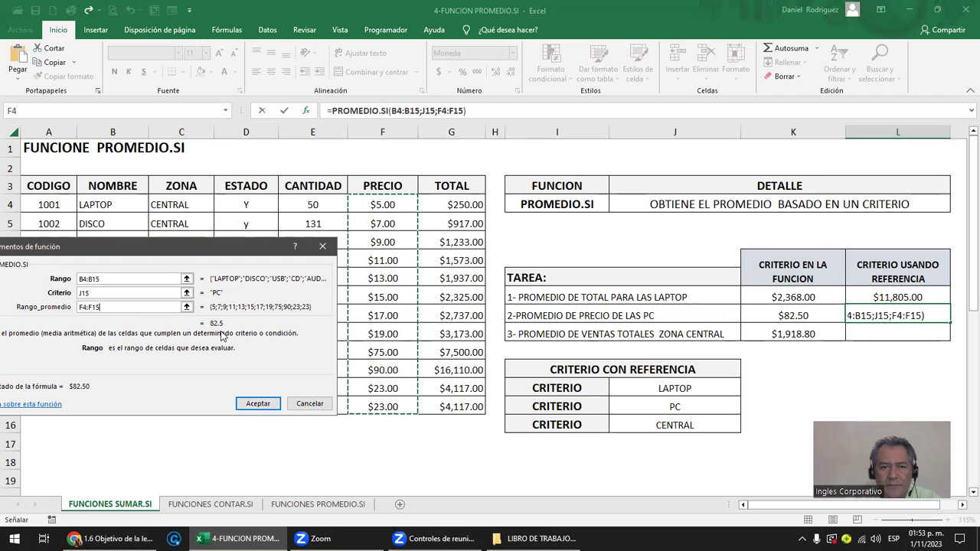
pyautogui.click(264, 406)
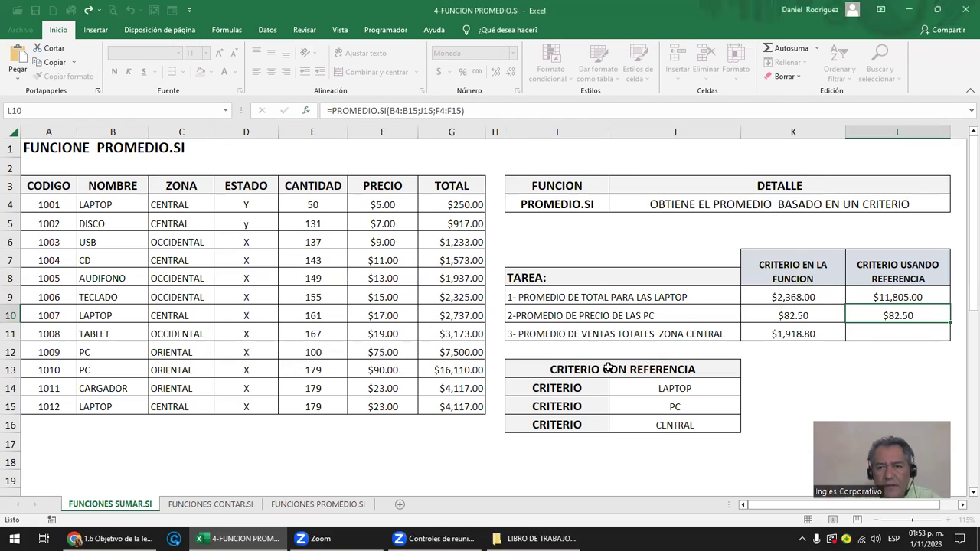
pyautogui.click(864, 333)
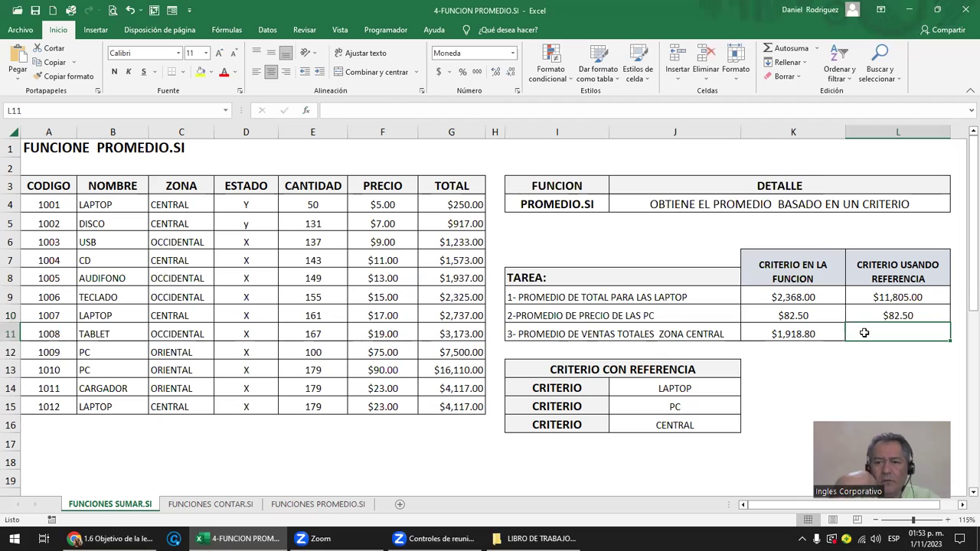
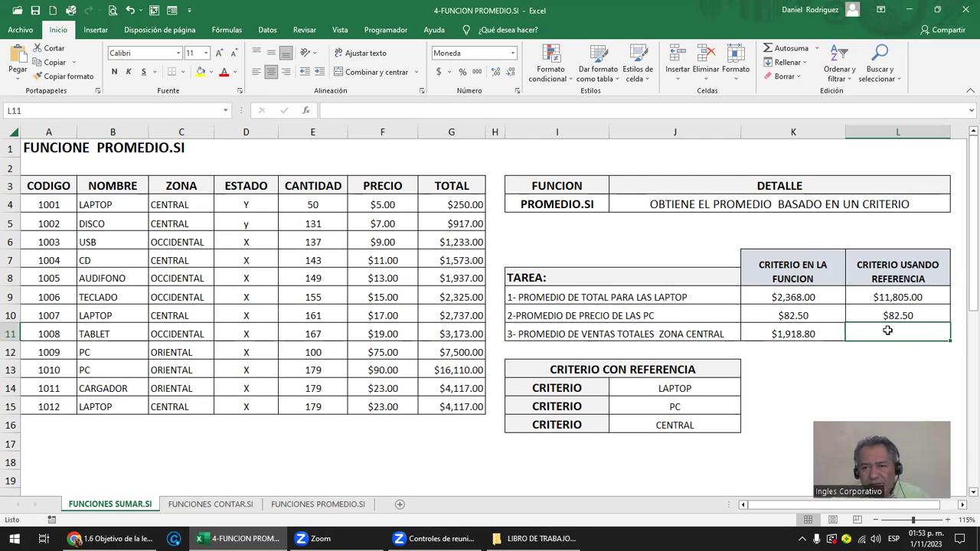
# - Enter =PROMEDIO.SI(C4:C15;J16;G4:G15) in L11 to average TOTAL for the J16 zone ($1,918.80)
pyautogui.click(304, 111)
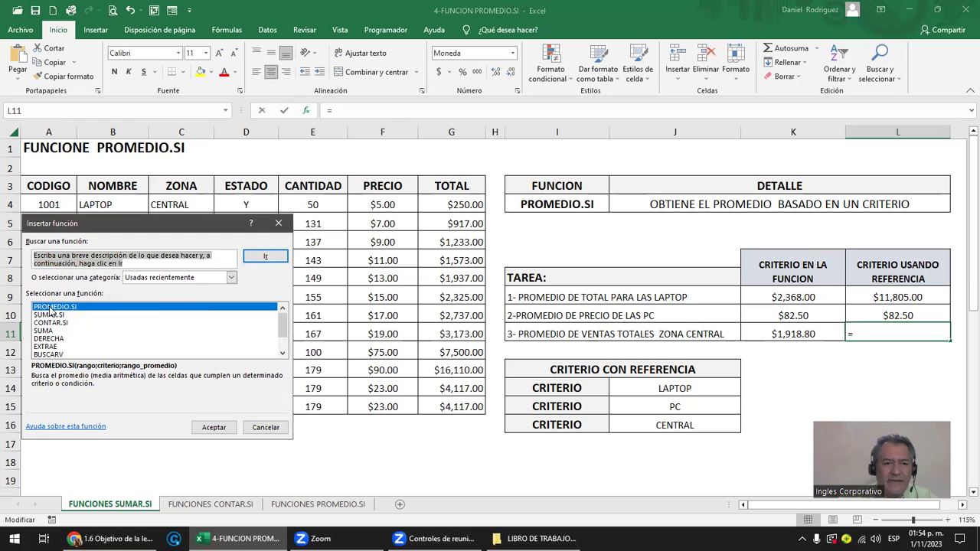
pyautogui.doubleClick(51, 307)
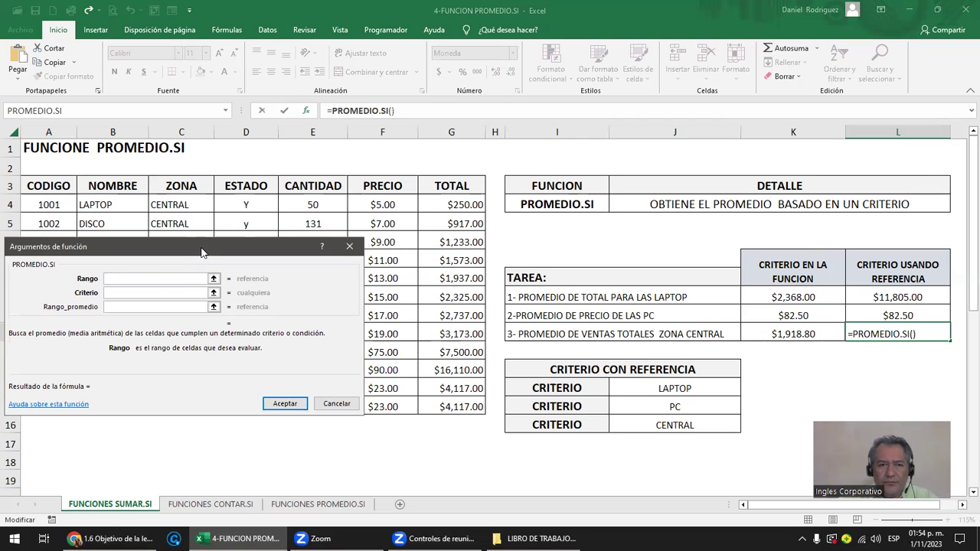
pyautogui.moveTo(203, 251); pyautogui.dragTo(648, 201)
pyautogui.moveTo(186, 204); pyautogui.dragTo(193, 406)
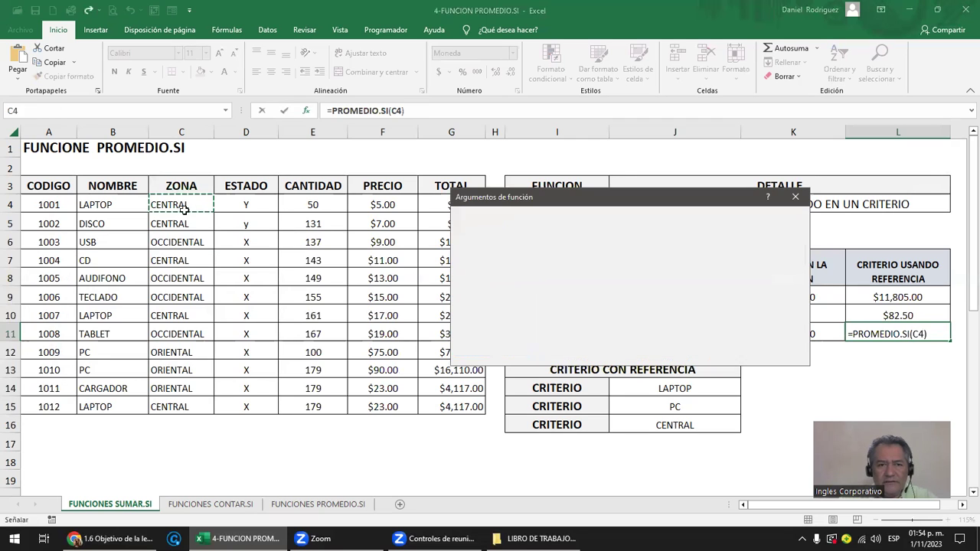
pyautogui.click(568, 243)
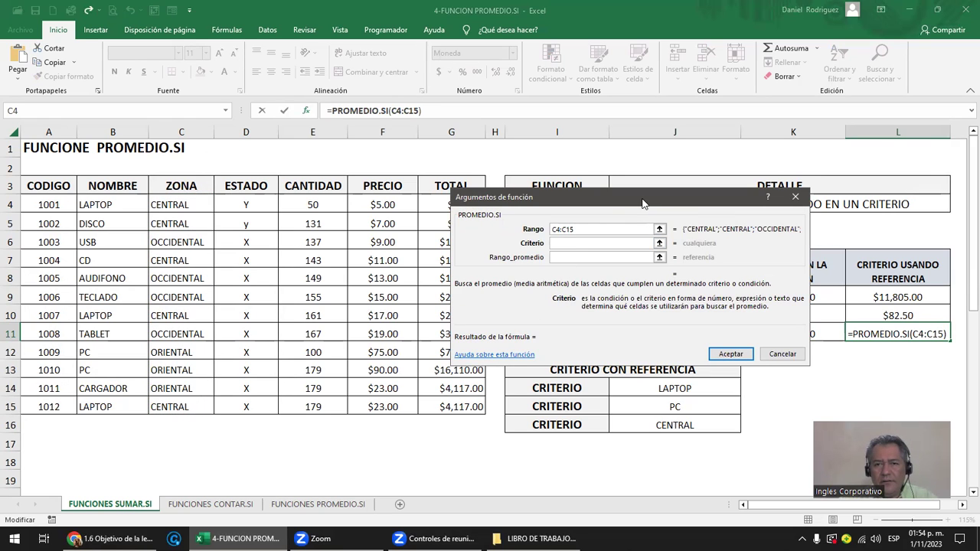
pyautogui.moveTo(643, 203); pyautogui.dragTo(424, 181)
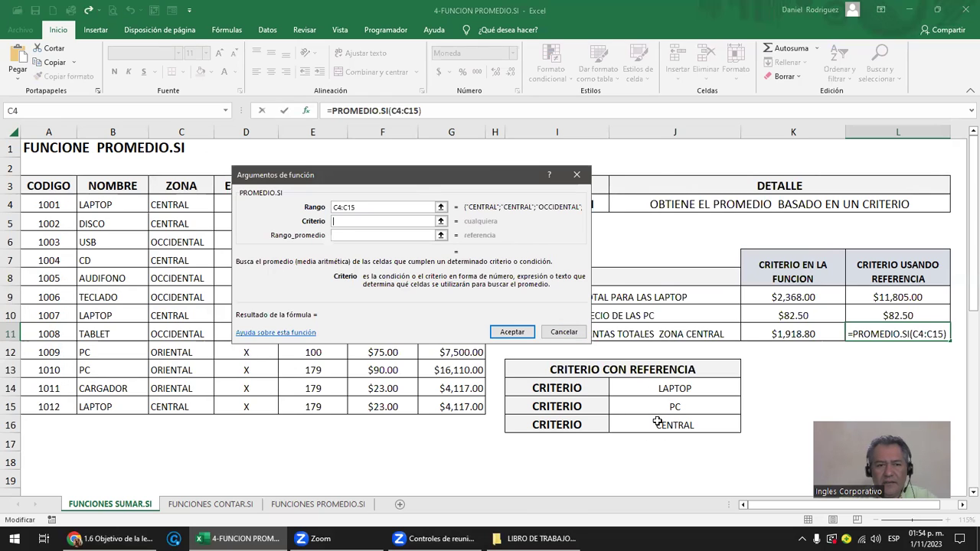
pyautogui.write('J16')
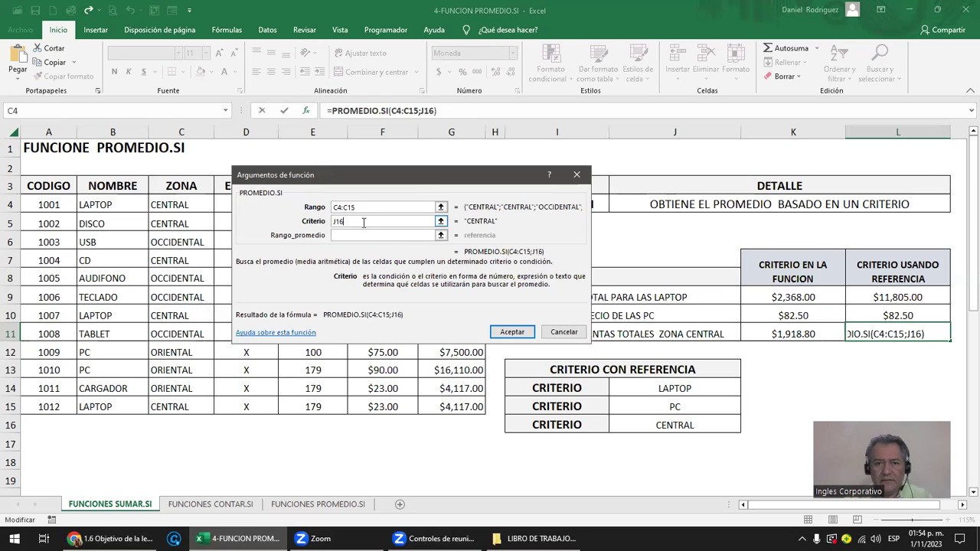
pyautogui.press('Tab')
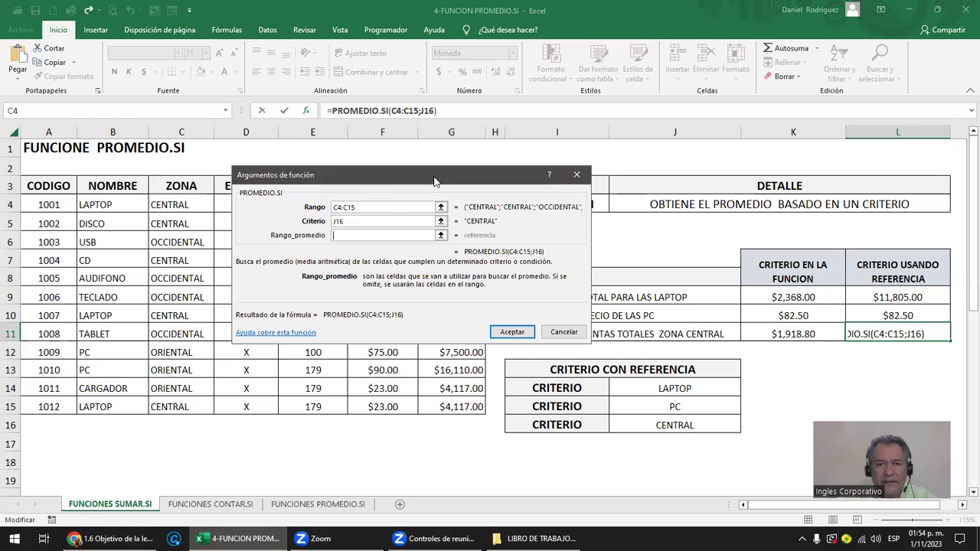
pyautogui.moveTo(433, 181); pyautogui.dragTo(237, 218)
pyautogui.moveTo(457, 206); pyautogui.dragTo(451, 405)
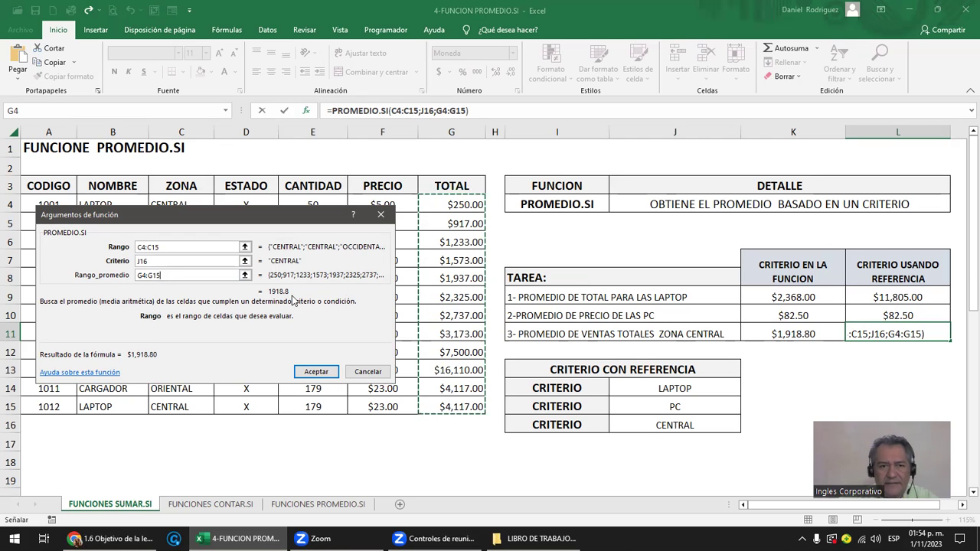
pyautogui.click(315, 371)
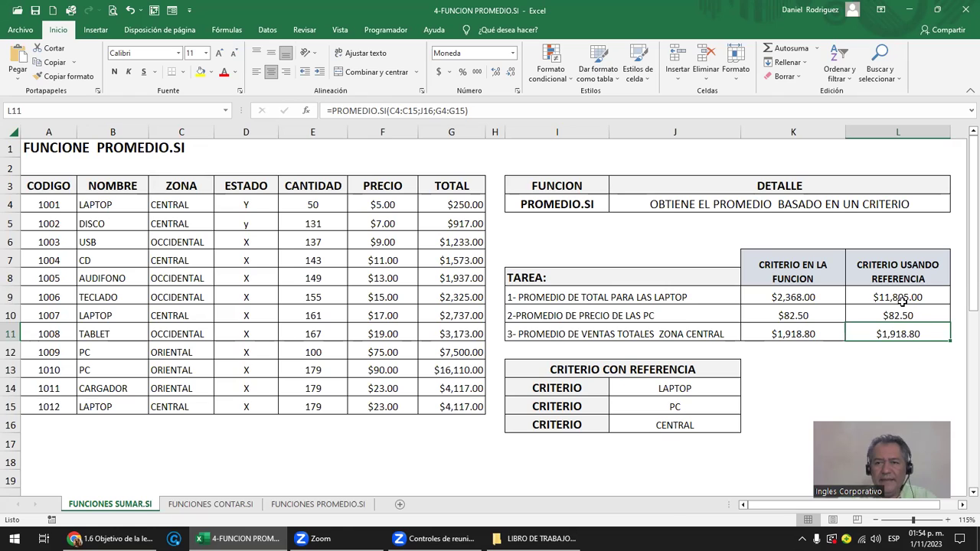
# - Fill the result cells L9:L11 and criteria cells J14:J16 with yellow
pyautogui.moveTo(900, 299); pyautogui.dragTo(897, 335)
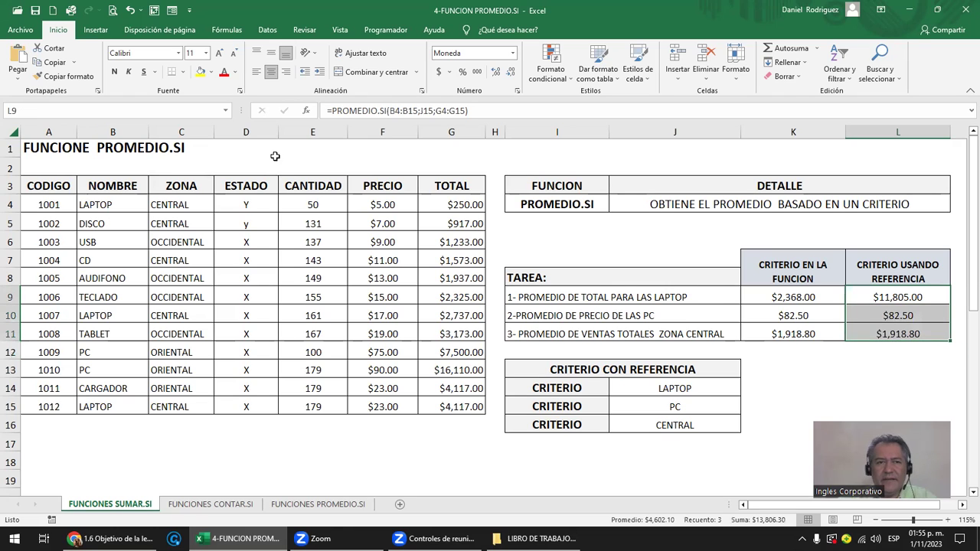
pyautogui.click(200, 71)
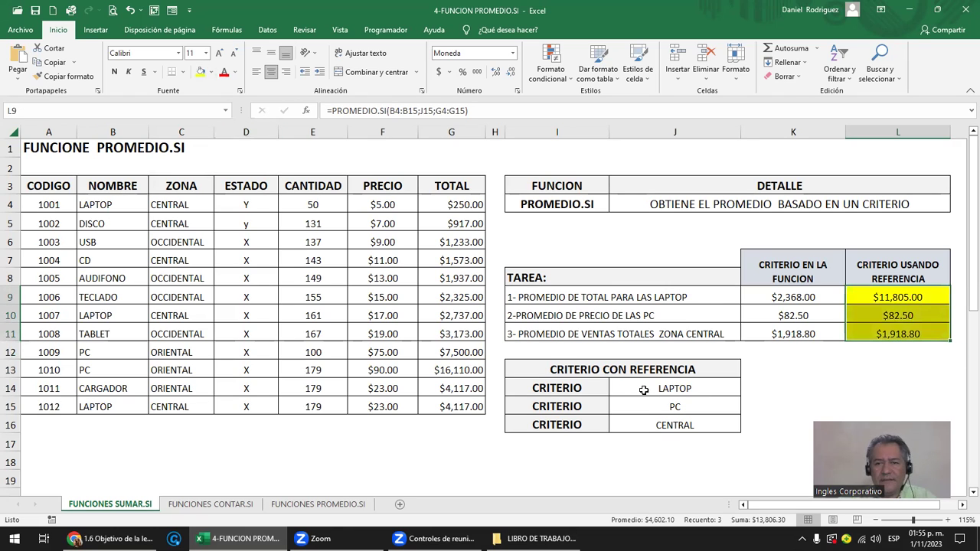
pyautogui.moveTo(644, 391); pyautogui.dragTo(640, 425)
pyautogui.click(201, 71)
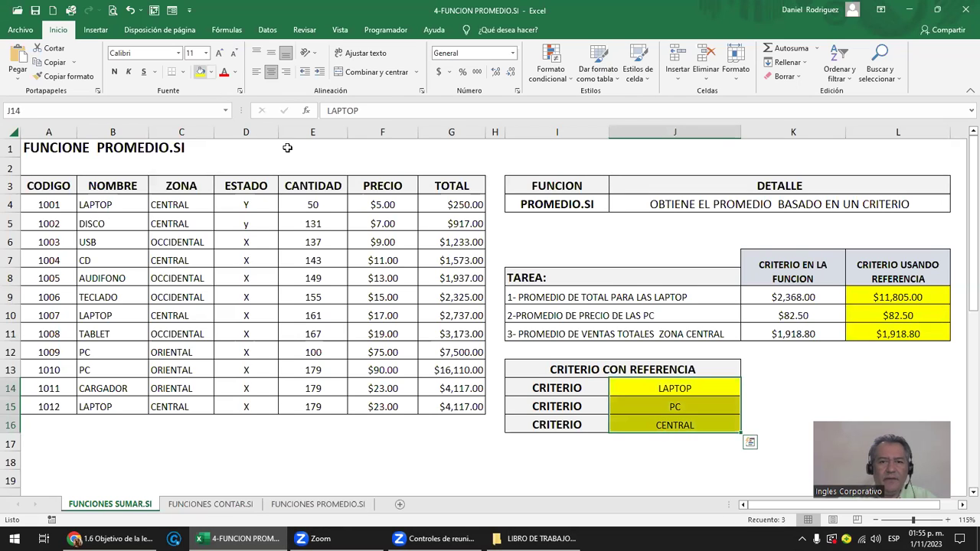
# - Enter the criteria CD, TECLADO and ORIENTAL in J14, J15 and J16
pyautogui.click(666, 388)
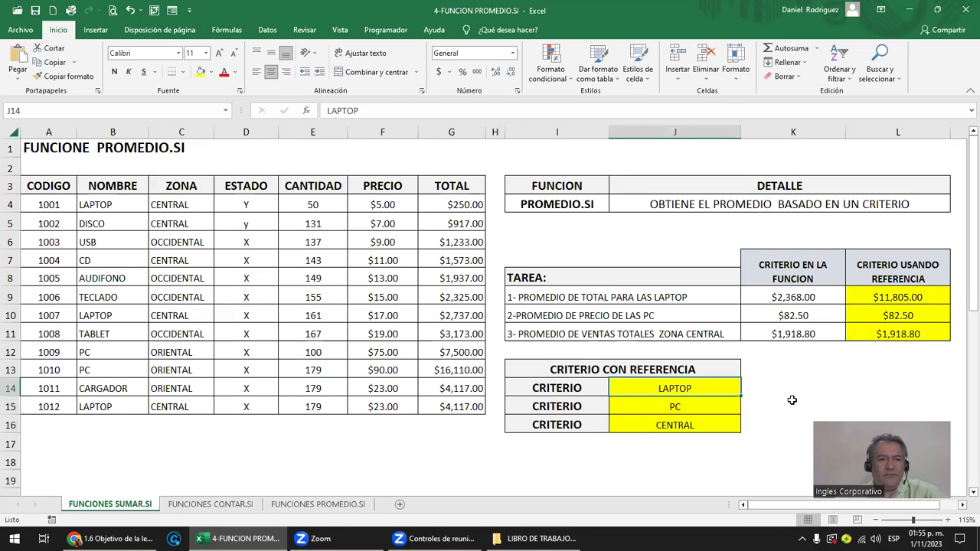
pyautogui.write('CD')
pyautogui.press('Return')
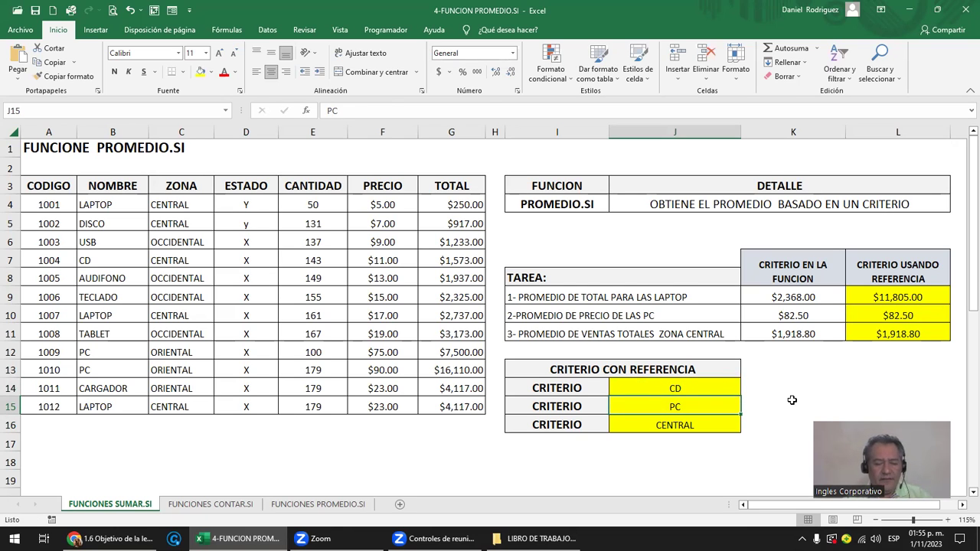
pyautogui.write('TECL')
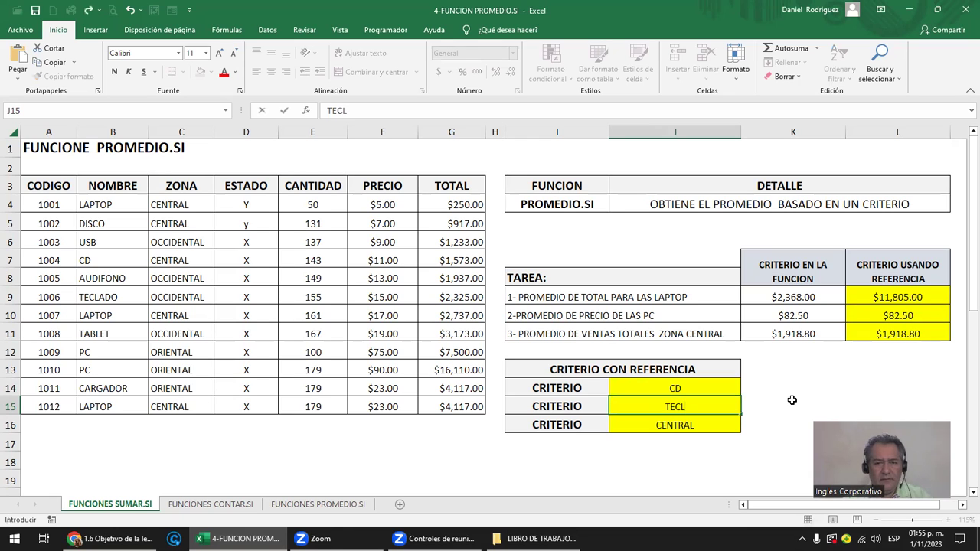
pyautogui.write('ADO')
pyautogui.press('Return')
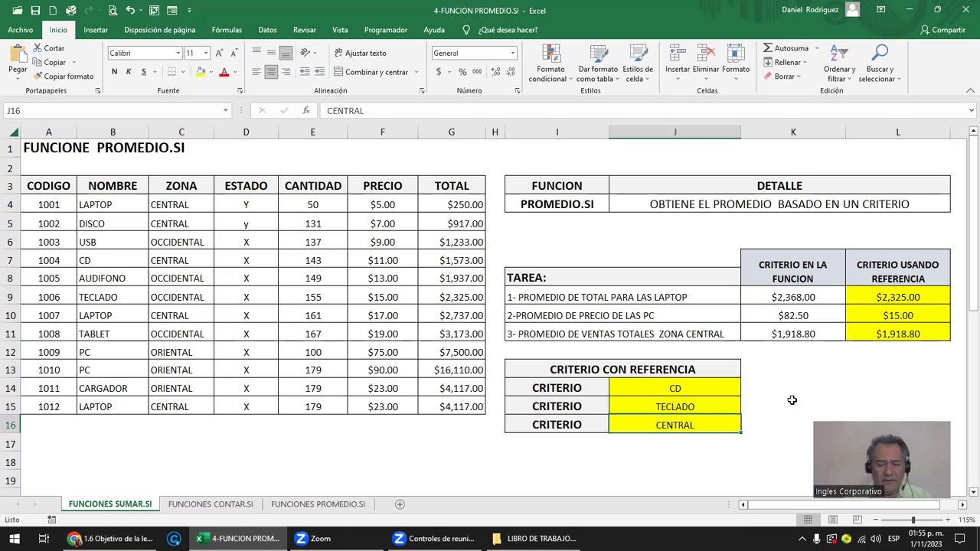
pyautogui.write('ORIENTAL')
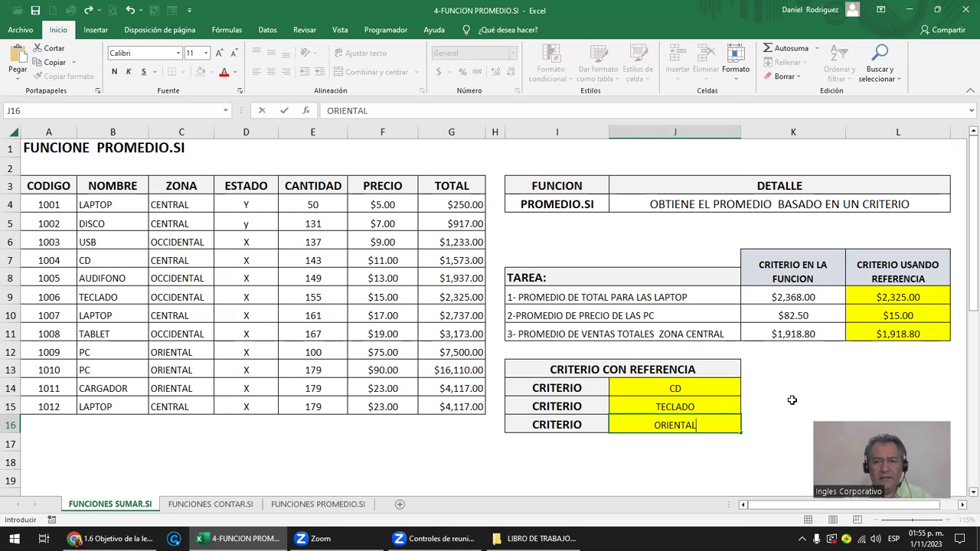
pyautogui.press('Return')
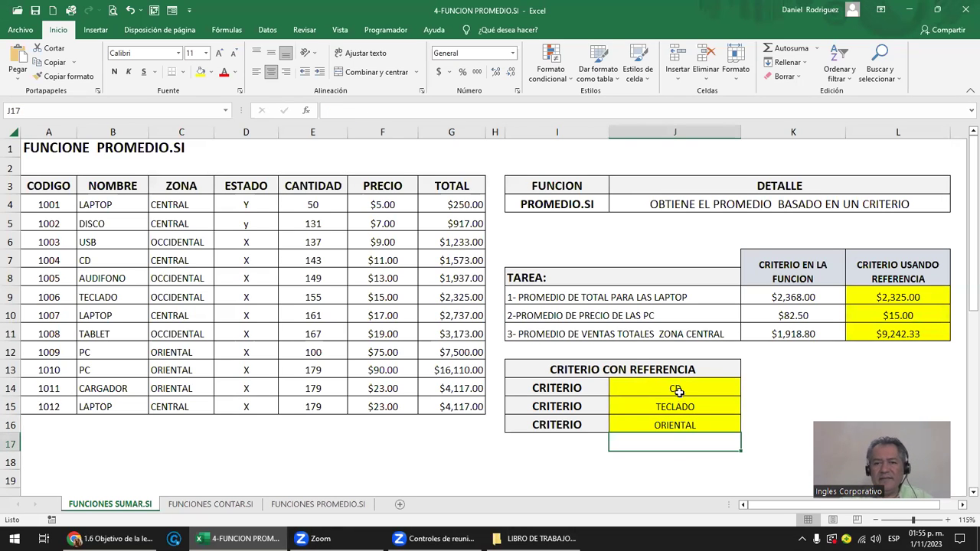
# - Inspect the LAPTOP average formula in K9 without changing it, then reselect J14:J16
pyautogui.moveTo(677, 389); pyautogui.dragTo(675, 425)
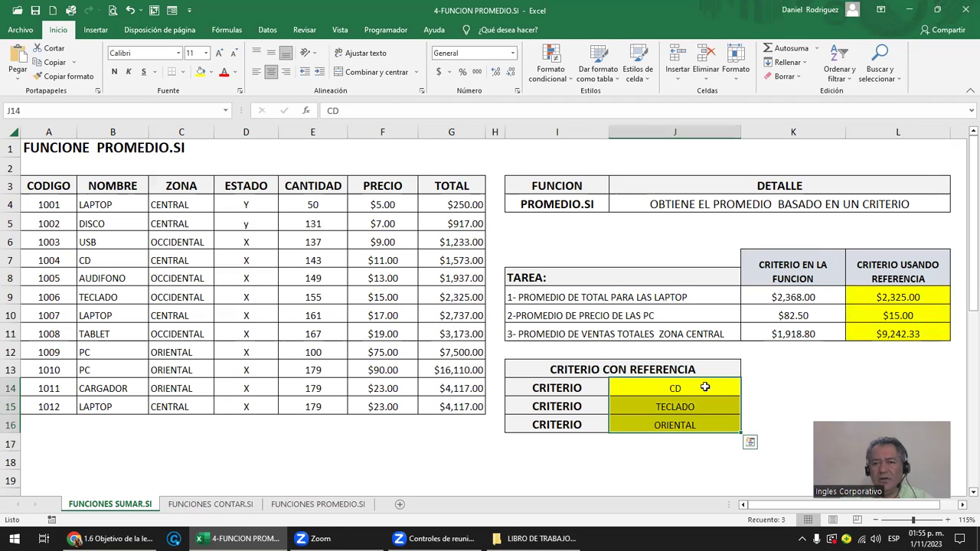
pyautogui.doubleClick(789, 296)
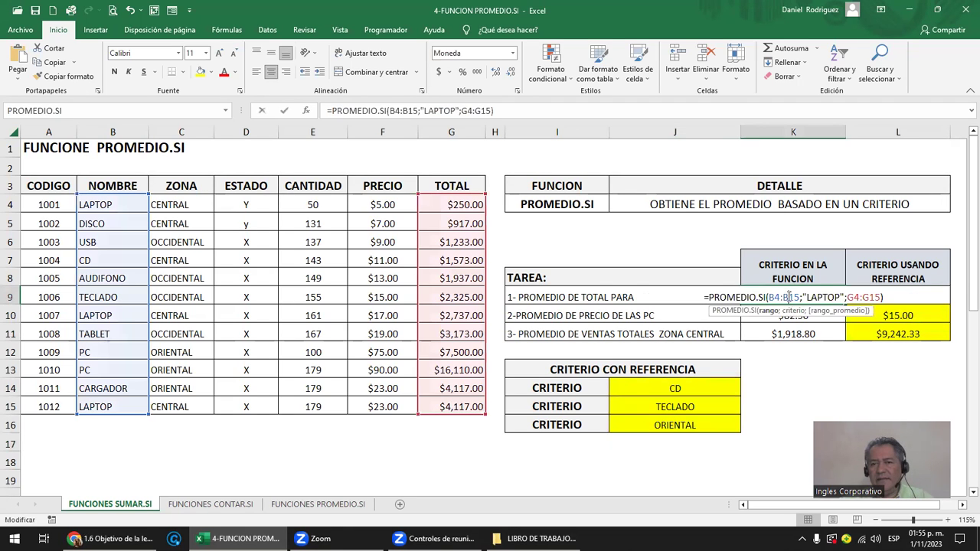
pyautogui.press('Escape')
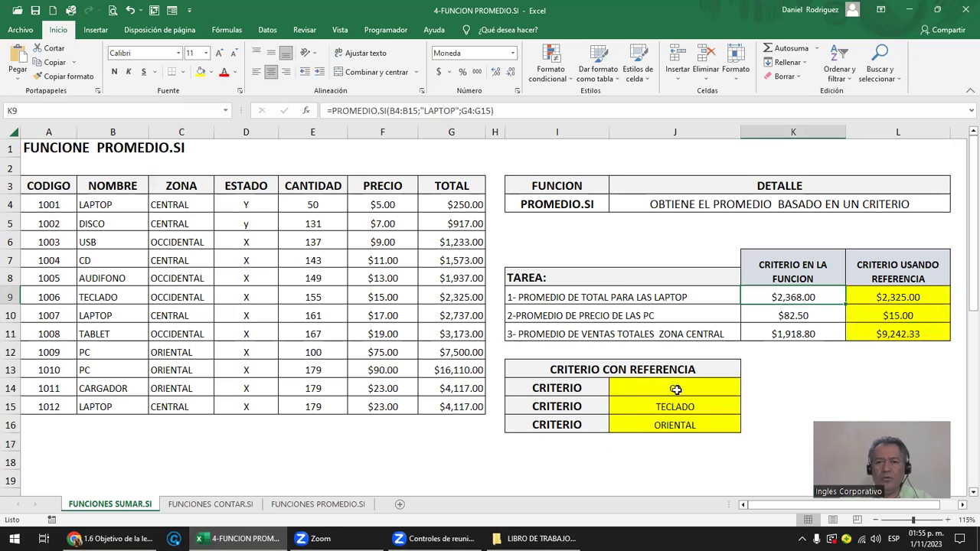
pyautogui.moveTo(676, 383); pyautogui.dragTo(676, 425)
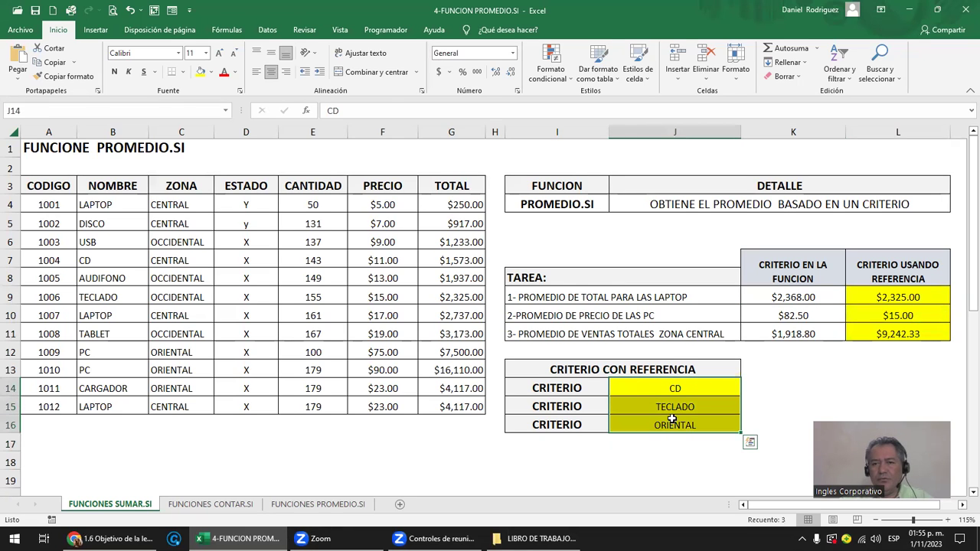
# - Draw a straight arrow from the criteria table toward L11
pyautogui.click(95, 30)
pyautogui.click(197, 48)
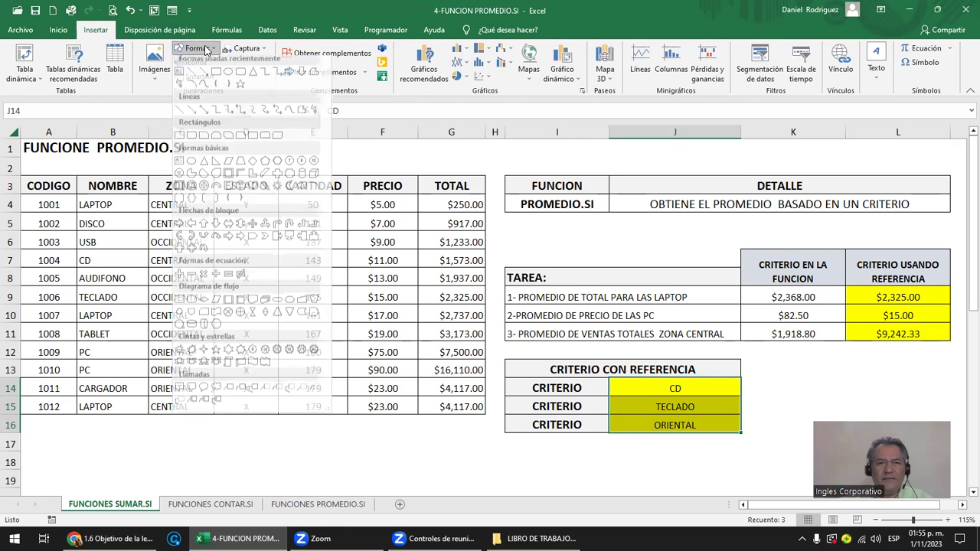
pyautogui.click(204, 75)
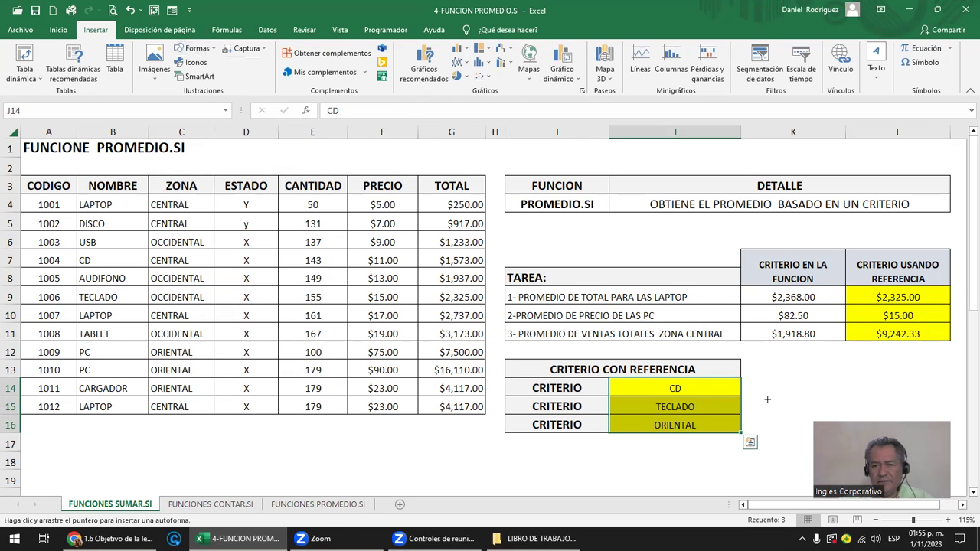
pyautogui.moveTo(740, 392); pyautogui.dragTo(855, 346)
pyautogui.moveTo(794, 374); pyautogui.dragTo(805, 373)
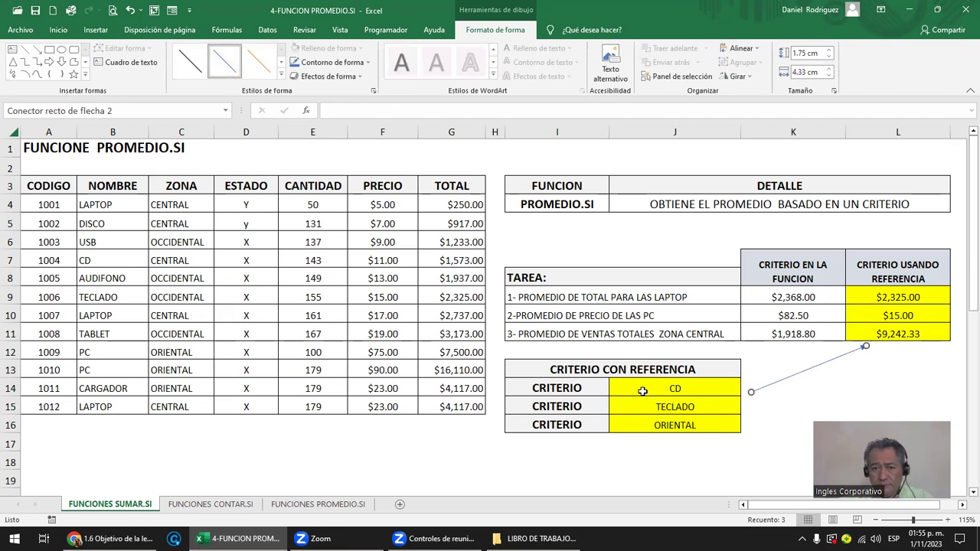
# - Move the yellow averages from L9:L11 down to K14:K16 beside the criteria table
pyautogui.moveTo(562, 369); pyautogui.dragTo(642, 414)
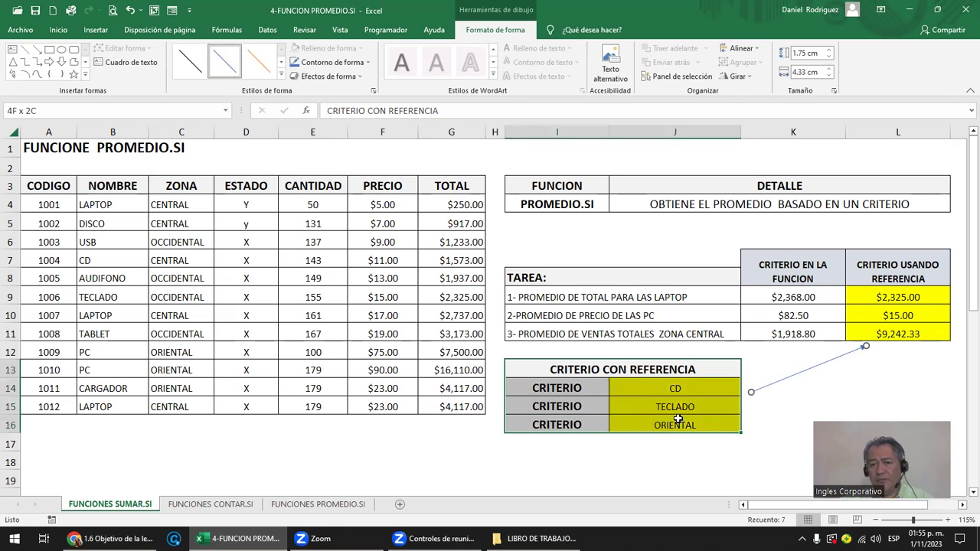
pyautogui.moveTo(583, 371); pyautogui.dragTo(689, 425)
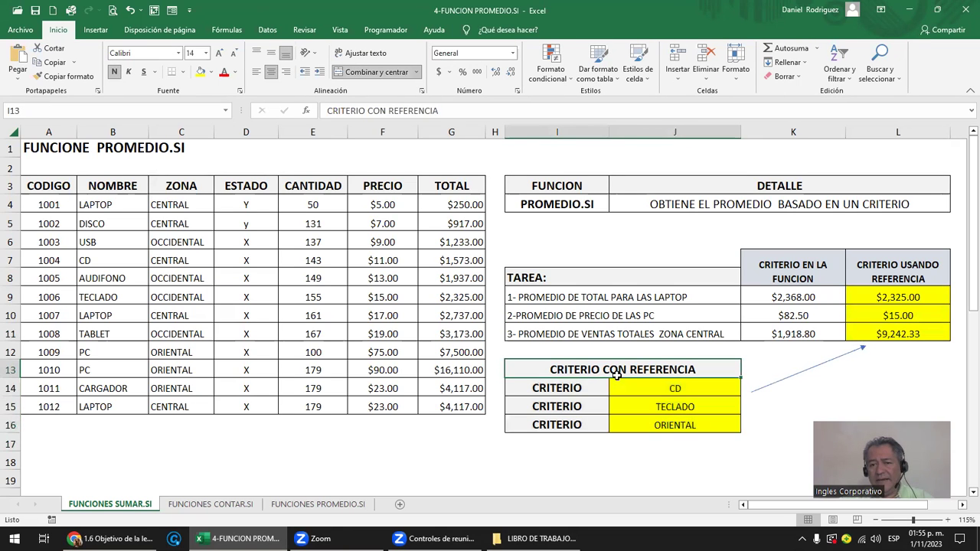
pyautogui.click(886, 376)
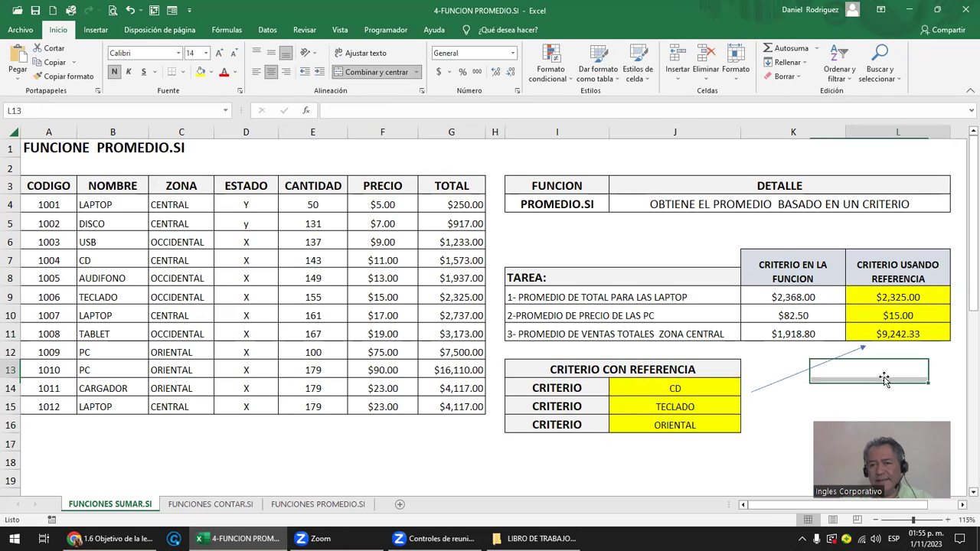
pyautogui.moveTo(868, 297); pyautogui.dragTo(872, 345)
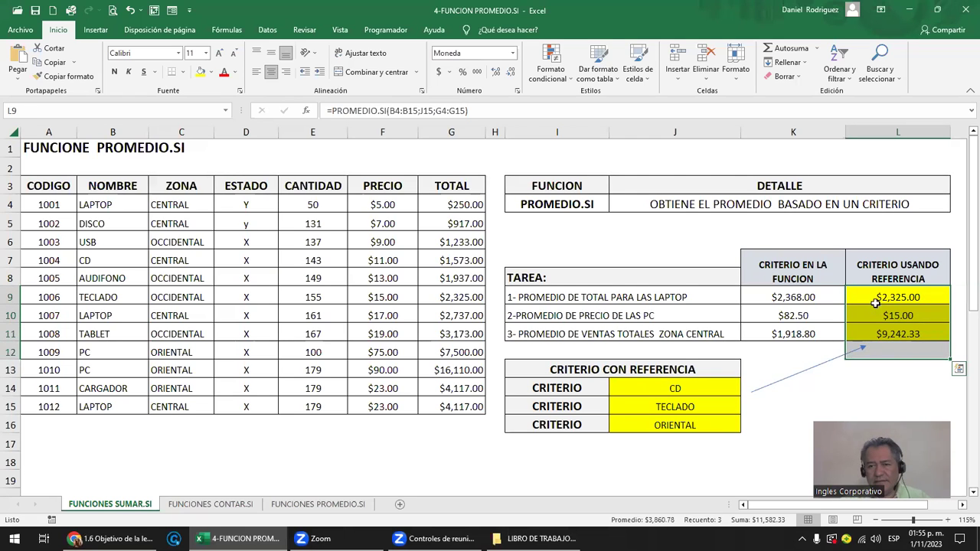
pyautogui.moveTo(875, 299); pyautogui.dragTo(865, 346)
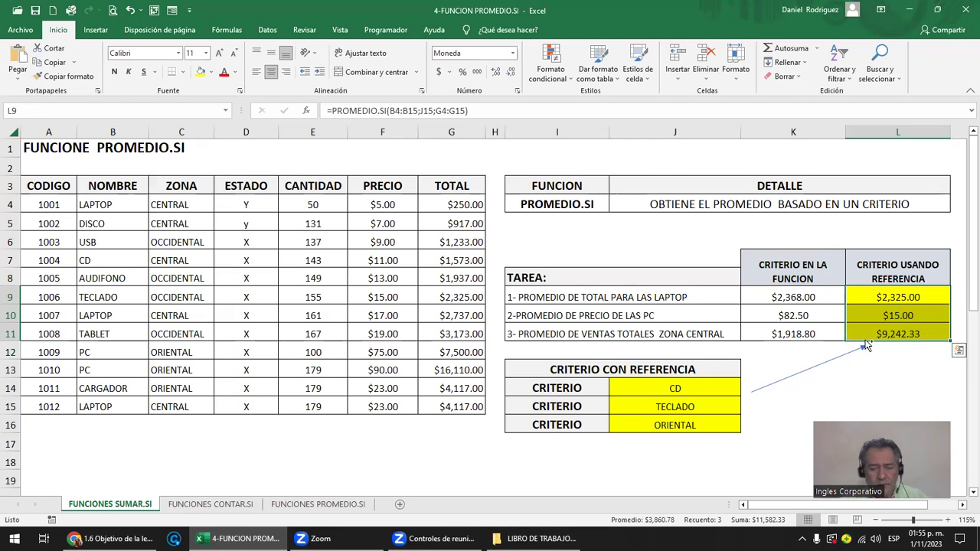
pyautogui.click(959, 350)
pyautogui.moveTo(944, 308)
pyautogui.mouseDown()
pyautogui.moveTo(784, 420)
pyautogui.moveTo(781, 406)
pyautogui.mouseUp()
pyautogui.click(660, 388)
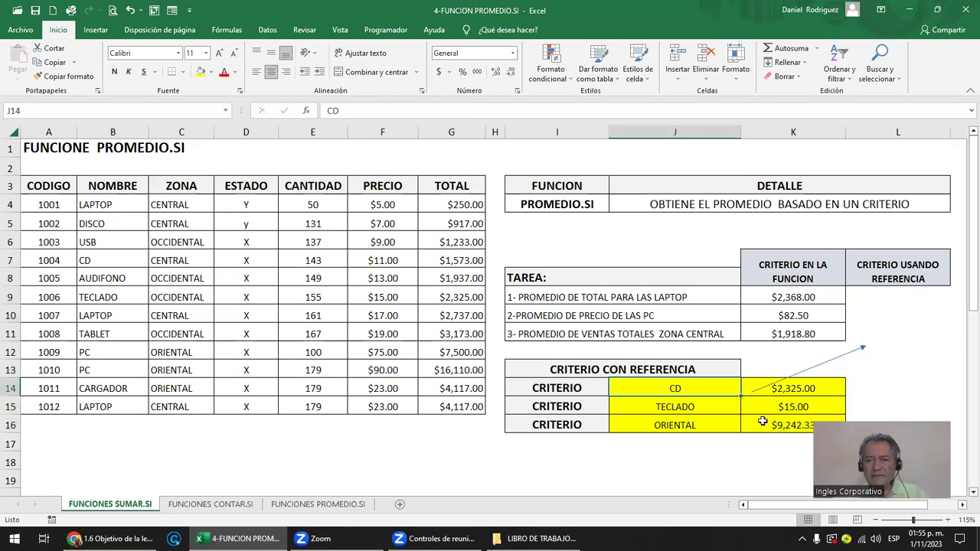
pyautogui.press('Right')
pyautogui.press('Right')
pyautogui.press('Down')
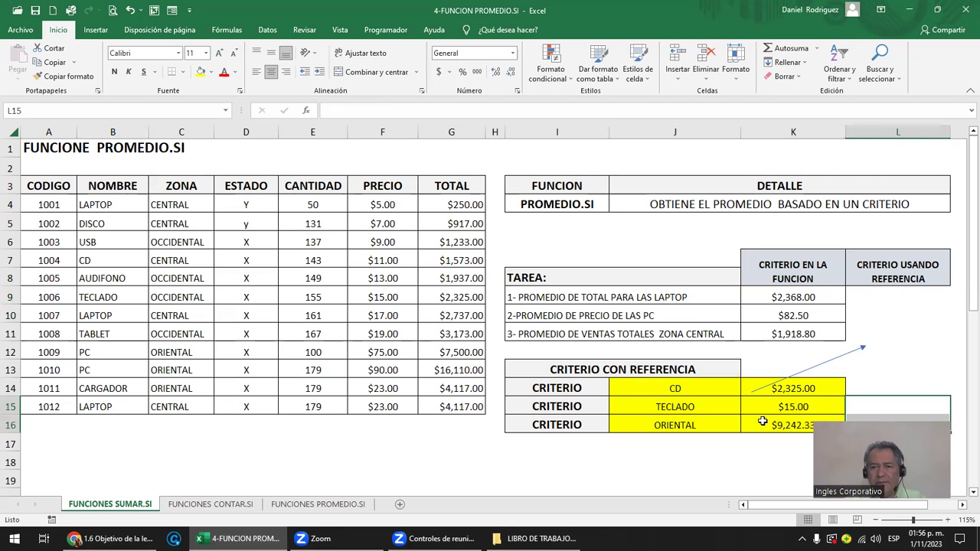
pyautogui.click(898, 389)
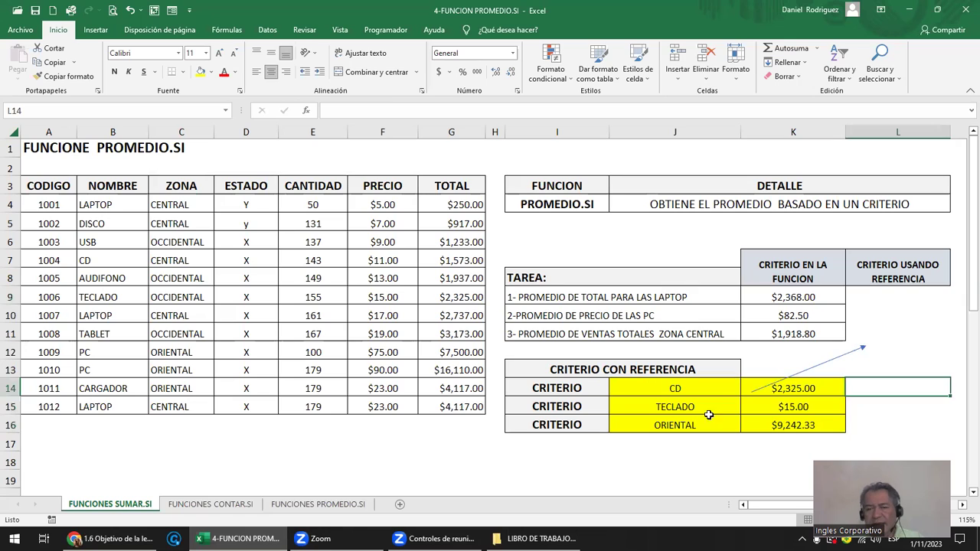
pyautogui.click(660, 392)
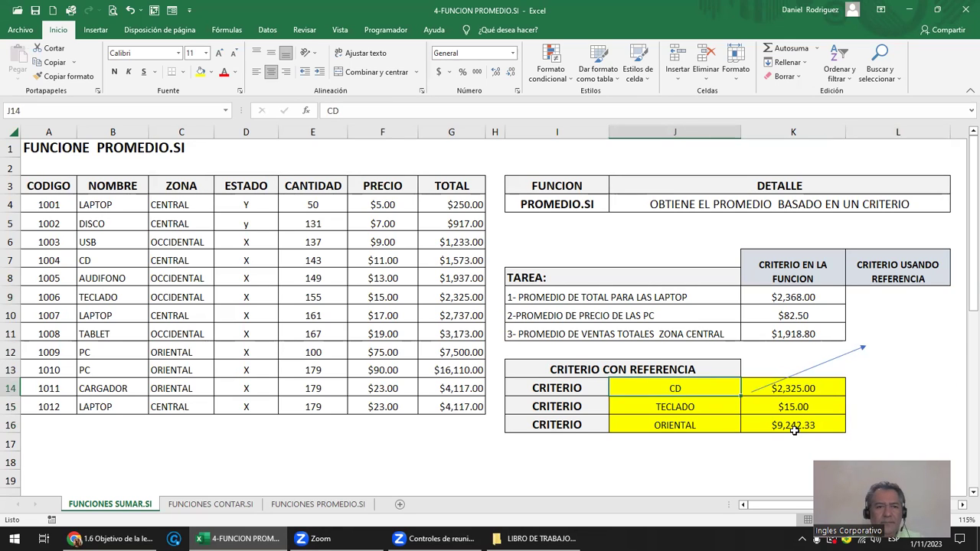
pyautogui.write('U')
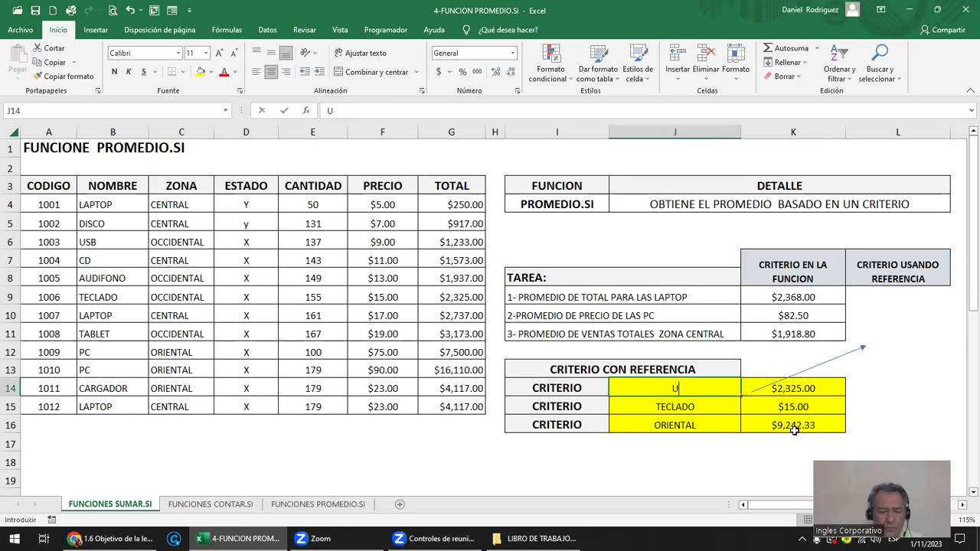
pyautogui.write('SB')
pyautogui.press('Return')
pyautogui.press('Up')
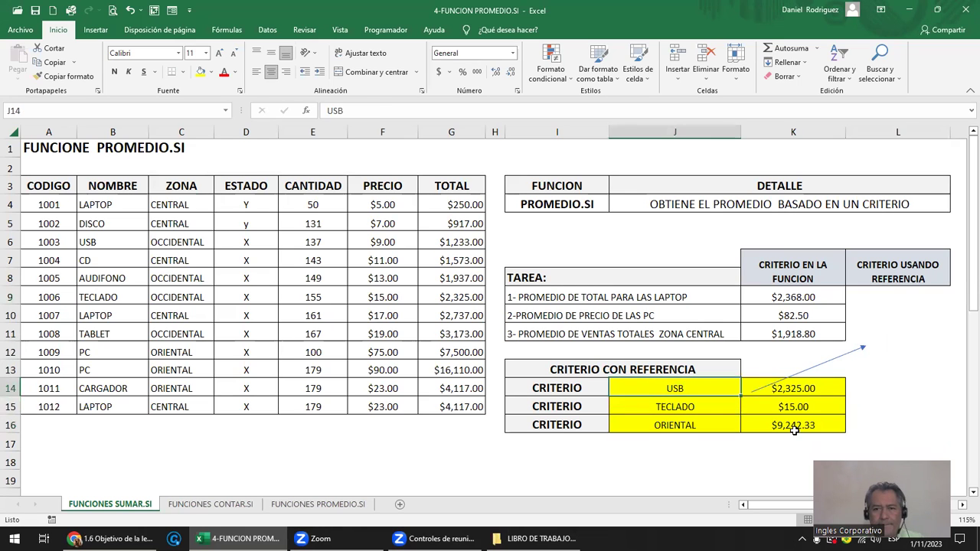
pyautogui.press('Right')
pyautogui.press('F2')
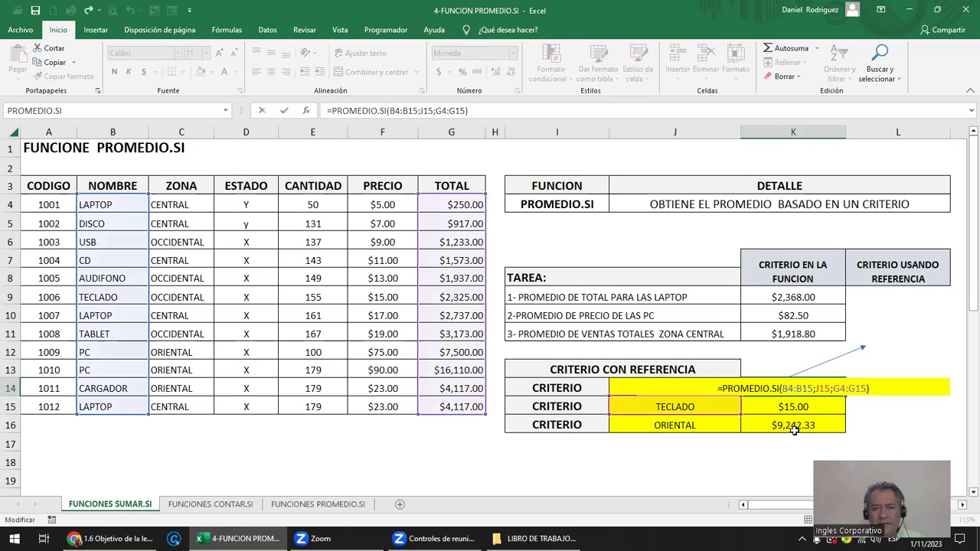
pyautogui.press('Return')
pyautogui.doubleClick(741, 389)
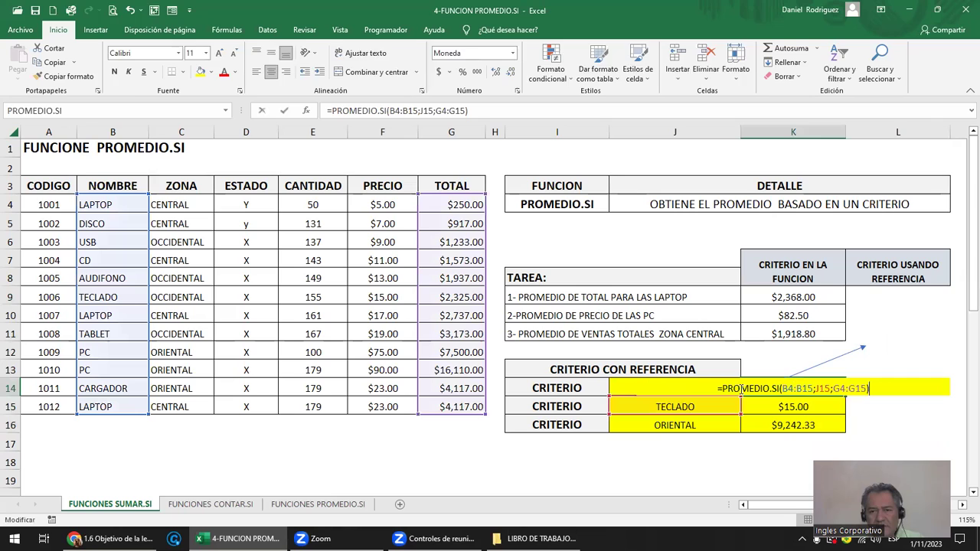
pyautogui.click(626, 391)
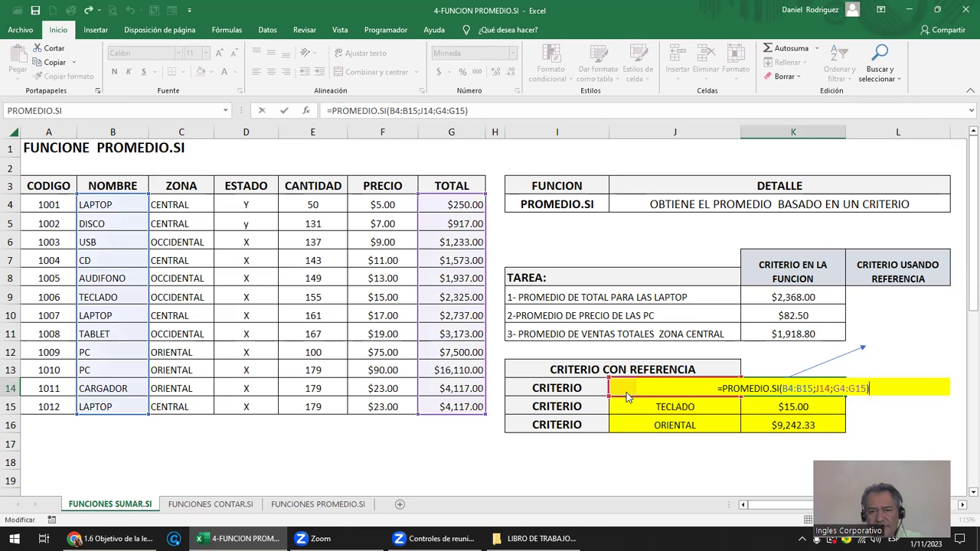
pyautogui.hotkey('ctrl', 'Return')
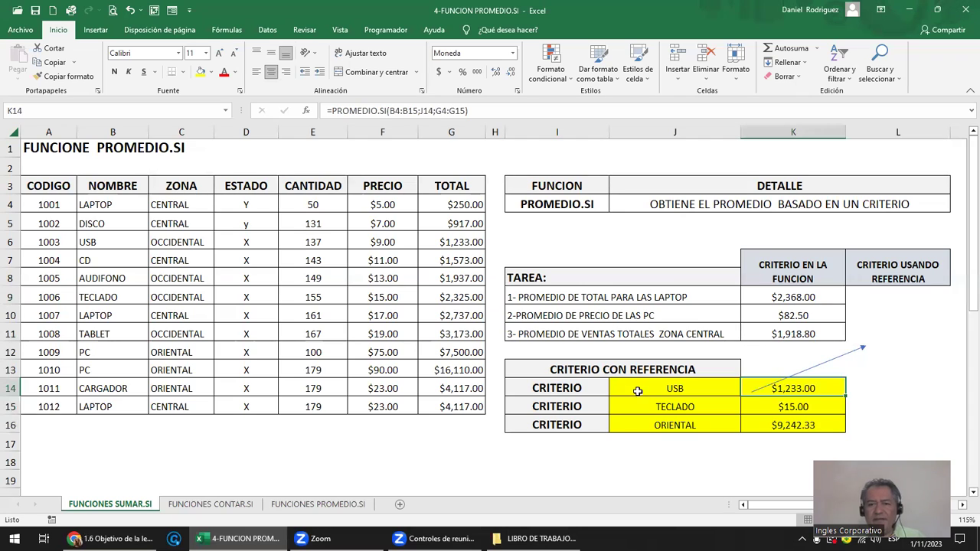
pyautogui.hotkey('ctrl', 'z')
pyautogui.hotkey('ctrl', 'z')
pyautogui.hotkey('ctrl', 'y')
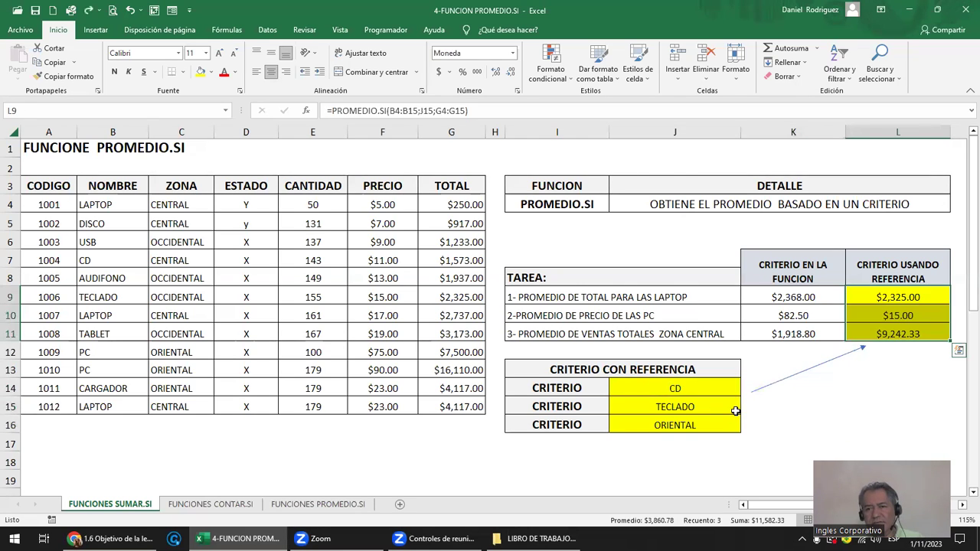
pyautogui.click(814, 402)
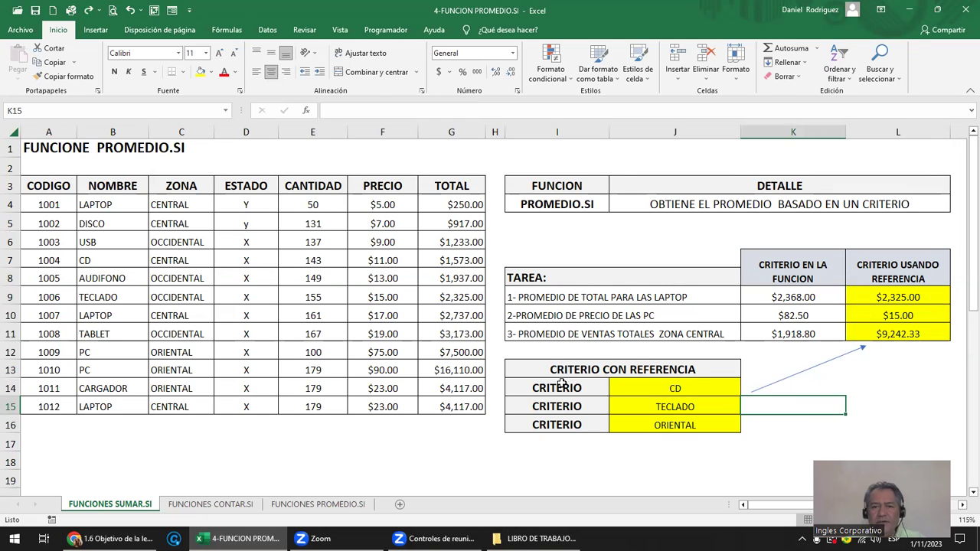
pyautogui.moveTo(555, 373); pyautogui.dragTo(652, 419)
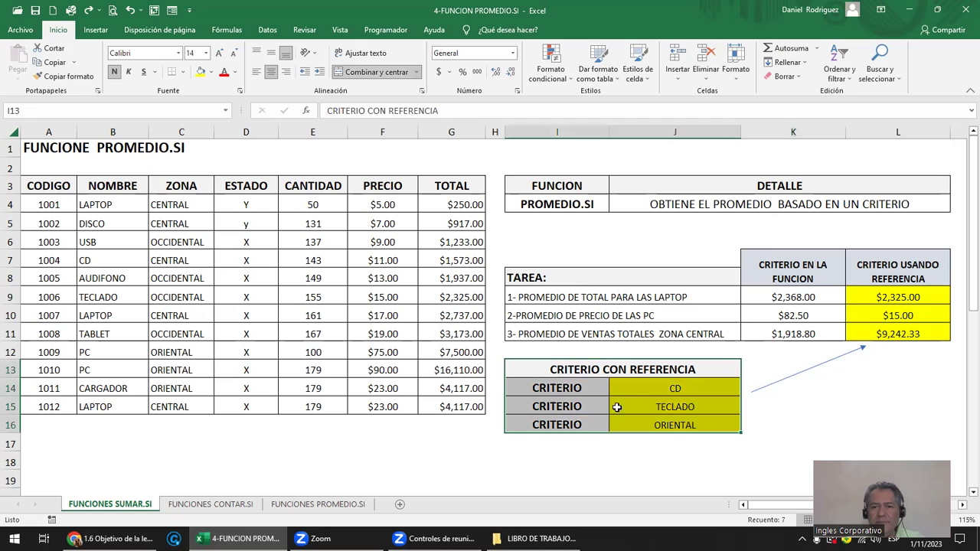
pyautogui.moveTo(910, 296); pyautogui.dragTo(907, 337)
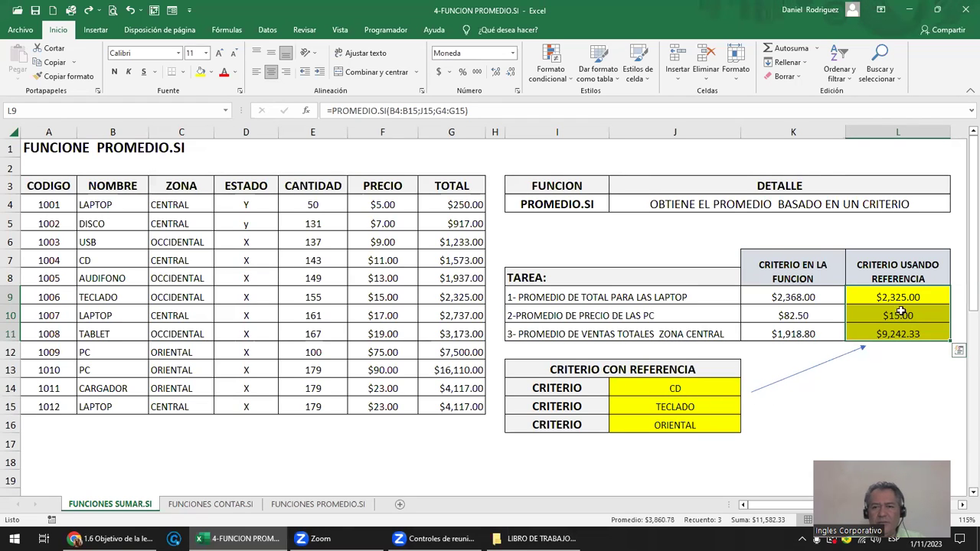
pyautogui.moveTo(901, 311); pyautogui.dragTo(905, 297)
pyautogui.click(701, 385)
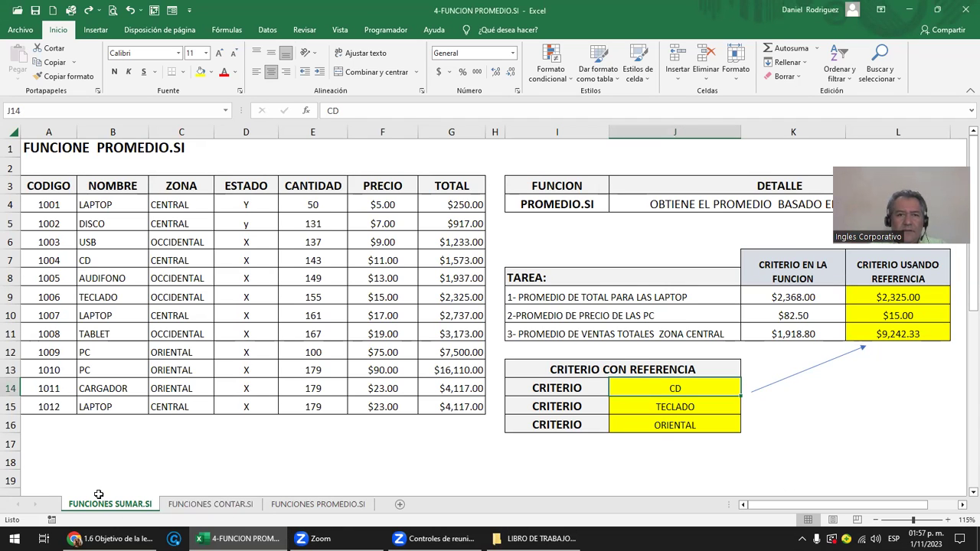
# - Flip through the CONTAR.SI and PROMEDIO.SI sheets, ending on FUNCIONES SUMAR.SI
pyautogui.click(200, 505)
pyautogui.click(291, 505)
pyautogui.click(233, 504)
pyautogui.click(329, 504)
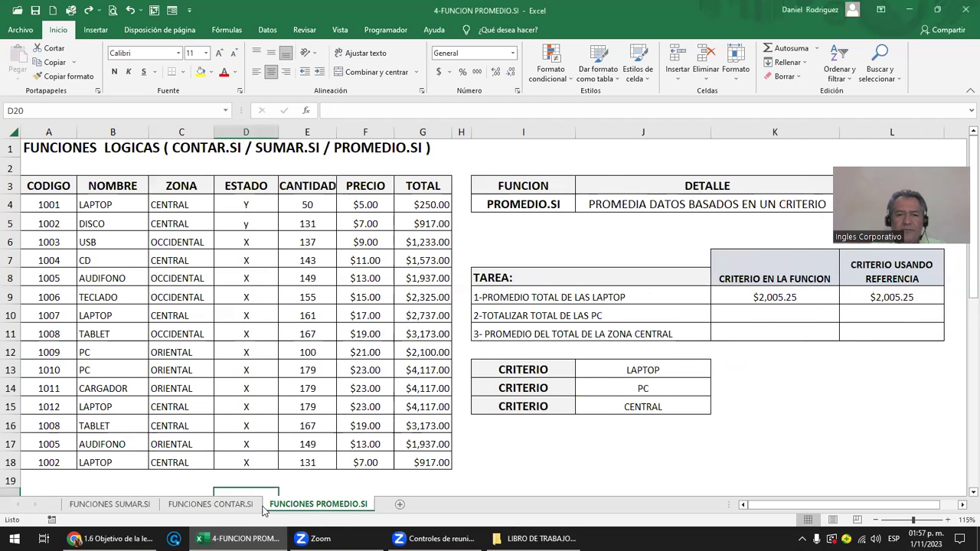
pyautogui.click(230, 504)
pyautogui.click(123, 505)
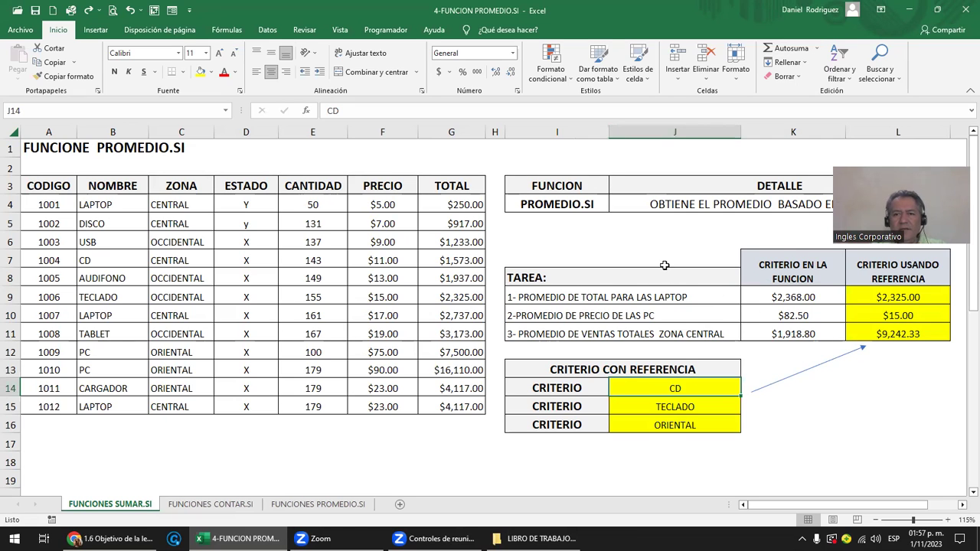
# - Switch to the online course lesson page in Chrome and scroll up
pyautogui.click(108, 539)
pyautogui.scroll(1, 352, 295)
pyautogui.scroll(5, 357, 292)
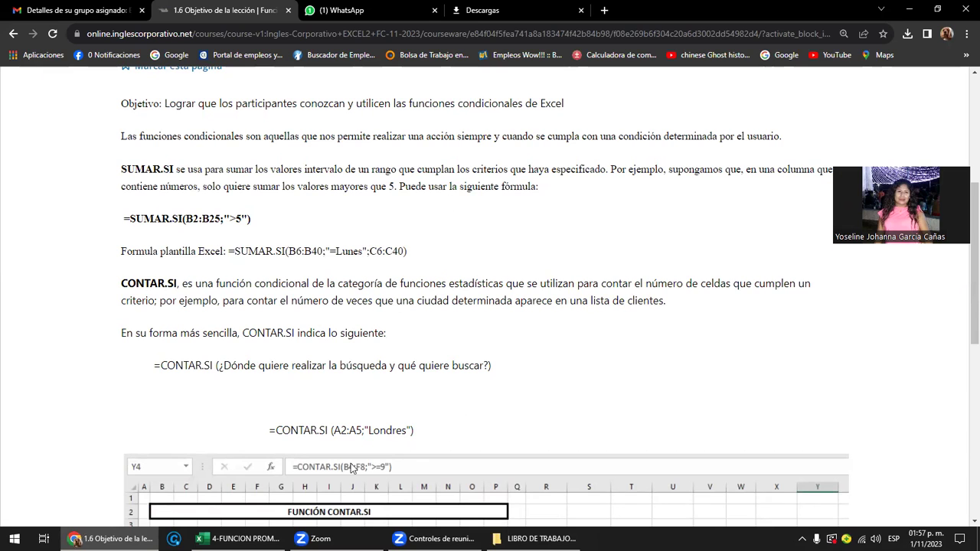
# - Return to the 4-FUNCION PROMEDIO.SI workbook in Excel
pyautogui.click(234, 538)
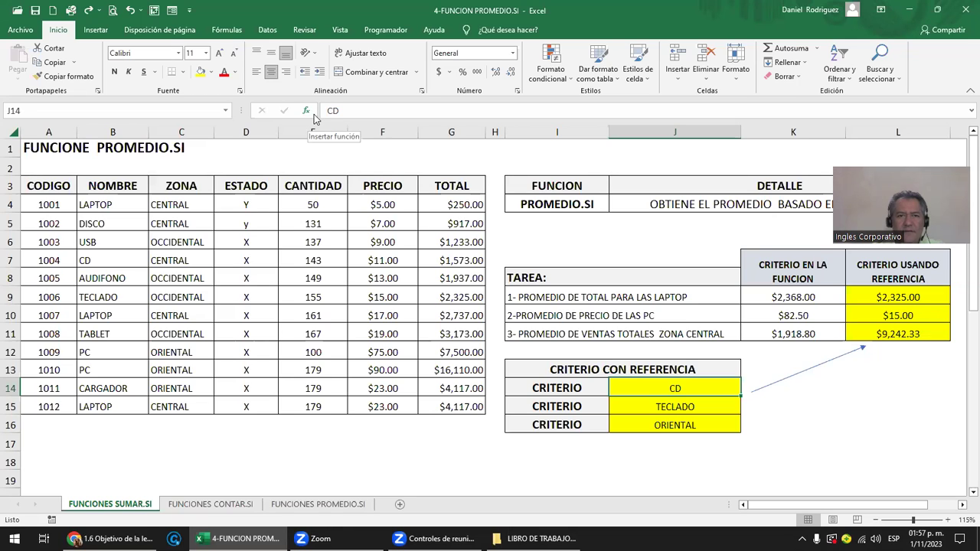
pyautogui.click(362, 110)
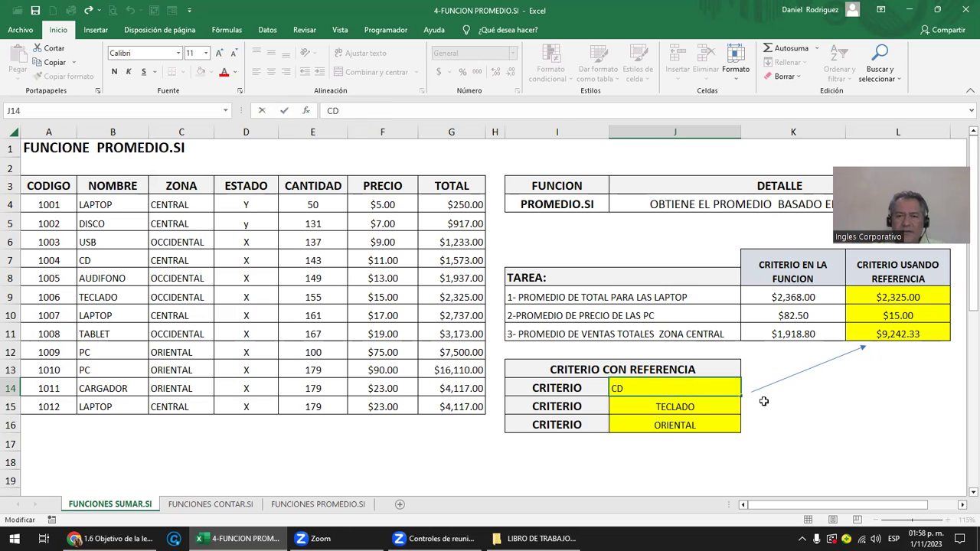
pyautogui.click(874, 338)
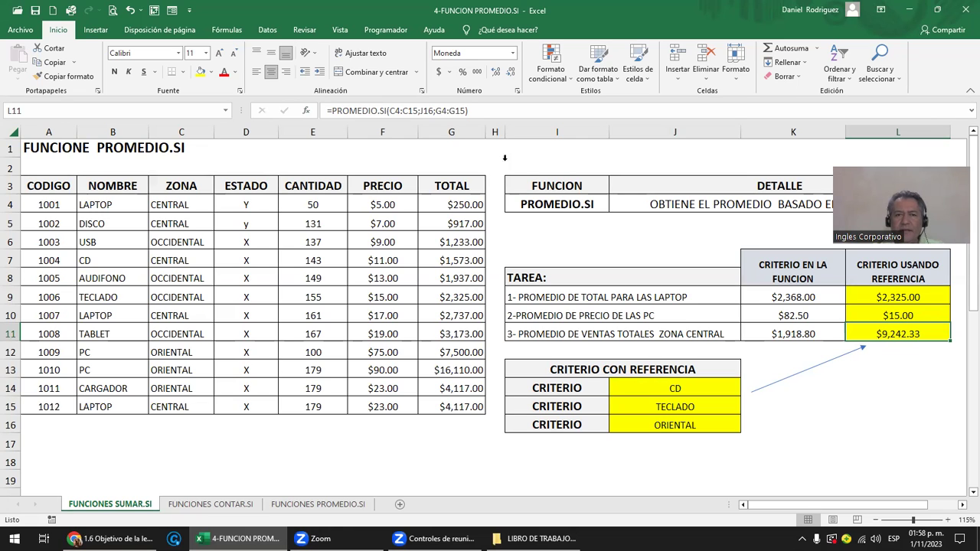
pyautogui.click(434, 114)
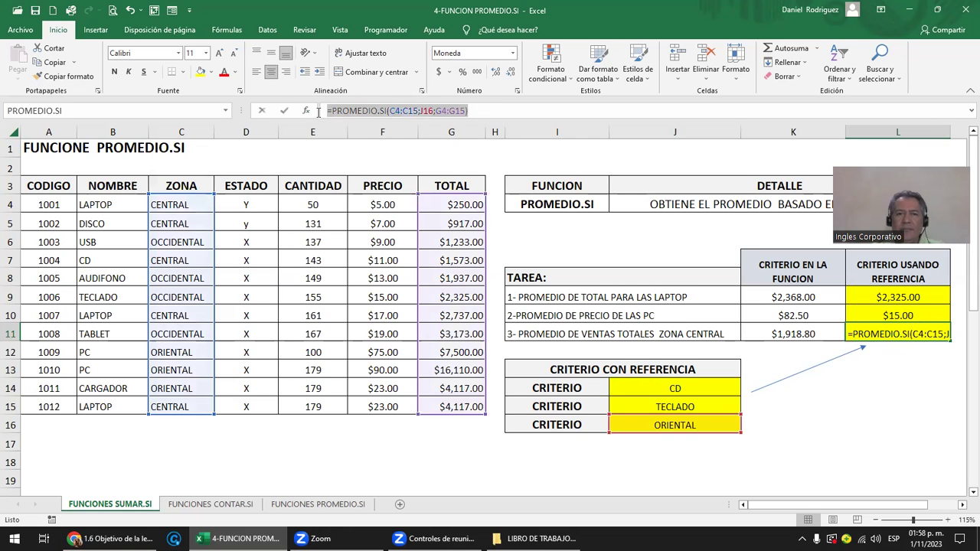
pyautogui.moveTo(434, 113); pyautogui.dragTo(316, 113)
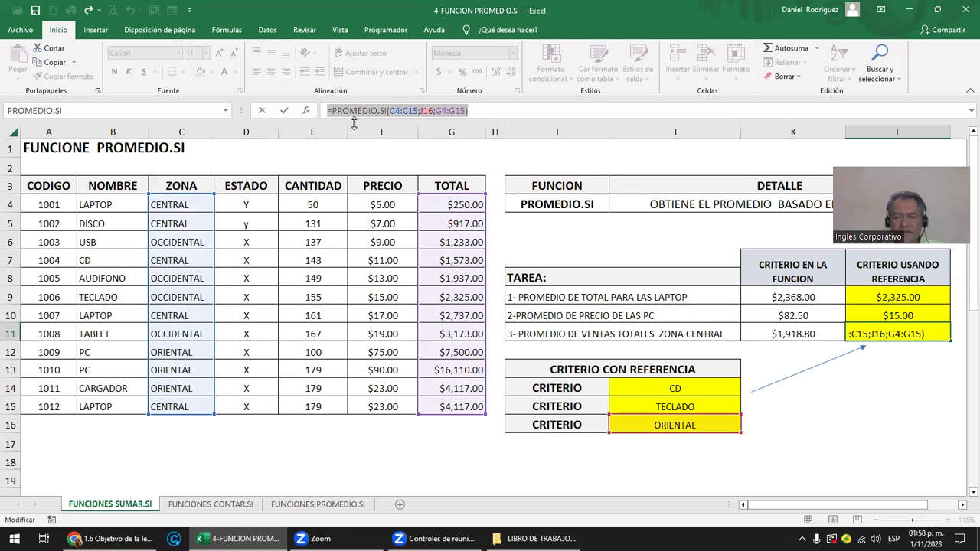
pyautogui.click(838, 406)
pyautogui.press('Escape')
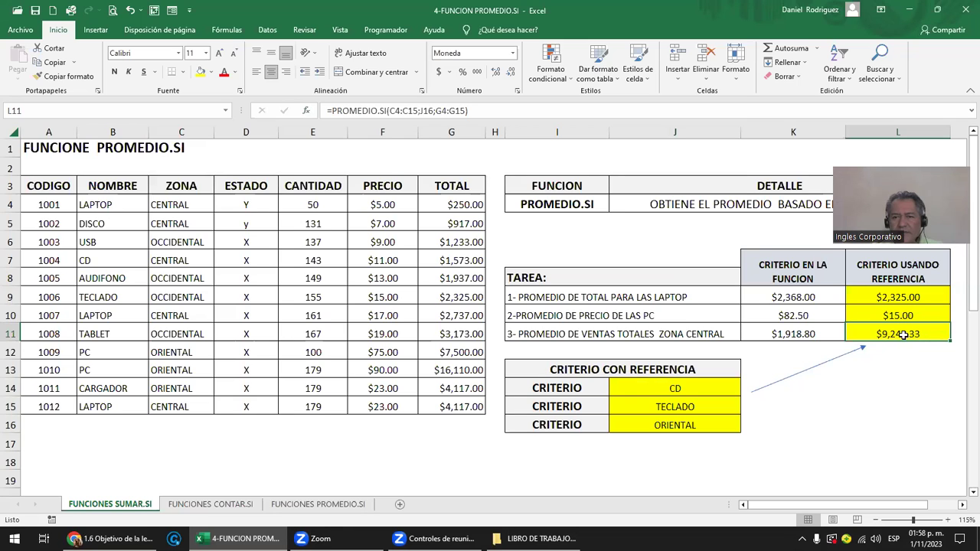
pyautogui.click(691, 425)
pyautogui.click(779, 421)
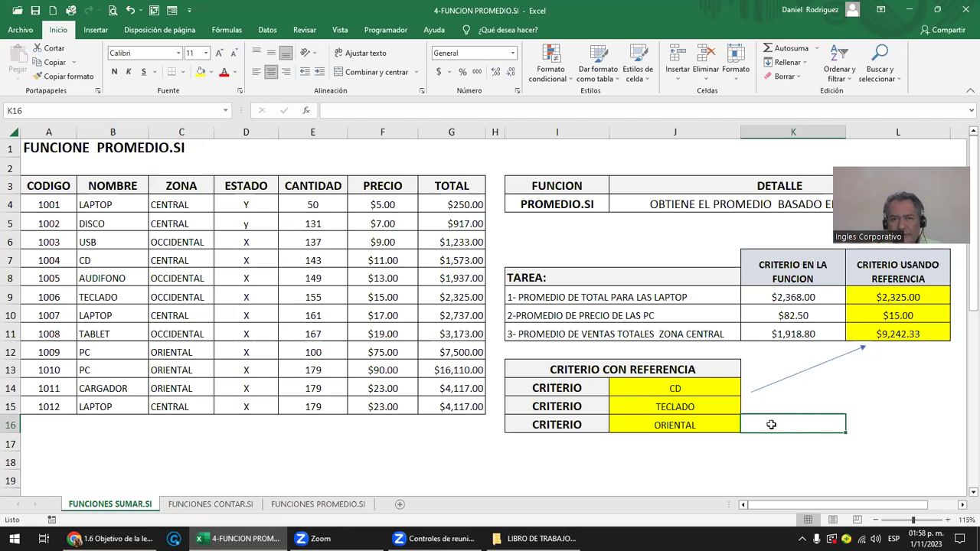
# - For K16, search Insertar función for PROMEDIO.SI and choose it to enter arguments
pyautogui.click(307, 112)
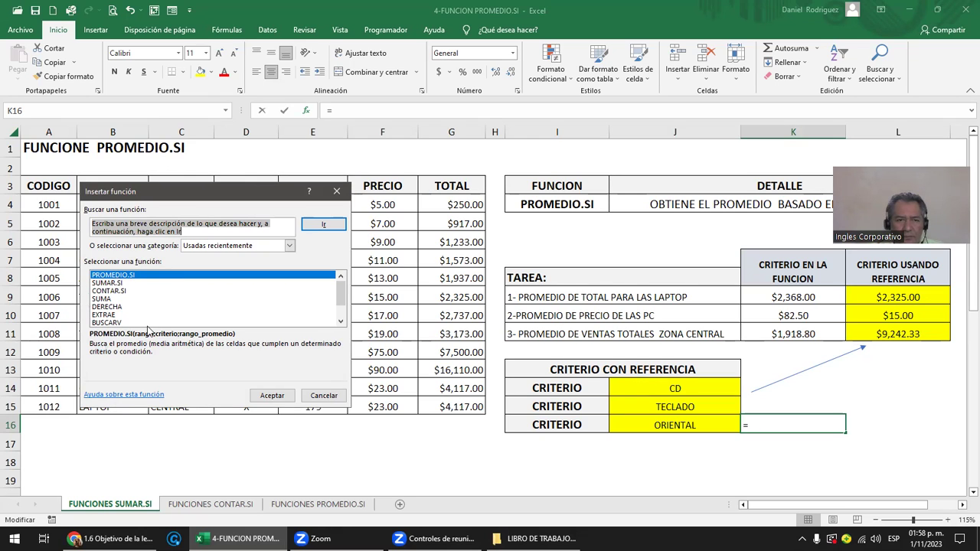
pyautogui.click(122, 277)
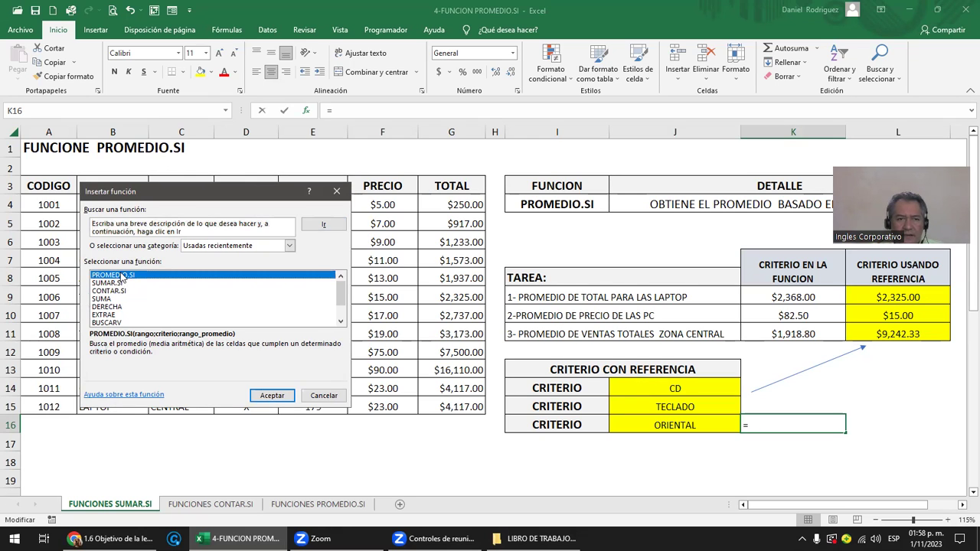
pyautogui.click(119, 285)
pyautogui.click(122, 293)
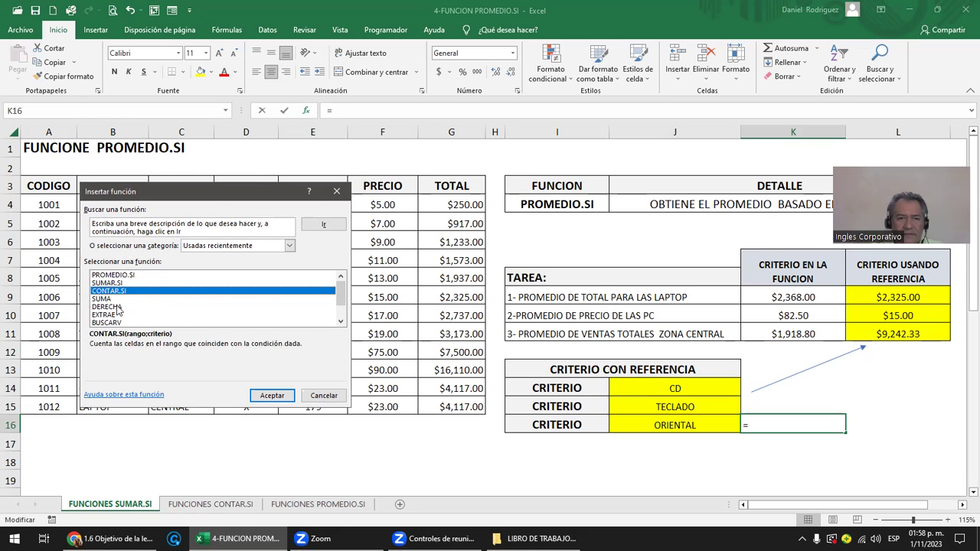
pyautogui.click(116, 275)
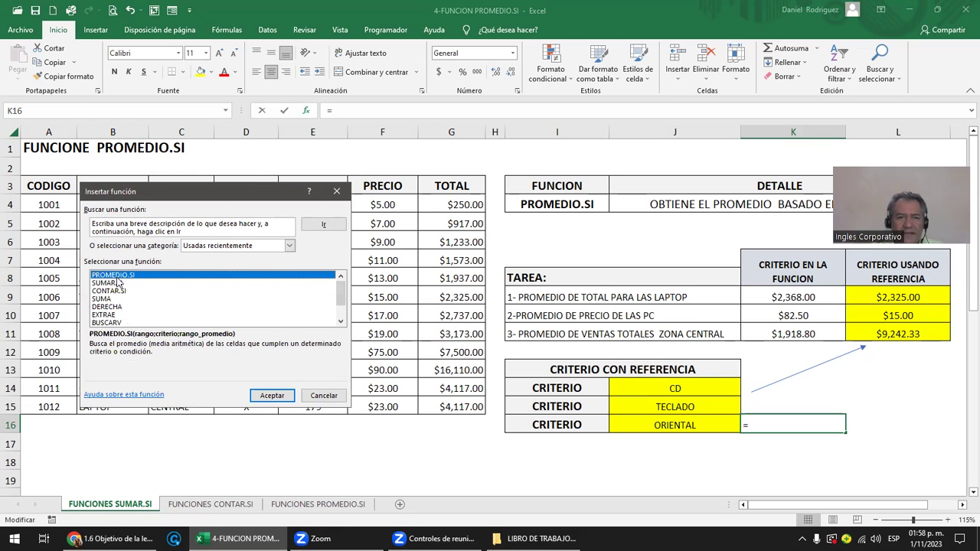
pyautogui.click(206, 229)
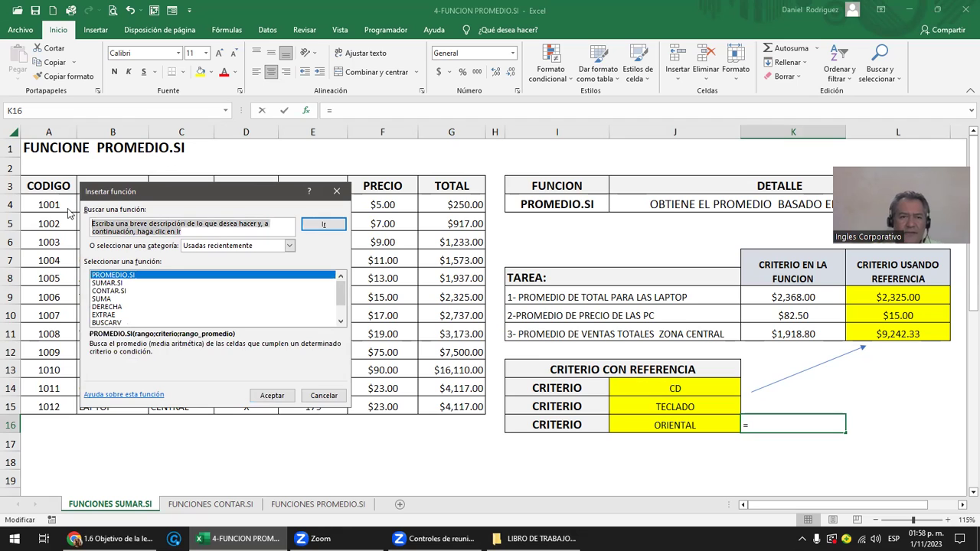
pyautogui.write('PROMEDIO.SI')
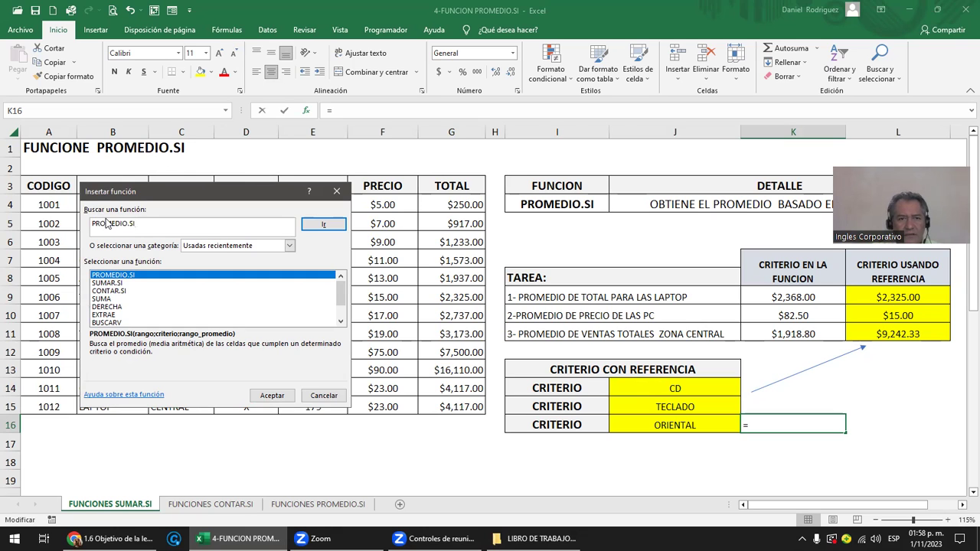
pyautogui.click(323, 225)
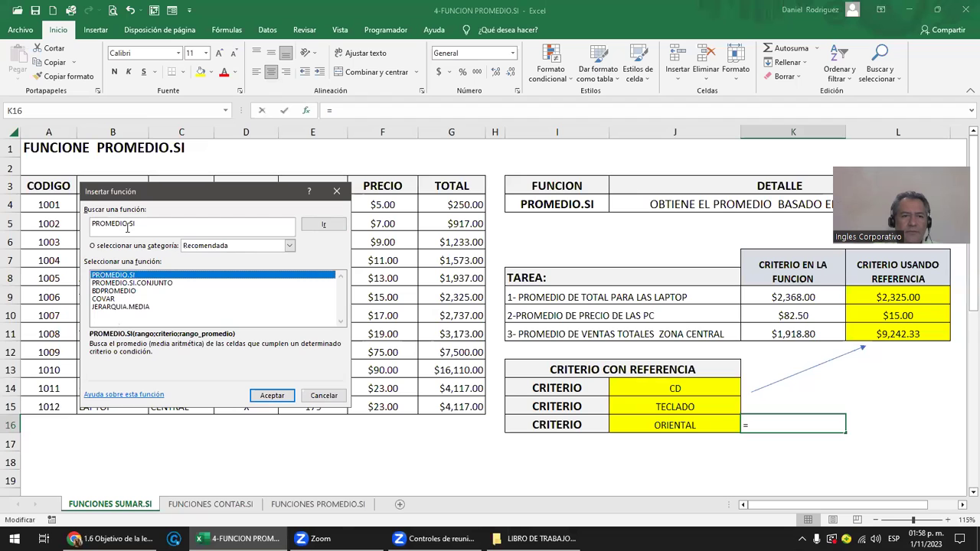
pyautogui.doubleClick(105, 277)
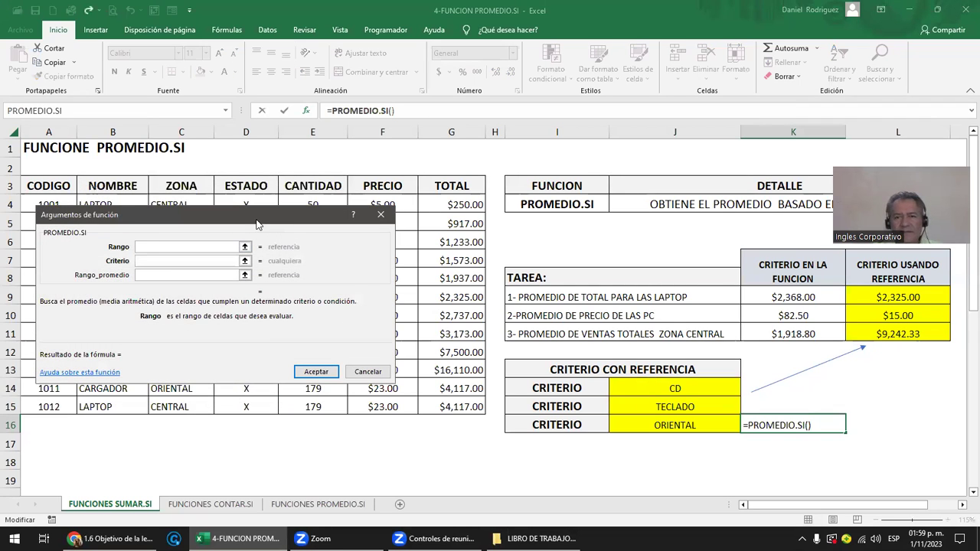
# - Set the PROMEDIO.SI Rango to C4:C15 and Criterio to J16
pyautogui.moveTo(257, 224); pyautogui.dragTo(388, 307)
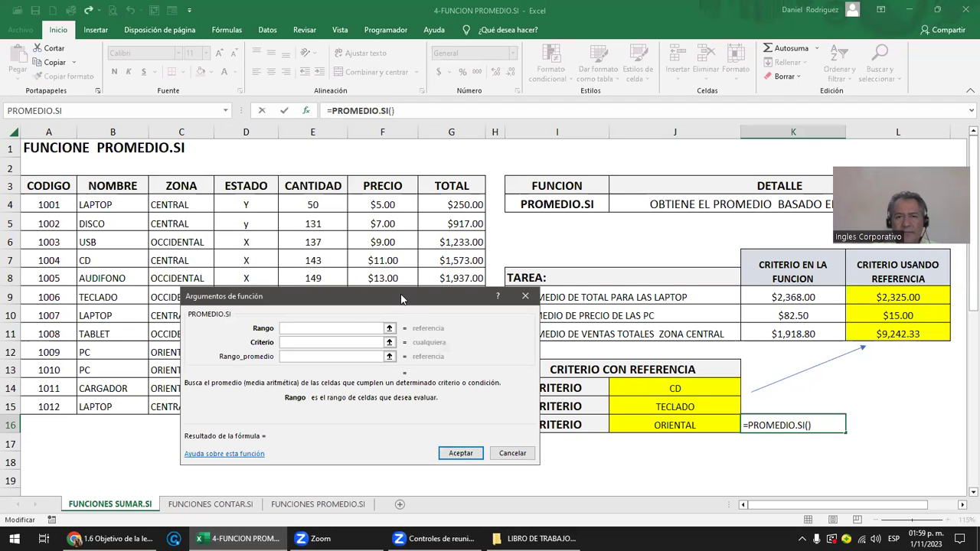
pyautogui.moveTo(401, 298); pyautogui.dragTo(614, 165)
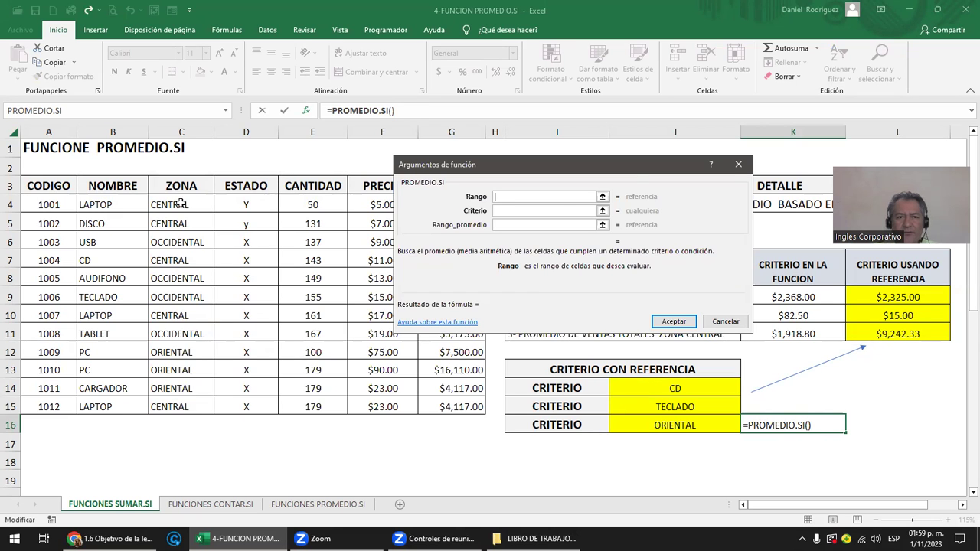
pyautogui.moveTo(182, 202); pyautogui.dragTo(188, 404)
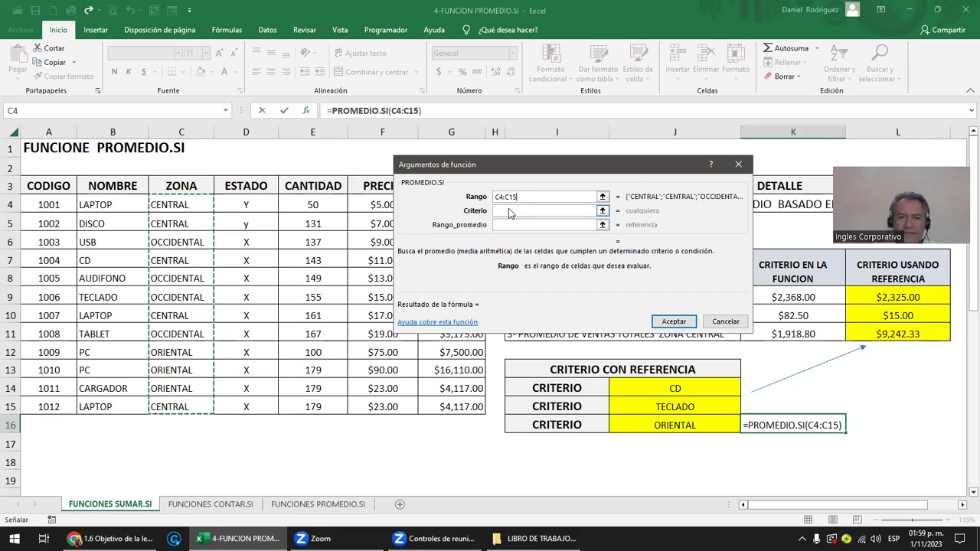
pyautogui.click(509, 211)
pyautogui.press('Tab')
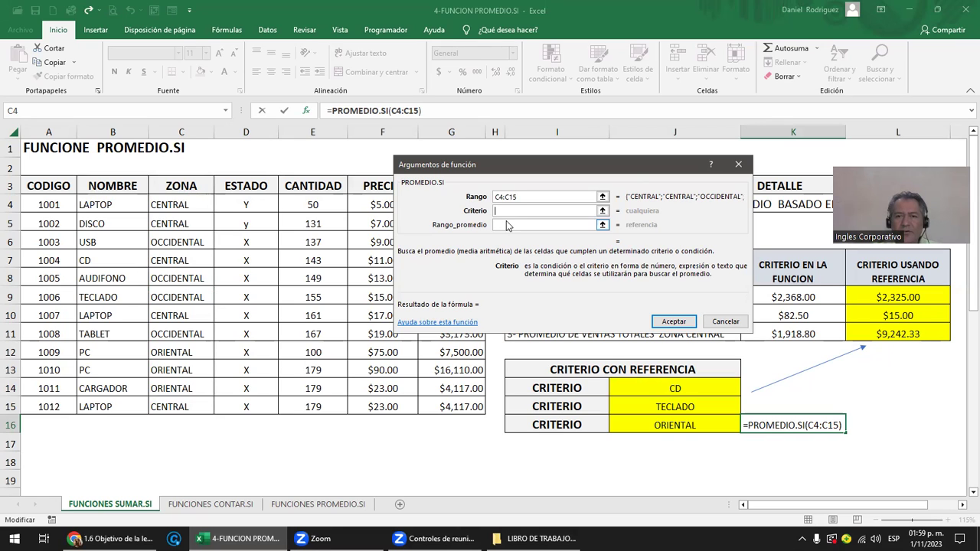
pyautogui.hotkey('shift', 'Tab')
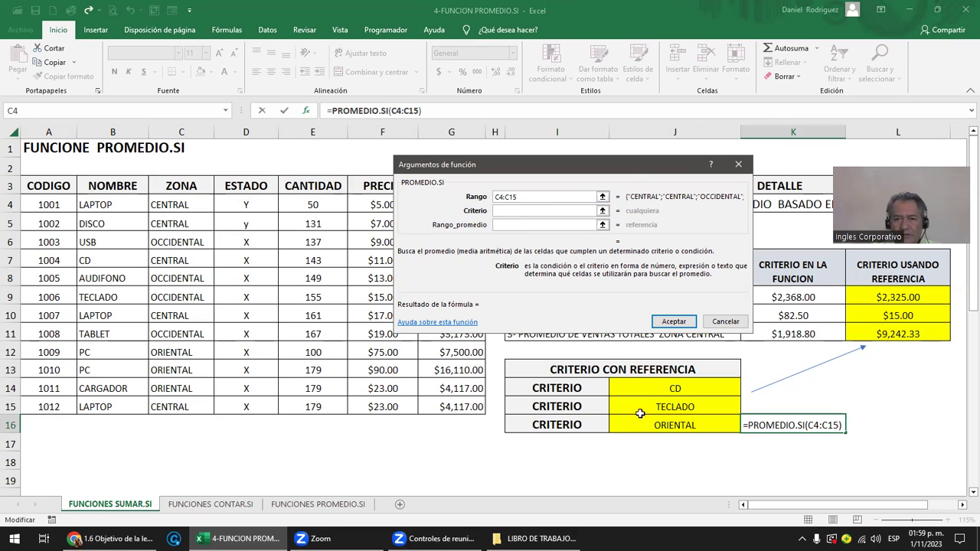
pyautogui.click(663, 425)
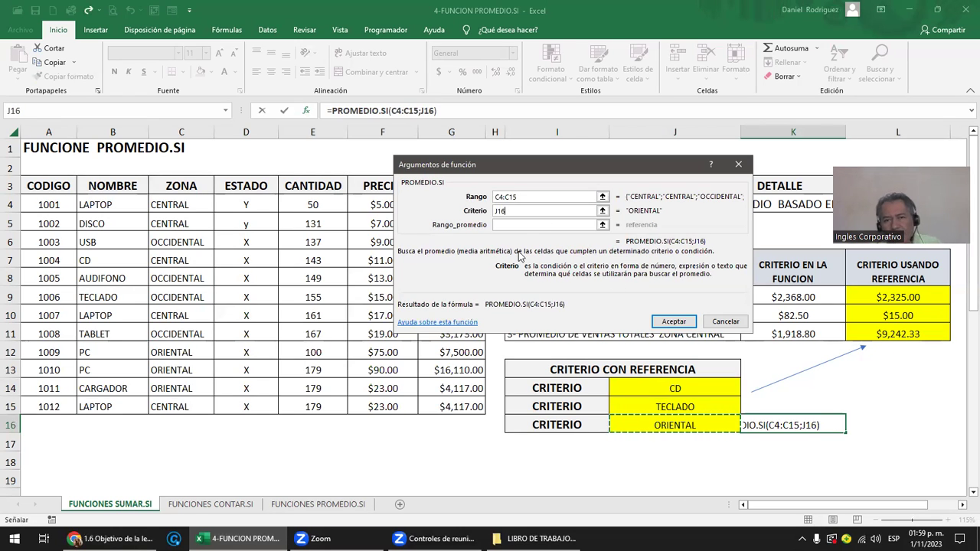
# - Set Rango_promedio to the TOTAL column G4:G15 and confirm, giving 9242.333333
pyautogui.click(502, 225)
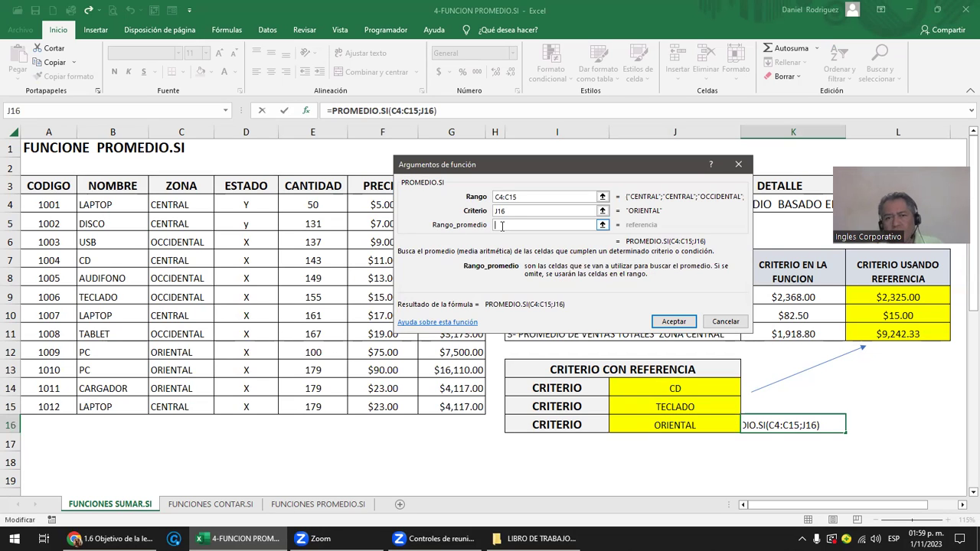
pyautogui.hotkey('shift', 'Tab')
pyautogui.press('Tab')
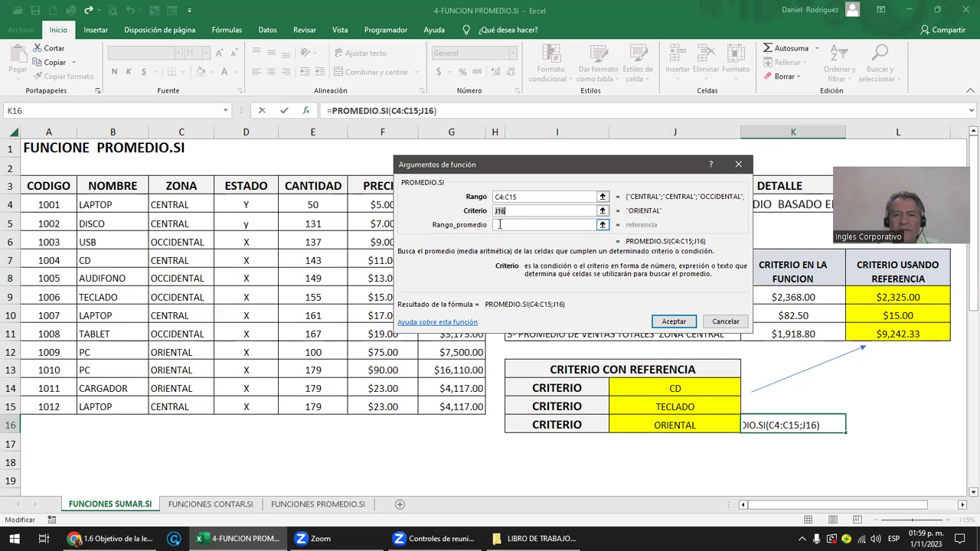
pyautogui.click(503, 223)
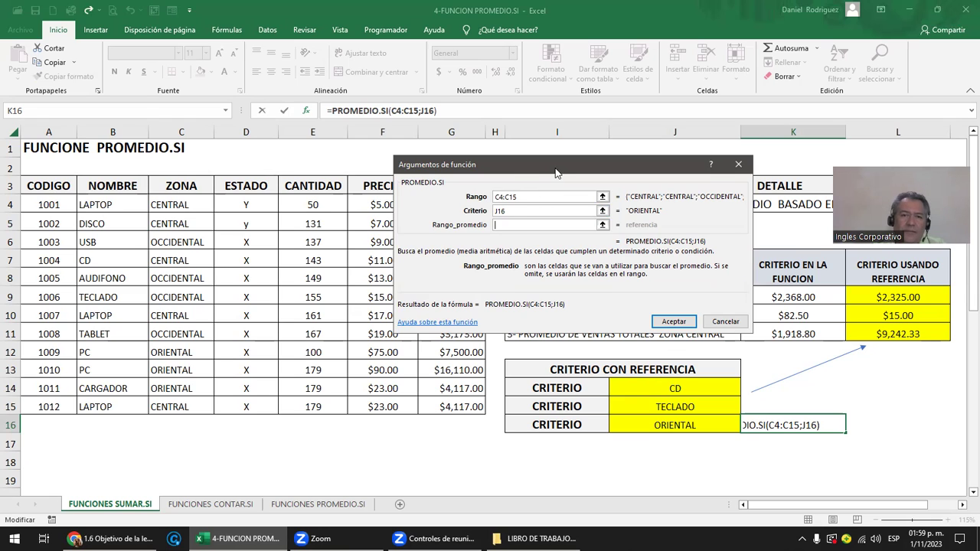
pyautogui.moveTo(557, 172); pyautogui.dragTo(683, 161)
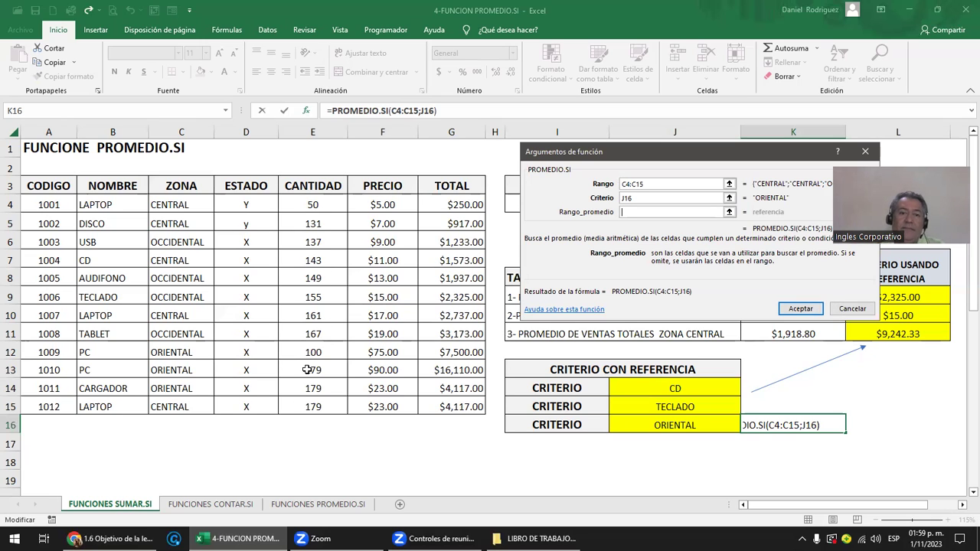
pyautogui.click(389, 205)
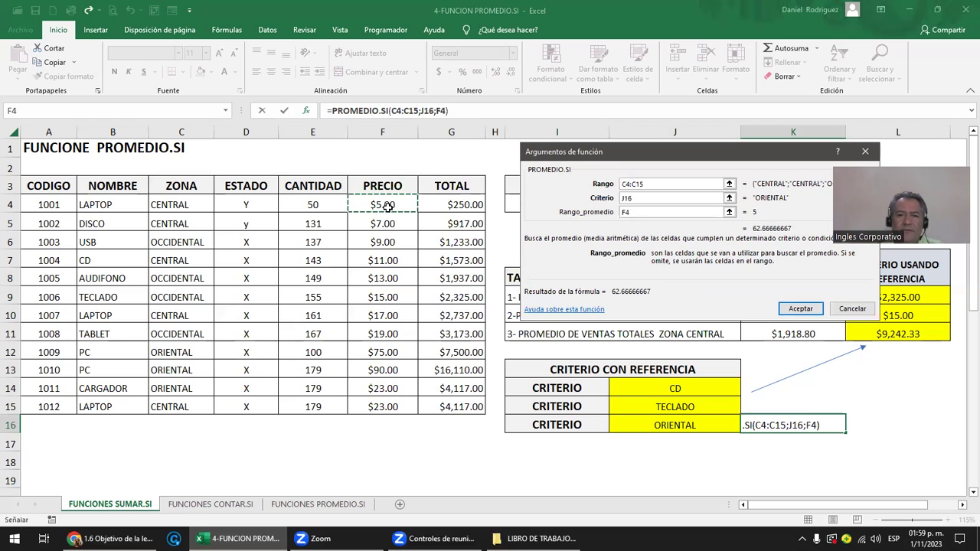
pyautogui.moveTo(388, 205); pyautogui.dragTo(394, 363)
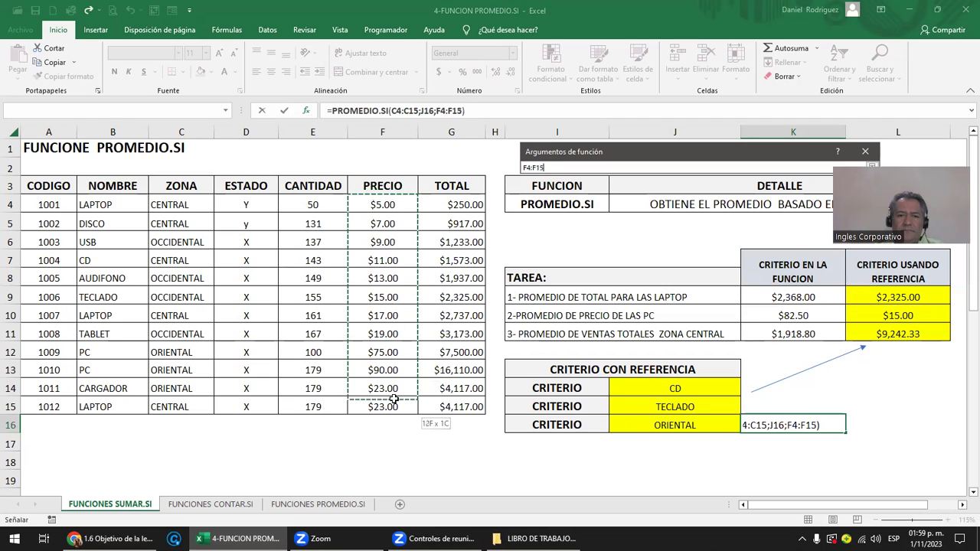
pyautogui.moveTo(393, 363); pyautogui.dragTo(389, 407)
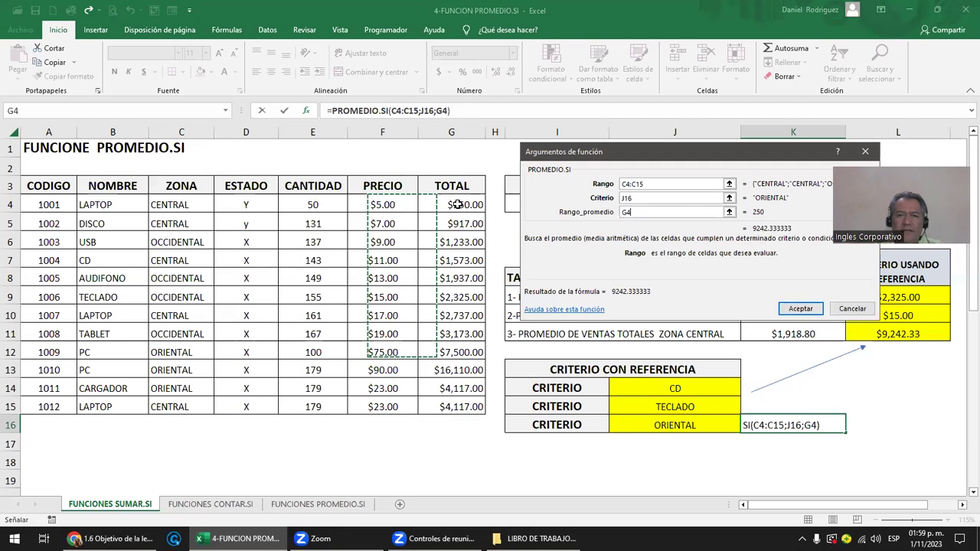
pyautogui.moveTo(455, 207); pyautogui.dragTo(461, 398)
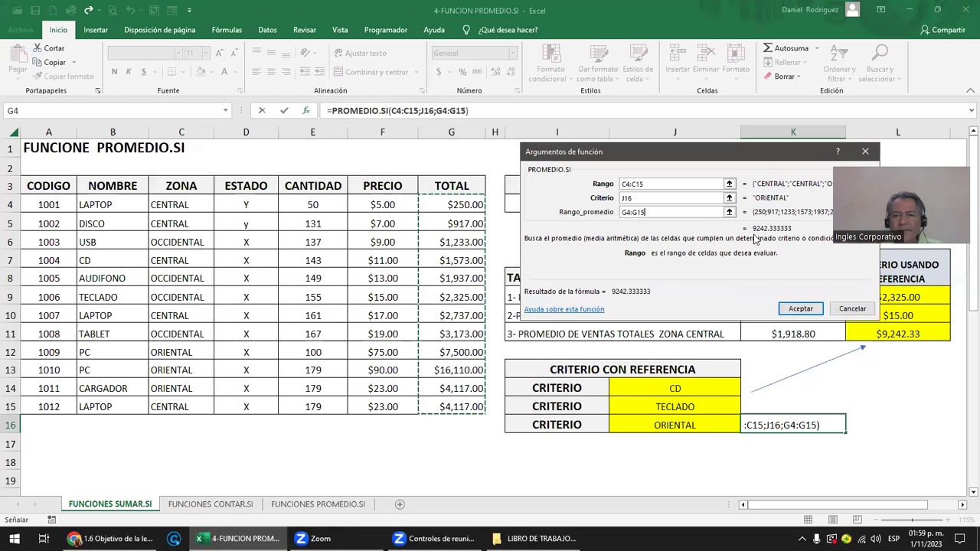
pyautogui.click(800, 308)
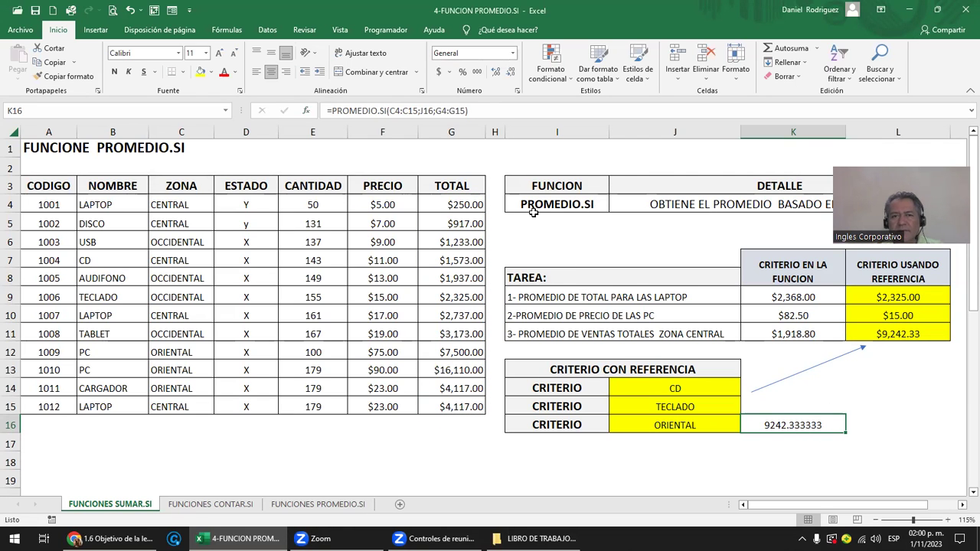
# - Format K16 as Moneda with two decimals so it reads $9,242.33
pyautogui.click(907, 331)
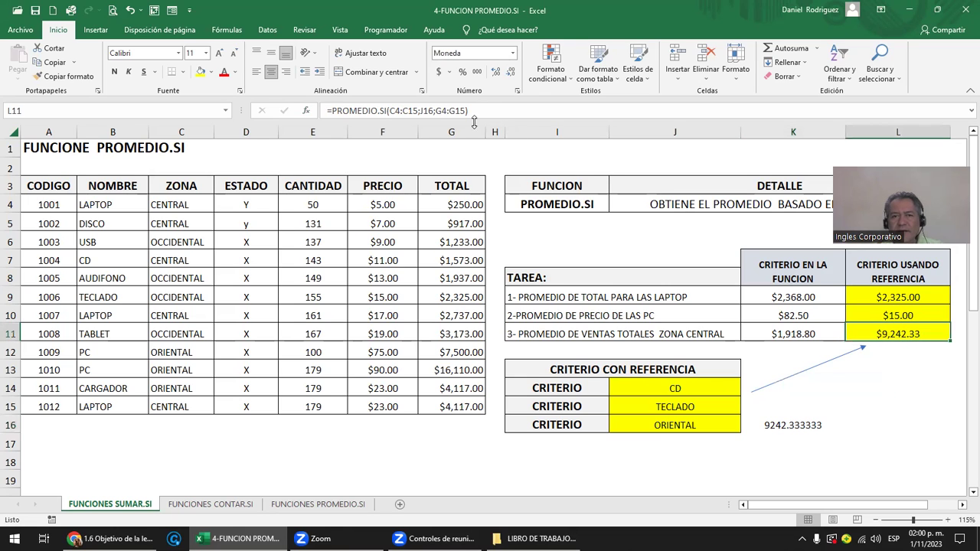
pyautogui.click(798, 426)
pyautogui.click(496, 72)
pyautogui.click(513, 74)
pyautogui.click(513, 74)
pyautogui.click(513, 74)
pyautogui.click(513, 74)
pyautogui.click(513, 74)
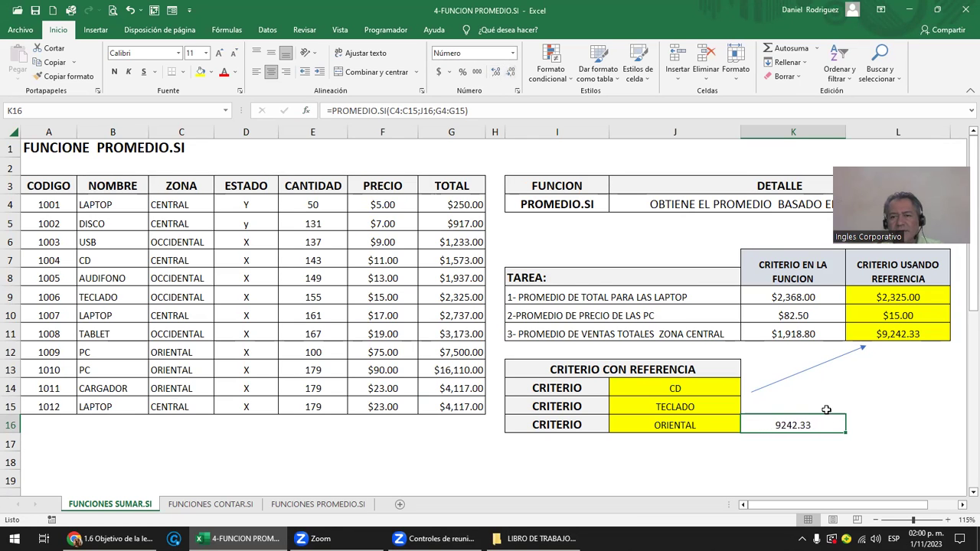
pyautogui.click(438, 72)
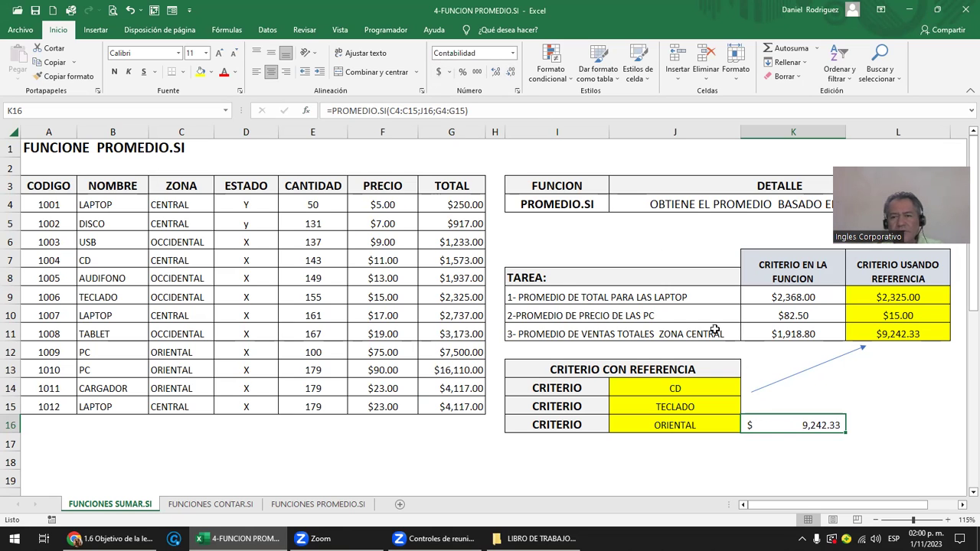
pyautogui.click(512, 52)
pyautogui.click(484, 124)
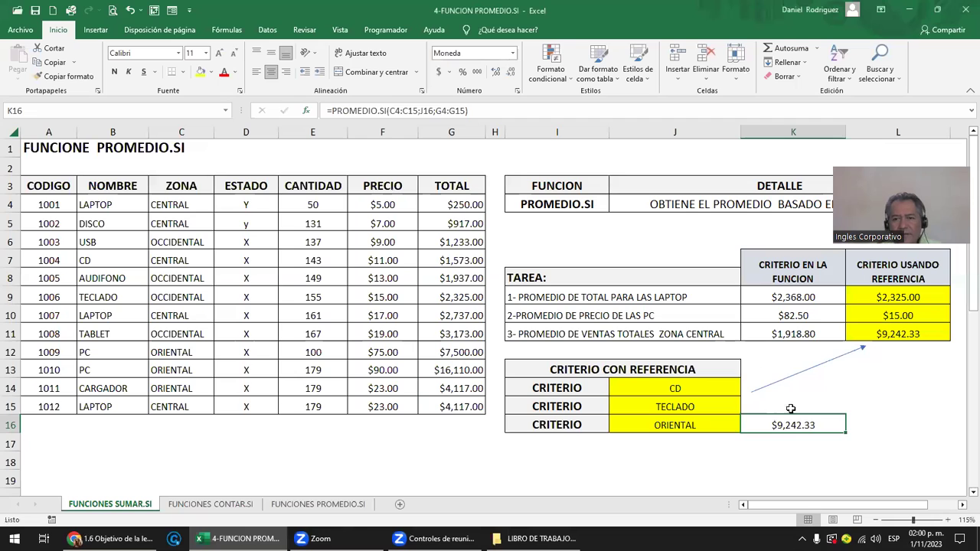
pyautogui.press('Down')
pyautogui.press('Down')
pyautogui.click(775, 426)
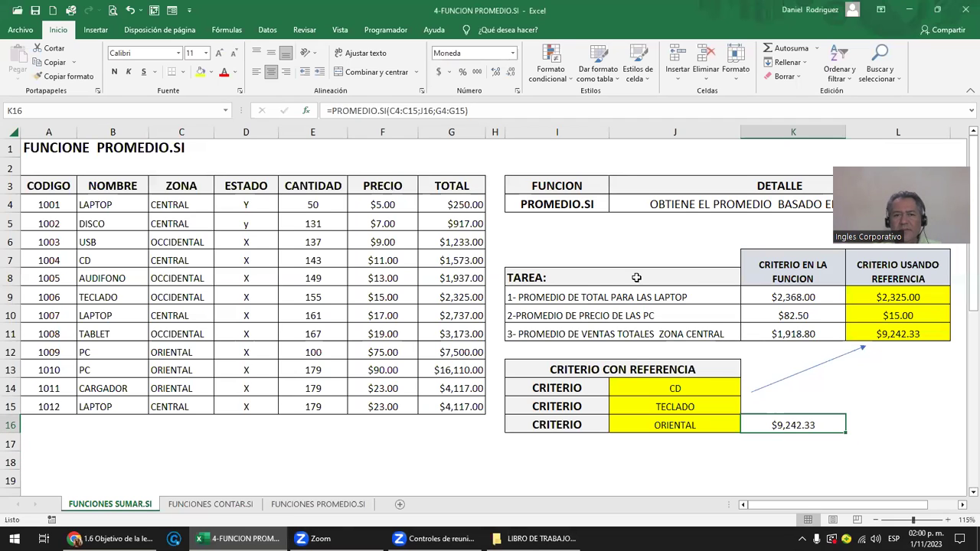
pyautogui.moveTo(329, 112); pyautogui.dragTo(475, 111)
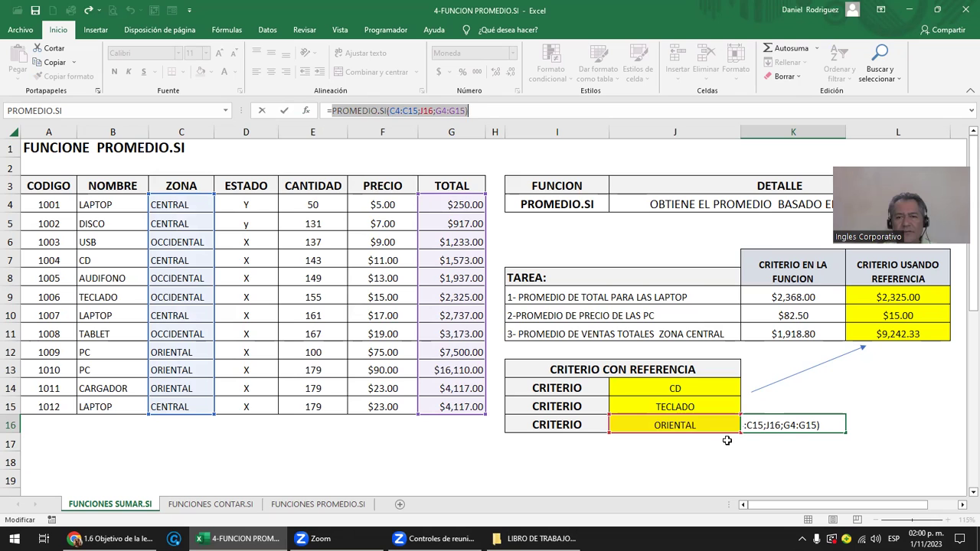
# - Compare the K16 and L11 formulas unchanged, then save the workbook
pyautogui.press('Return')
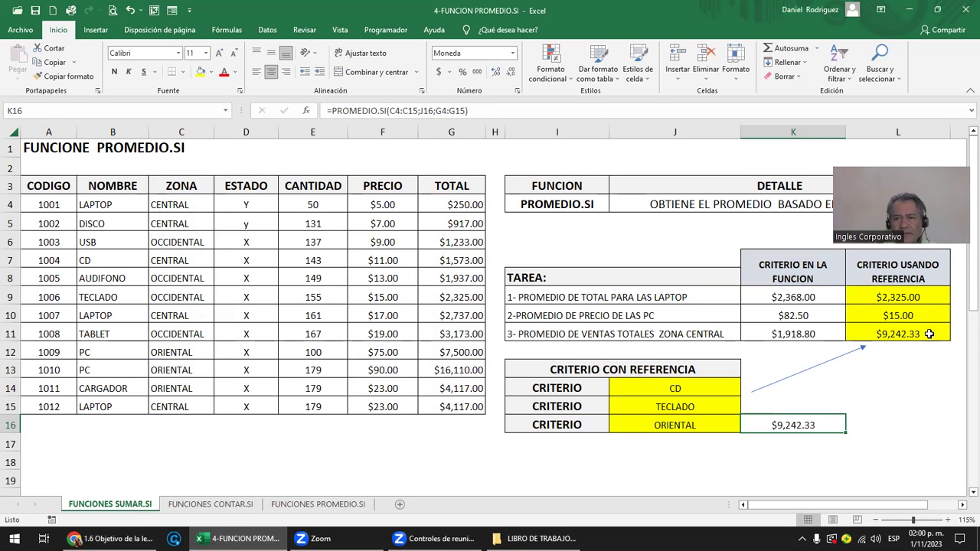
pyautogui.doubleClick(925, 337)
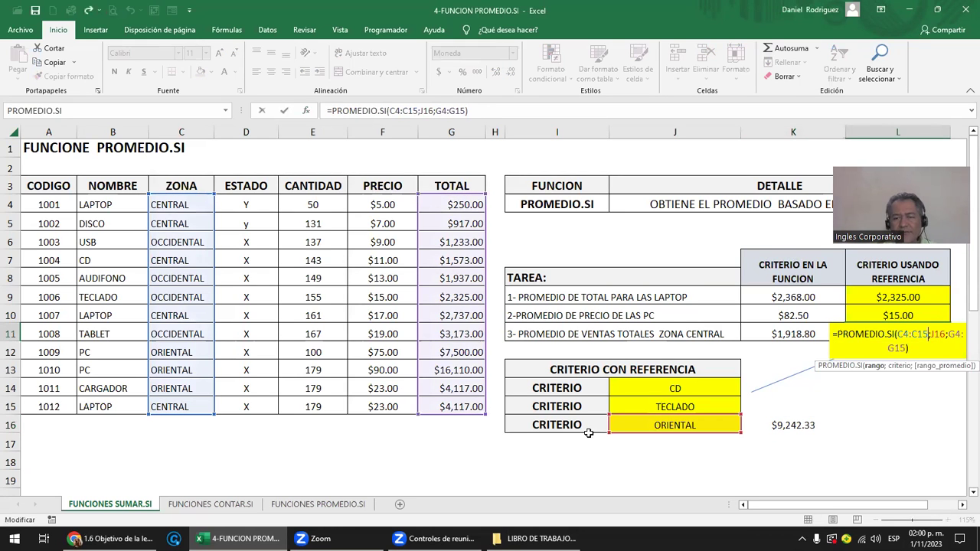
pyautogui.press('Return')
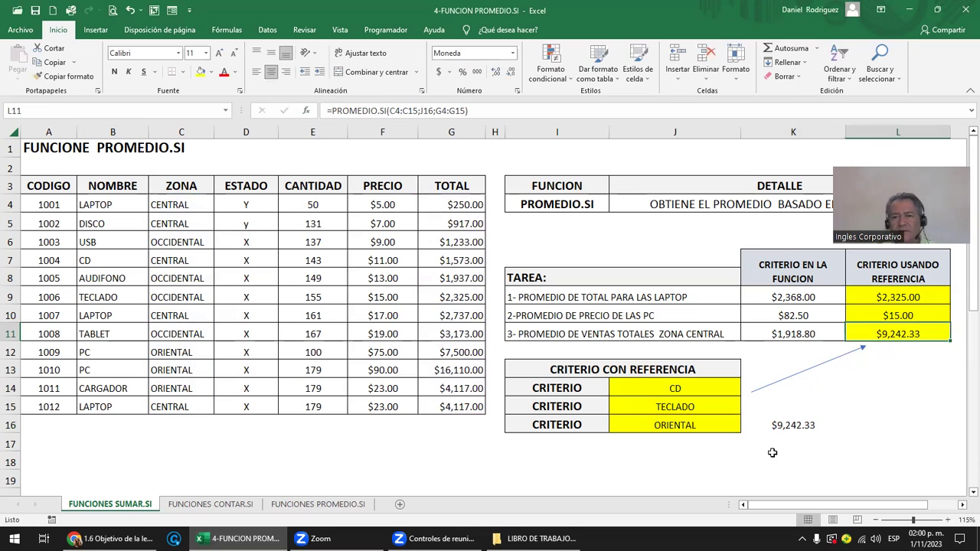
pyautogui.click(774, 455)
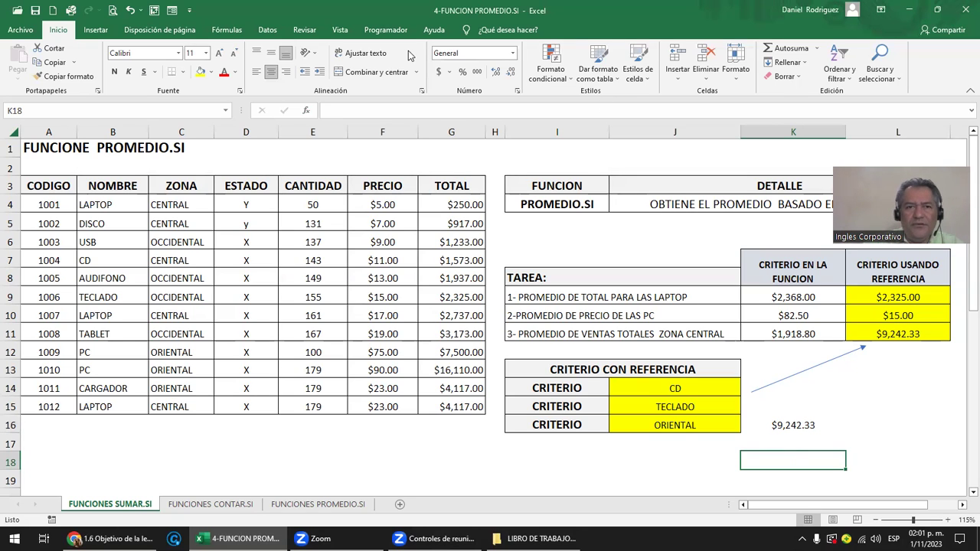
pyautogui.click(34, 10)
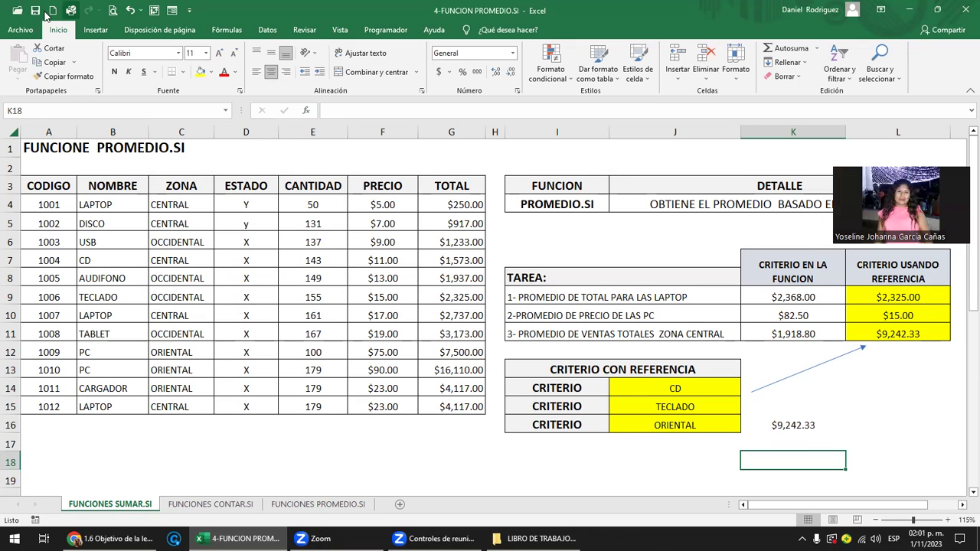